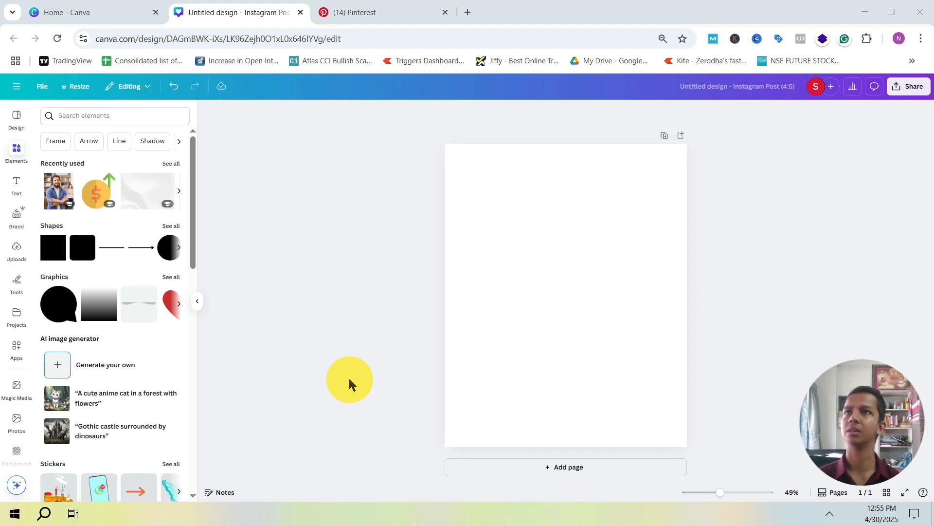
Step: Switch to Pinterest and look through the "amazing social media post" results for design inspiration
left_click(361, 14)
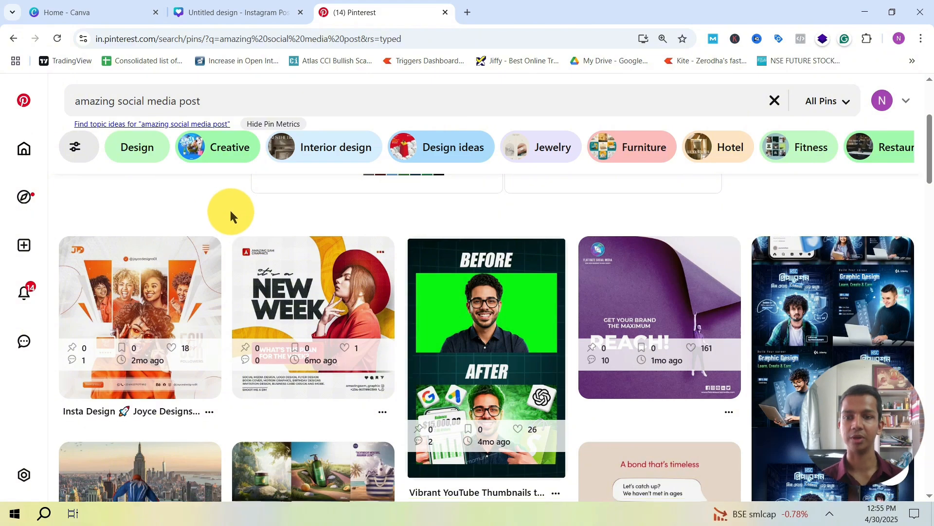
scroll(230, 209, "down", 4)
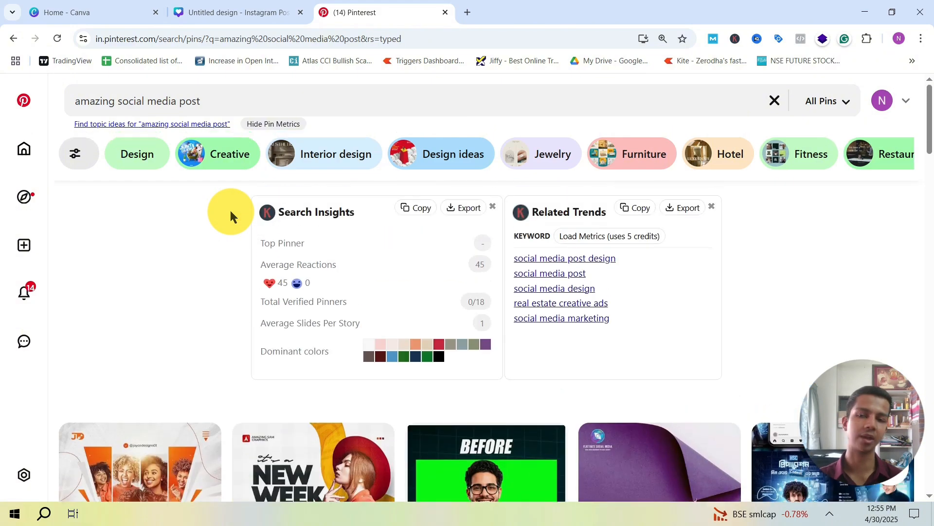
scroll(231, 211, "up", 6)
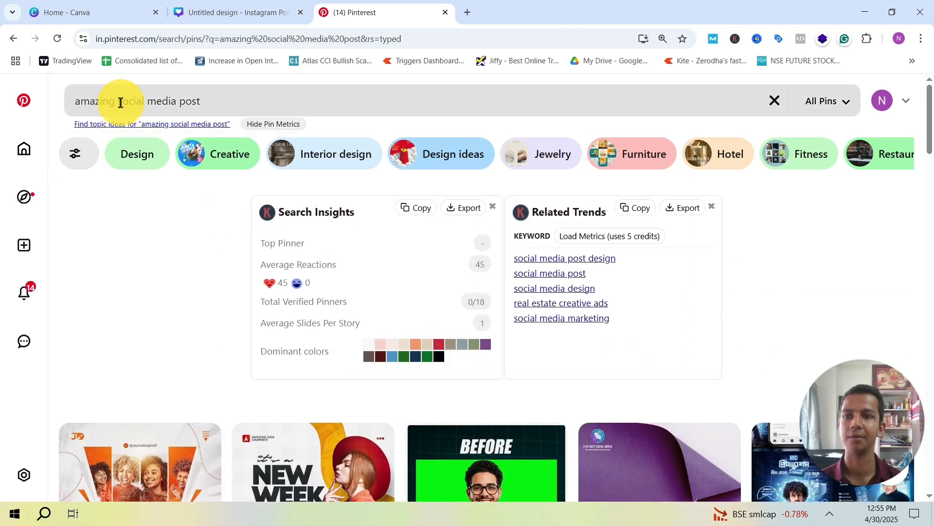
scroll(263, 326, "down", 7)
scroll(259, 365, "up", 2)
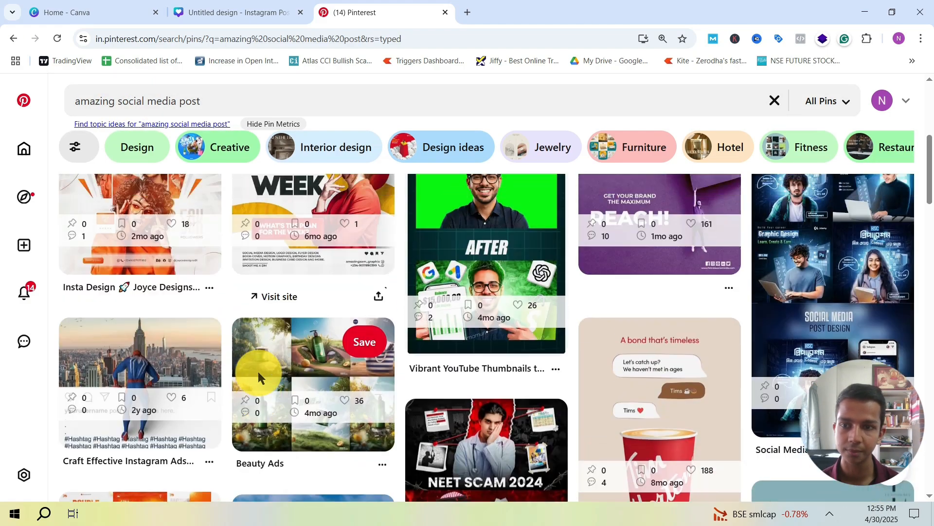
scroll(238, 349, "down", 6)
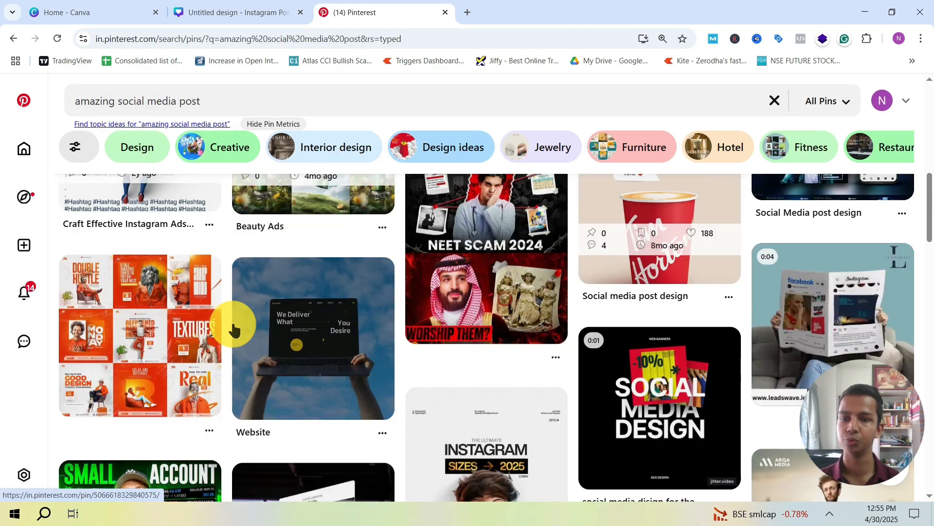
scroll(425, 300, "down", 2)
scroll(403, 281, "up", 1)
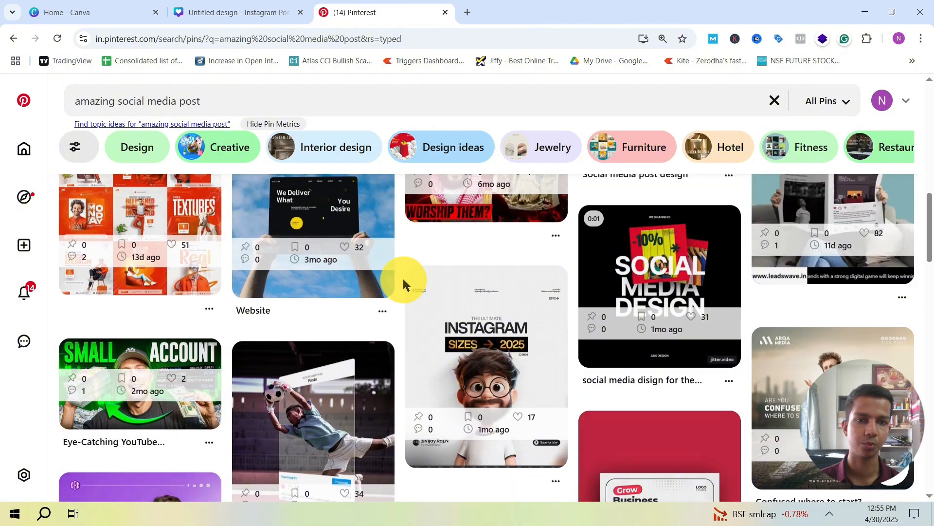
scroll(402, 279, "up", 2)
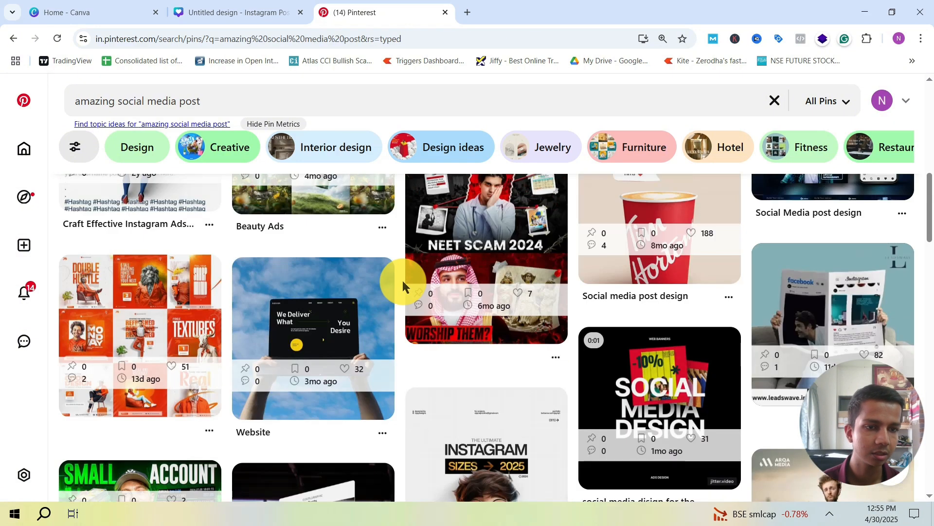
scroll(818, 297, "down", 1)
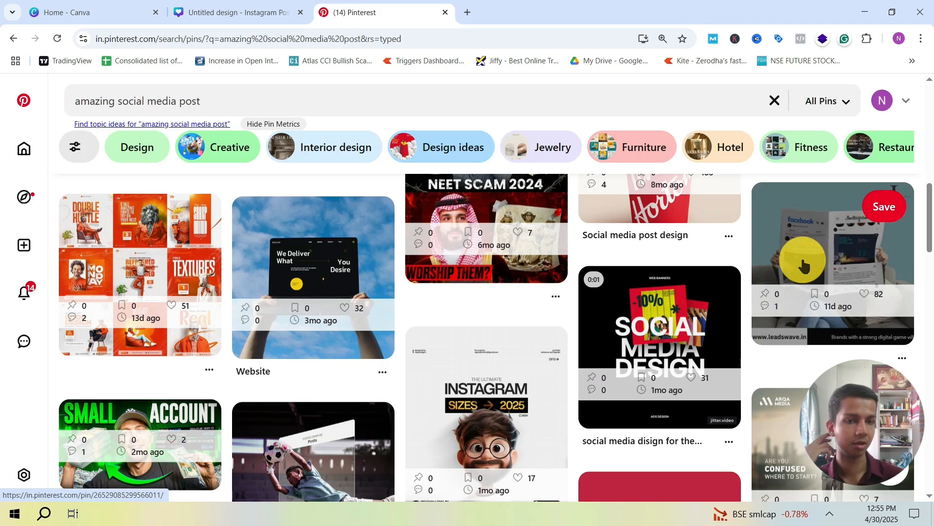
scroll(438, 327, "down", 5)
scroll(396, 316, "up", 5)
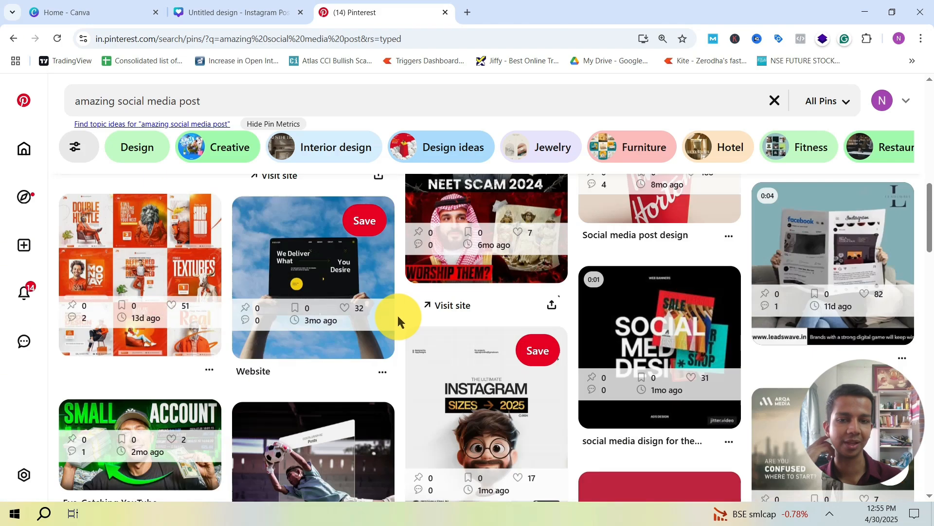
scroll(161, 285, "up", 10)
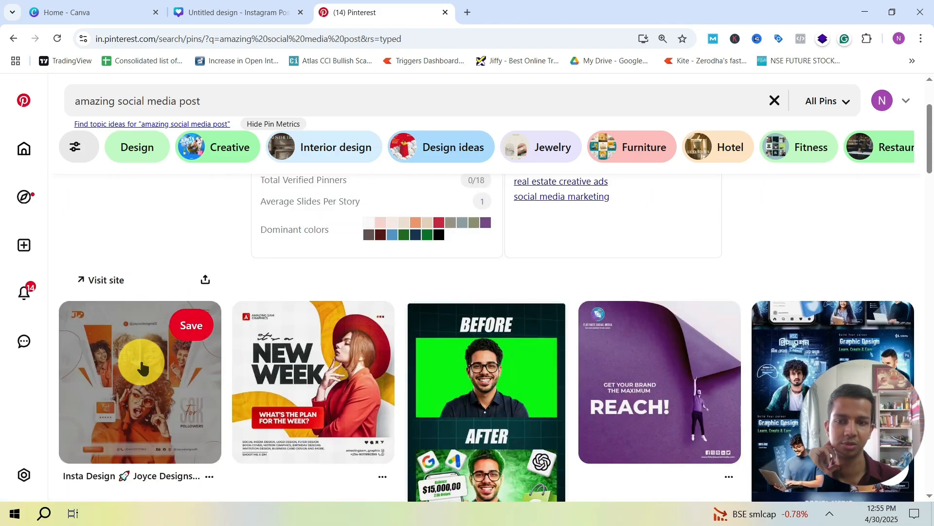
Step: Open the orange Insta Design pin from the results and examine its layout and the related pins below it
left_click(137, 358)
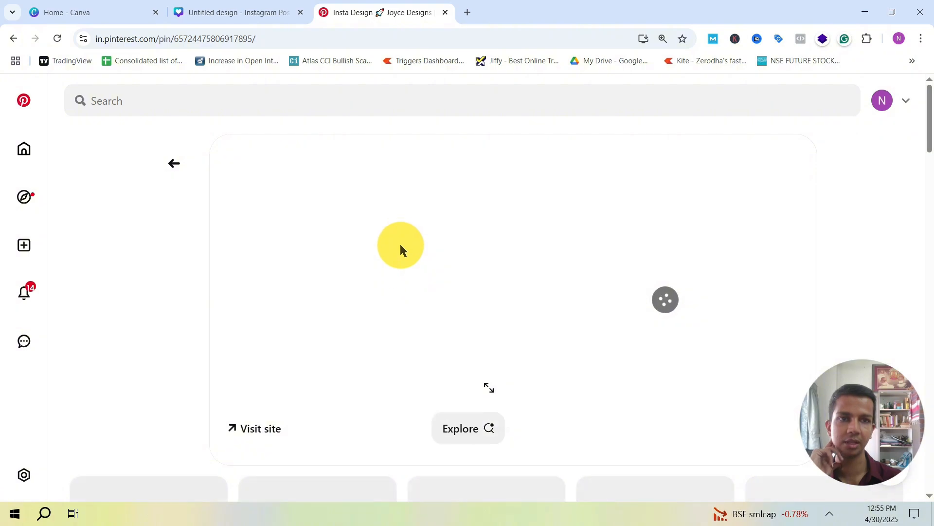
scroll(375, 241, "down", 6)
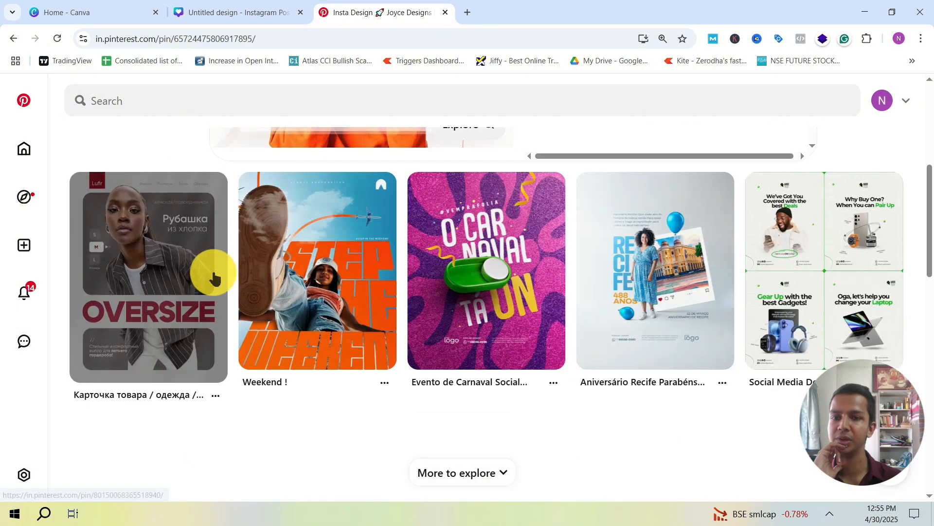
scroll(235, 252, "up", 6)
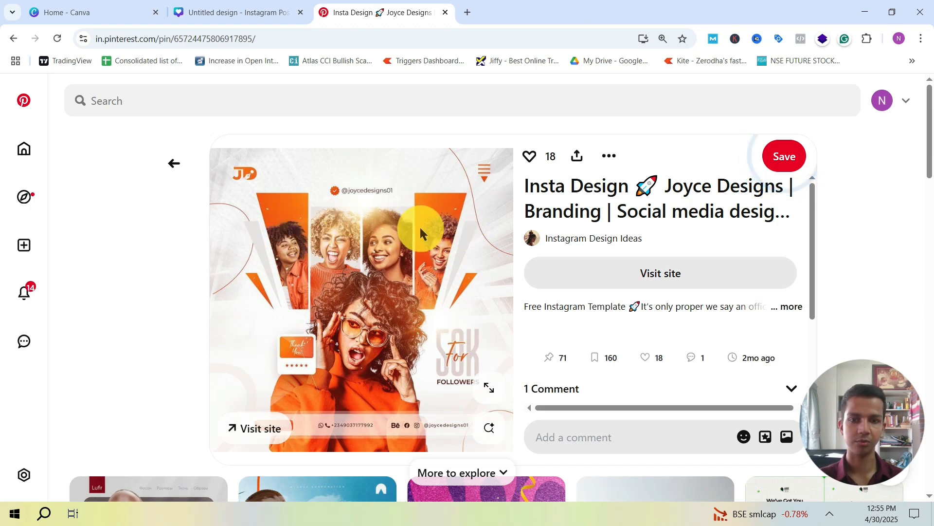
scroll(400, 276, "down", 6)
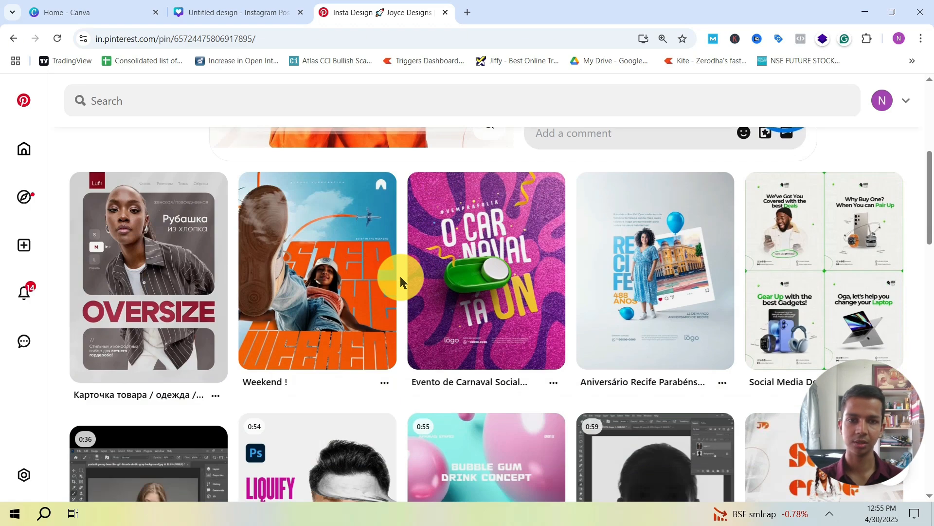
scroll(400, 276, "up", 6)
Step: Switch to the untitled Canva Instagram post and fill the blank page with the recently used light grey background image
left_click(215, 11)
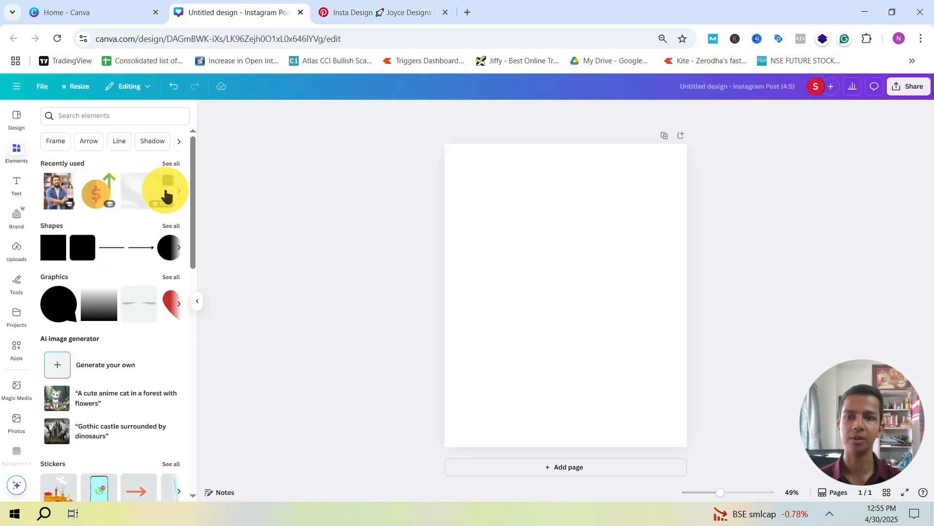
left_click_drag(163, 194, 459, 230)
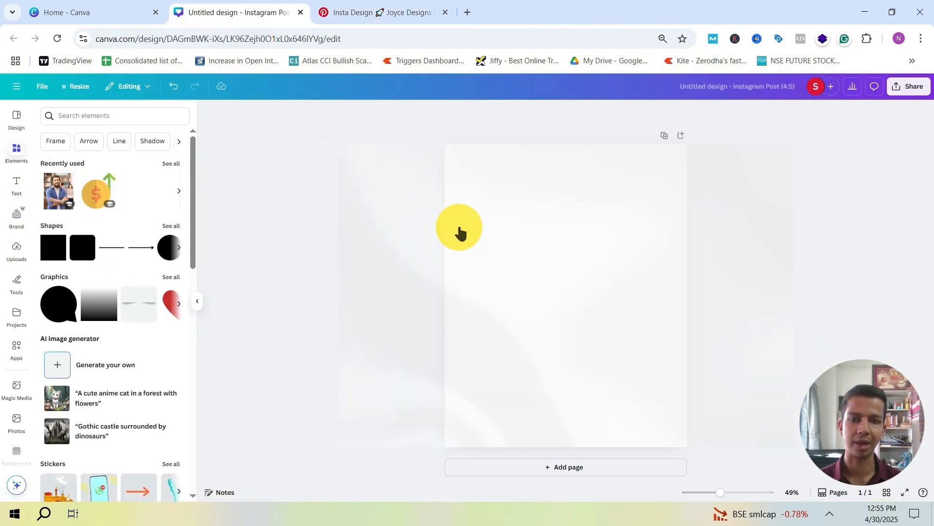
left_click(390, 8)
left_click(237, 10)
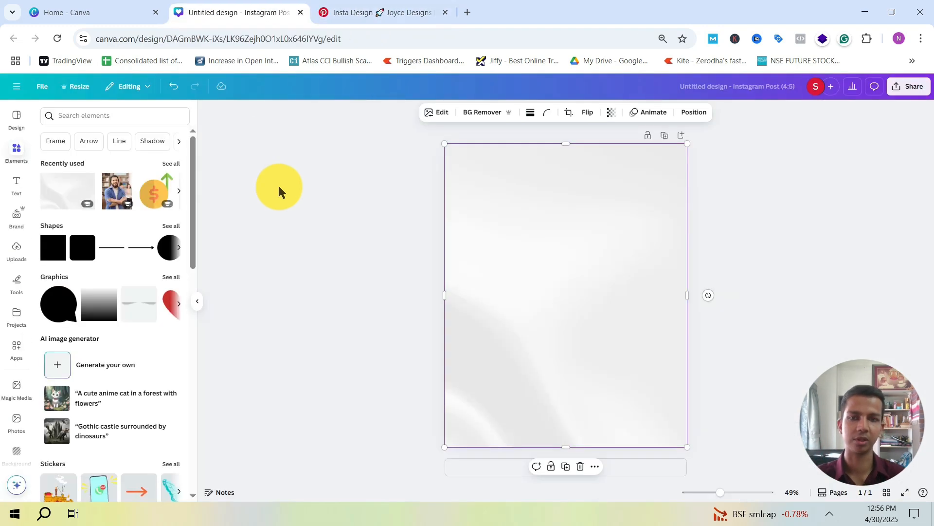
left_click(308, 214)
Step: Study the orange reference pin on Pinterest again, and open the element search back in Canva
left_click(378, 10)
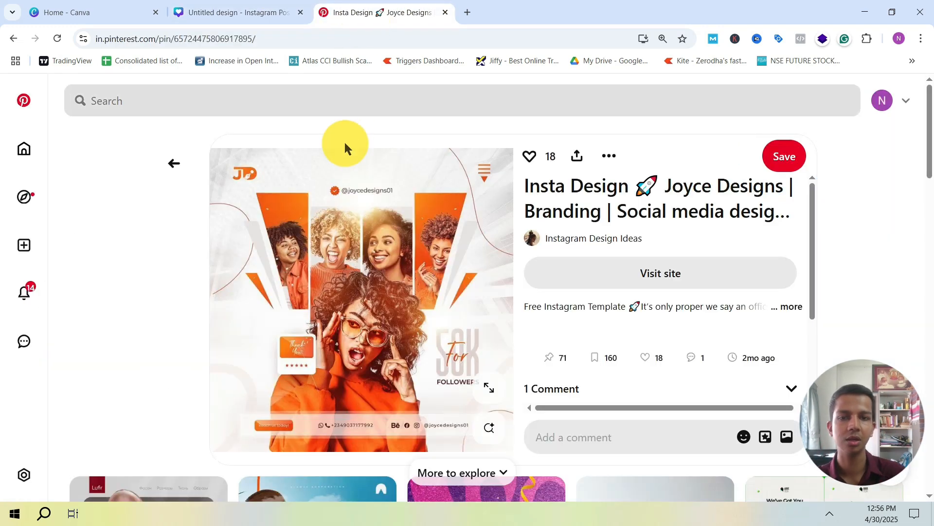
scroll(181, 224, "down", 1)
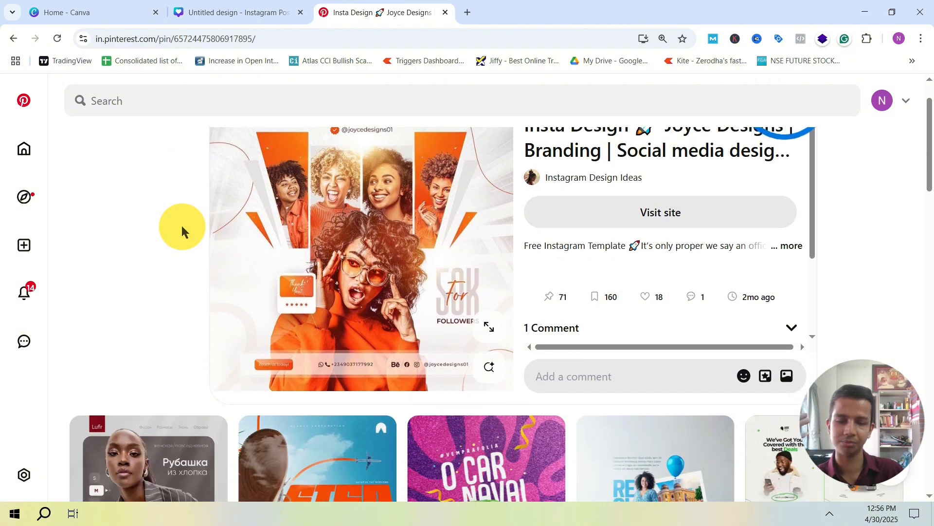
scroll(181, 224, "up", 1)
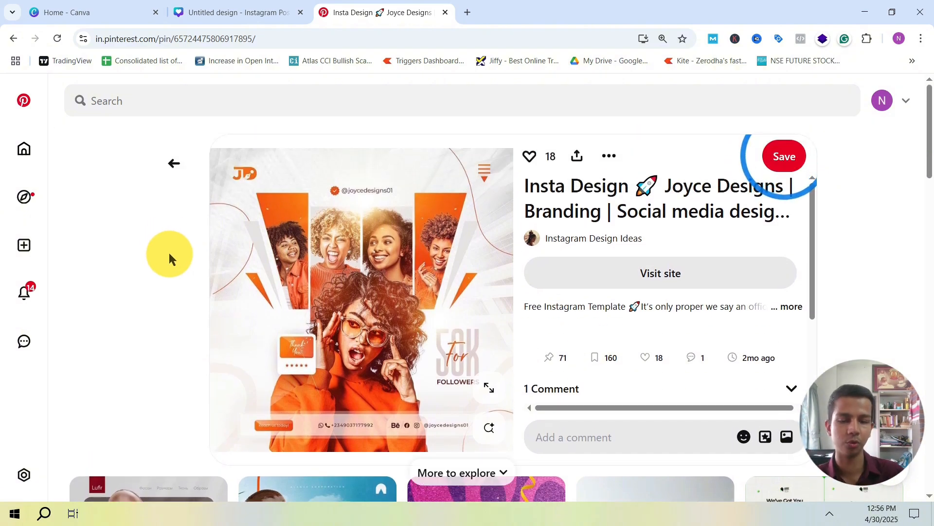
scroll(184, 243, "down", 5)
scroll(198, 240, "up", 5)
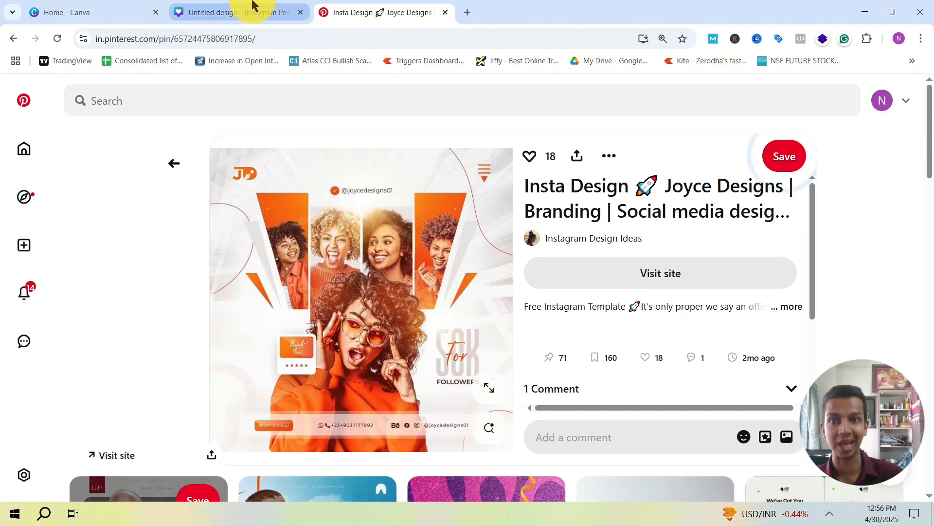
left_click(243, 11)
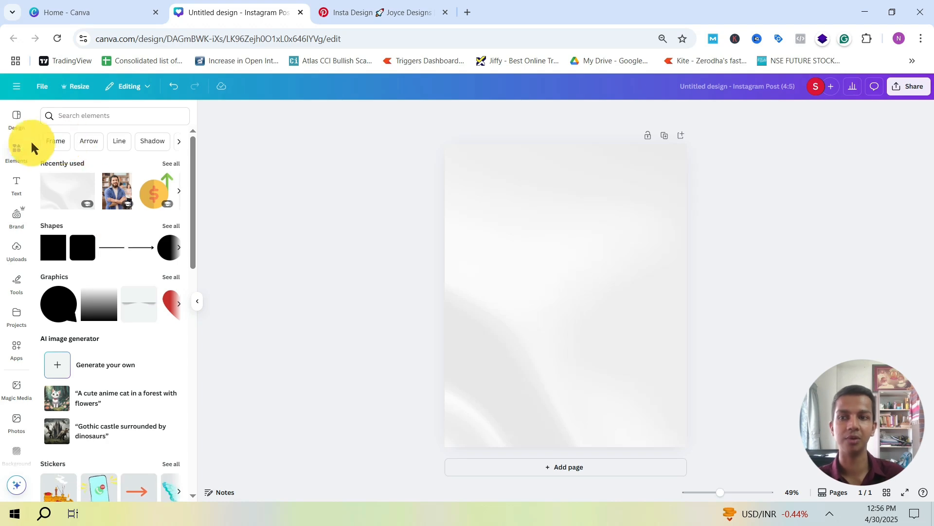
left_click(74, 118)
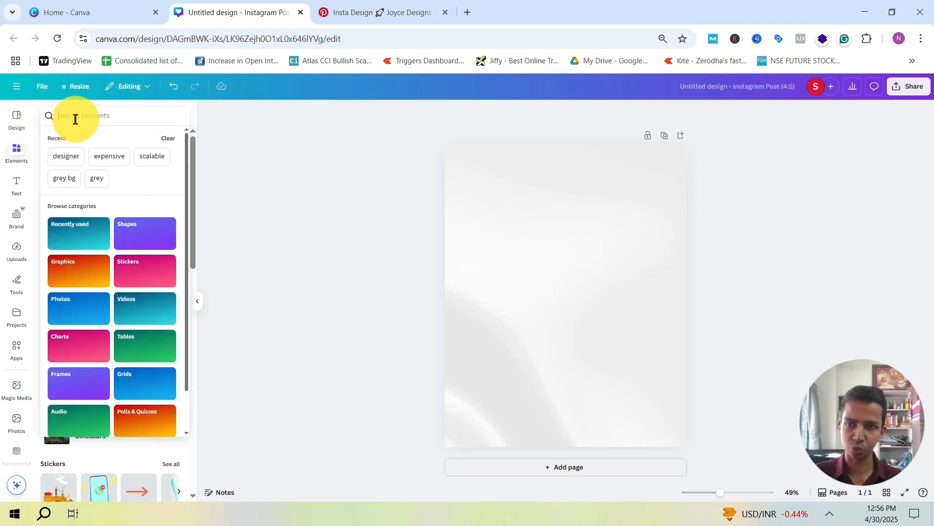
Step: Switch to Pinterest and look through the related designs below the orange pin for more post ideas
left_click(378, 12)
scroll(438, 340, "down", 6)
scroll(401, 290, "down", 9)
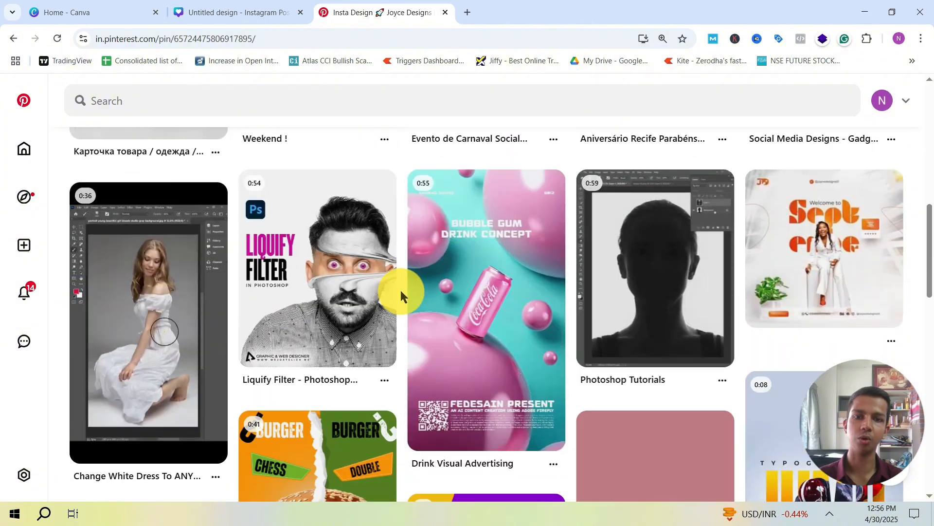
scroll(401, 292, "down", 8)
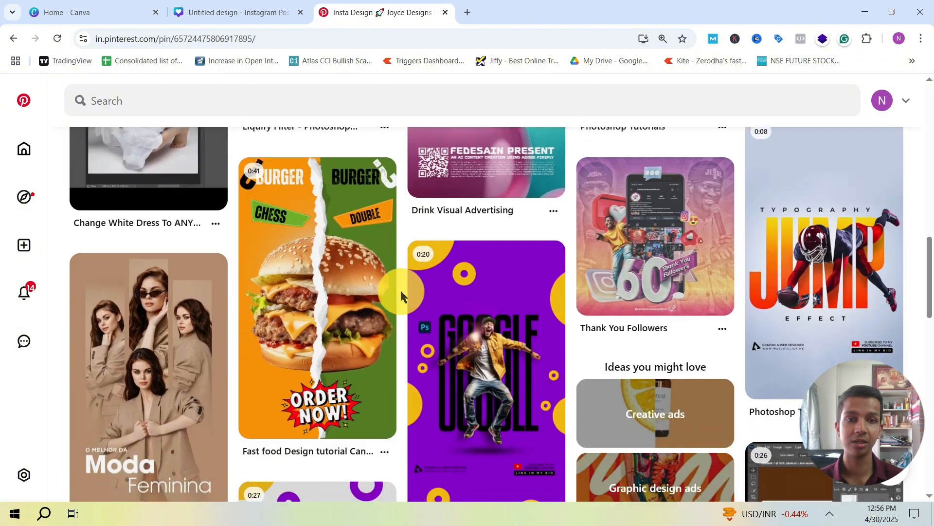
scroll(400, 291, "down", 11)
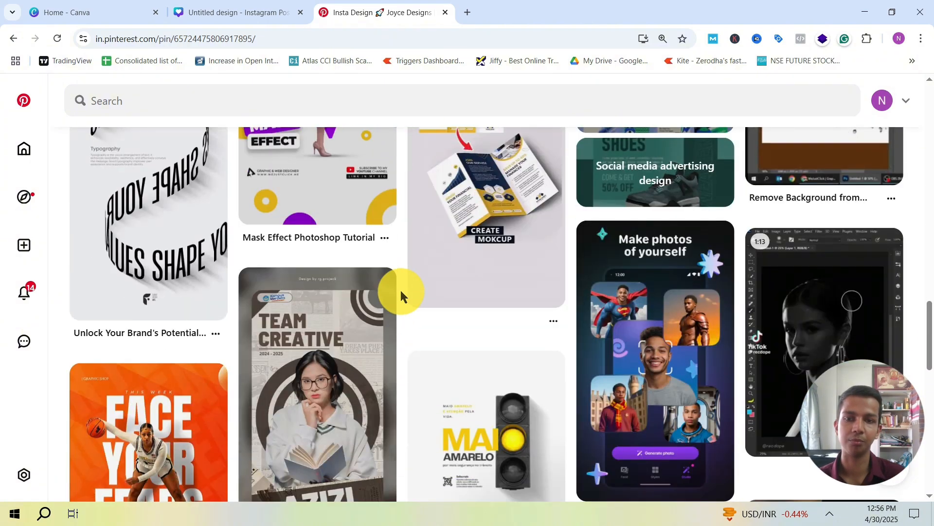
scroll(401, 289, "down", 10)
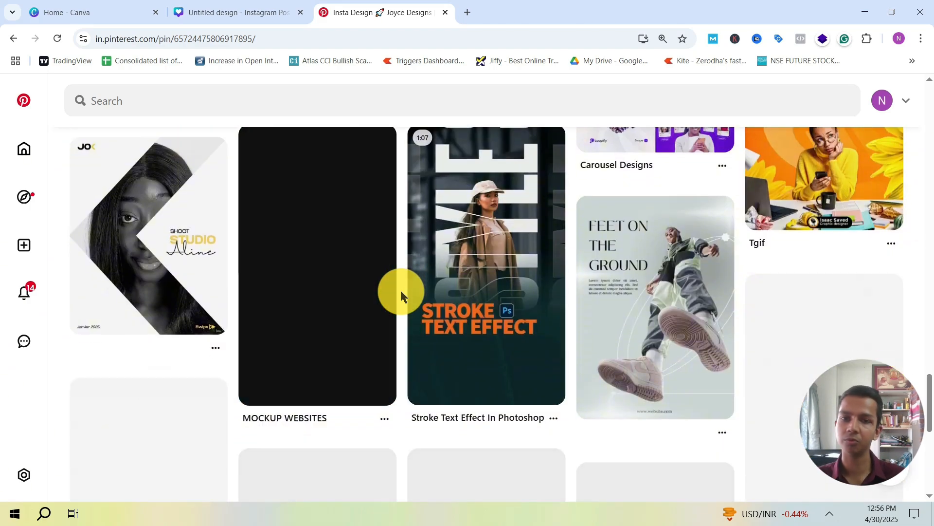
scroll(401, 291, "up", 3)
scroll(401, 291, "down", 4)
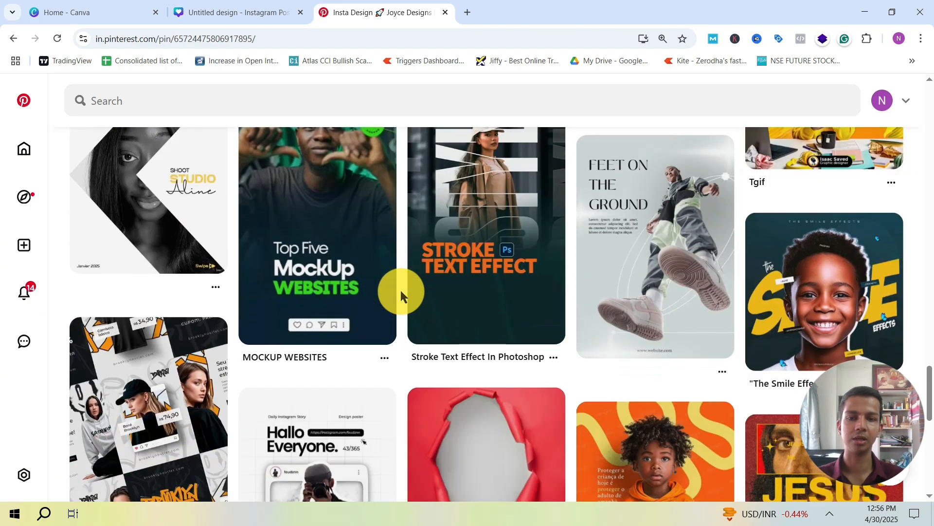
scroll(401, 290, "down", 3)
scroll(401, 290, "down", 1)
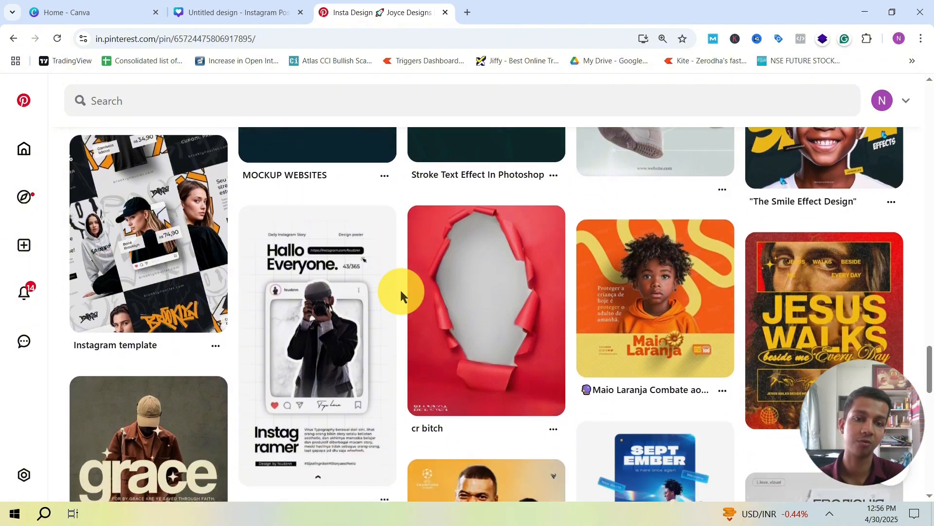
scroll(401, 290, "down", 5)
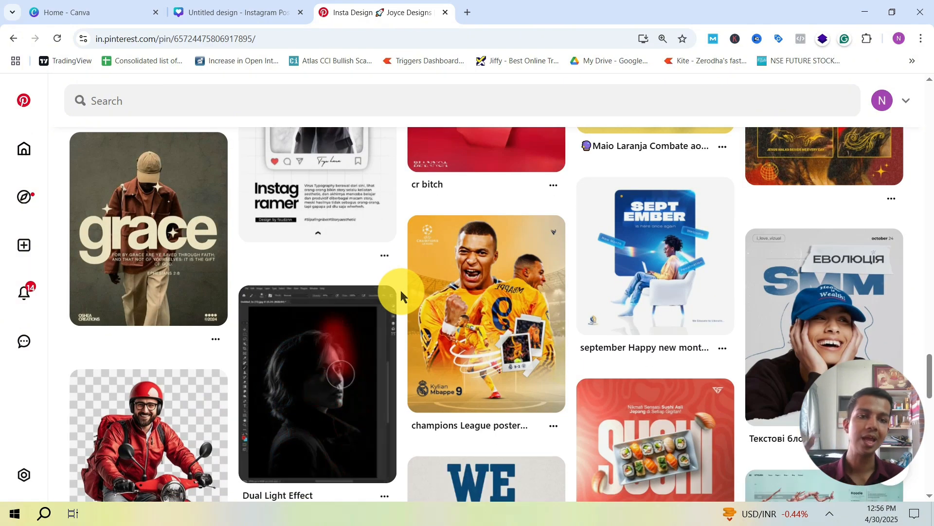
scroll(401, 291, "down", 5)
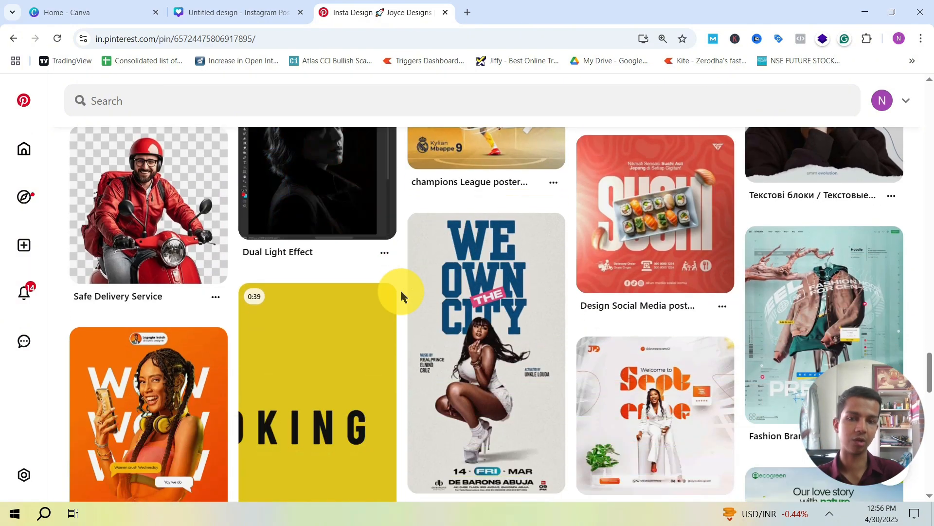
scroll(401, 291, "down", 9)
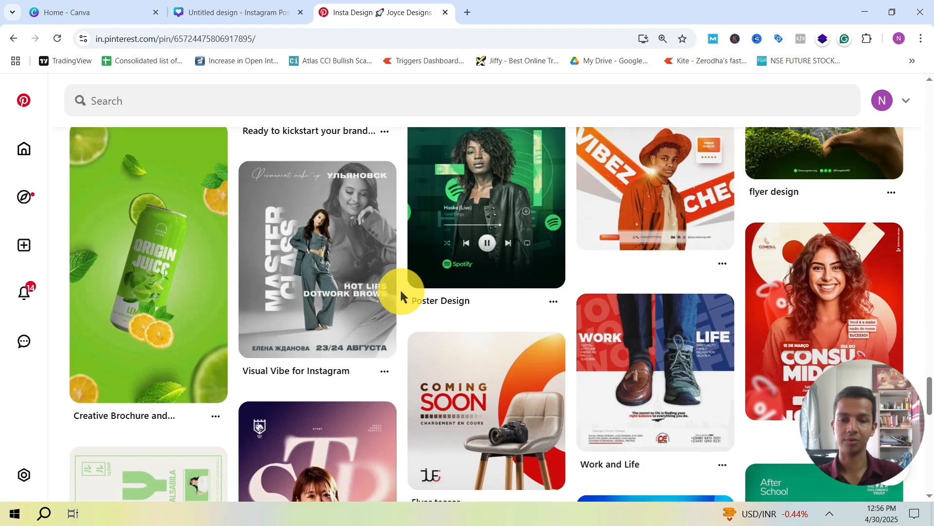
scroll(401, 291, "down", 3)
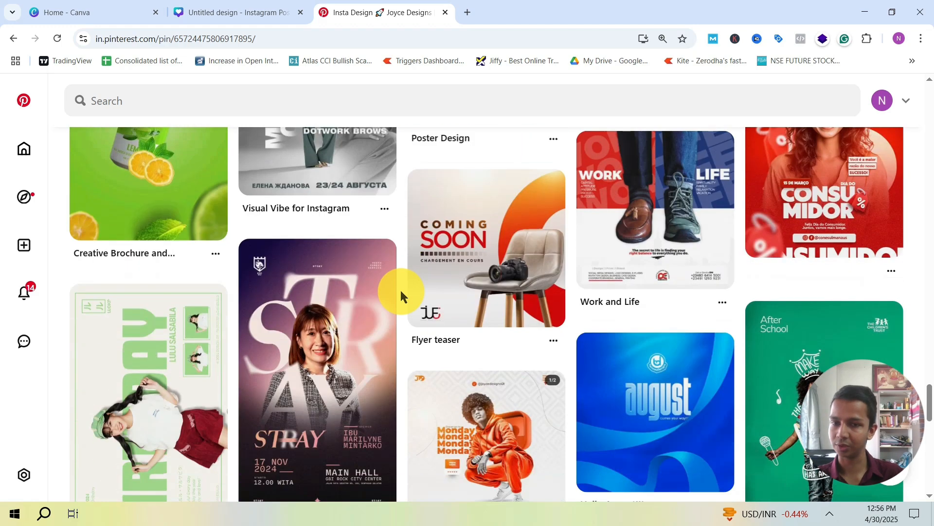
Step: Search Pinterest for "happy birthday pie" and look through the resulting pins for post ideas
left_click(167, 113)
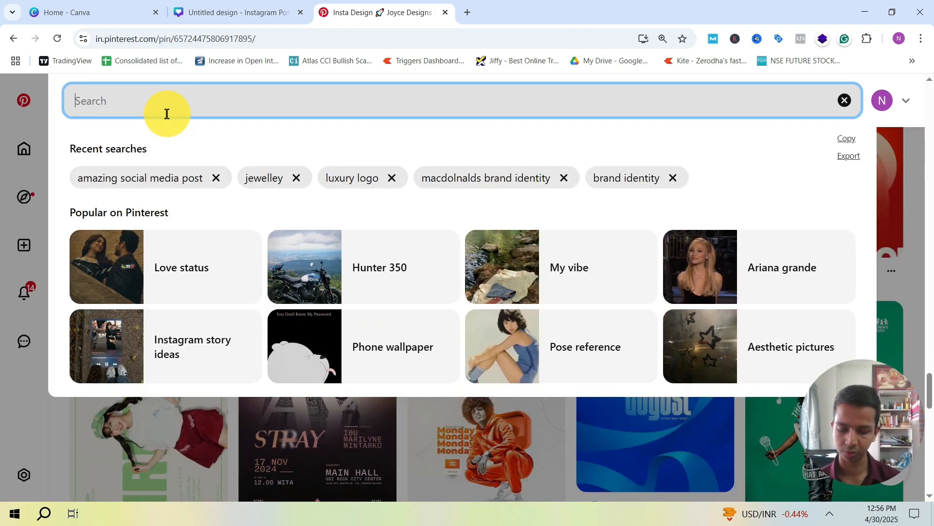
type("ha")
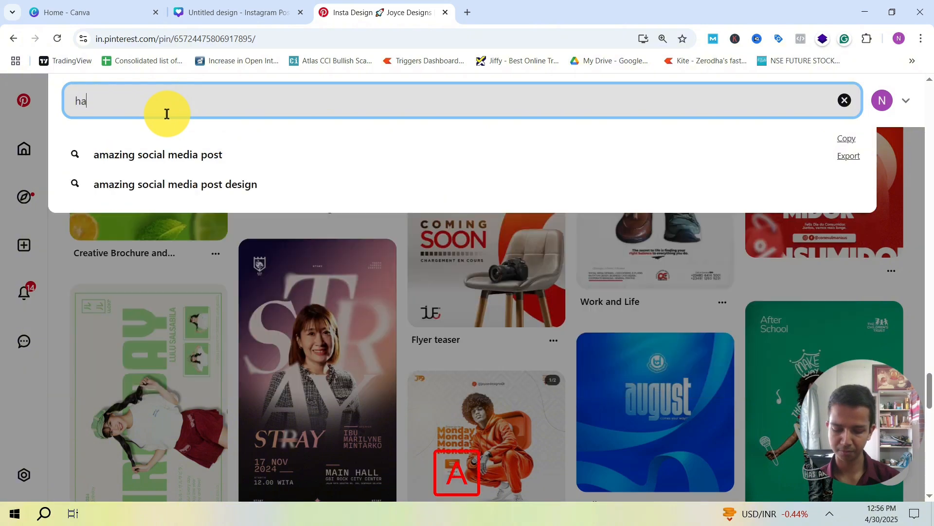
type("ppy birthday pie")
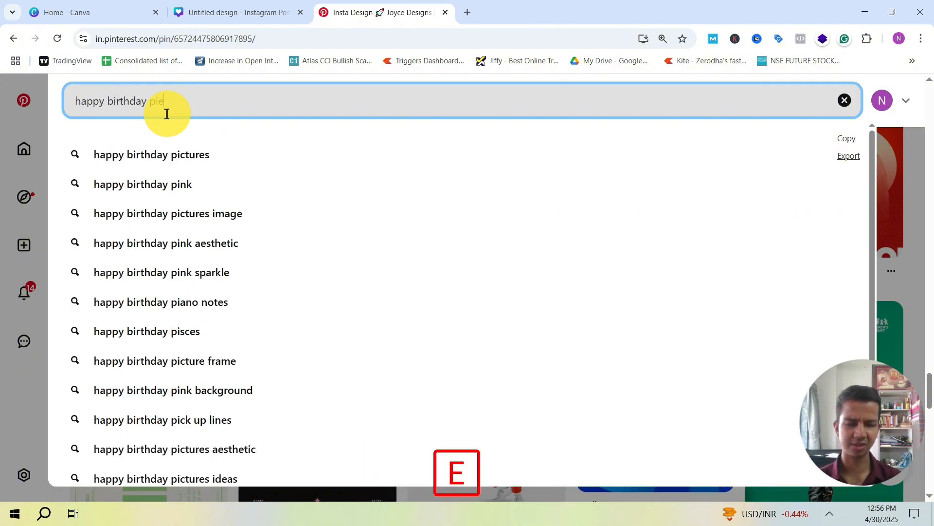
key("Return")
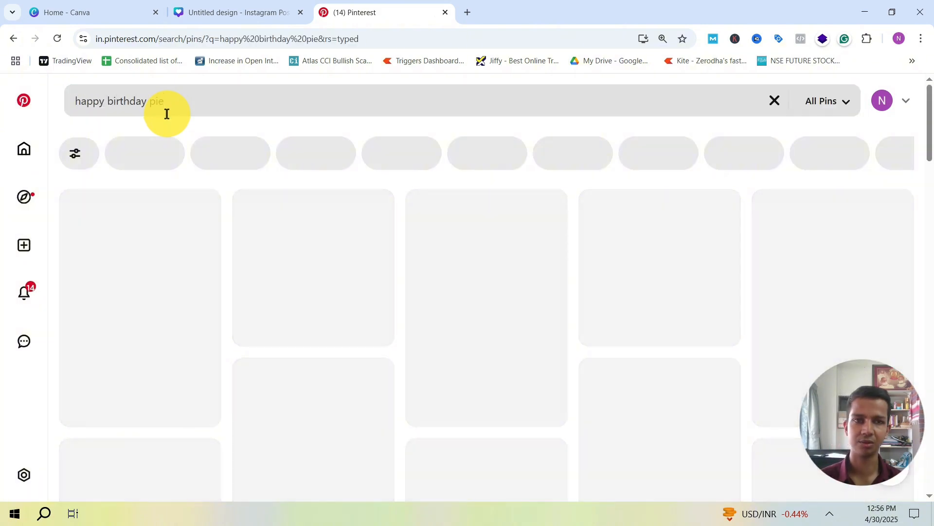
scroll(408, 248, "down", 5)
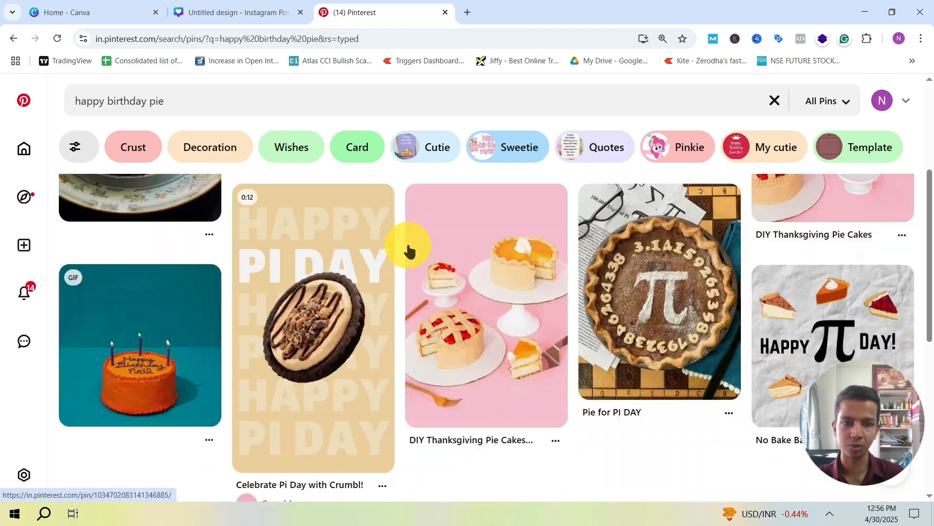
scroll(394, 251, "down", 3)
scroll(385, 258, "up", 10)
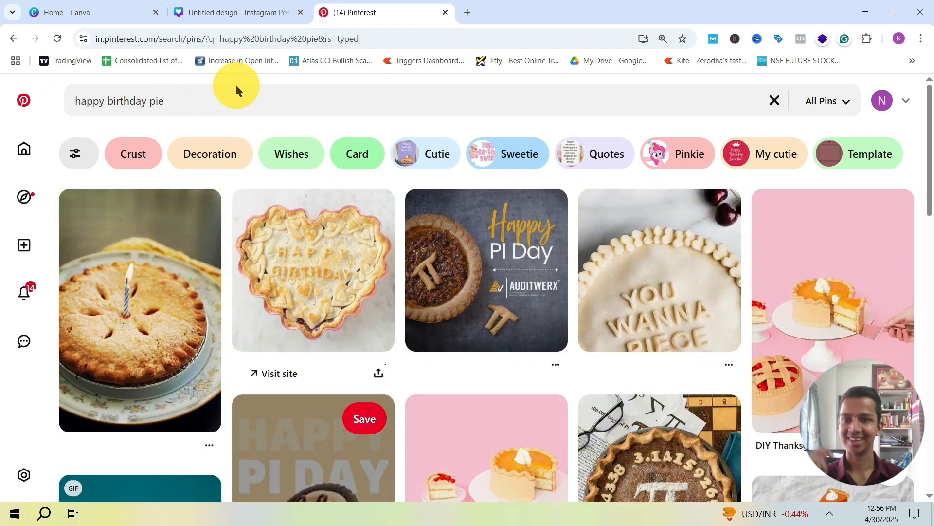
Step: Refine the Pinterest search to "happy birthday pie post" and examine the designs it returns
left_click(192, 93)
type("post")
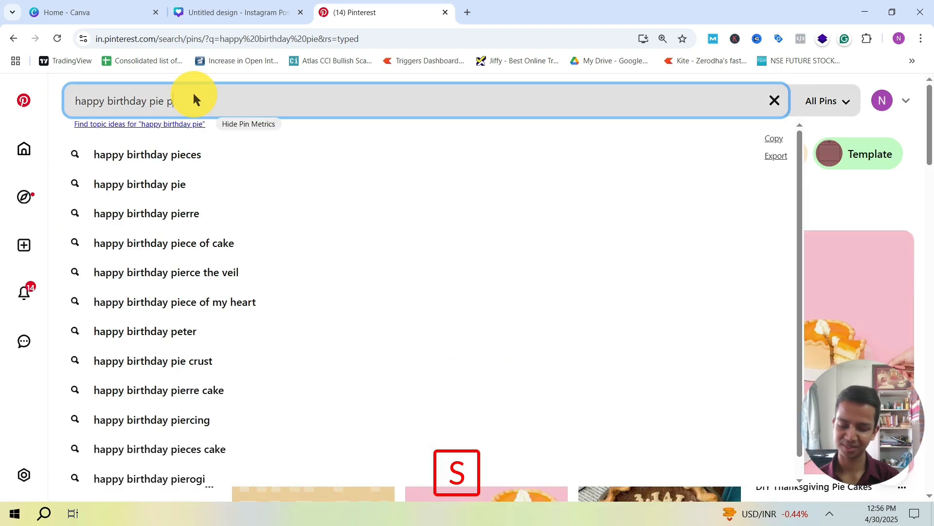
key("Return")
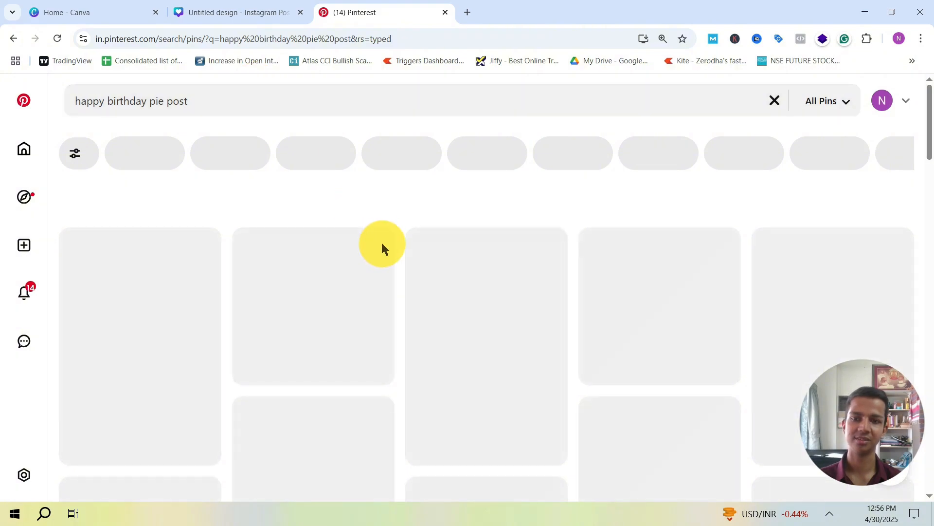
scroll(486, 237, "down", 10)
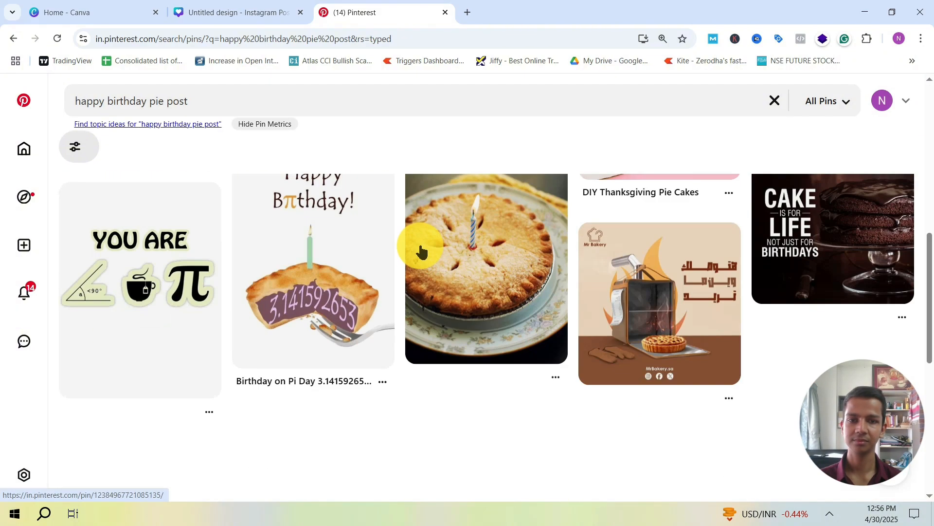
scroll(423, 258, "up", 6)
scroll(436, 292, "down", 8)
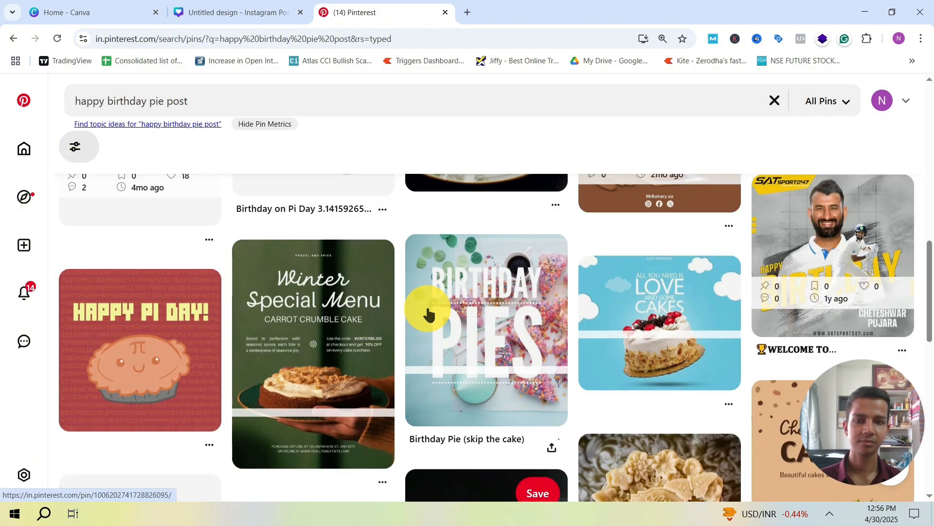
scroll(390, 292, "up", 7)
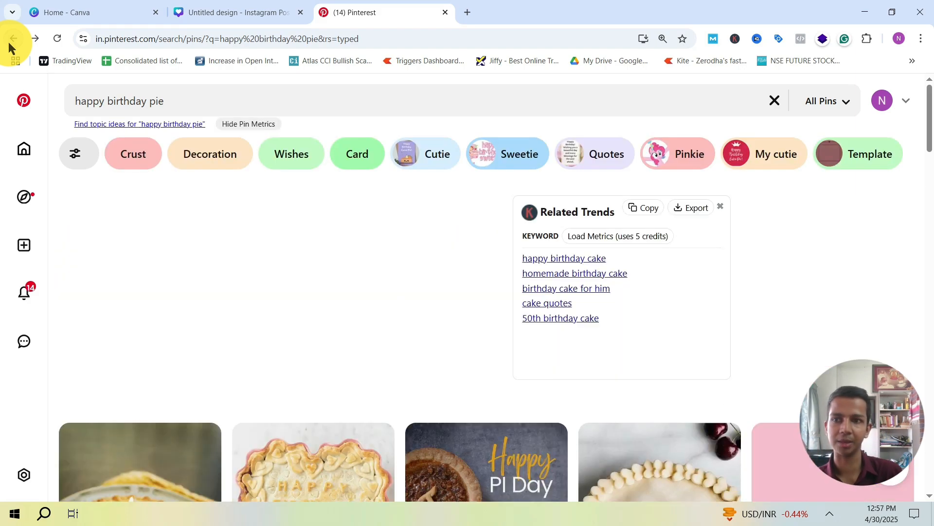
Step: Go back to the orange Insta Design pin and browse the related poster and flyer designs further down
left_click(8, 43)
scroll(454, 251, "down", 20)
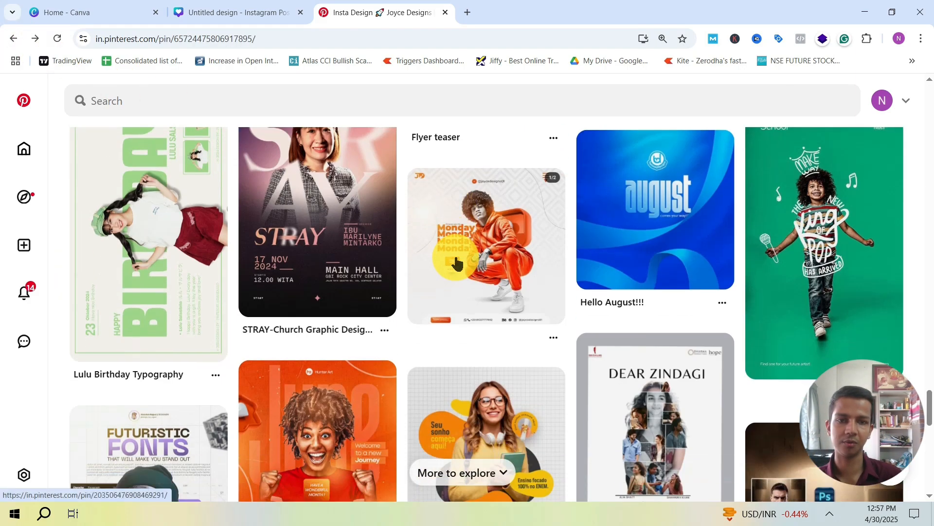
scroll(453, 247, "down", 2)
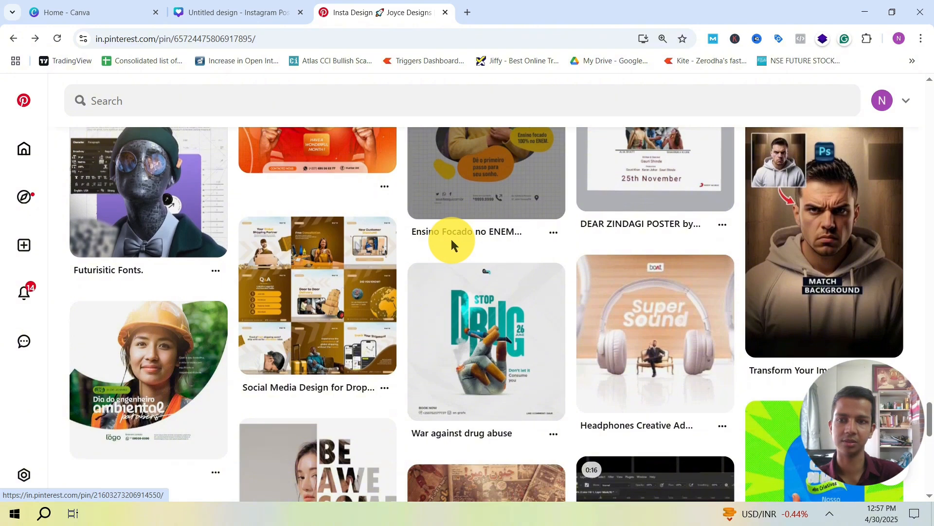
scroll(451, 239, "down", 7)
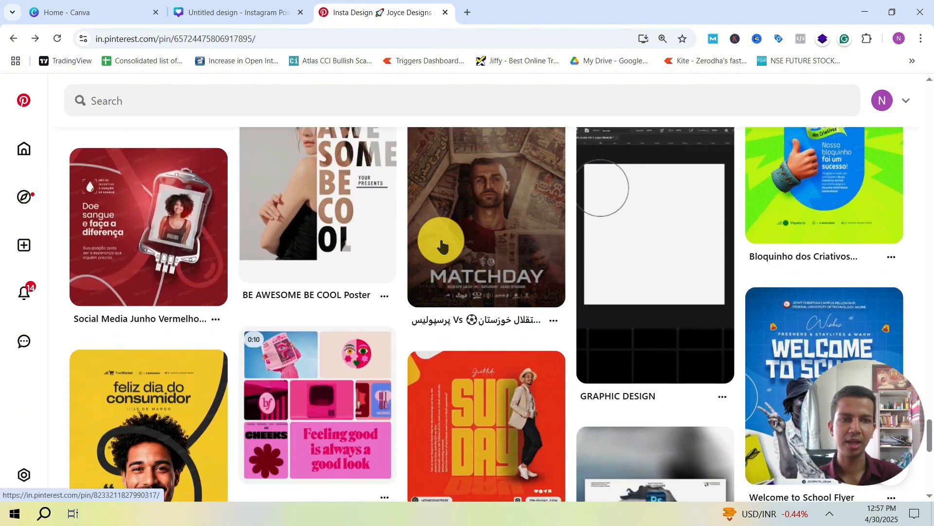
scroll(442, 246, "down", 5)
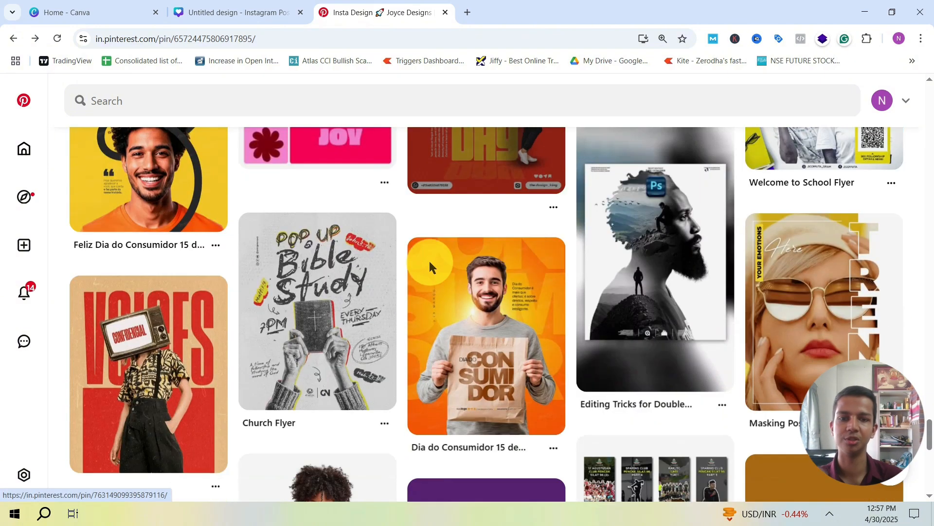
scroll(430, 266, "down", 10)
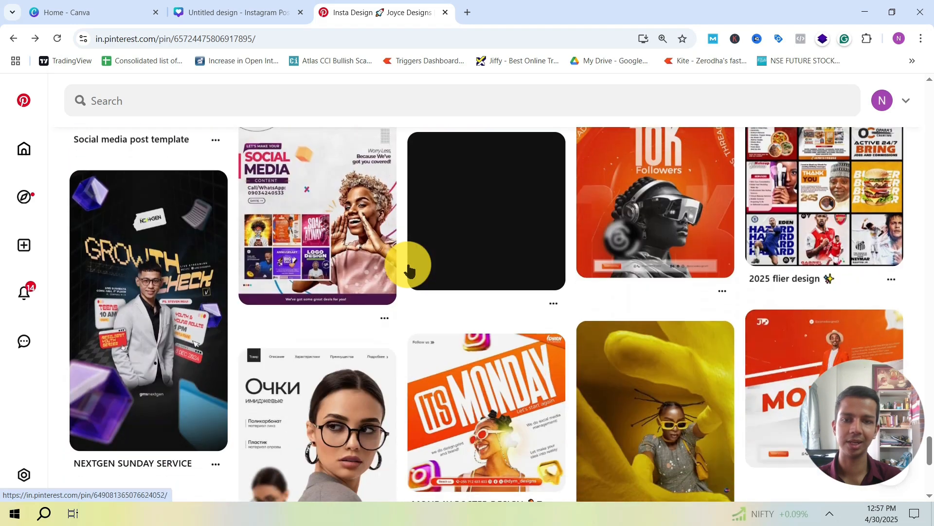
scroll(405, 255, "up", 1)
scroll(398, 309, "down", 3)
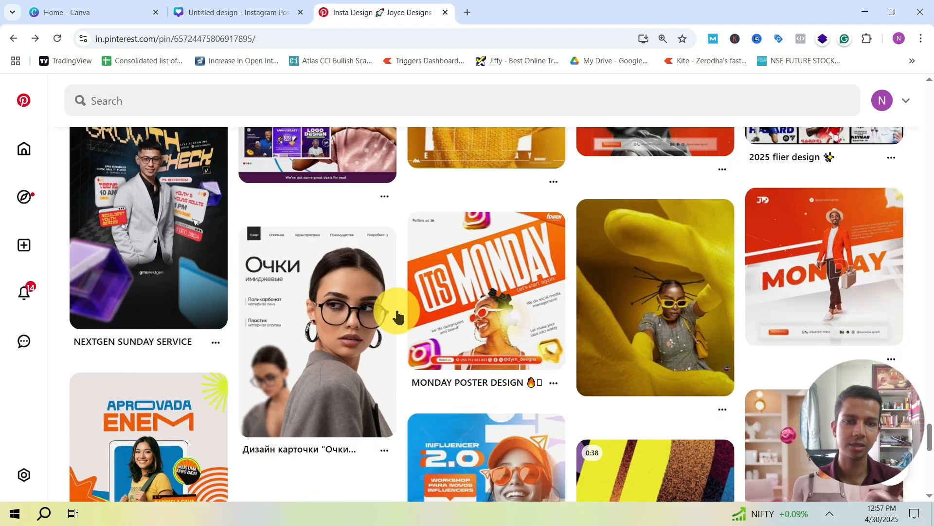
scroll(400, 271, "down", 1)
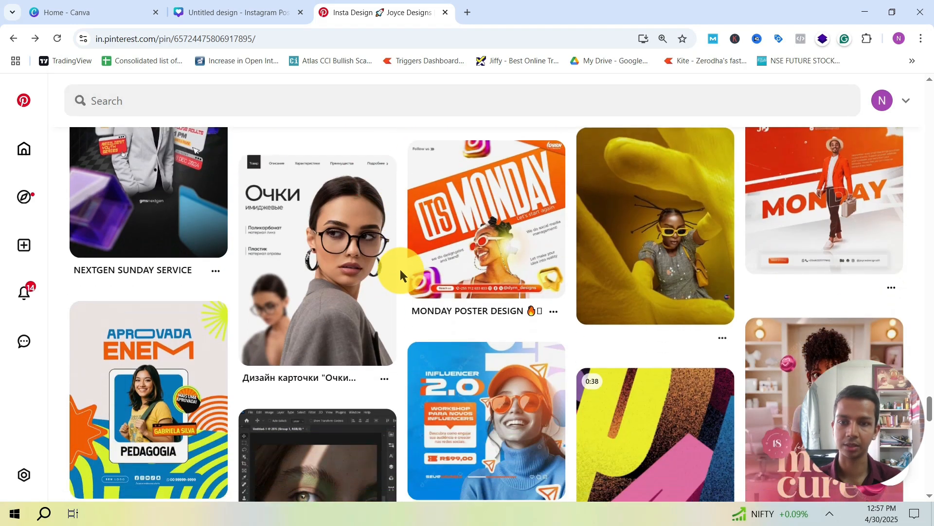
scroll(400, 271, "down", 2)
scroll(400, 271, "up", 2)
scroll(400, 271, "down", 2)
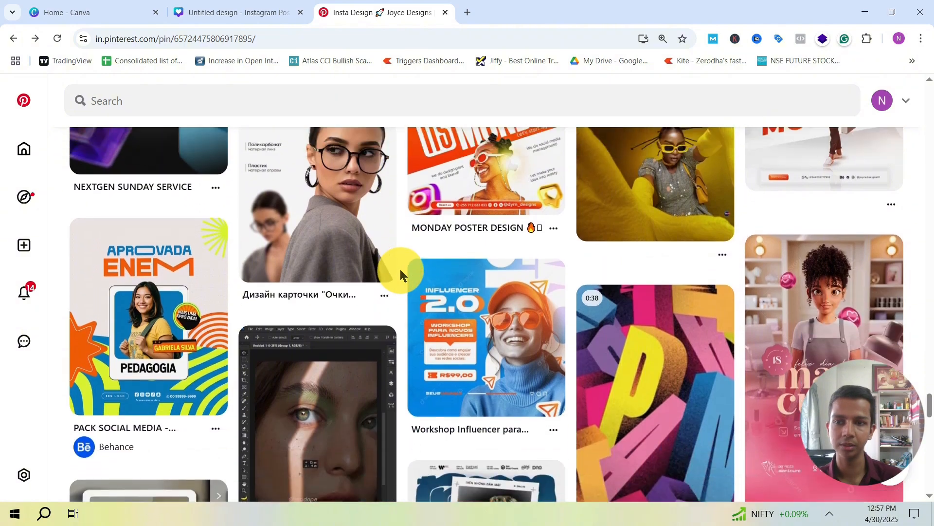
scroll(400, 270, "up", 5)
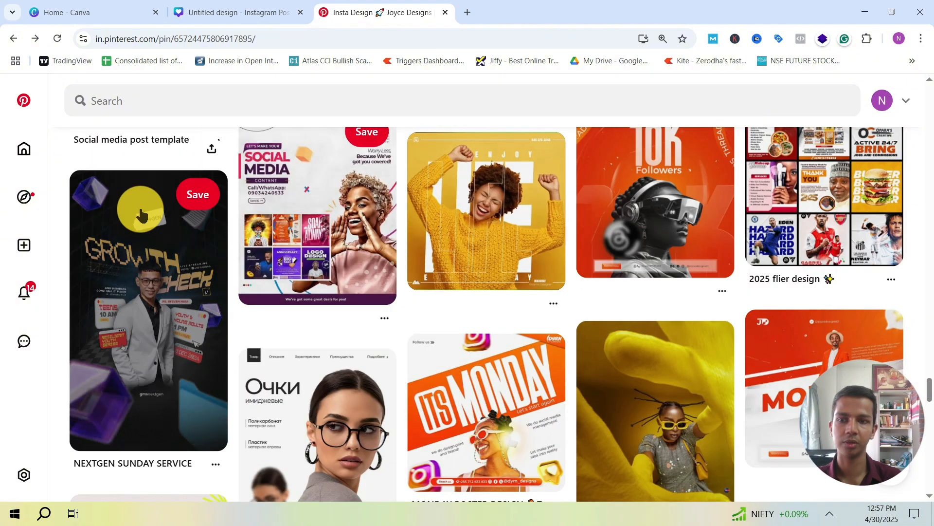
scroll(423, 280, "down", 4)
scroll(497, 284, "down", 8)
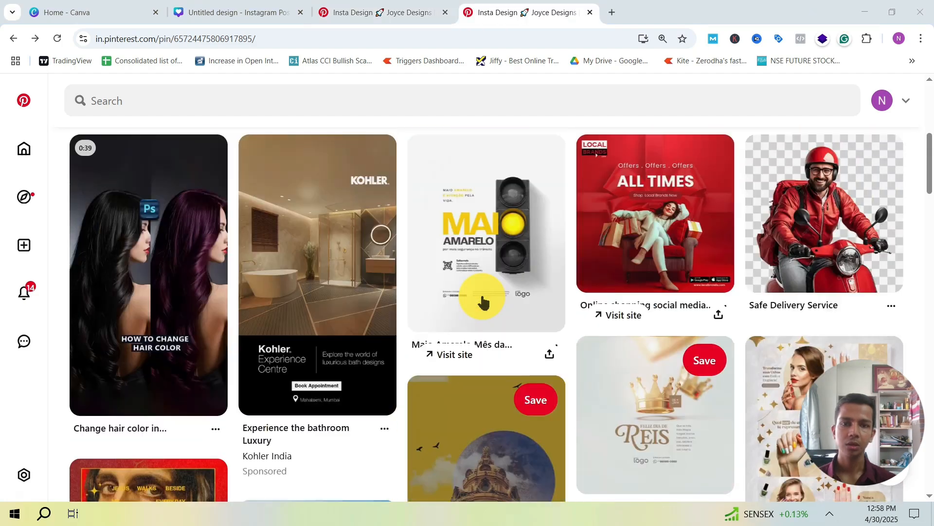
Step: Examine the related designs in the second tab of the orange pin, and return to the pin itself
scroll(532, 319, "down", 10)
scroll(561, 287, "down", 6)
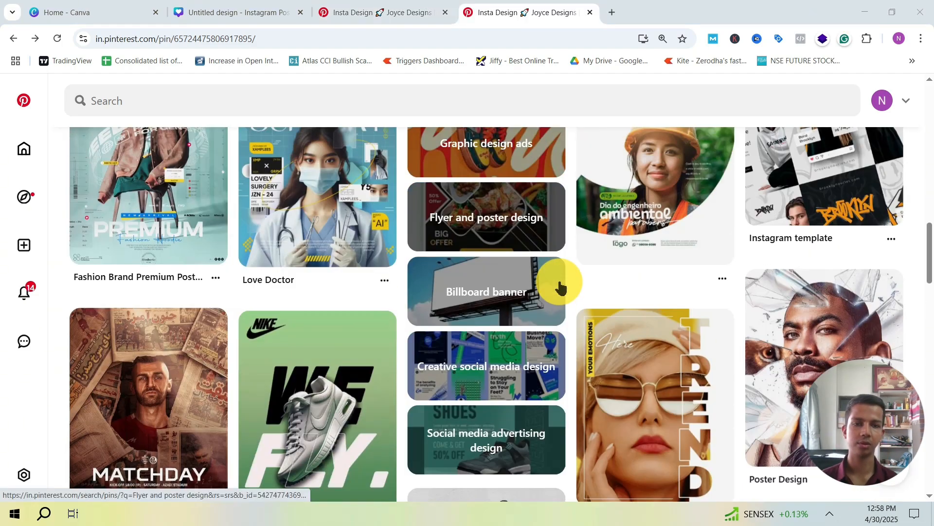
scroll(662, 250, "down", 2)
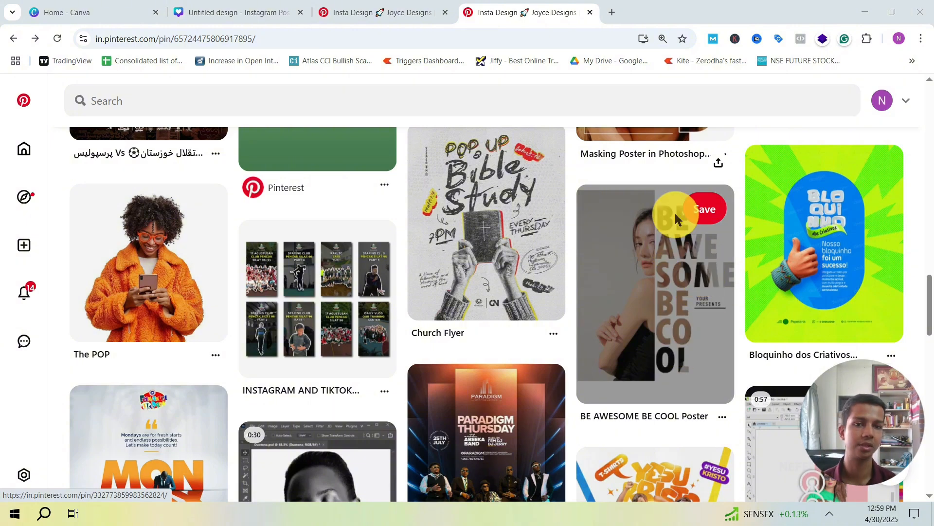
scroll(447, 306, "down", 6)
scroll(492, 313, "up", 4)
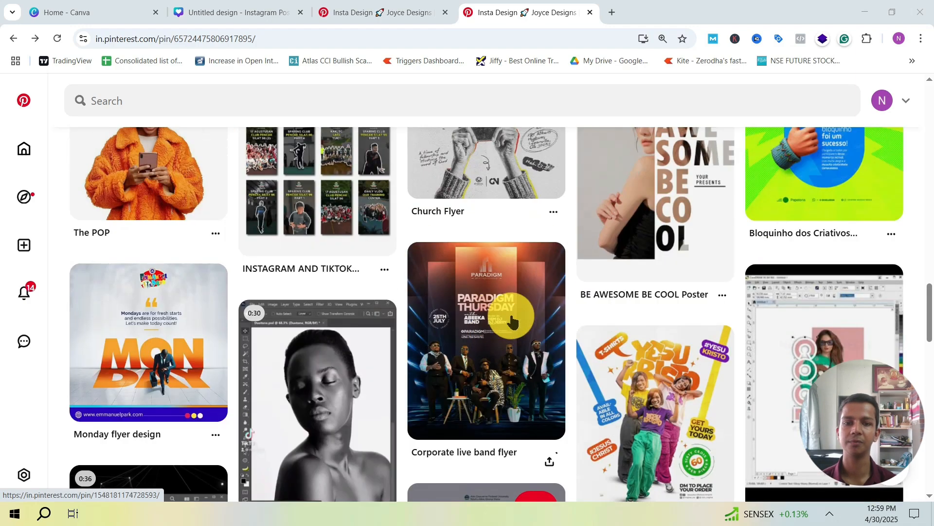
scroll(536, 312, "down", 4)
scroll(563, 312, "down", 4)
scroll(565, 315, "down", 2)
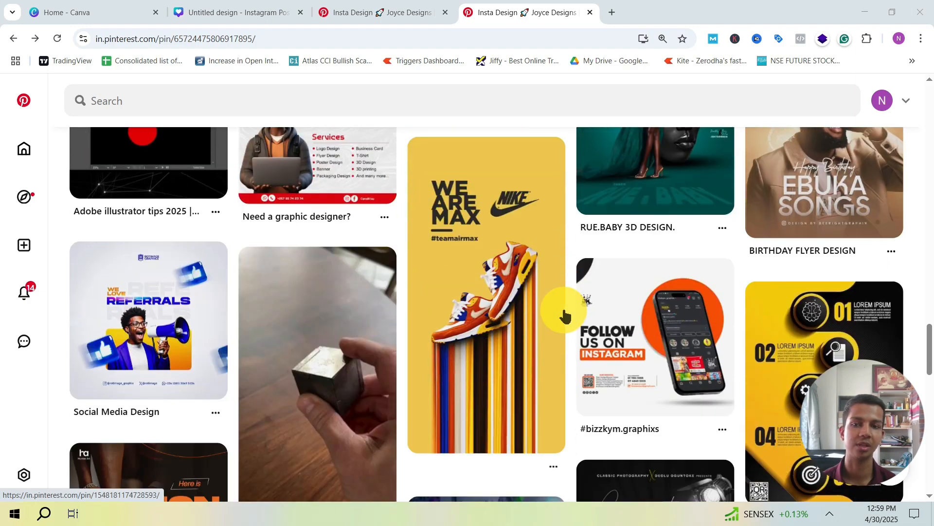
scroll(564, 315, "down", 15)
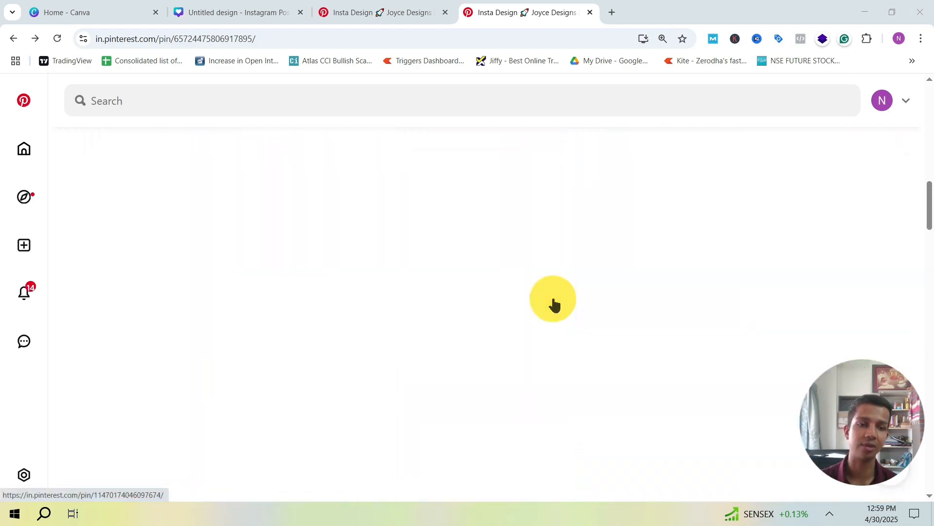
scroll(554, 304, "up", 15)
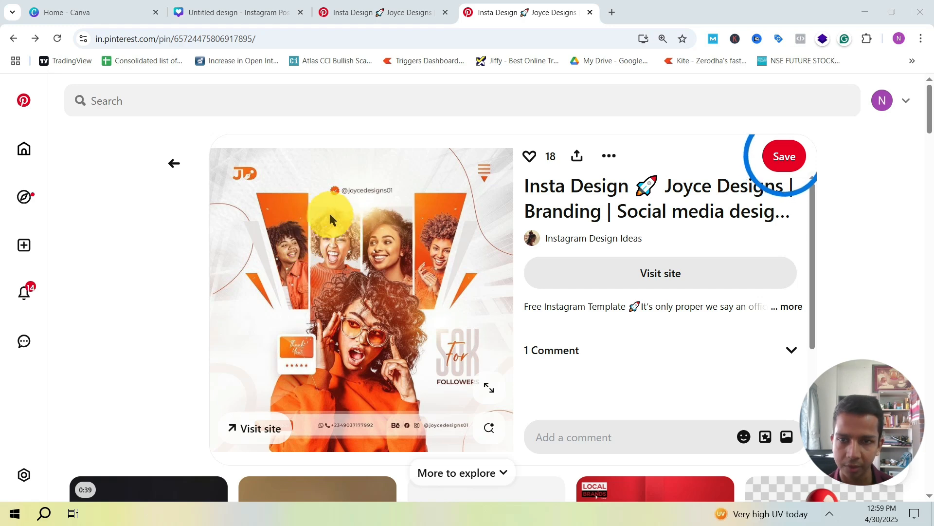
Step: Switch to the untitled Canva Instagram post and look through the apps offered for discovery
left_click(250, 14)
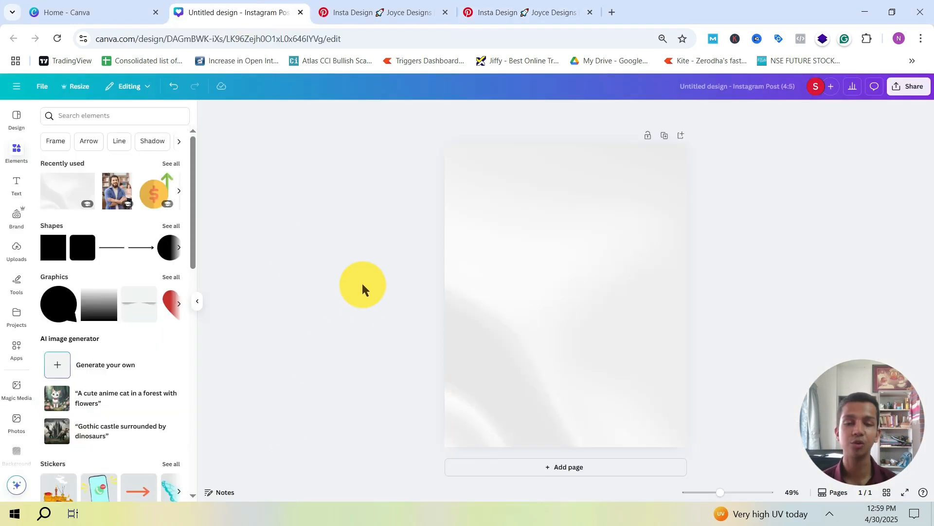
left_click(16, 346)
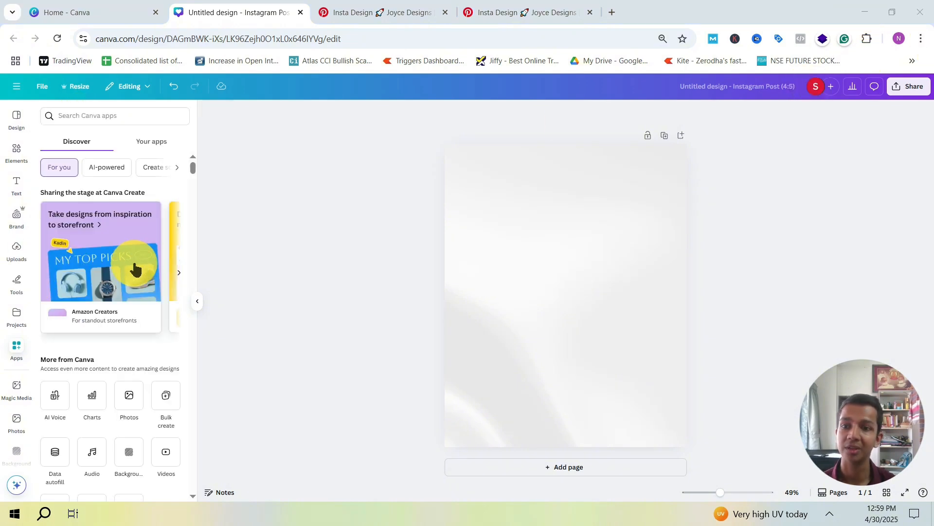
scroll(117, 295, "down", 2)
scroll(97, 238, "up", 2)
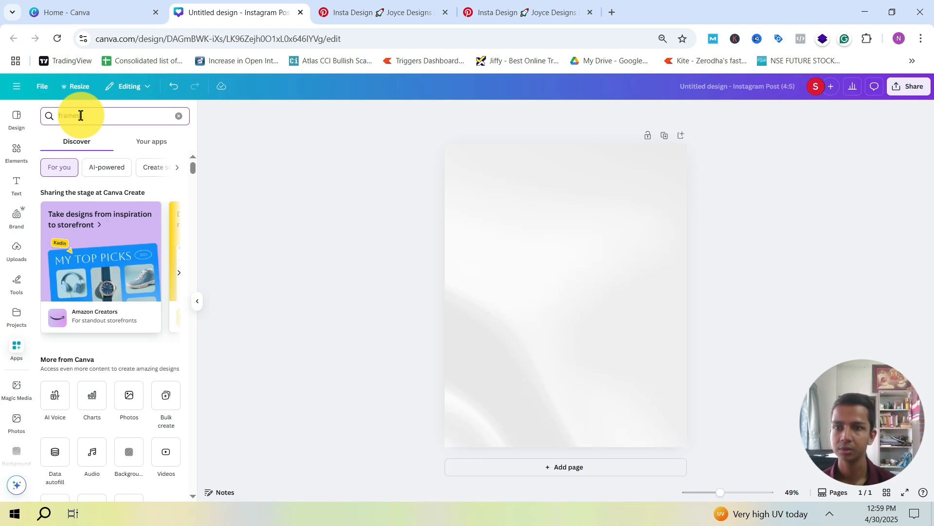
Step: Look through the collection of apps already in use in this account for one that suits the design
left_click(157, 143)
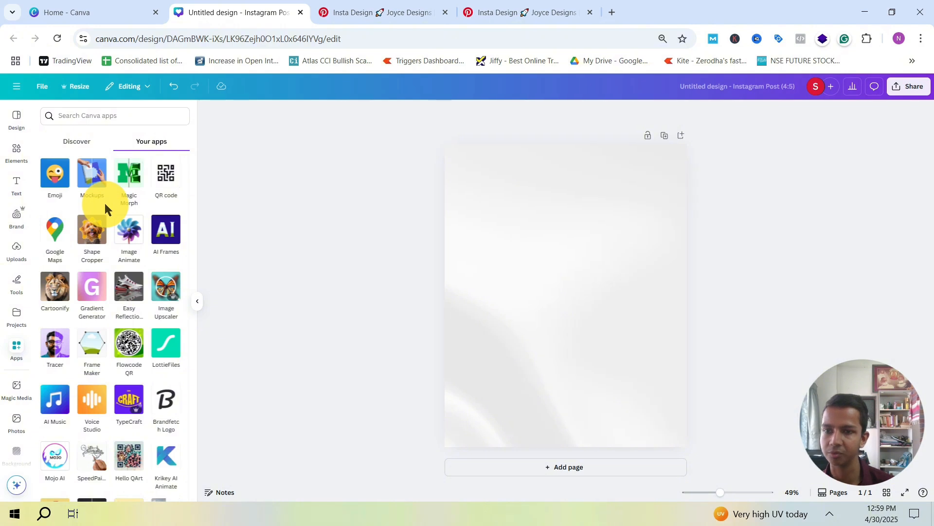
scroll(104, 202, "down", 5)
scroll(104, 203, "down", 10)
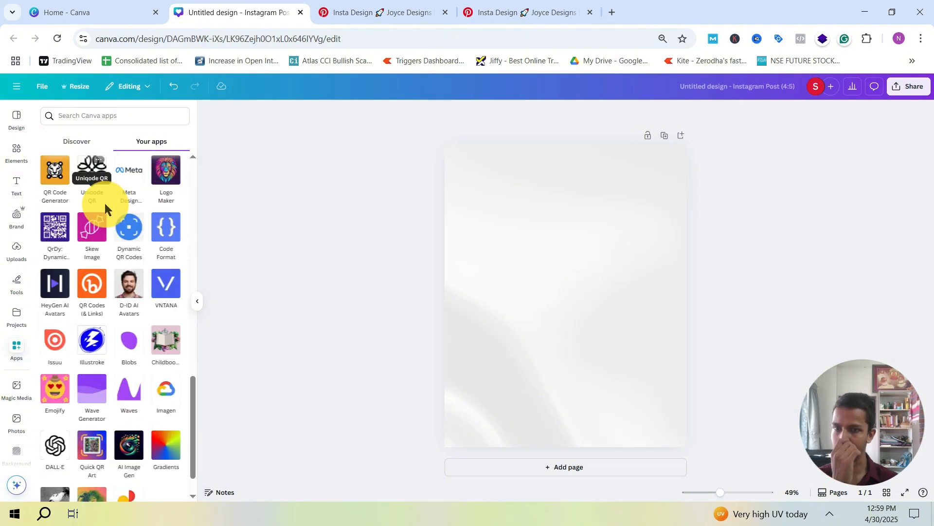
scroll(105, 209, "up", 8)
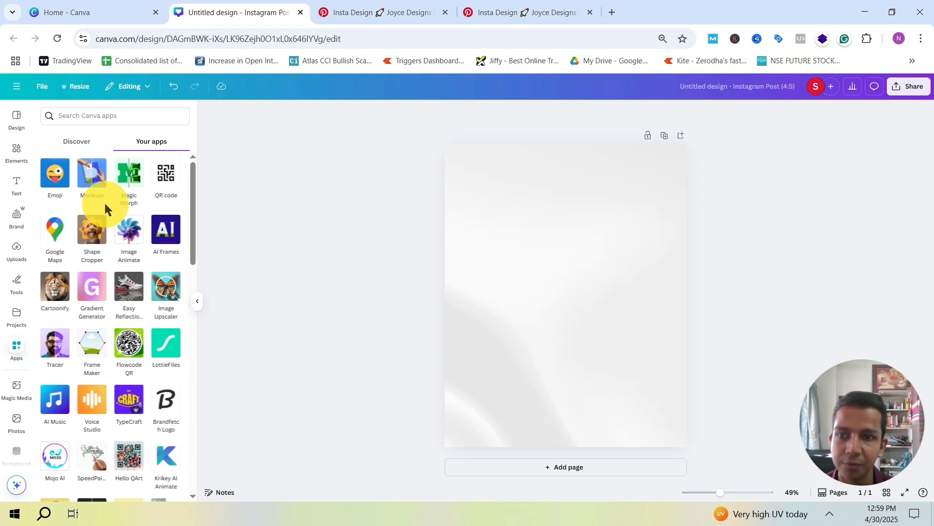
scroll(129, 288, "down", 2)
scroll(130, 287, "up", 2)
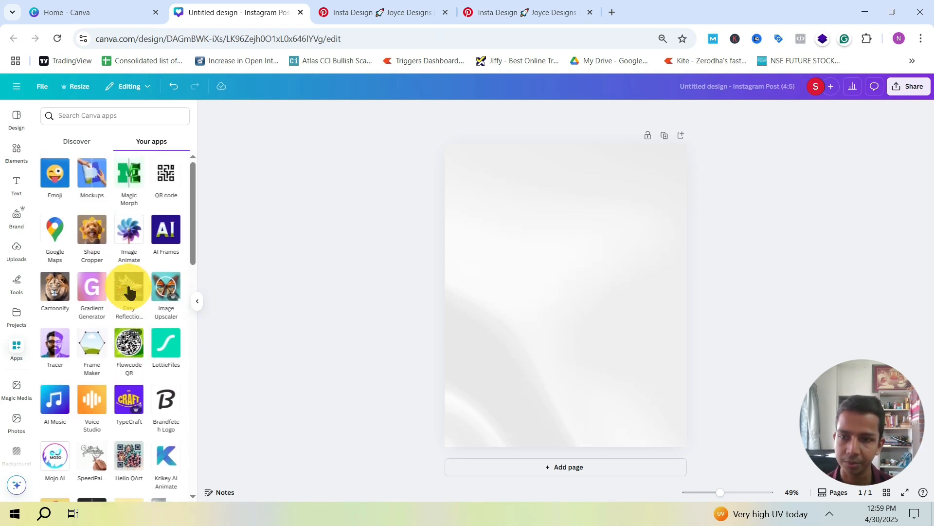
Step: Return to app discovery and search the Canva apps for "frames"
left_click(72, 119)
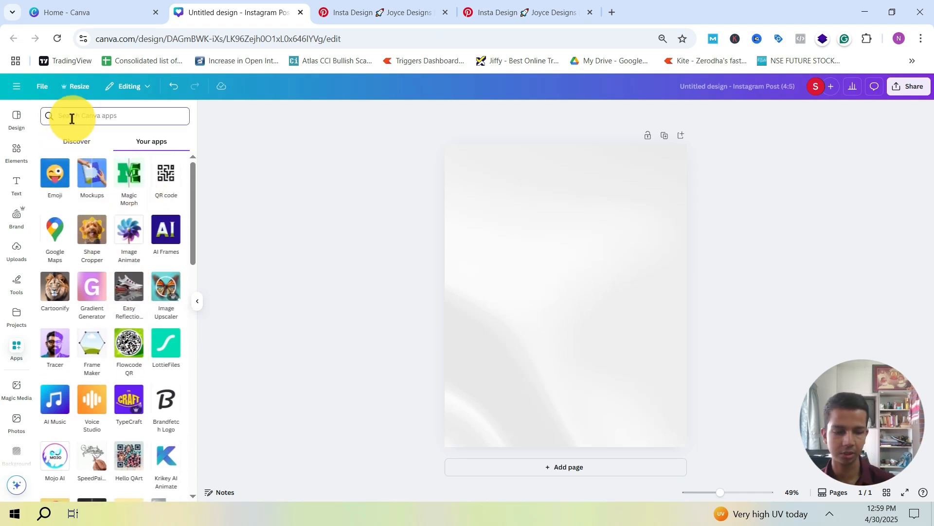
left_click(73, 141)
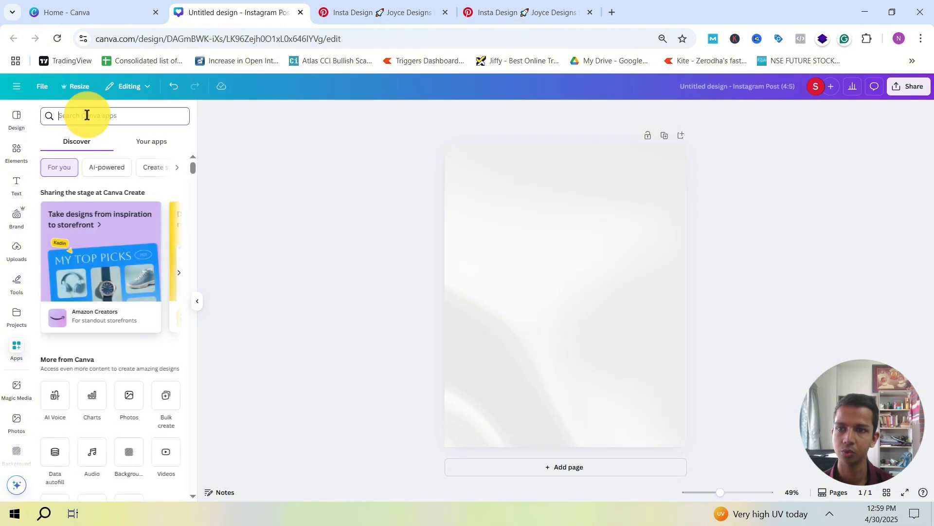
left_click(87, 115)
type("frames")
key("Return")
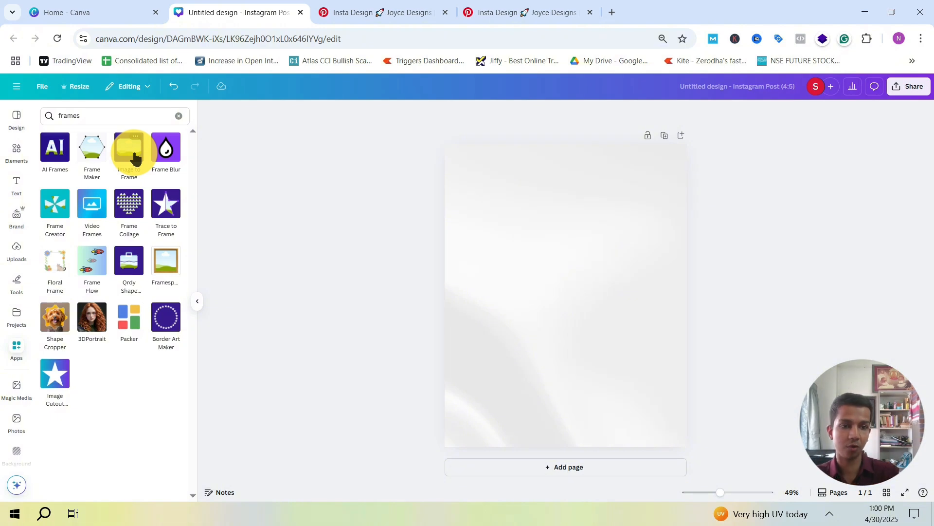
Step: Search the design elements for "girl" and check the shapes and frames categories of the results
left_click(17, 149)
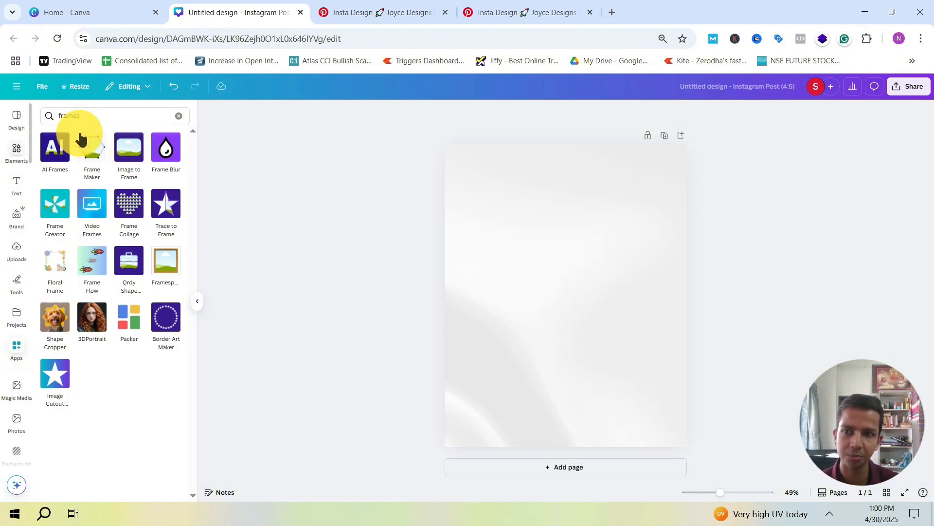
left_click(90, 113)
type("girl")
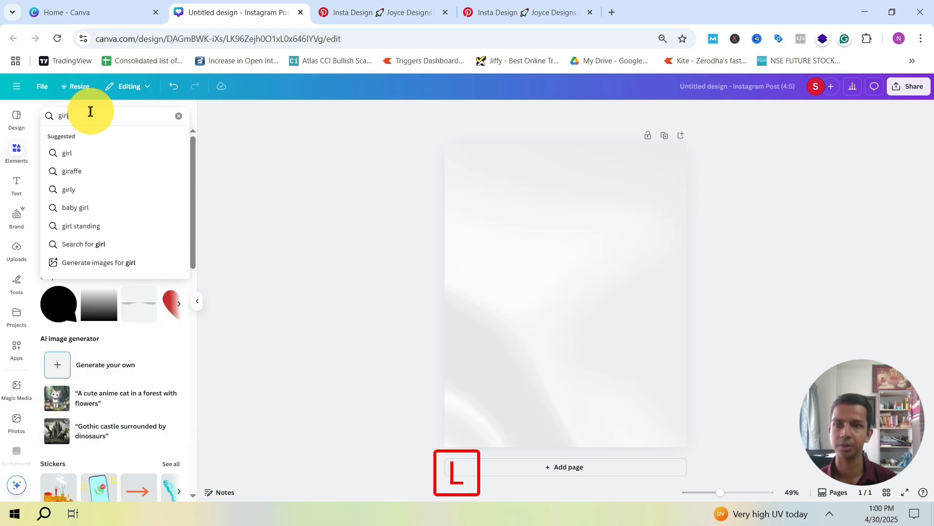
key("Return")
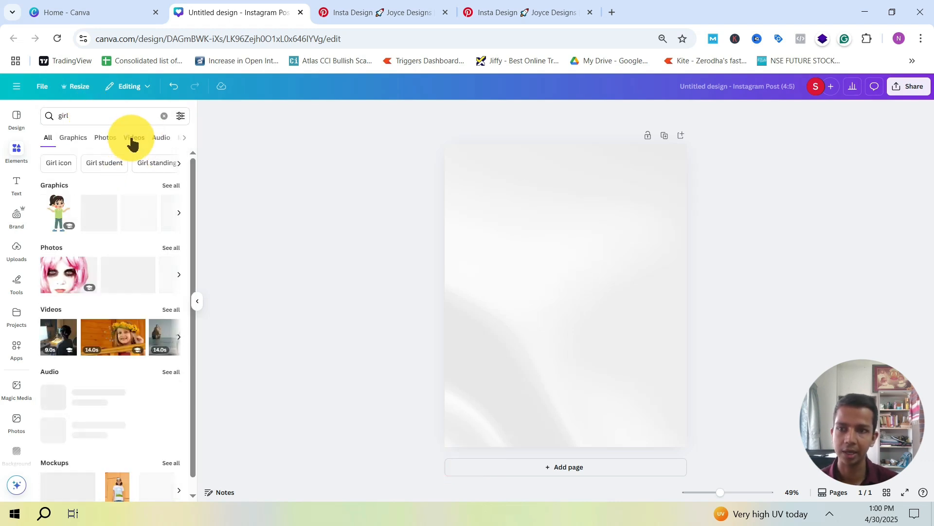
left_click(134, 141)
left_click(148, 139)
left_click(157, 141)
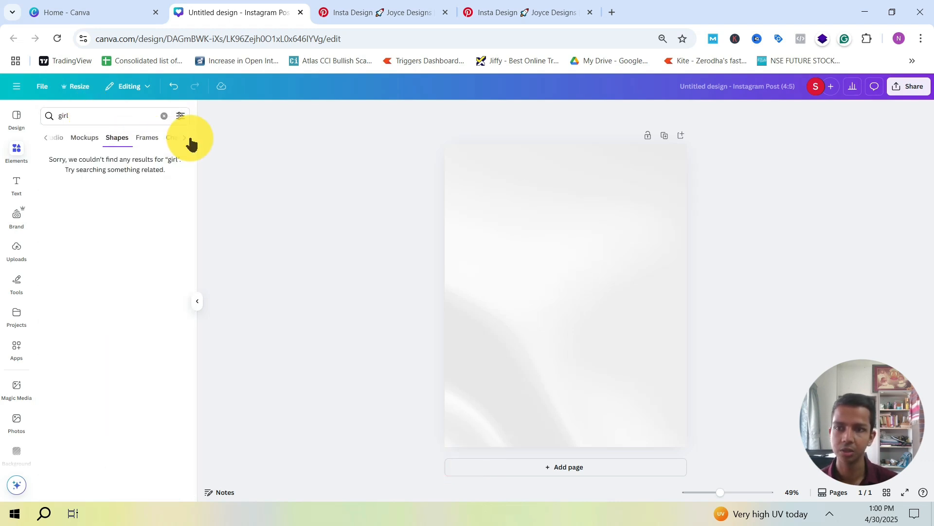
left_click(148, 140)
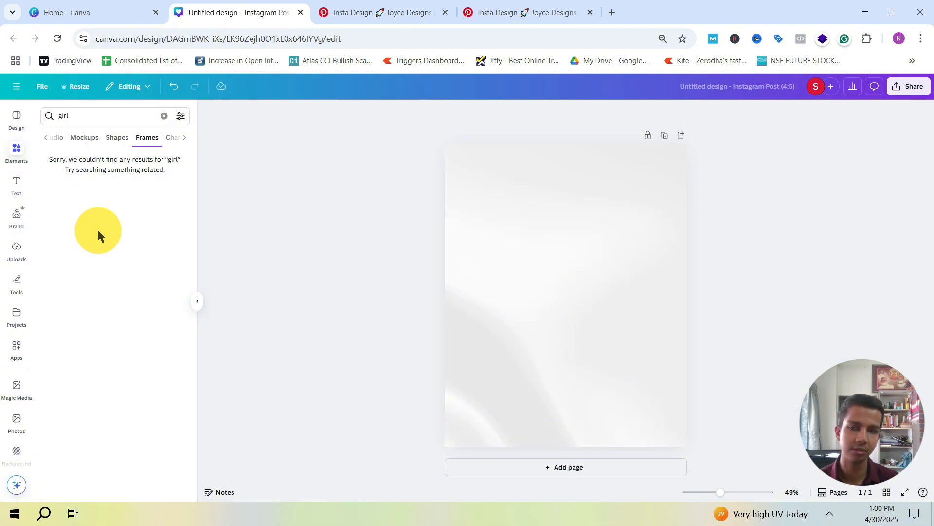
Step: Go back to the "frames" app results, open Image to Frame and check its image file upload
left_click(16, 347)
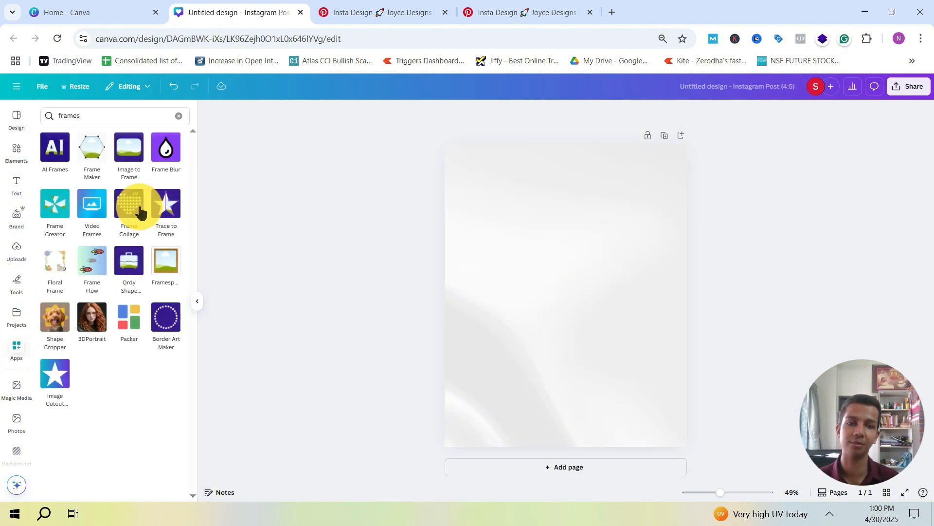
left_click(127, 148)
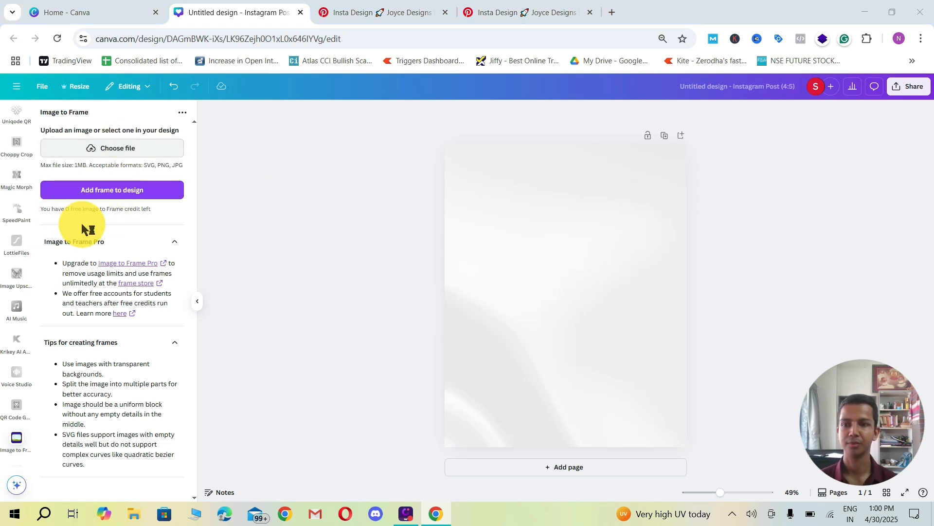
left_click(114, 151)
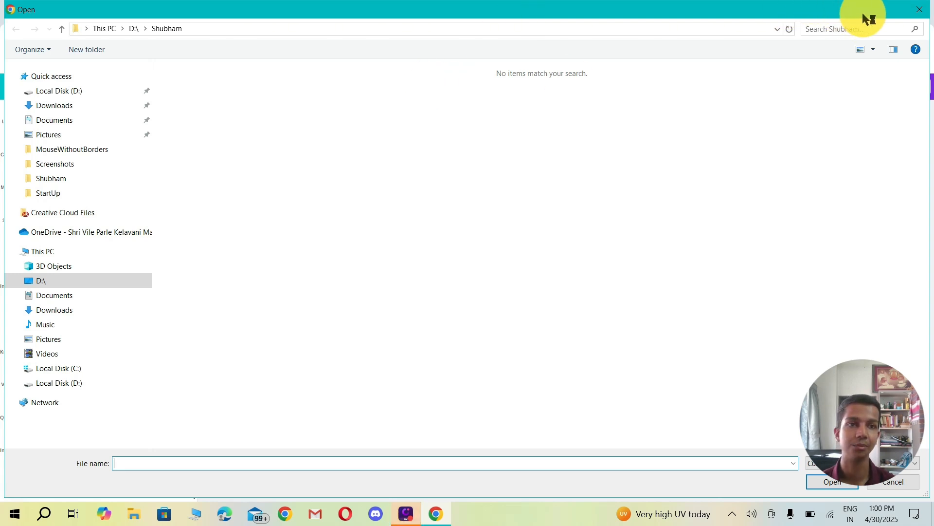
key("Escape")
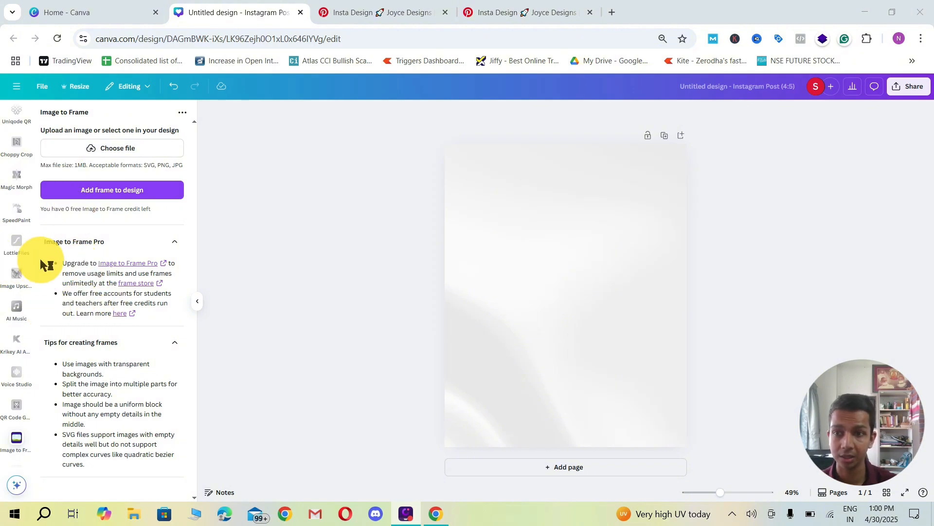
Step: Return to the frame apps, open AI Frames and enter "a girl" as the description of the frame
scroll(17, 253, "up", 5)
scroll(19, 261, "up", 5)
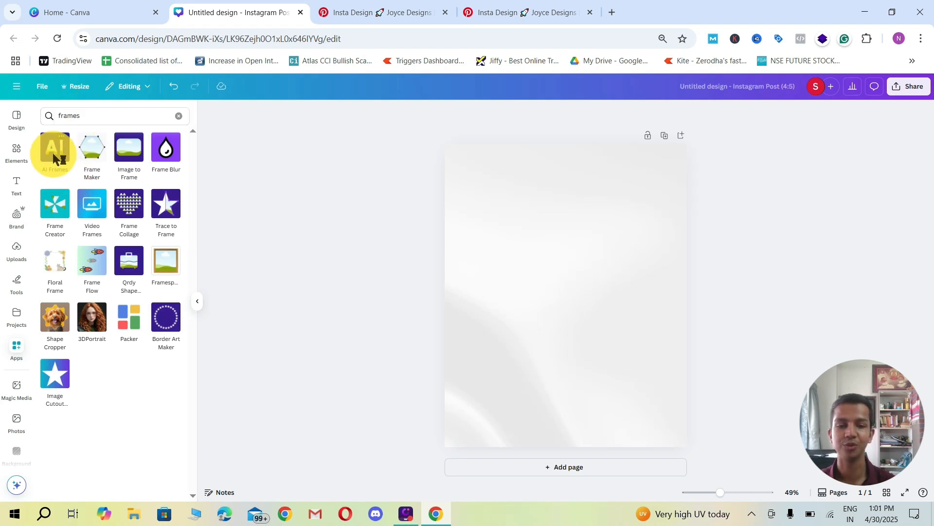
left_click(54, 151)
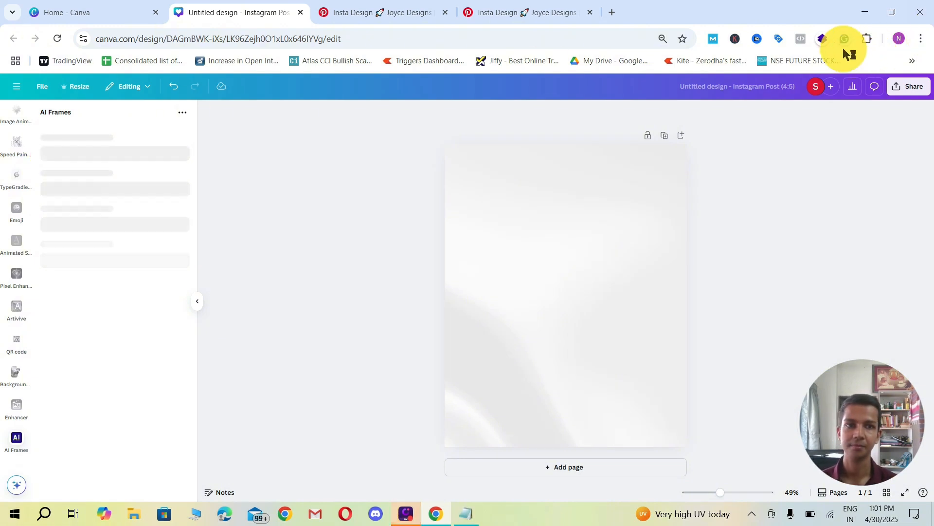
left_click(136, 137)
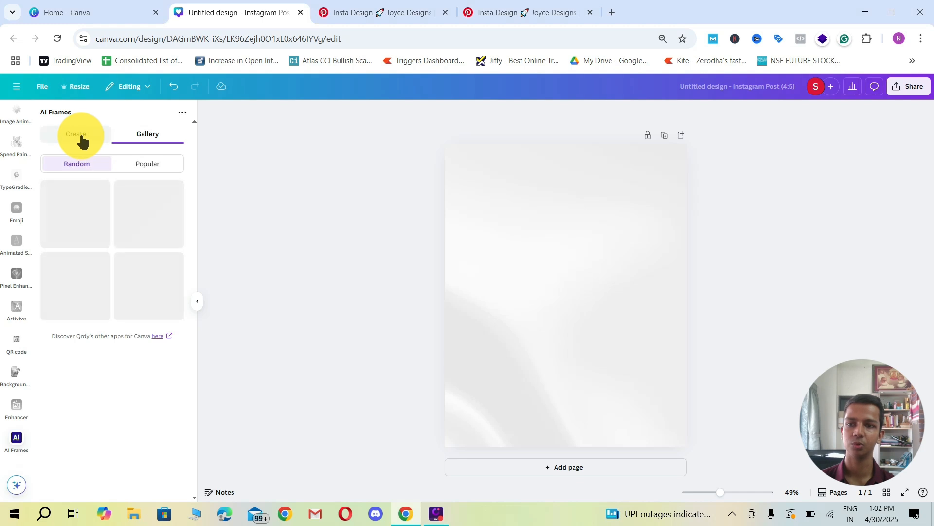
left_click(78, 136)
left_click(81, 180)
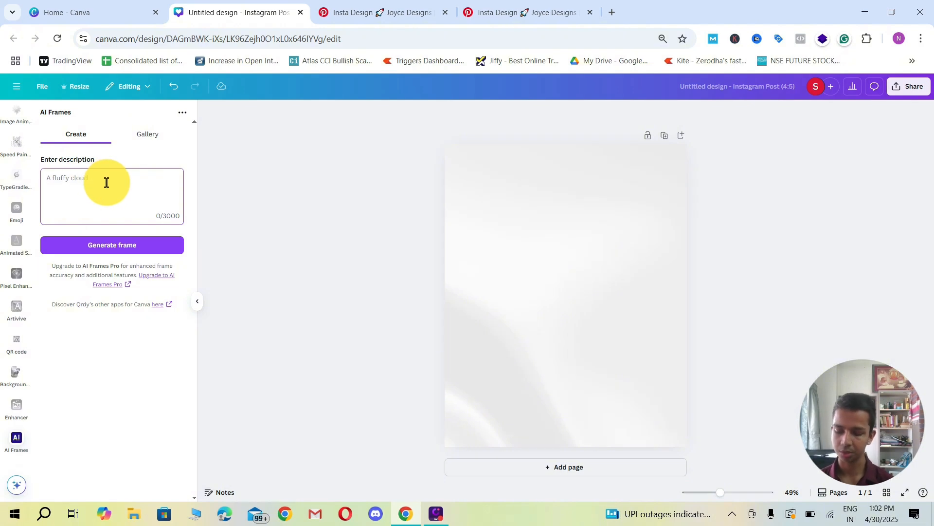
type("a f")
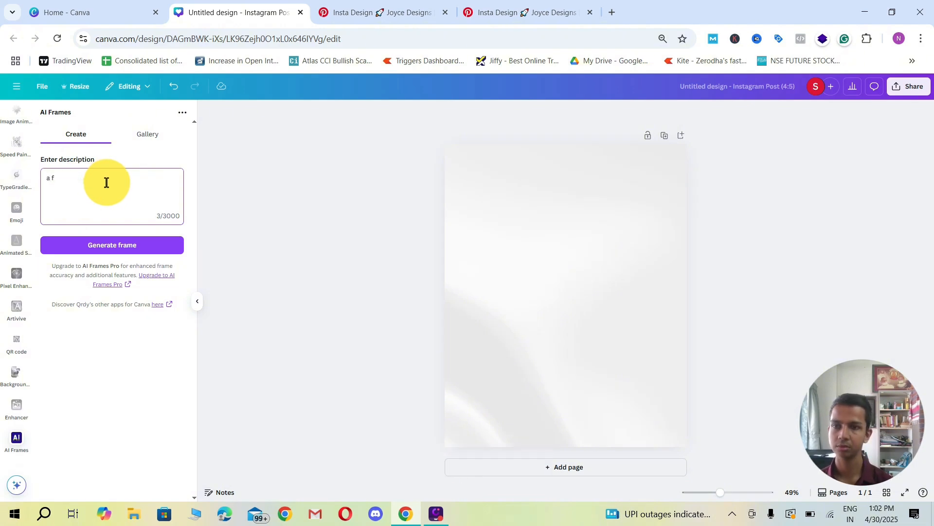
key("BackSpace")
type("gl")
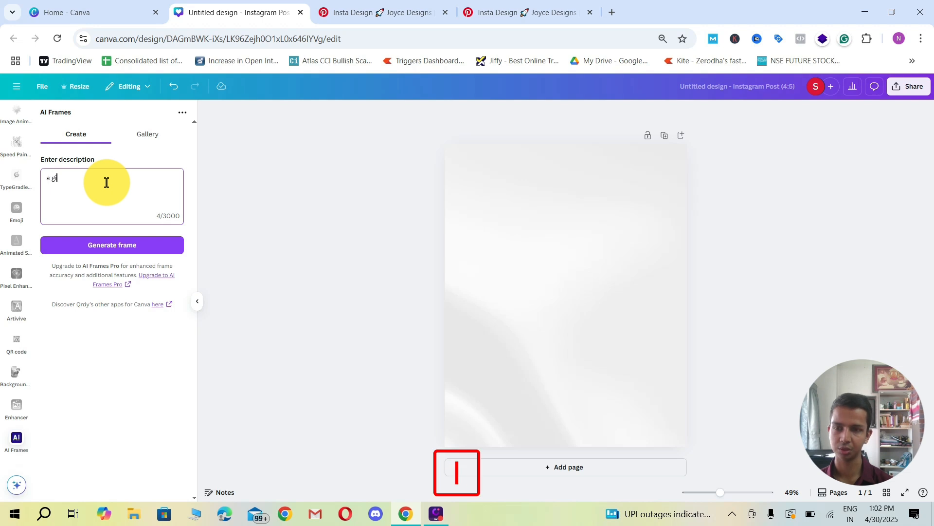
type("rlk")
key("BackSpace")
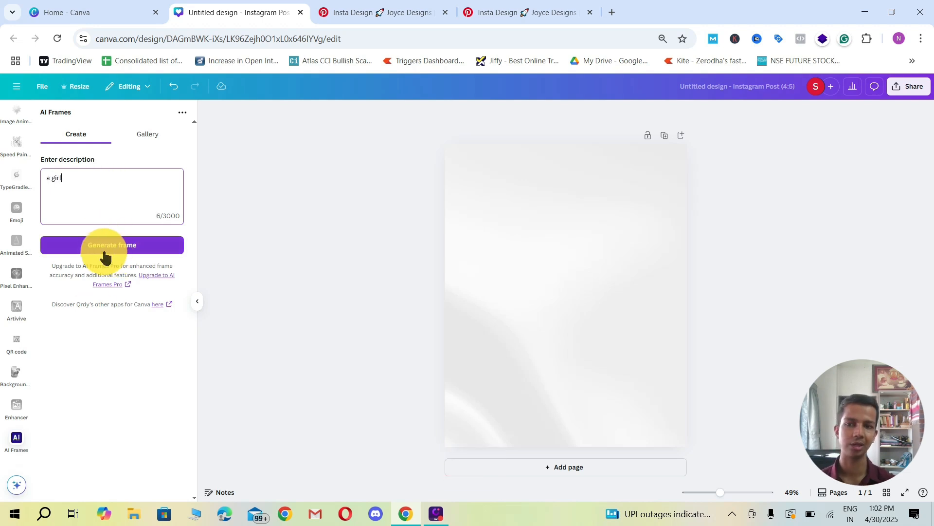
Step: Browse the AI Frames gallery, comparing its random and popular frame shapes
left_click(148, 134)
scroll(149, 273, "down", 2)
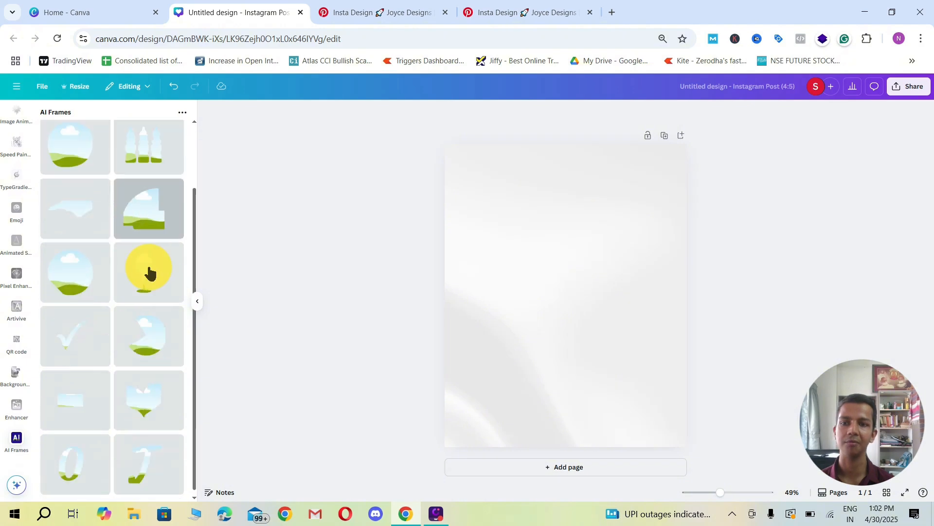
scroll(125, 340, "down", 1)
scroll(88, 328, "up", 3)
scroll(133, 344, "down", 3)
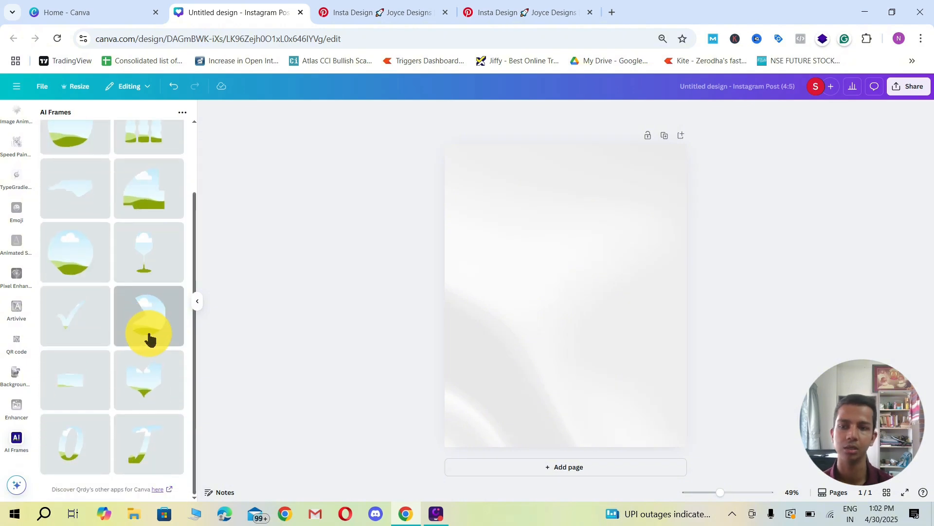
scroll(129, 329, "up", 3)
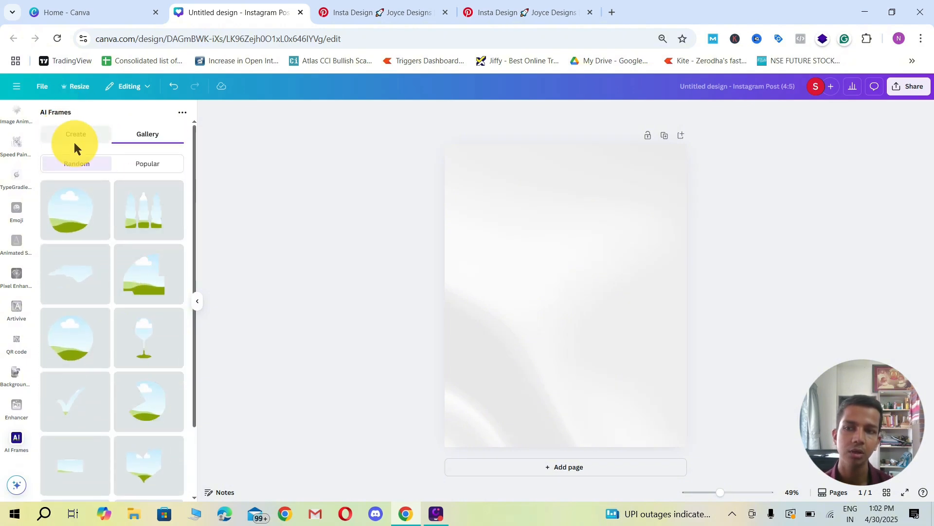
left_click(133, 165)
left_click(88, 162)
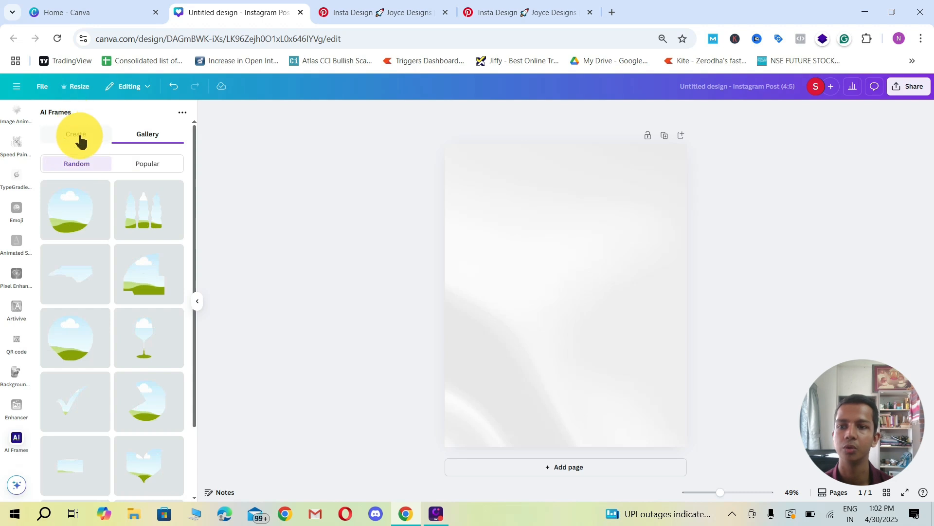
Step: Go back to frame creation and generate frames from the "a girl" description
left_click(81, 141)
left_click(104, 238)
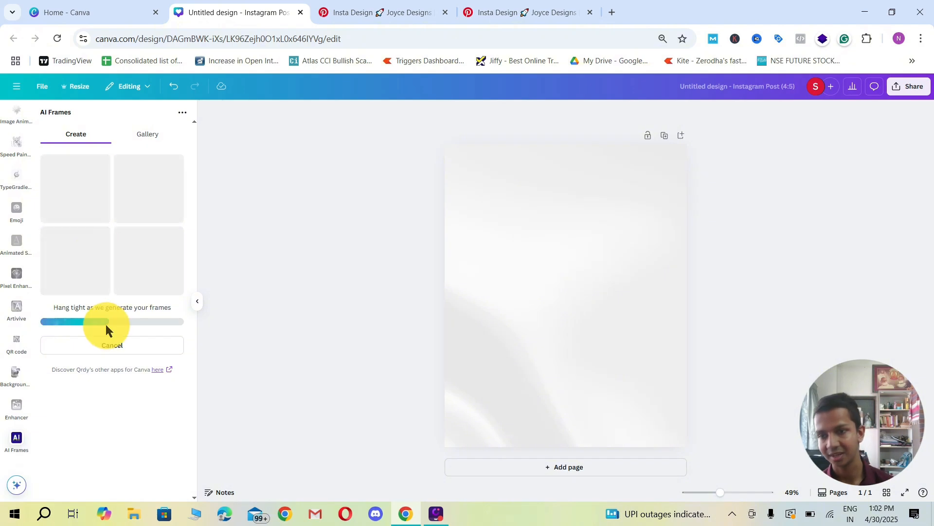
Step: Return to the "frames" app results and open the Frame Maker app
scroll(18, 281, "up", 1)
scroll(19, 282, "up", 5)
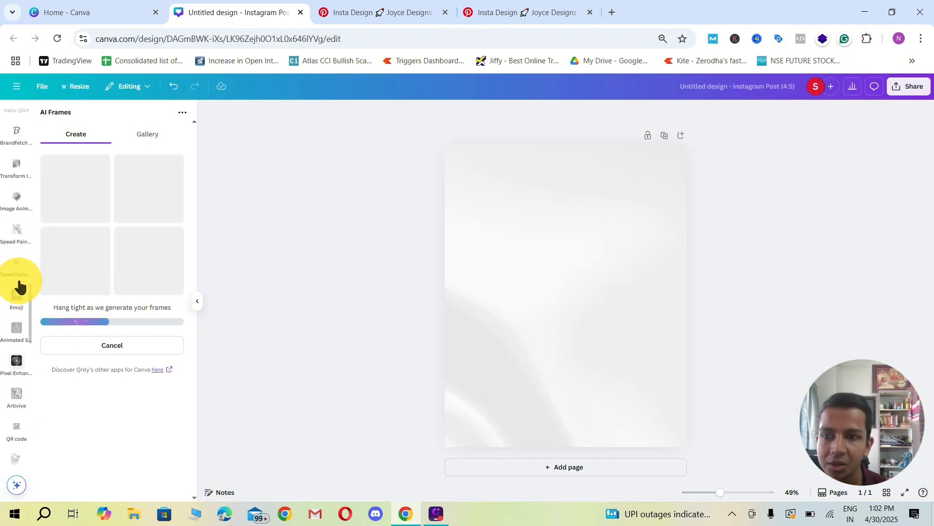
scroll(20, 195, "up", 5)
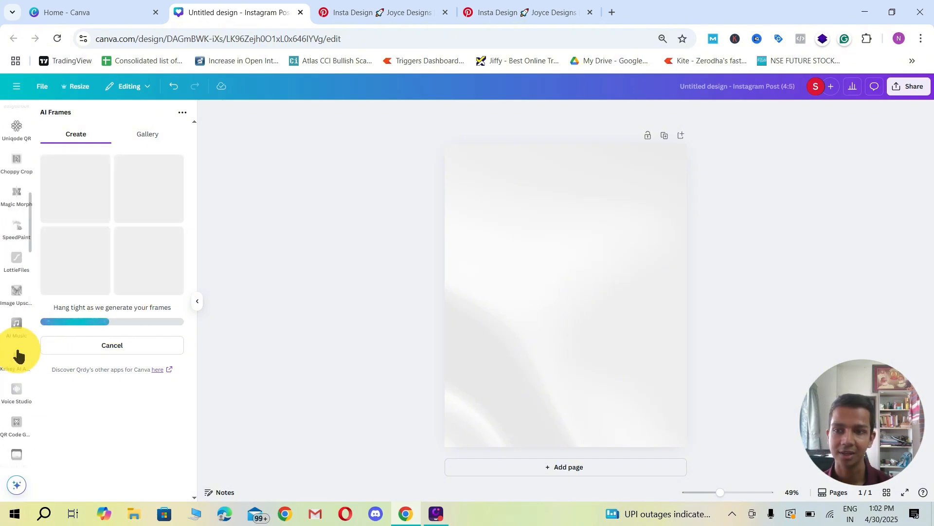
scroll(21, 302, "down", 4)
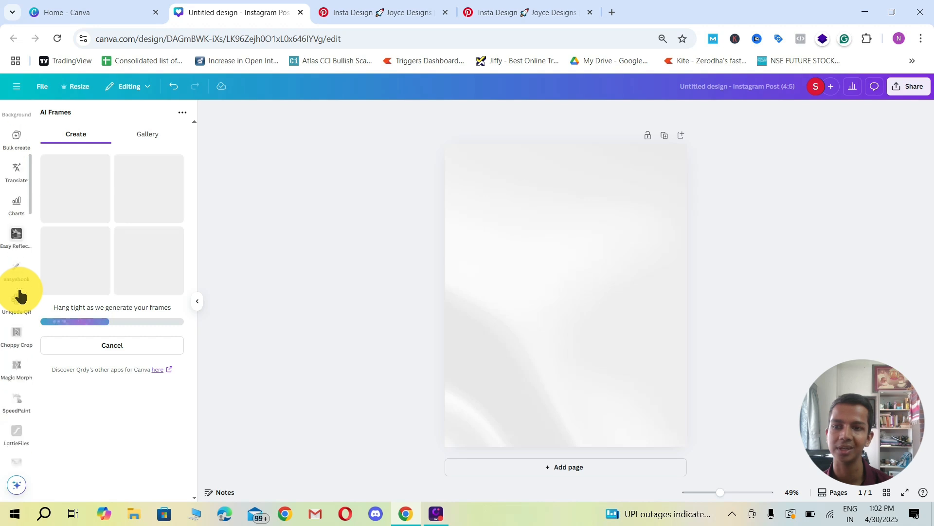
scroll(19, 306, "up", 8)
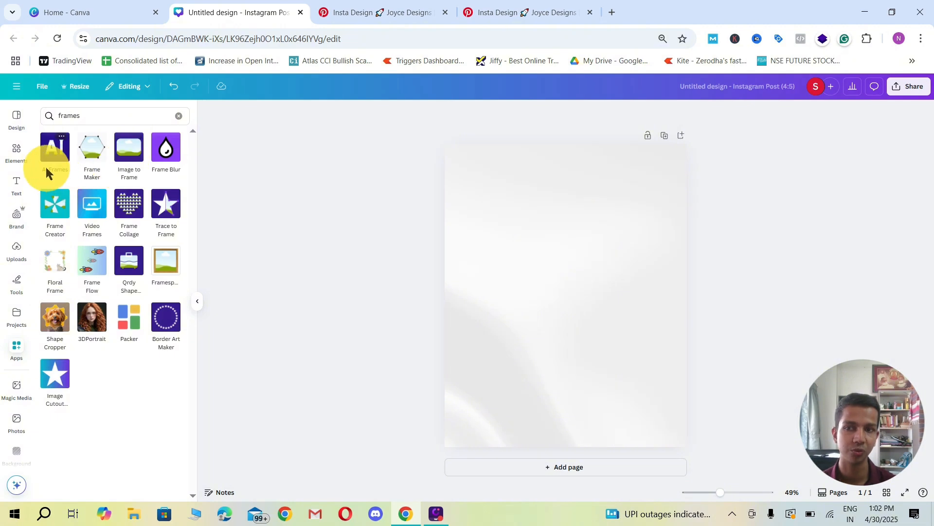
left_click(84, 155)
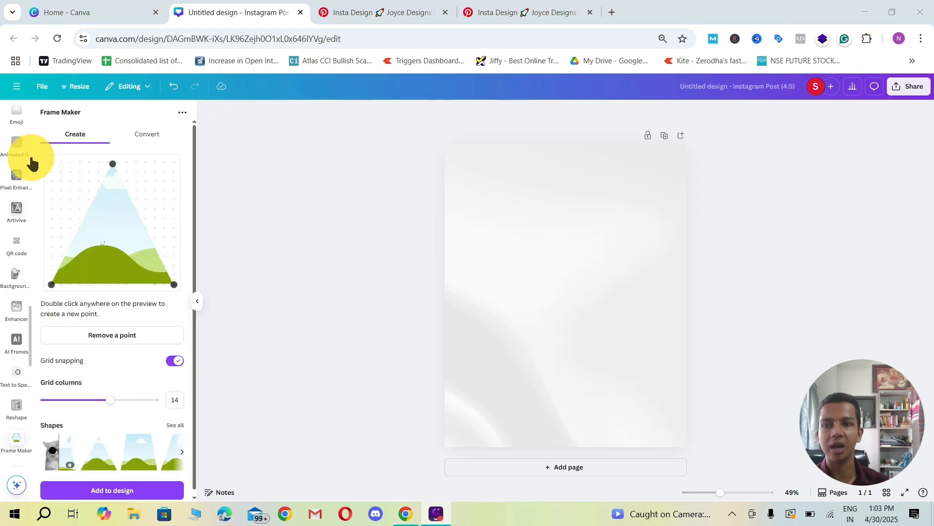
Step: Try reshaping the preview triangle by its three corner points and check the app's frame and mask conversion options
left_click_drag(111, 164, 126, 200)
left_click_drag(51, 284, 51, 228)
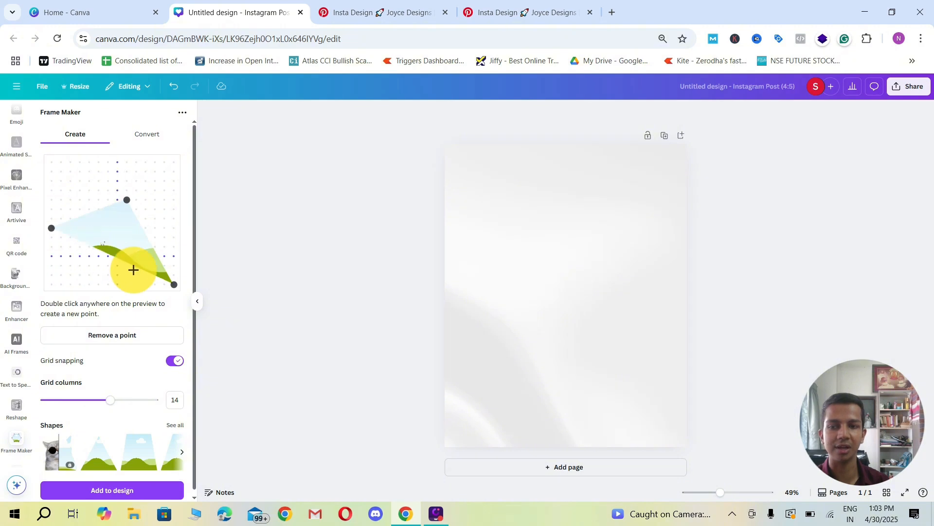
left_click_drag(173, 286, 146, 256)
left_click_drag(126, 199, 118, 162)
left_click_drag(136, 247, 174, 236)
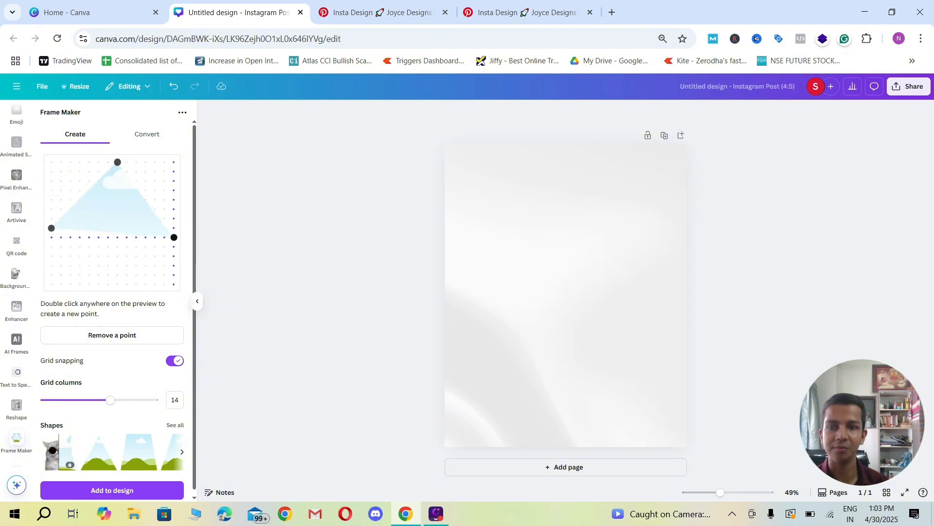
left_click(145, 138)
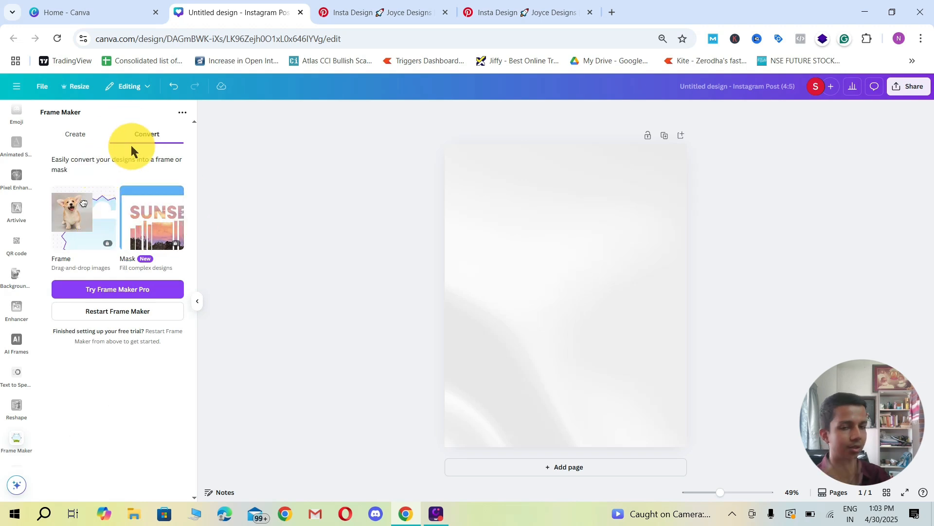
left_click(75, 135)
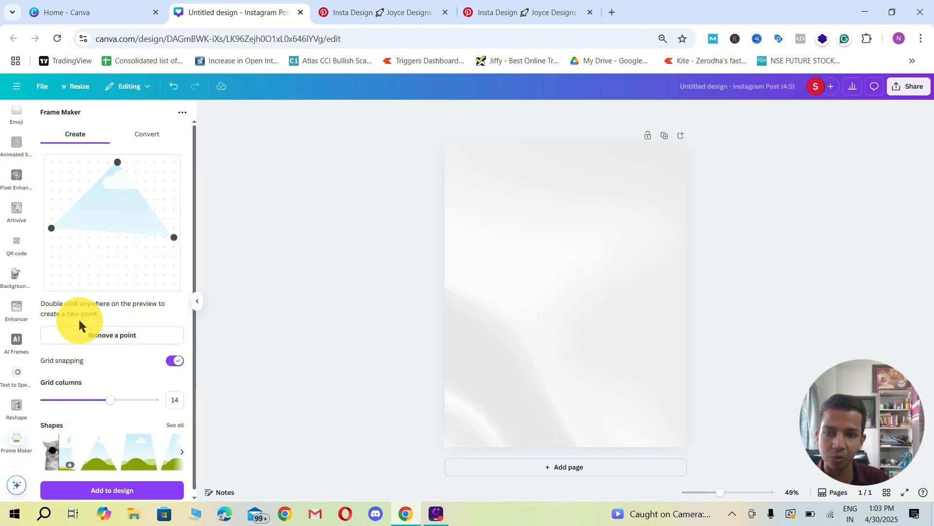
Step: Add a fourth point at the lower edge of the frame shape and compare it with the Pinterest reference
double_click(131, 275)
left_click_drag(130, 275, 89, 285)
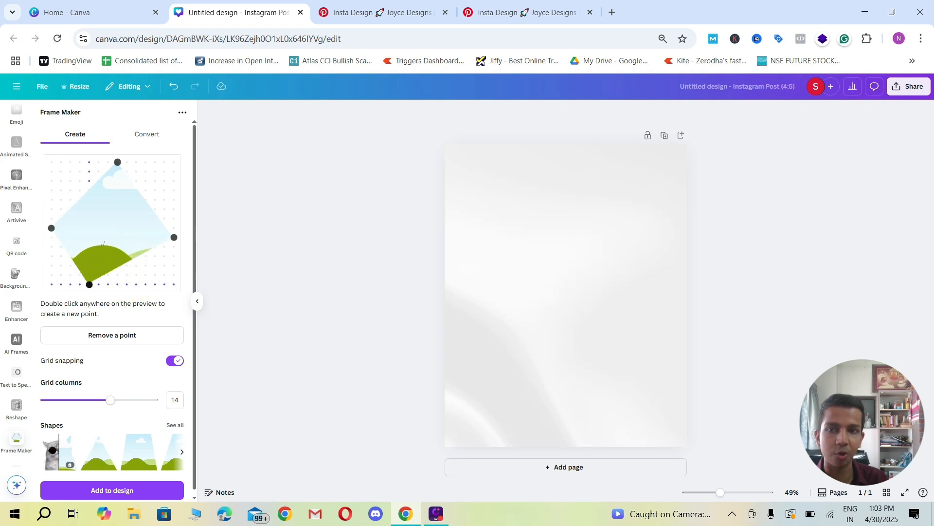
left_click(388, 16)
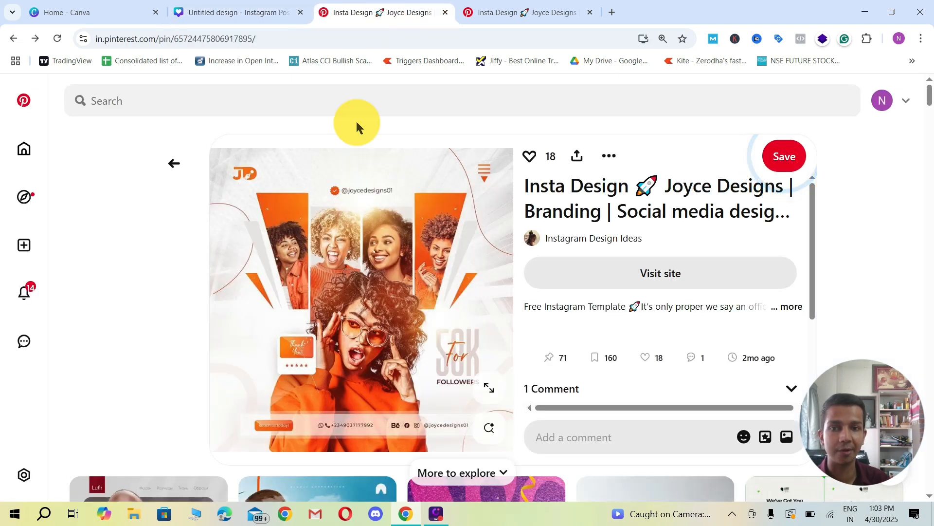
left_click(272, 11)
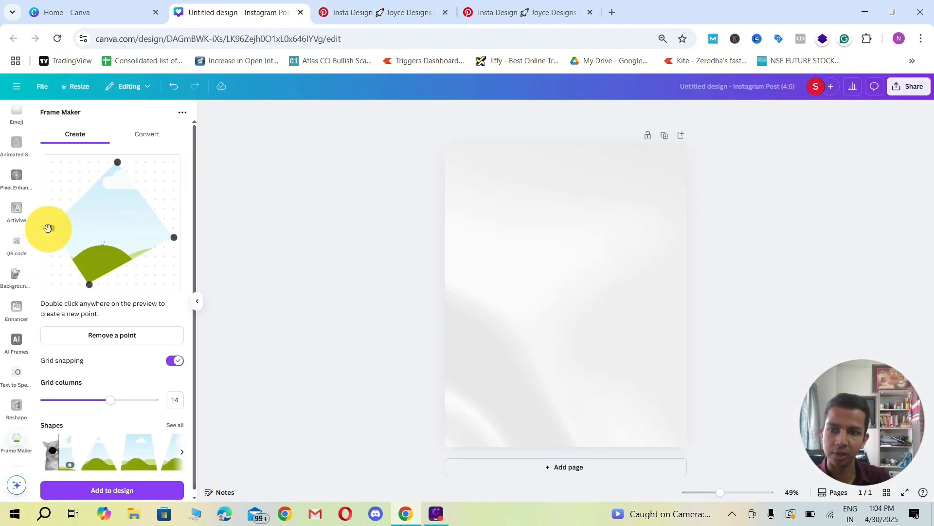
Step: Arrange the four points into an inward-slanting panel with a narrow base, using the Pinterest post's outer left panel as reference
left_click_drag(59, 227, 61, 181)
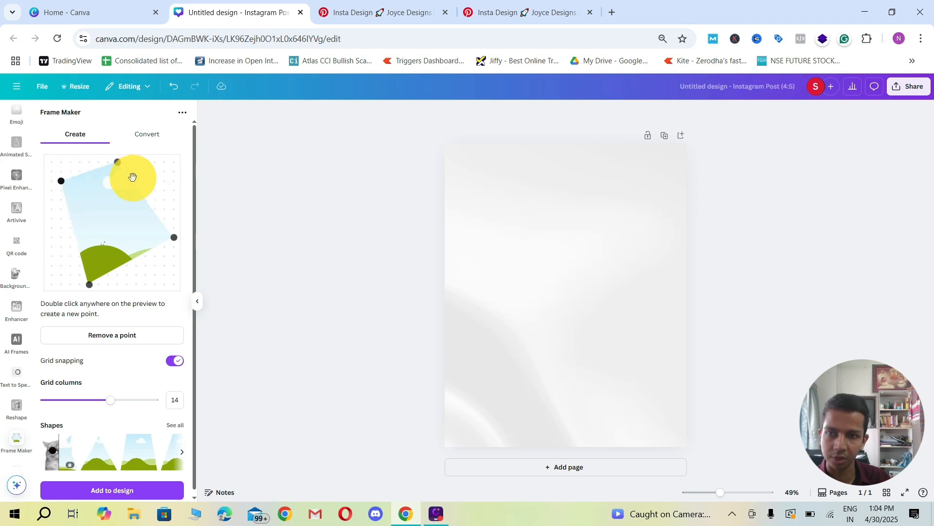
left_click_drag(118, 161, 107, 190)
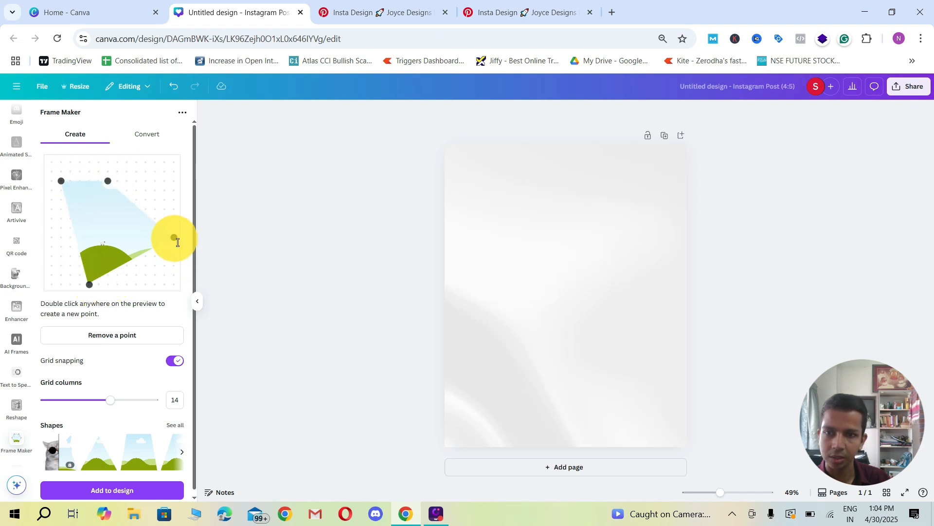
left_click_drag(174, 237, 136, 285)
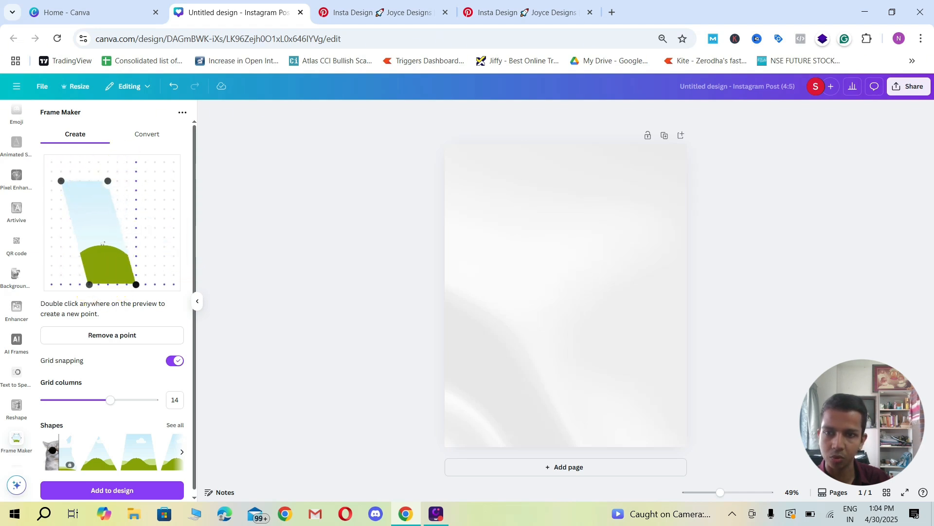
left_click(408, 15)
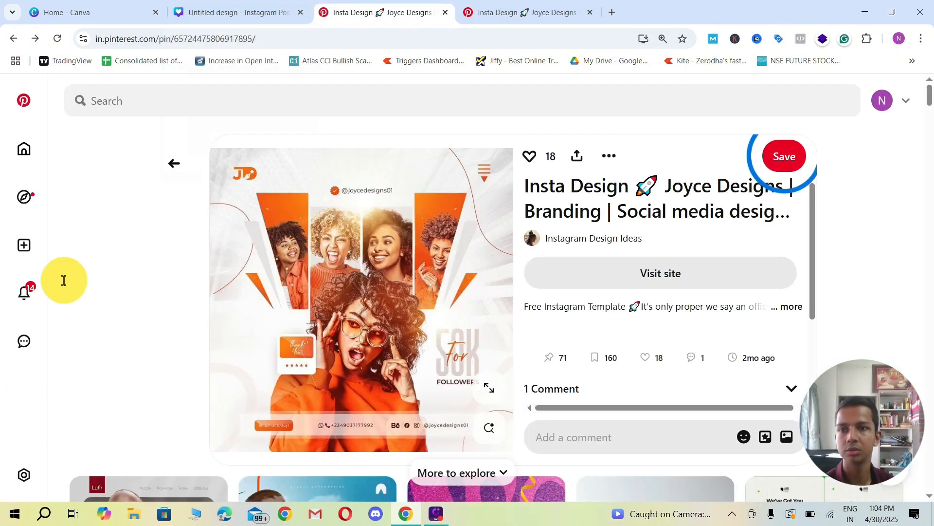
left_click(241, 12)
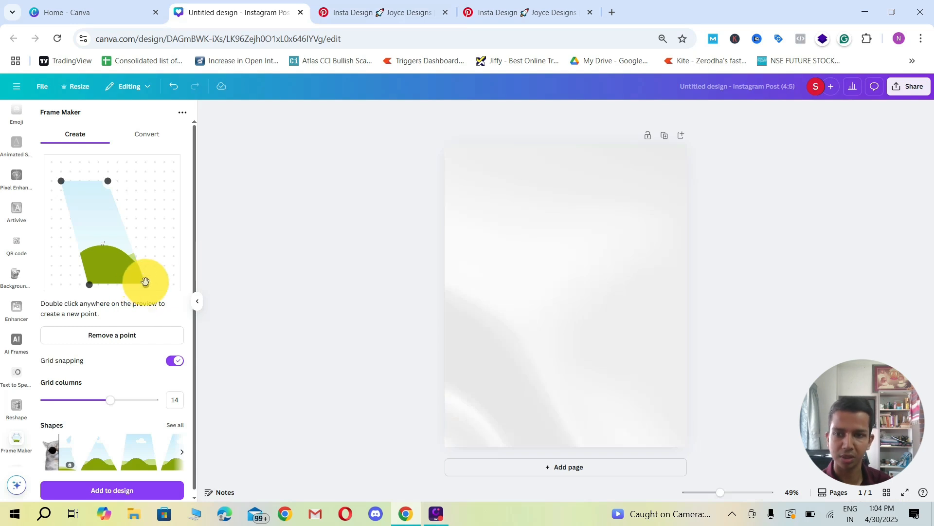
left_click_drag(145, 281, 118, 284)
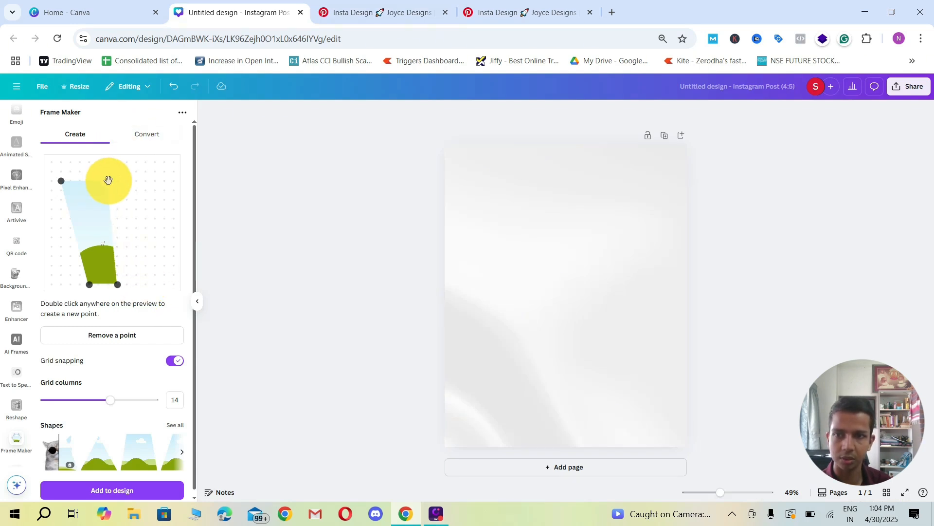
Step: Add the slanted frame to the design, enlarge it and place it in the upper left-centre of the page
left_click(129, 487)
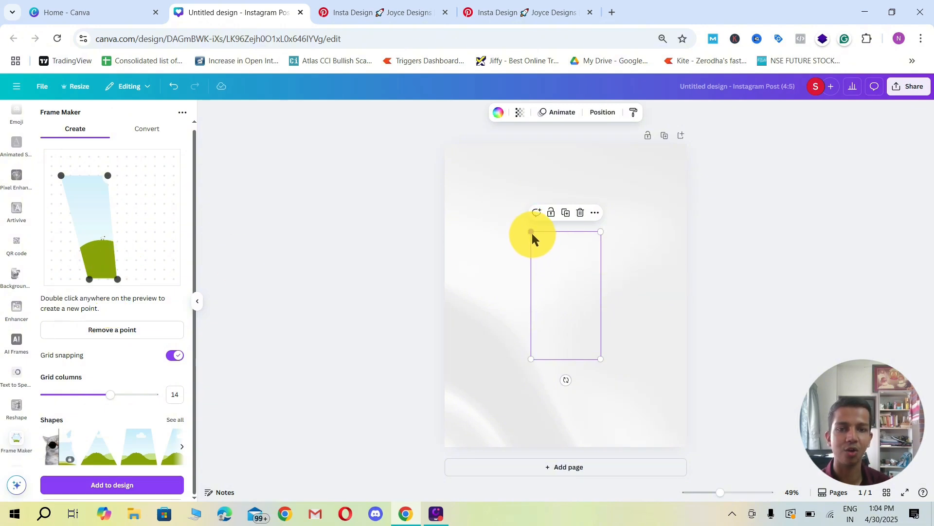
left_click_drag(533, 233, 473, 215)
left_click_drag(546, 273, 526, 270)
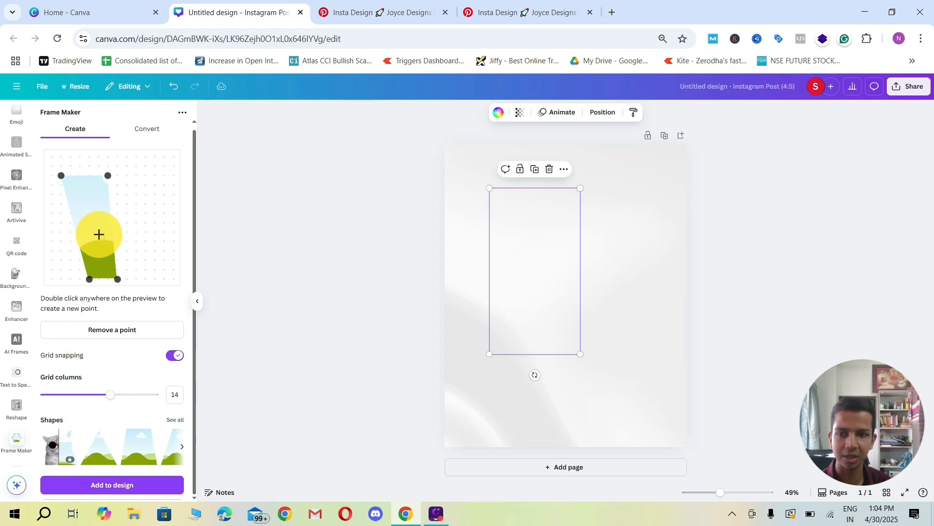
Step: Recheck the Pinterest reference, move the frame shape's upper-right point outward and remove its lower-right point
left_click(323, 10)
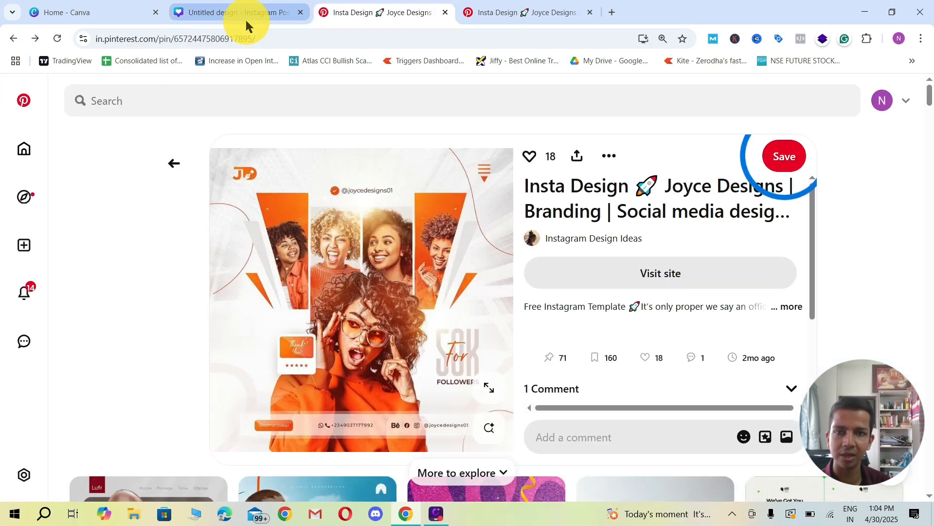
left_click(247, 20)
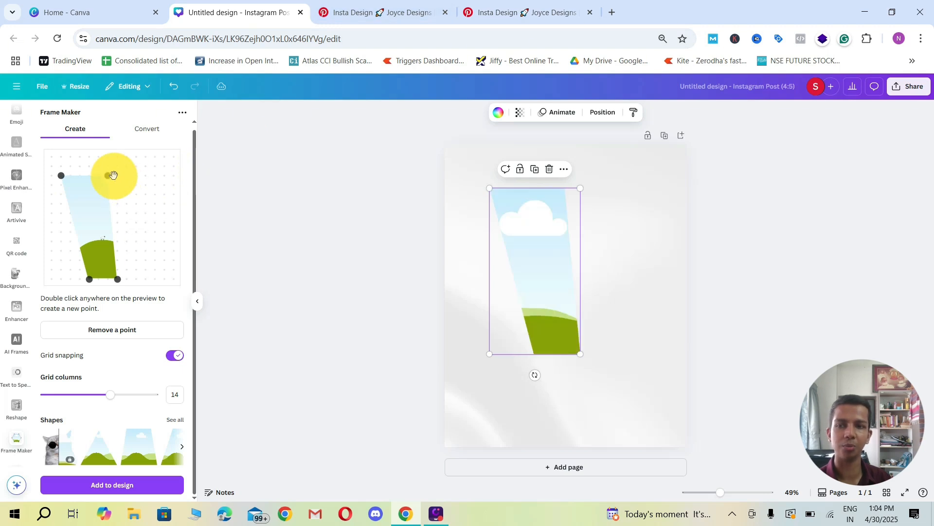
left_click_drag(114, 175, 164, 184)
double_click(164, 261)
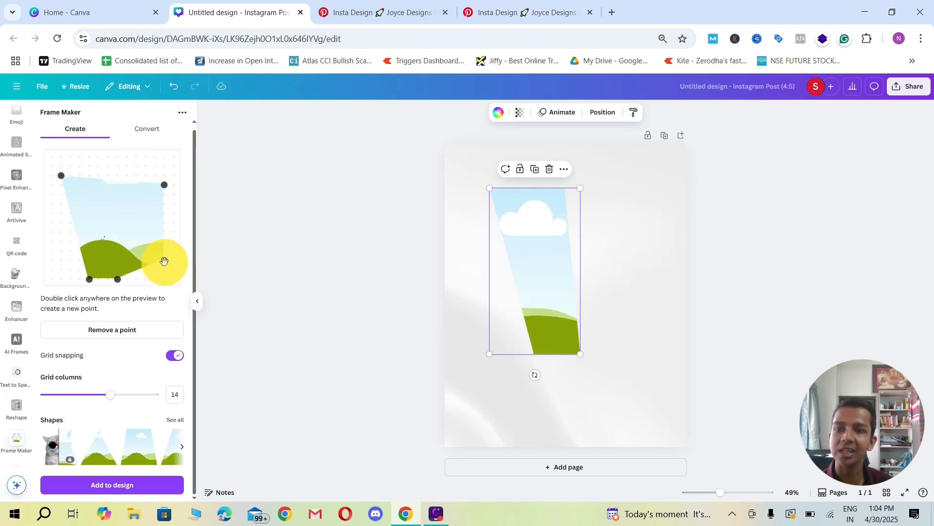
left_click(120, 330)
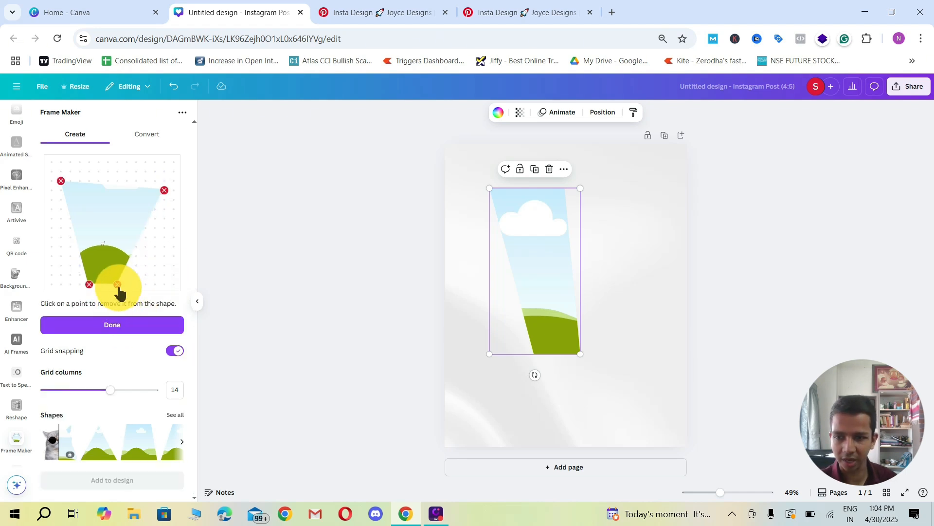
left_click(118, 285)
left_click(119, 324)
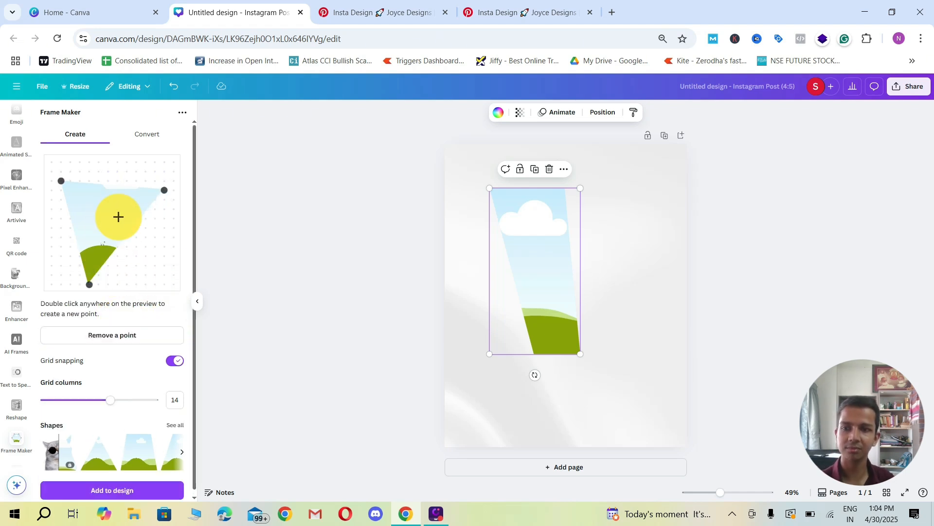
Step: Rework the shape into an opposite panel with a vertical left edge and a new lower-right point, and place it on the page's right side
scroll(99, 422, "down", 1)
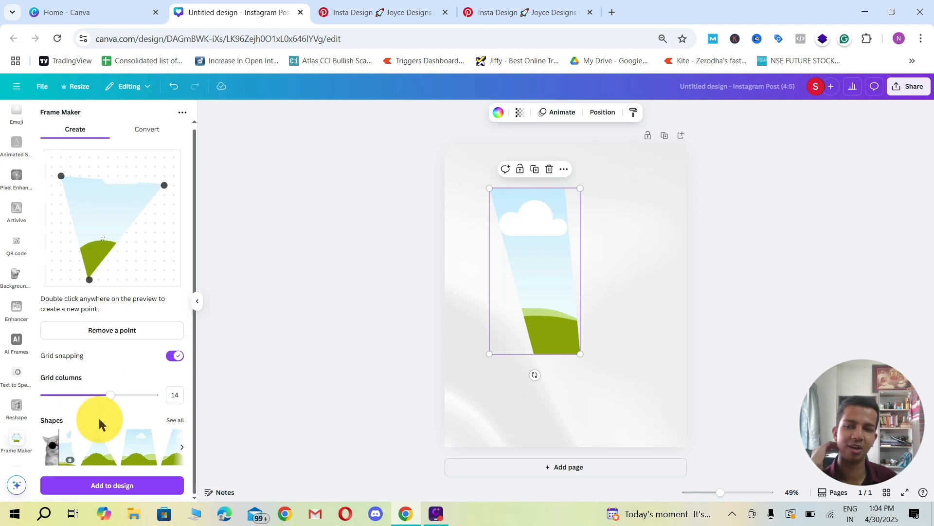
scroll(119, 410, "up", 1)
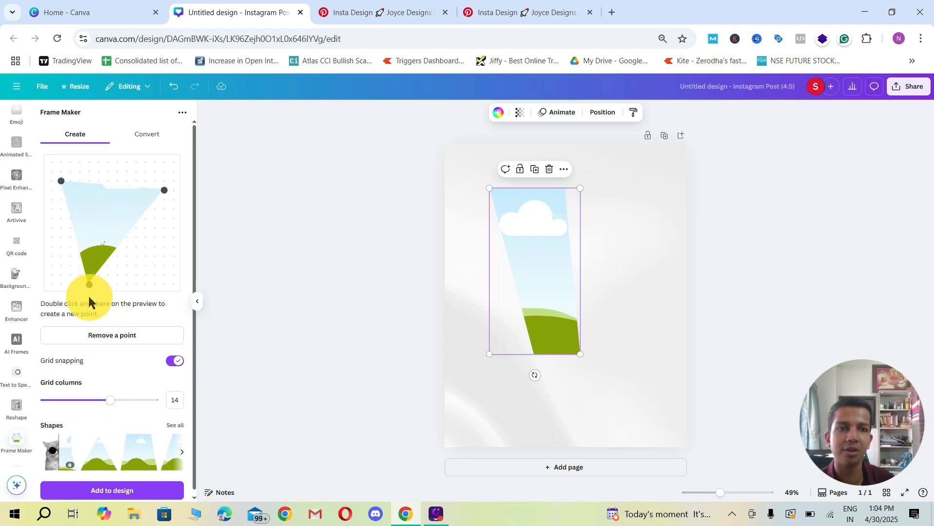
mouse_move(90, 285)
left_mouse_down()
mouse_move(108, 256)
mouse_move(95, 260)
mouse_move(98, 285)
left_mouse_up()
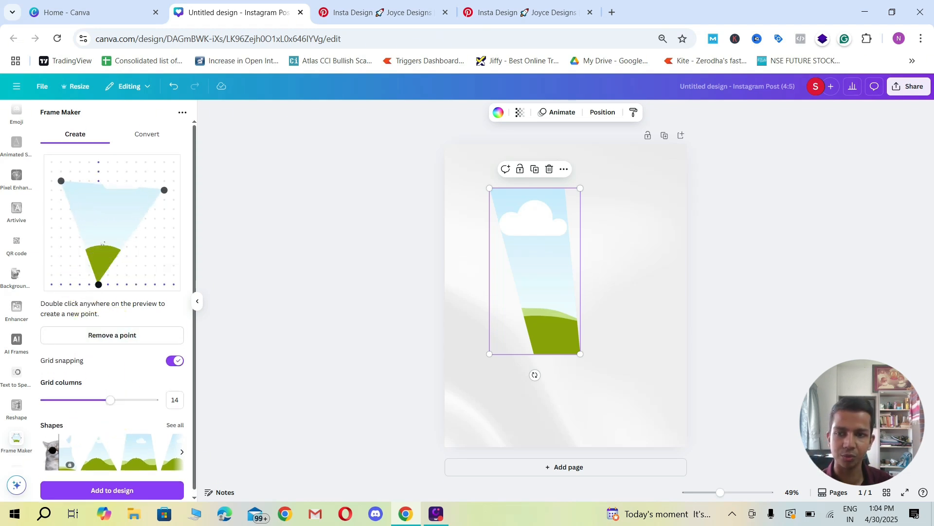
double_click(145, 277)
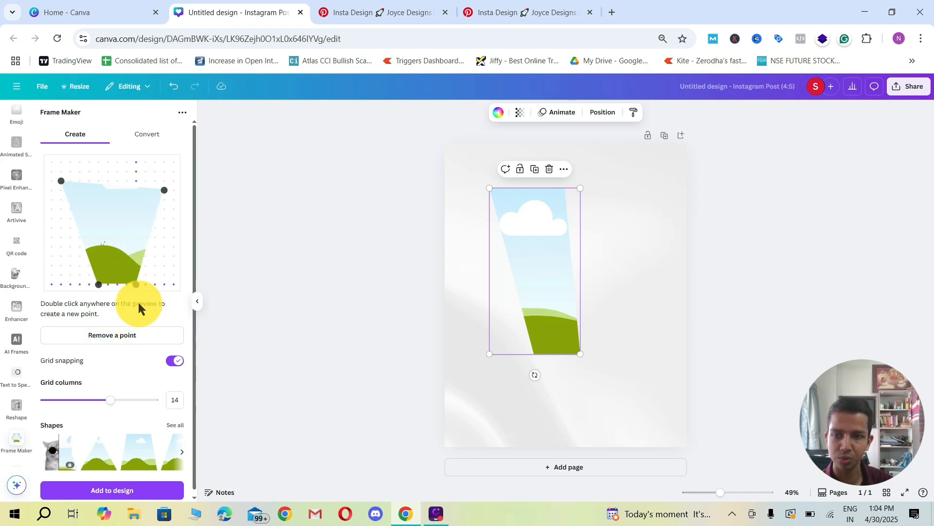
left_click_drag(55, 180, 89, 190)
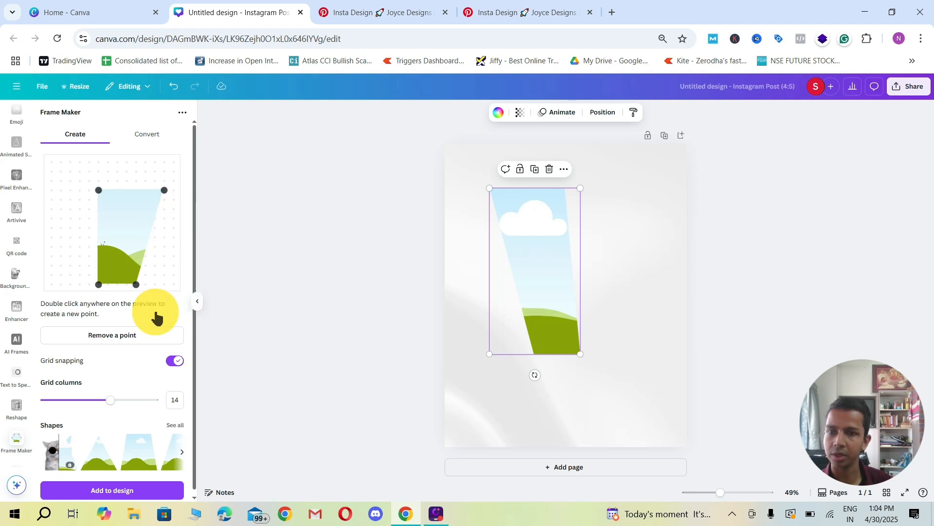
left_click_drag(114, 255, 649, 267)
Step: Move the first slanted frame to the page's left edge, shrink it to about 320 × 585 and level the two frames
left_click(543, 335)
left_click_drag(549, 287, 503, 285)
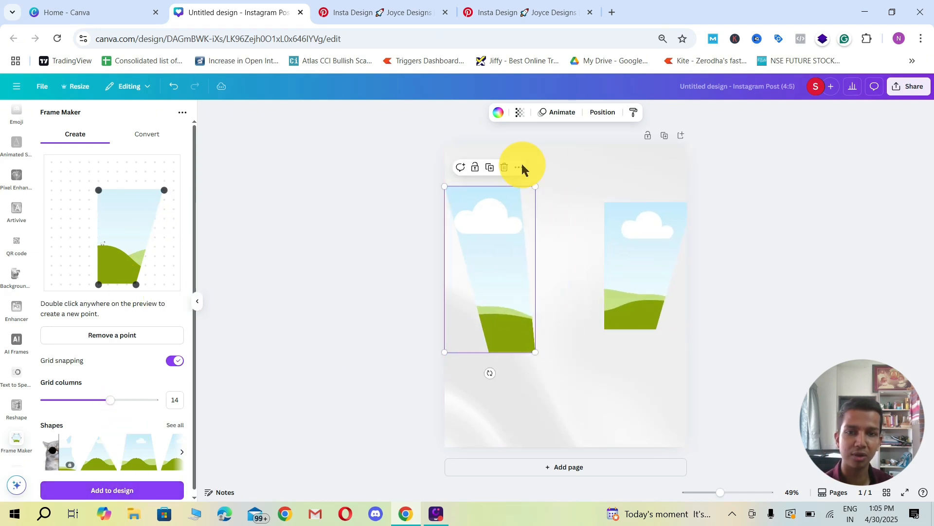
left_click_drag(535, 186, 515, 225)
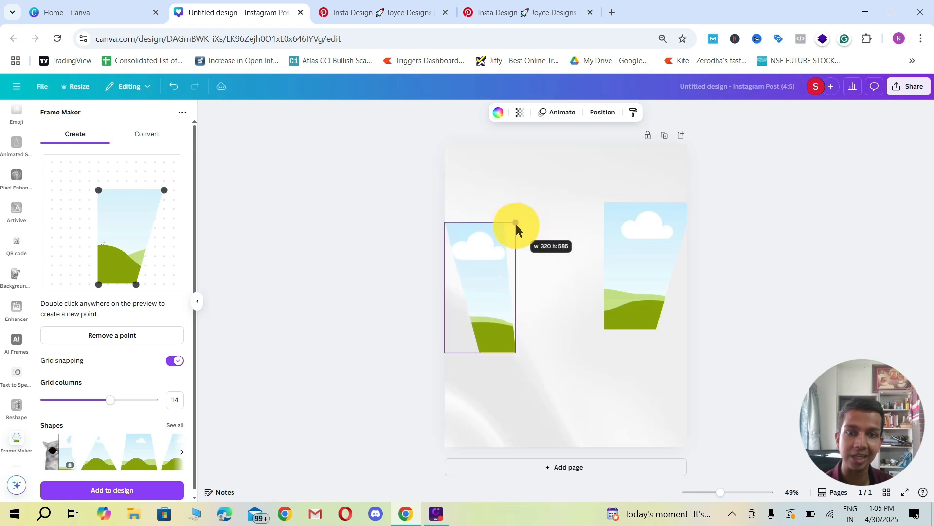
left_click_drag(482, 279, 478, 250)
left_click_drag(617, 269, 623, 262)
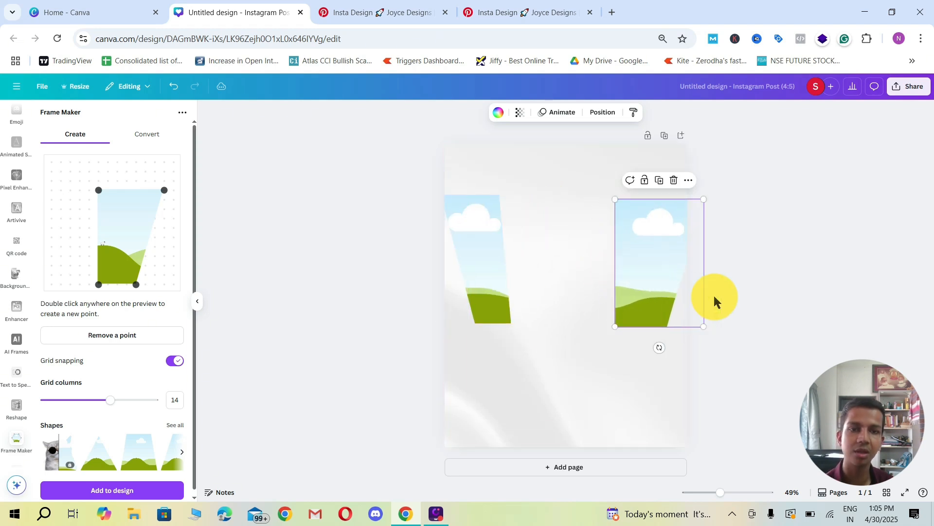
Step: Narrow the shape's base by one grid column and put the revised frame in place of the page's right-hand frame
mouse_move(136, 284)
left_mouse_down()
mouse_move(118, 284)
mouse_move(127, 285)
left_mouse_up()
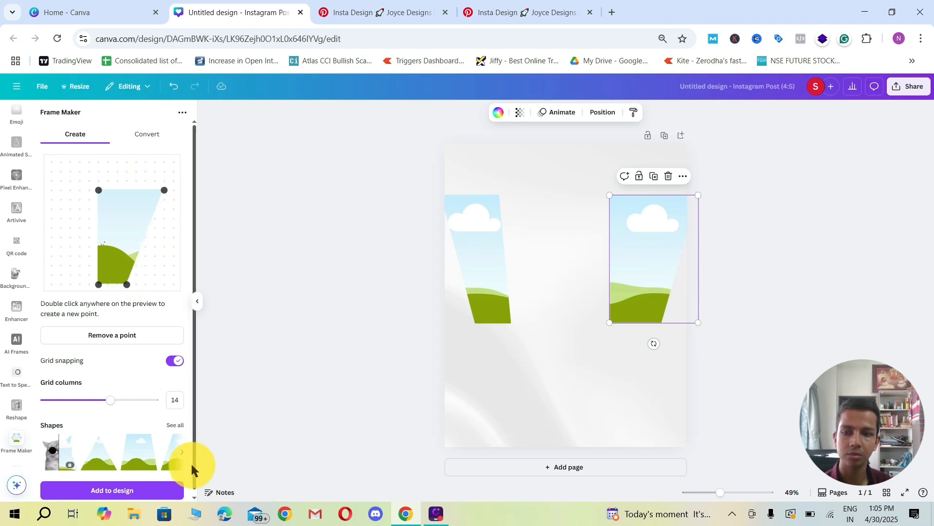
left_click(141, 490)
left_click_drag(563, 306, 637, 263)
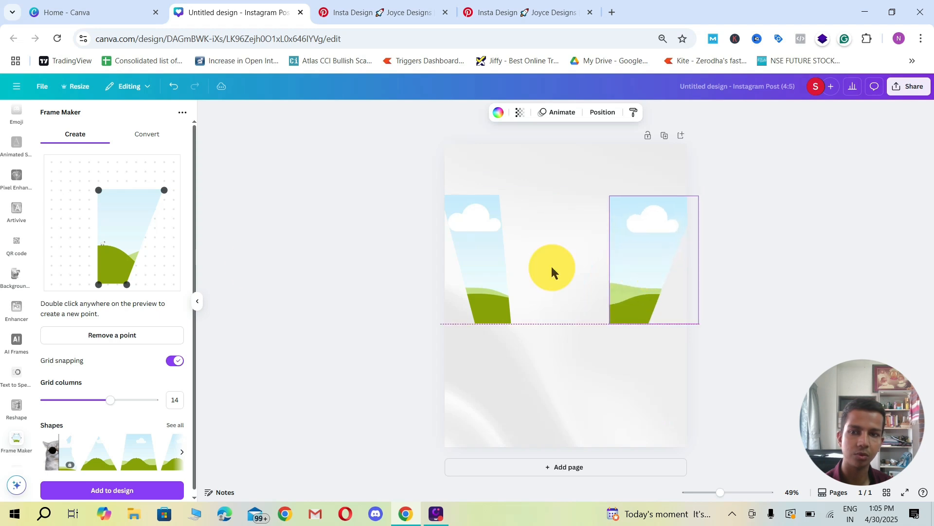
Step: Return from Frame Maker to the app directory, clear the "frames" search and show the Discover listing
scroll(11, 171, "up", 1)
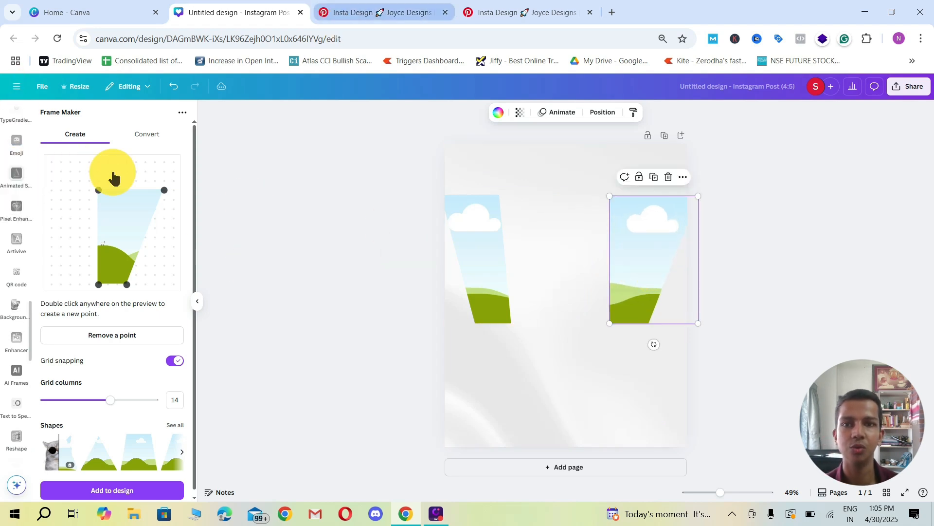
scroll(20, 273, "up", 5)
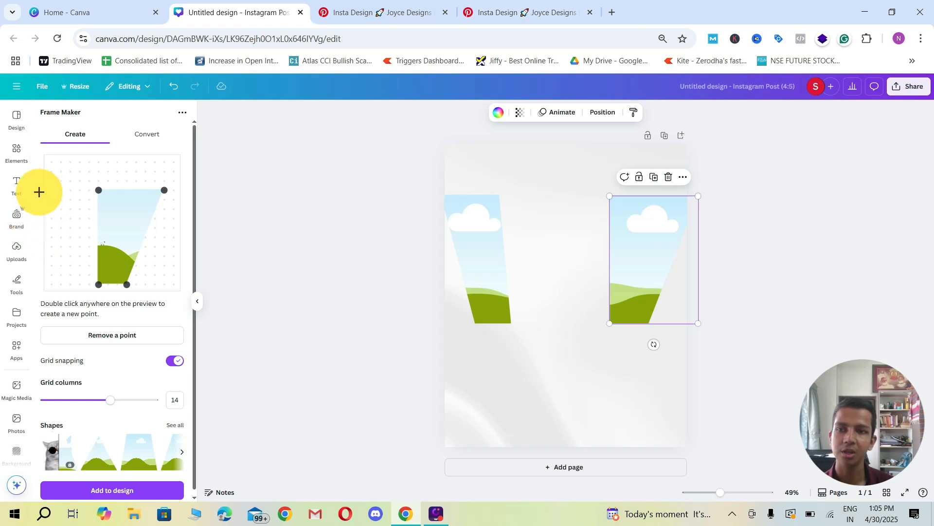
left_click(20, 350)
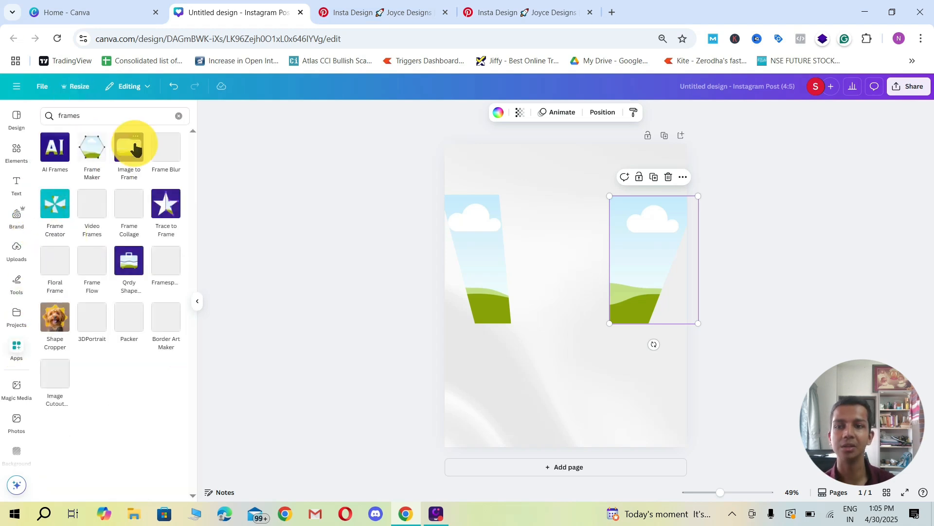
left_click(179, 119)
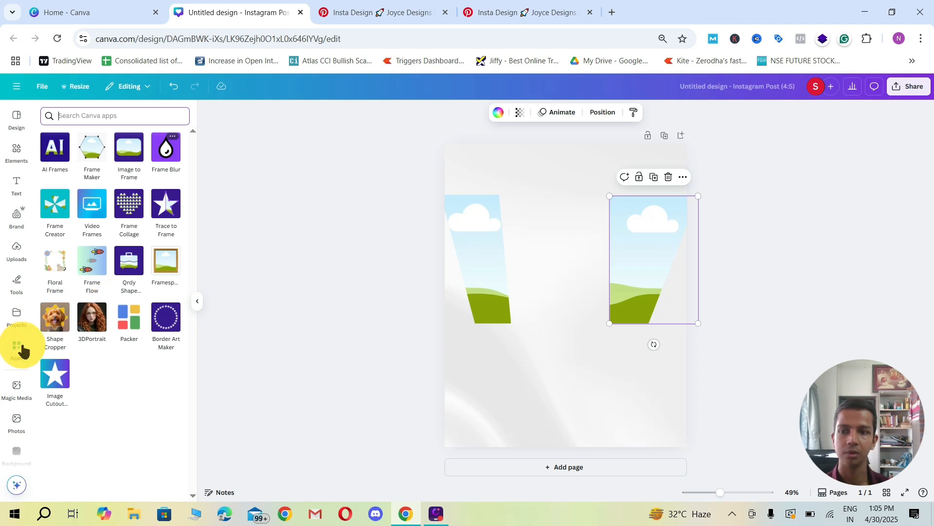
left_click(49, 116)
Step: Look through the Discover listing's More from Canva, Popular and AI-powered apps
scroll(124, 292, "down", 5)
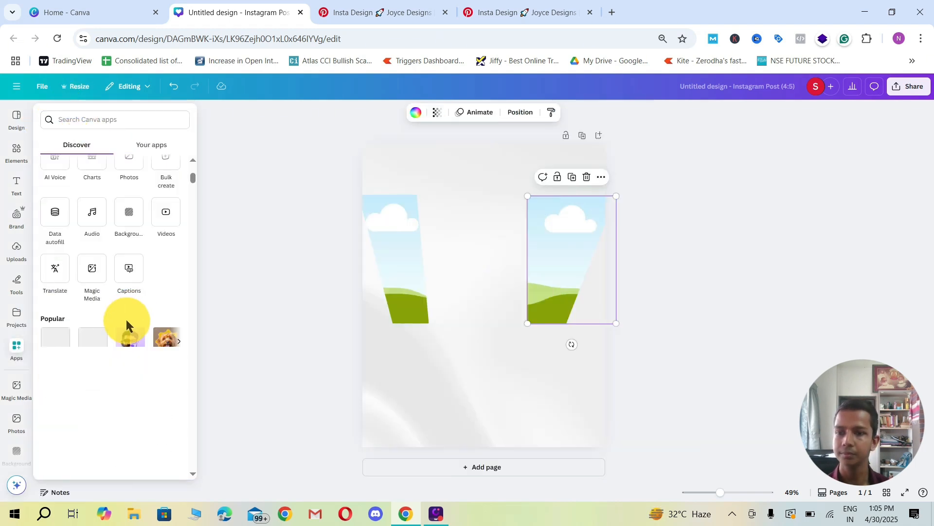
scroll(125, 324, "up", 5)
scroll(122, 323, "down", 1)
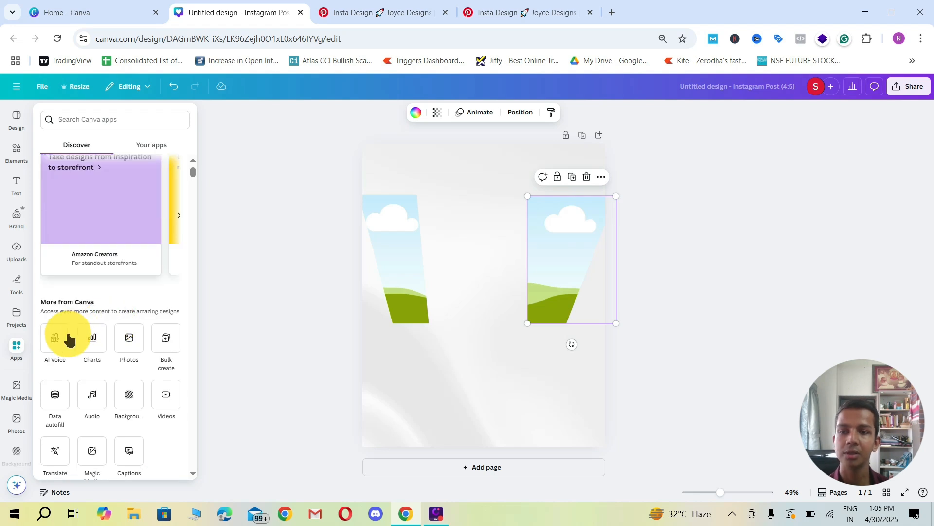
scroll(69, 339, "down", 1)
scroll(67, 270, "down", 1)
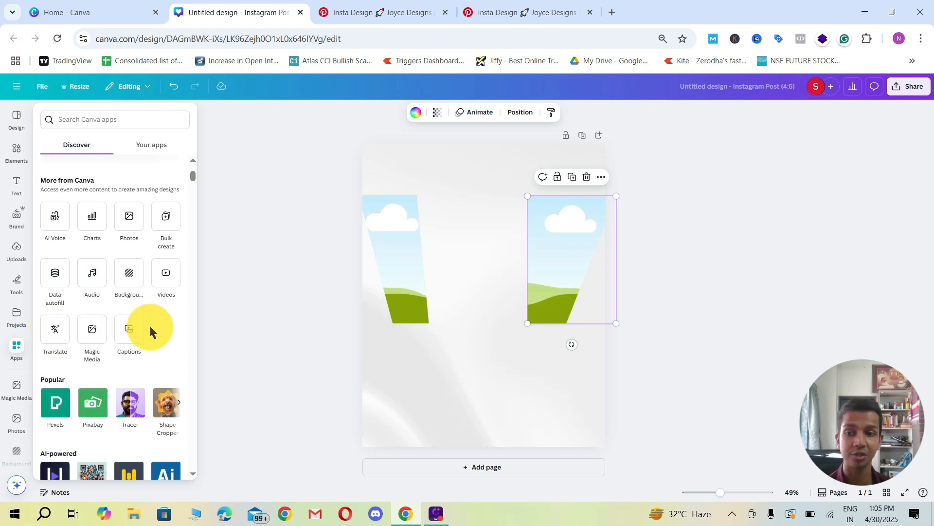
scroll(124, 328, "down", 5)
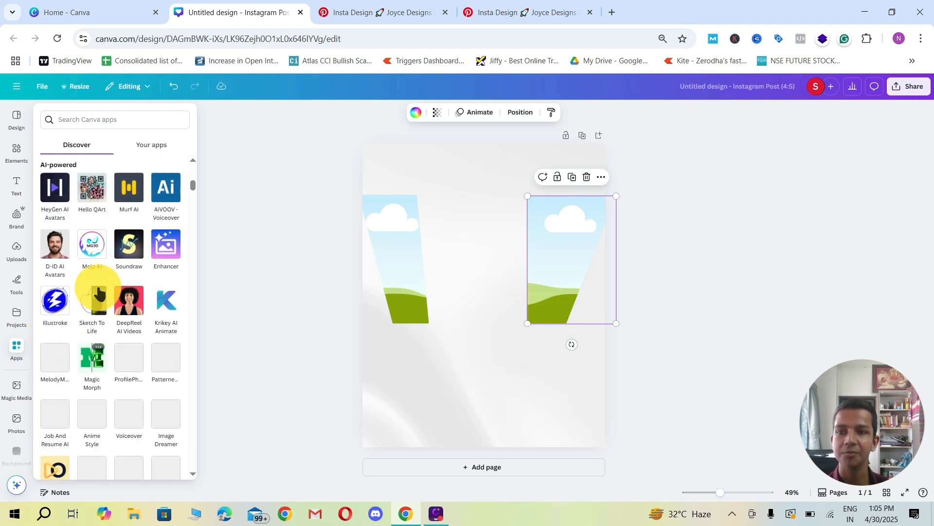
scroll(101, 263, "down", 1)
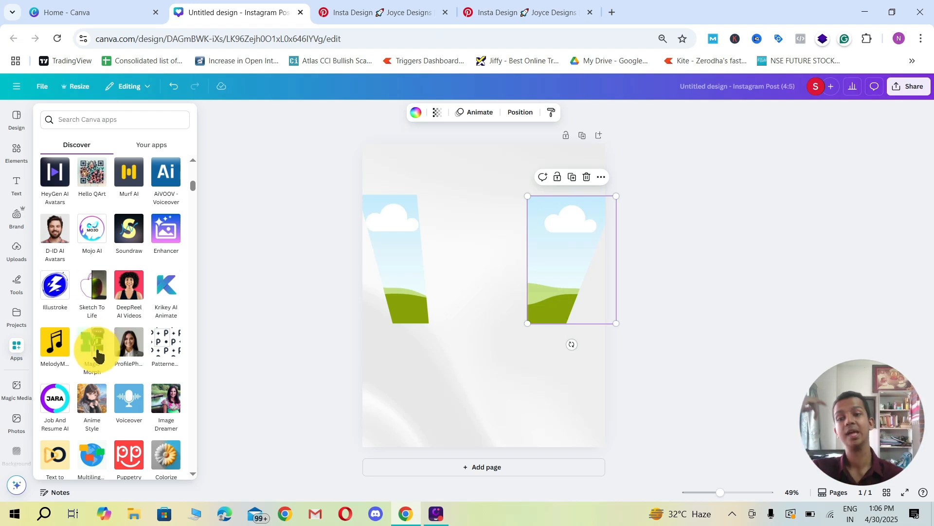
scroll(105, 336, "down", 4)
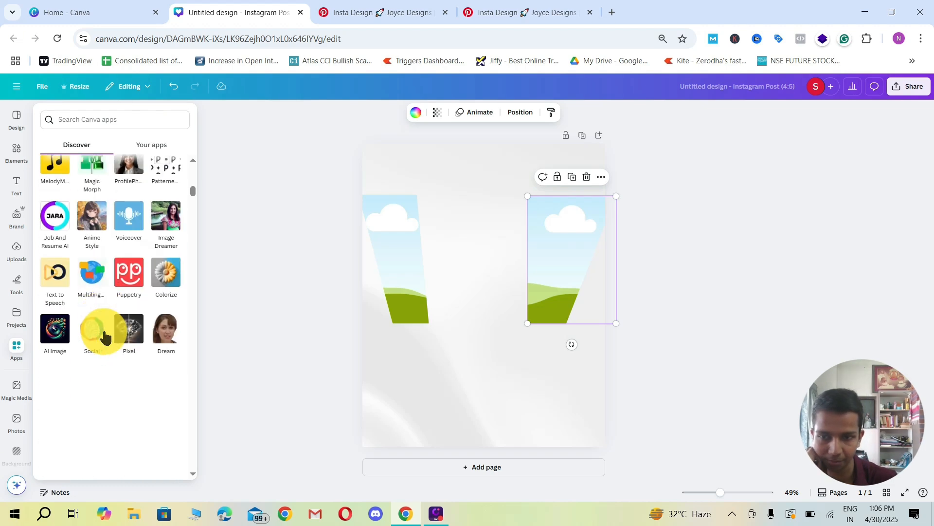
Step: Switch to the Pinterest reference pin and look through the related social media, poster and flyer designs beneath it
left_click(385, 12)
scroll(358, 223, "down", 7)
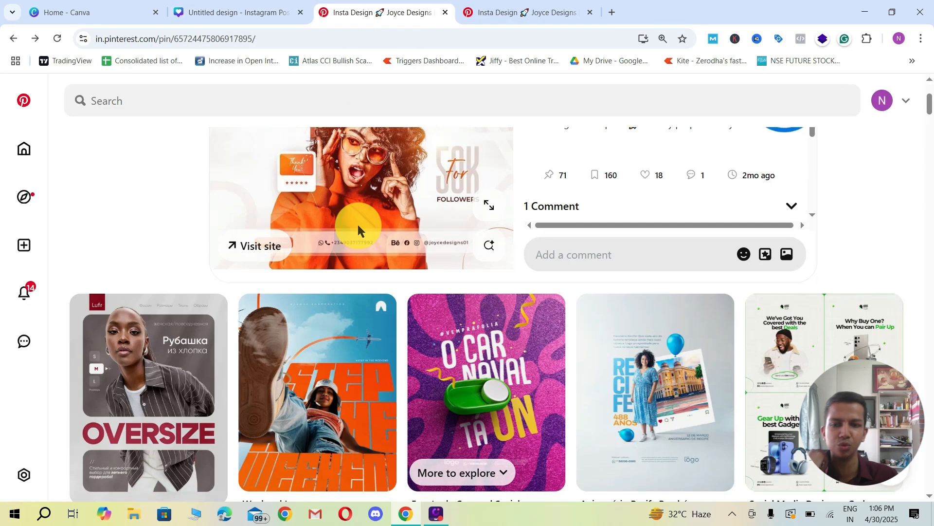
scroll(501, 271, "down", 5)
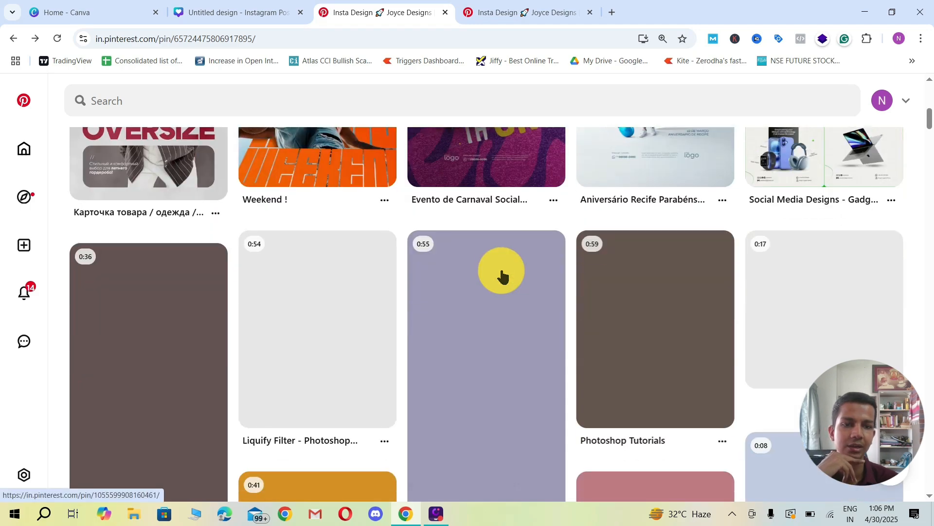
scroll(382, 325, "up", 6)
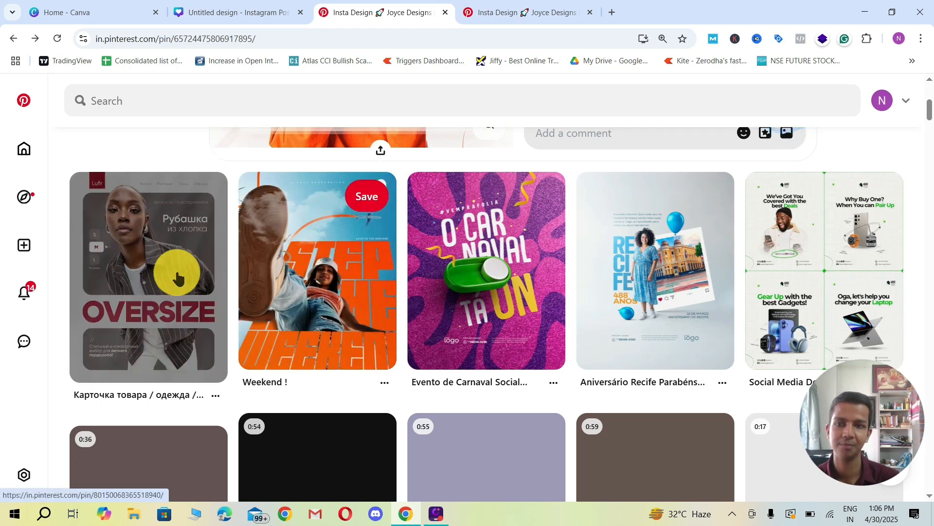
scroll(392, 249, "down", 5)
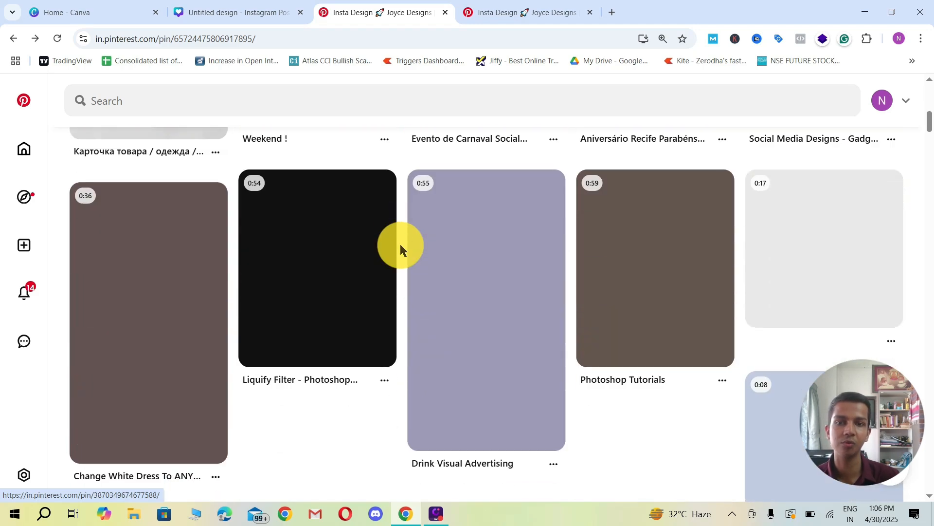
scroll(400, 248, "down", 2)
scroll(400, 246, "up", 8)
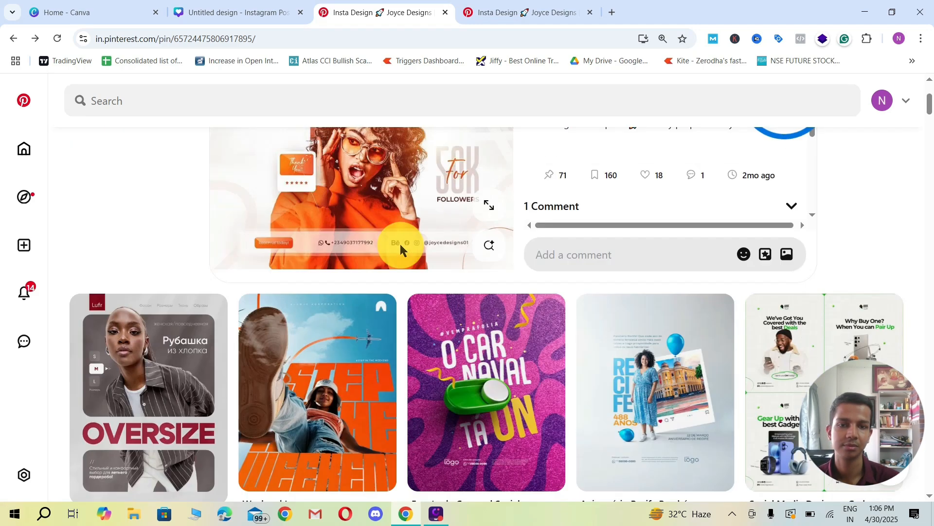
scroll(400, 246, "down", 4)
scroll(724, 317, "down", 5)
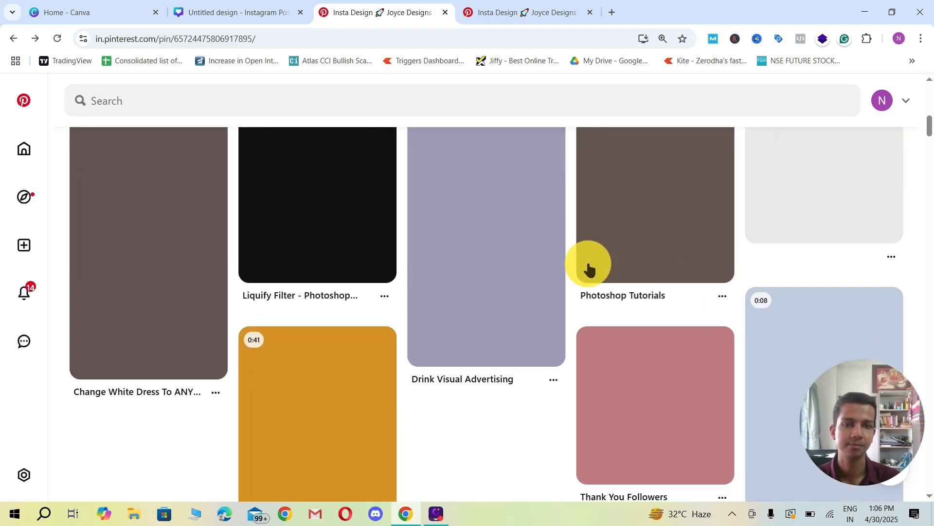
scroll(590, 267, "up", 2)
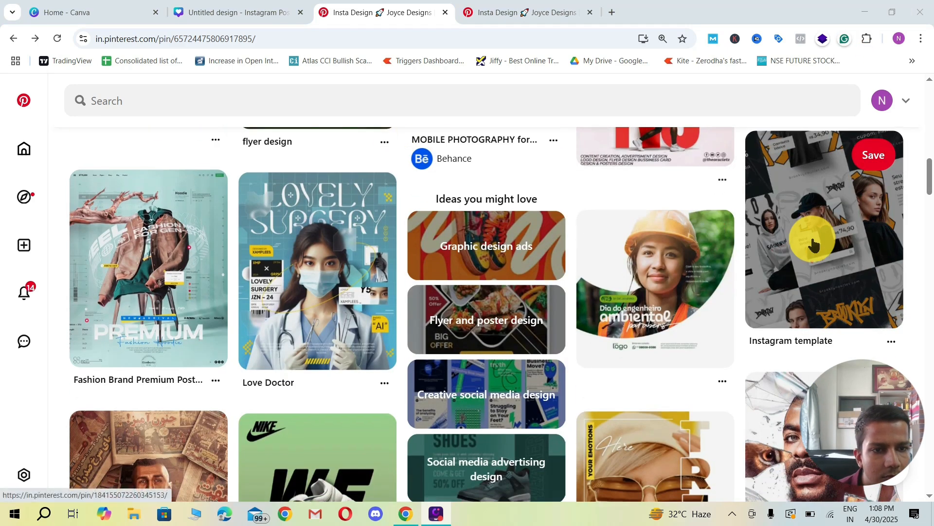
scroll(814, 245, "down", 3)
scroll(827, 277, "down", 1)
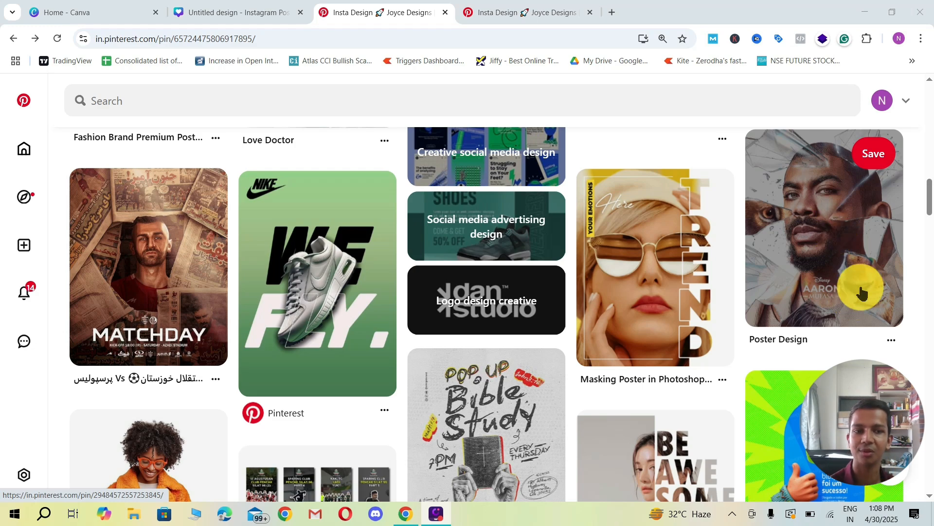
Step: Search Google for "etsy" in a new browser tab and open the Etsy India website
left_click(612, 12)
type("etsy")
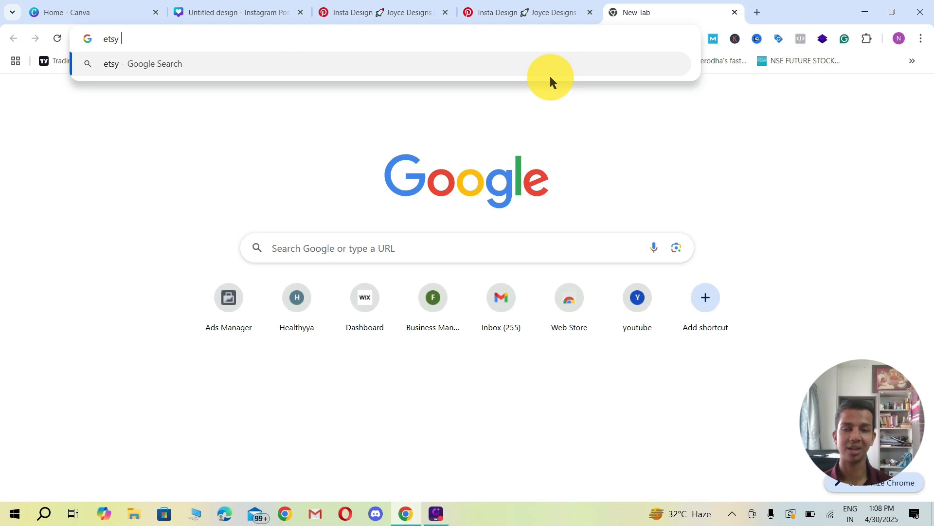
key("Return")
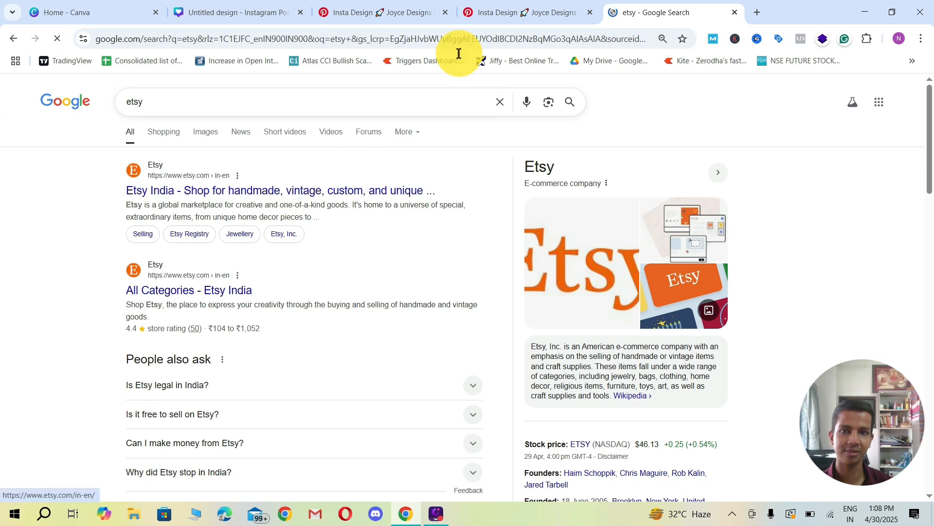
left_click(373, 8)
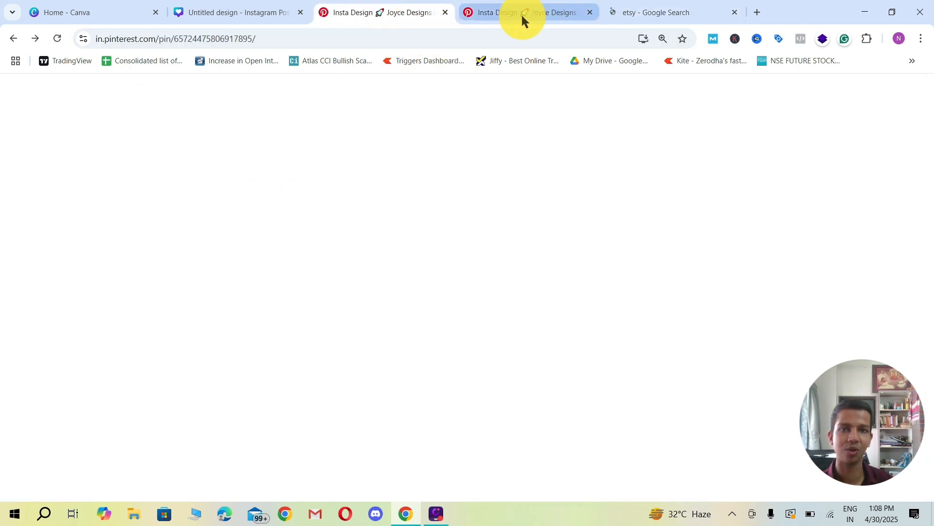
left_click(629, 14)
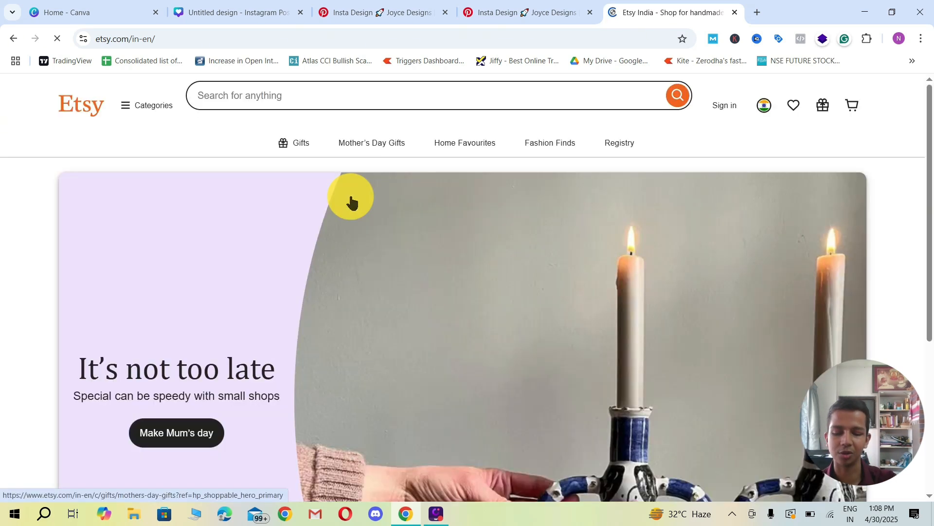
Step: Search Etsy for "frames for canva" and look over the homepage categories while the results load
scroll(309, 248, "down", 4)
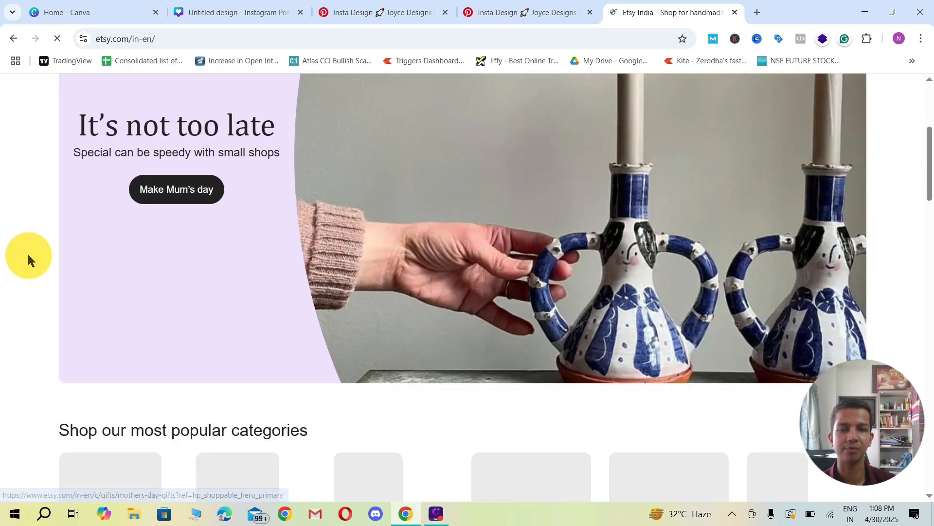
scroll(28, 253, "up", 4)
scroll(312, 237, "down", 6)
scroll(282, 170, "up", 8)
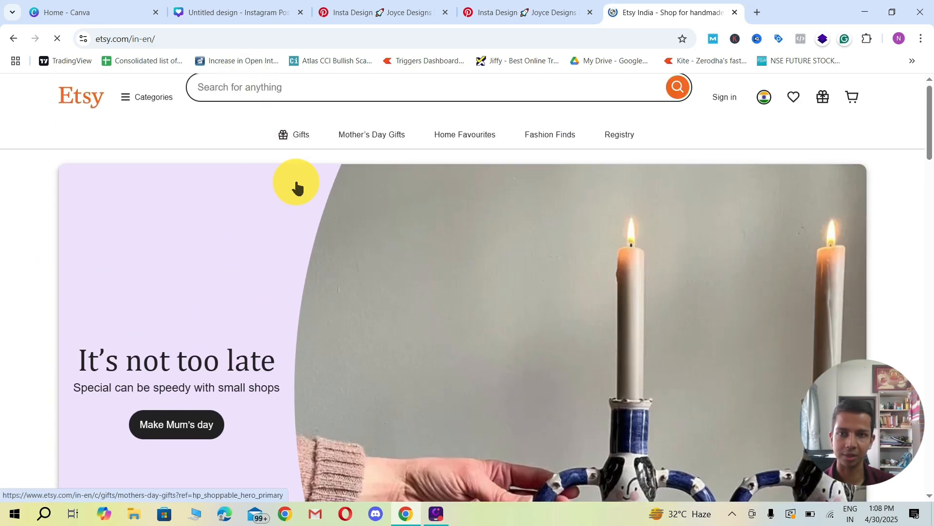
left_click(271, 99)
type("frames for canva")
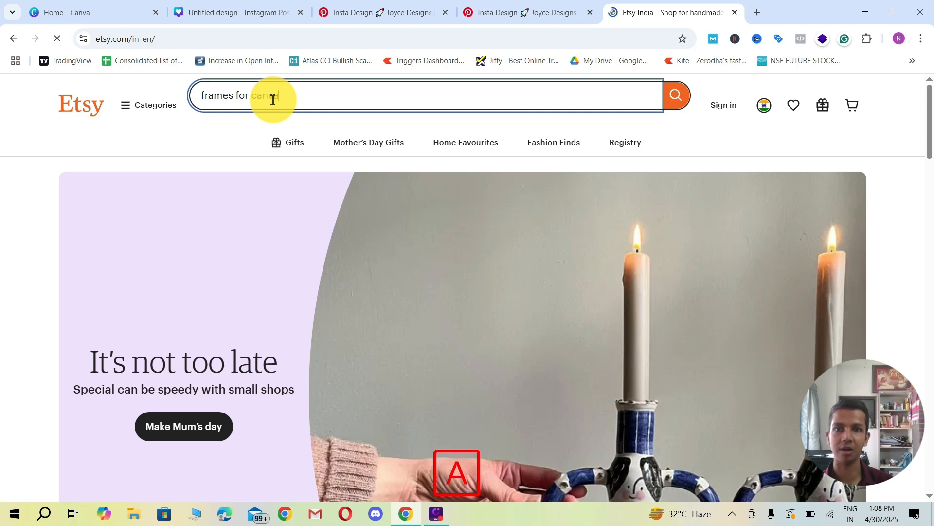
key("Return")
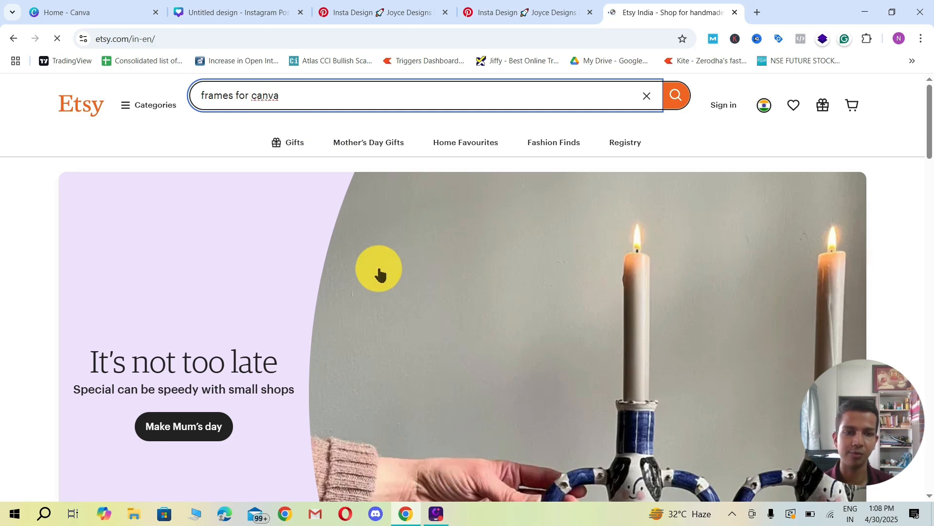
scroll(259, 285, "down", 5)
scroll(259, 285, "down", 3)
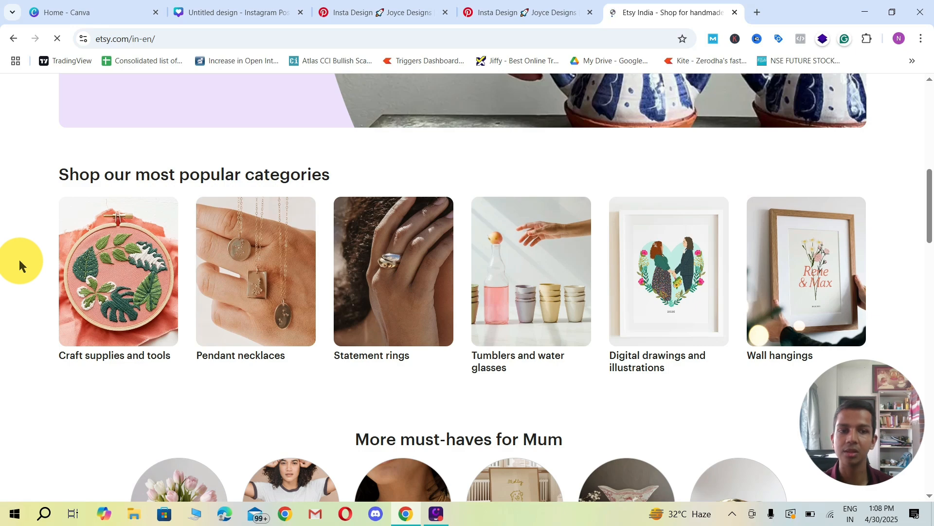
scroll(18, 262, "down", 3)
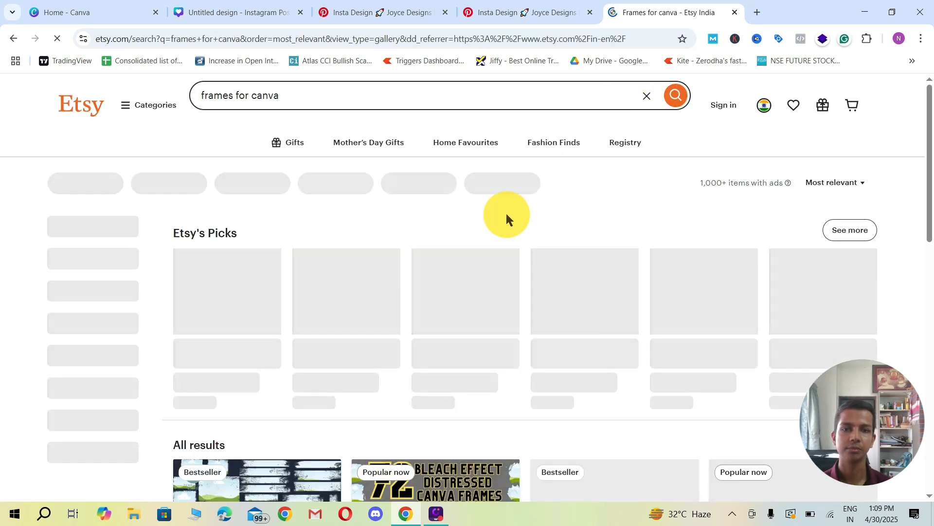
Step: Examine the Etsy listings of Canva frame bundles, comparing their frame styles, prices and ratings
scroll(264, 256, "down", 3)
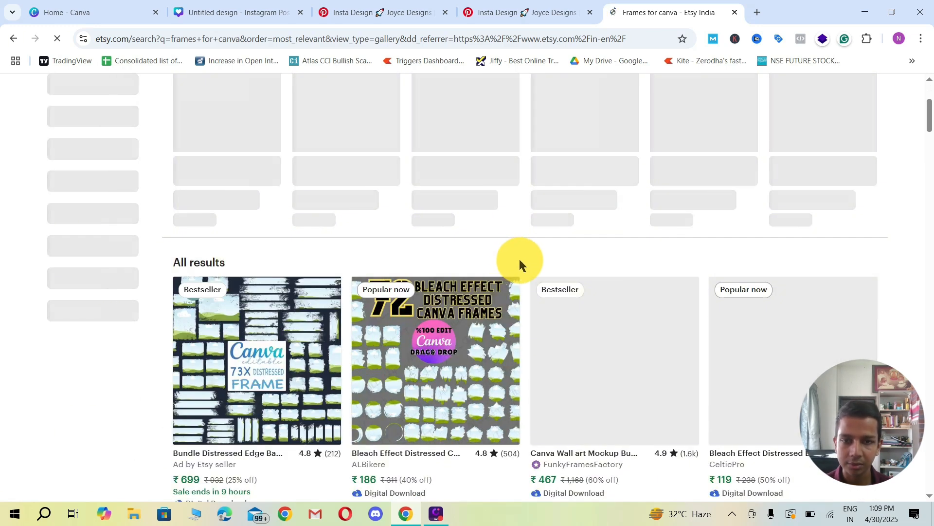
scroll(519, 259, "down", 1)
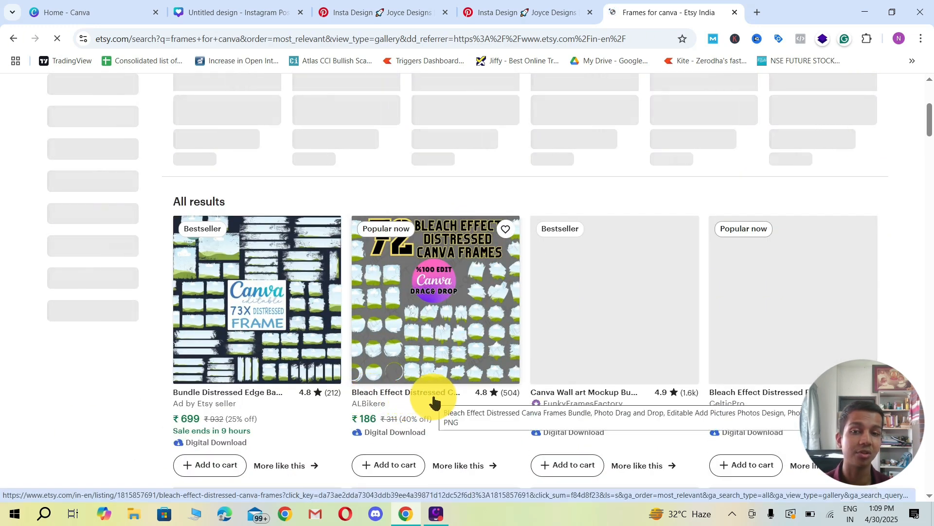
scroll(438, 370, "down", 2)
scroll(438, 336, "up", 1)
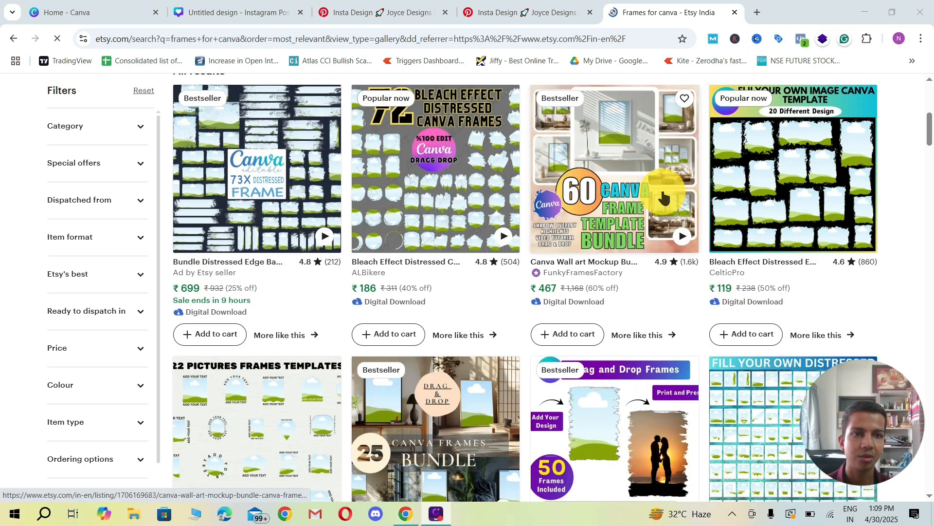
scroll(614, 205, "up", 1)
scroll(612, 227, "down", 1)
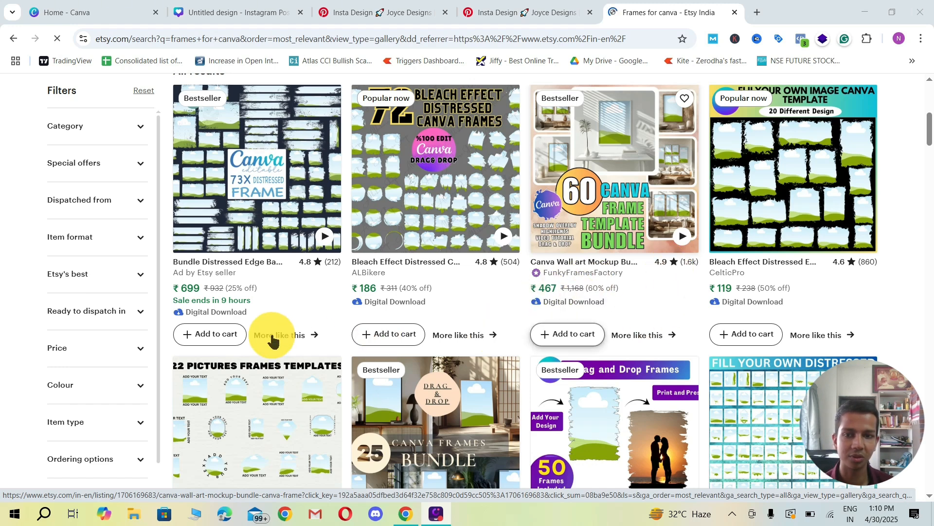
scroll(398, 307, "down", 3)
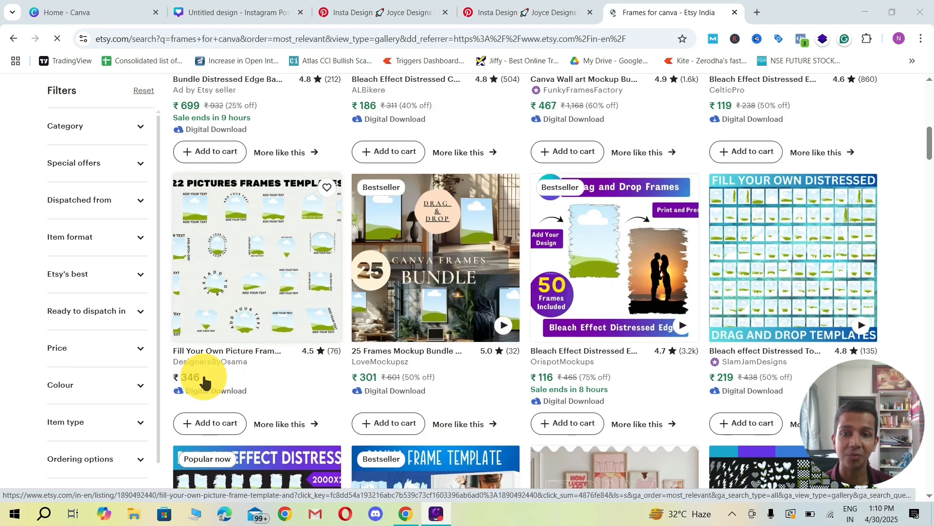
scroll(470, 328, "down", 1)
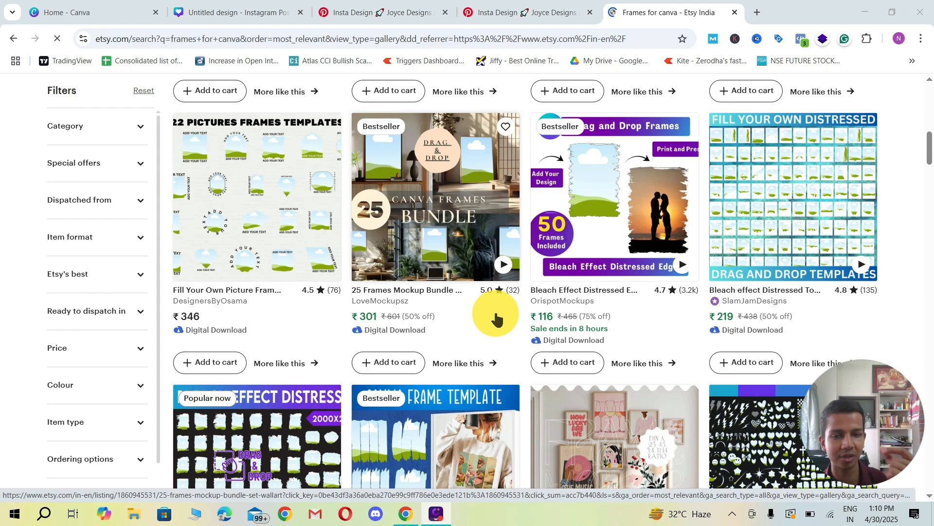
scroll(506, 307, "down", 4)
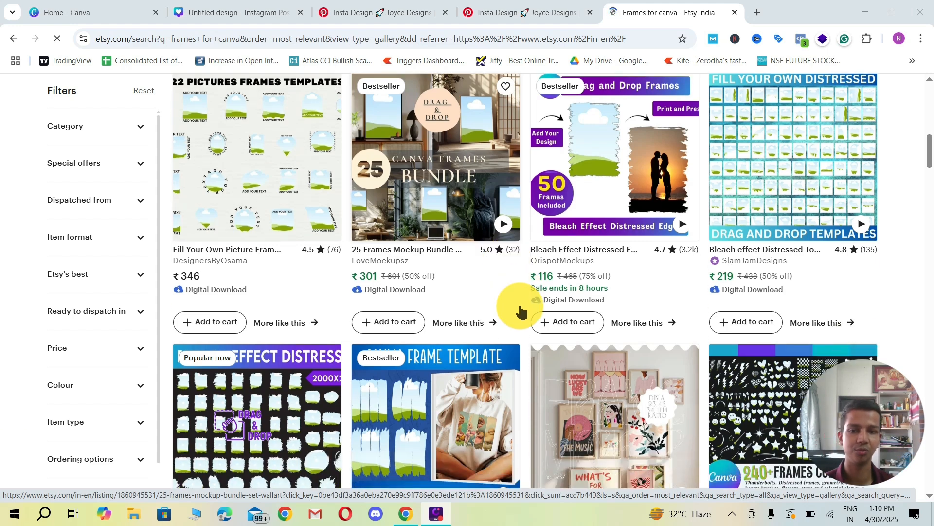
Step: Look further through the Etsy results for distressed, brushstroke, letter and shape frame templates and wall frame mockup bundles
scroll(533, 334, "down", 1)
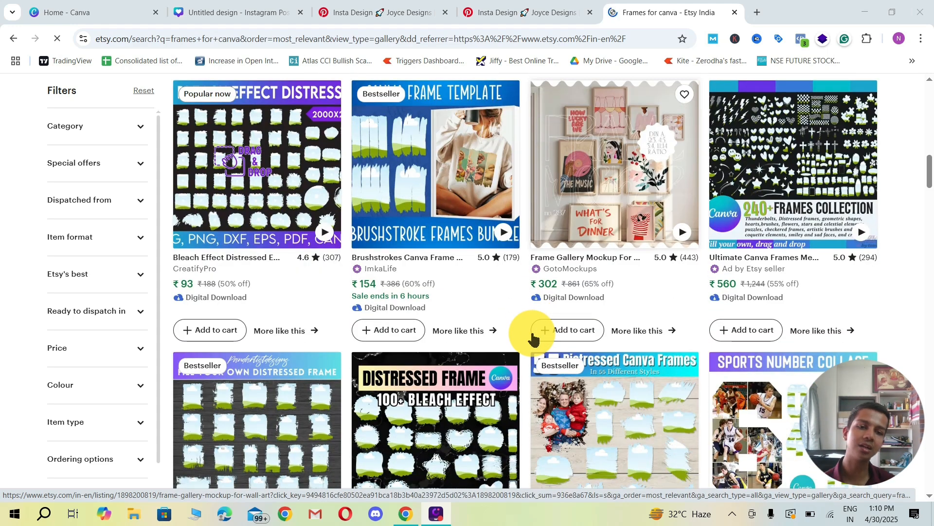
scroll(532, 337, "down", 2)
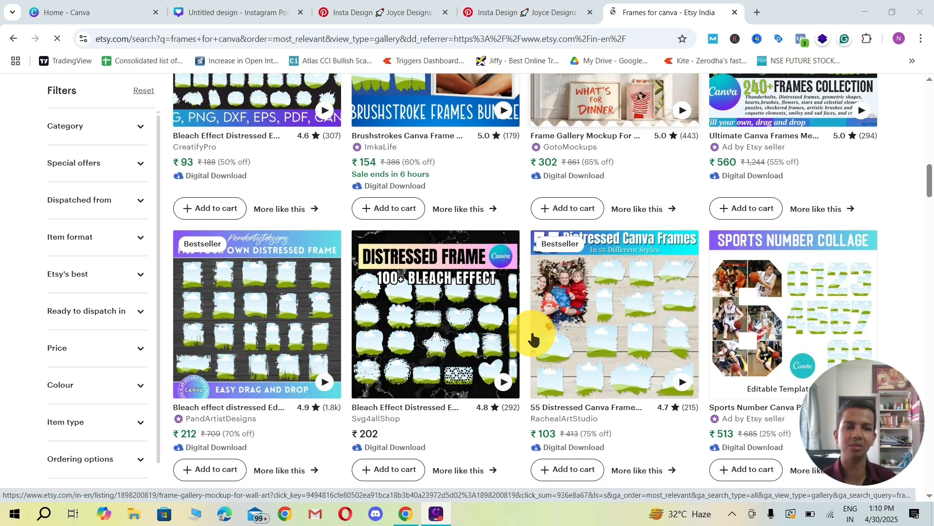
scroll(532, 334, "down", 1)
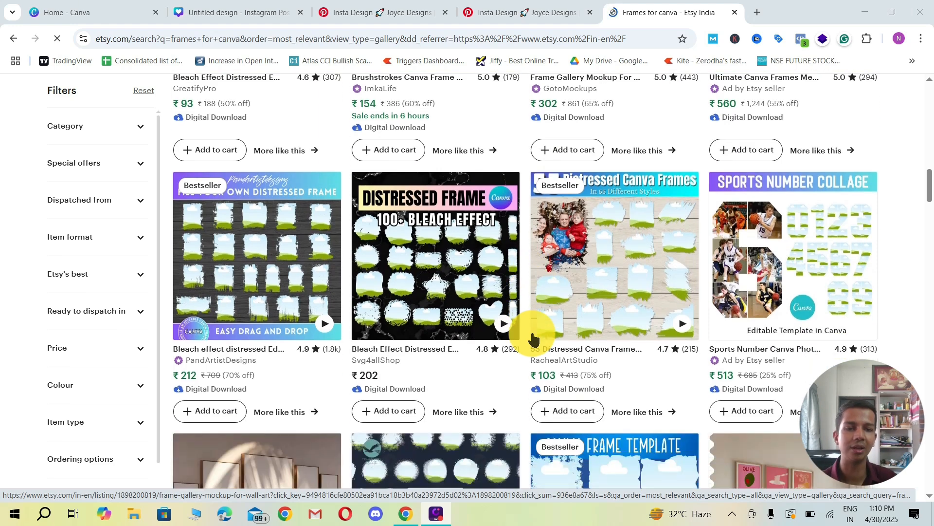
scroll(533, 334, "down", 1)
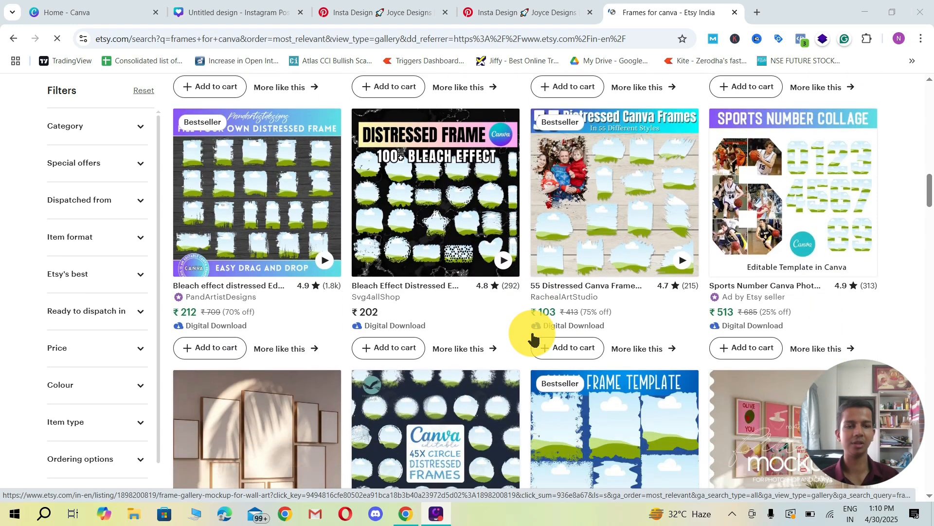
scroll(533, 335, "down", 2)
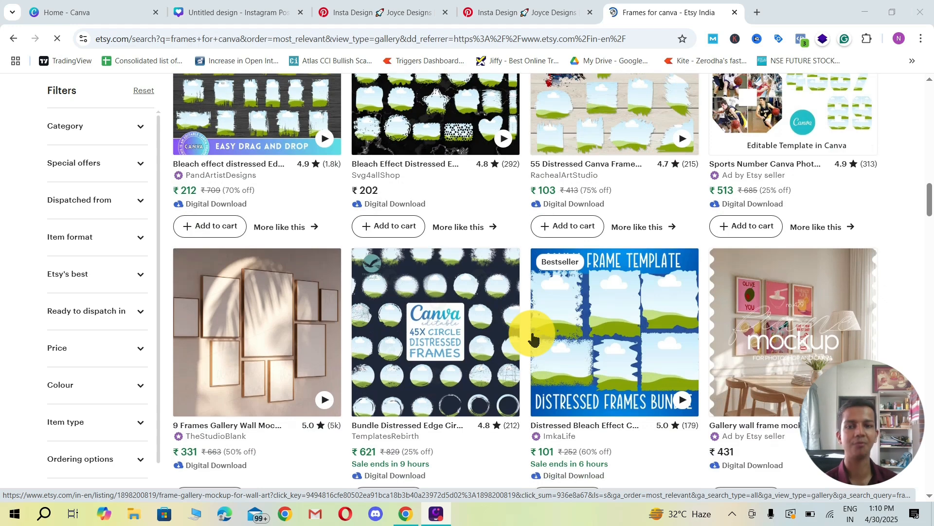
scroll(538, 335, "down", 5)
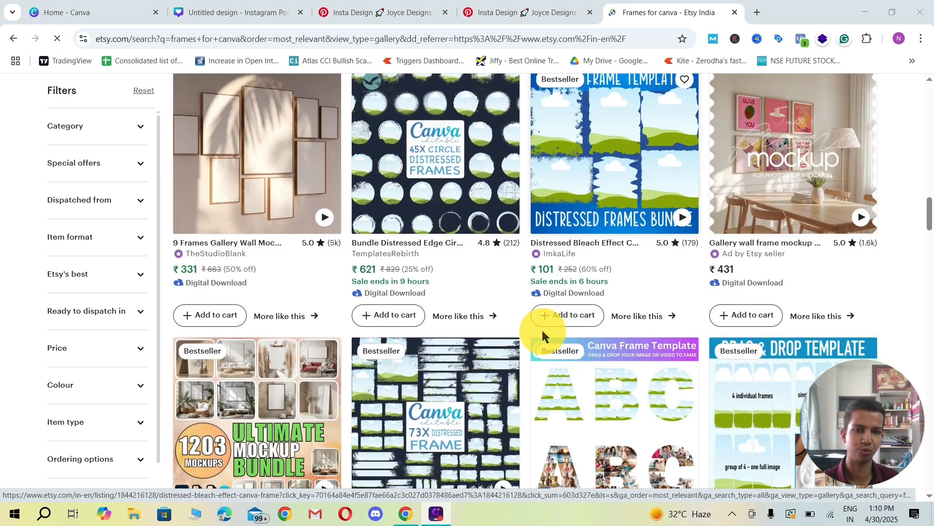
scroll(521, 301, "down", 4)
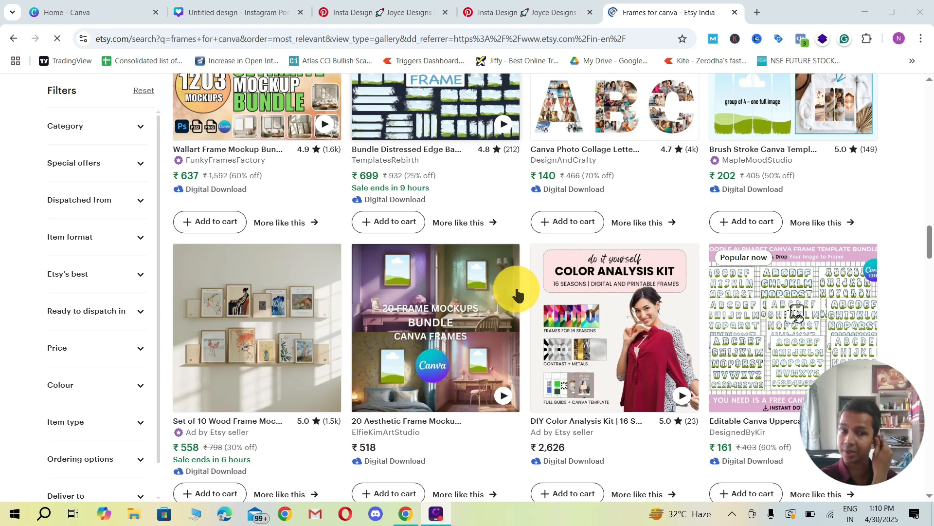
scroll(517, 292, "down", 6)
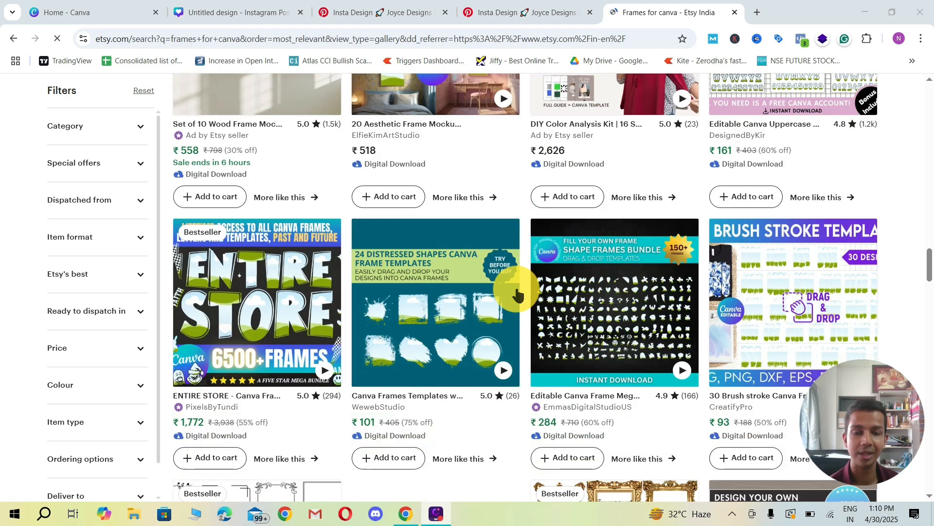
scroll(526, 274, "down", 3)
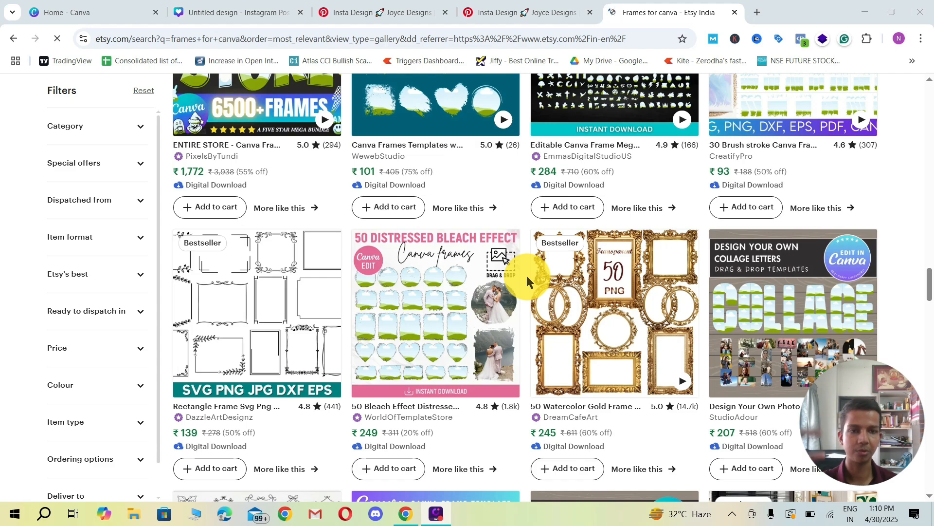
scroll(527, 276, "down", 7)
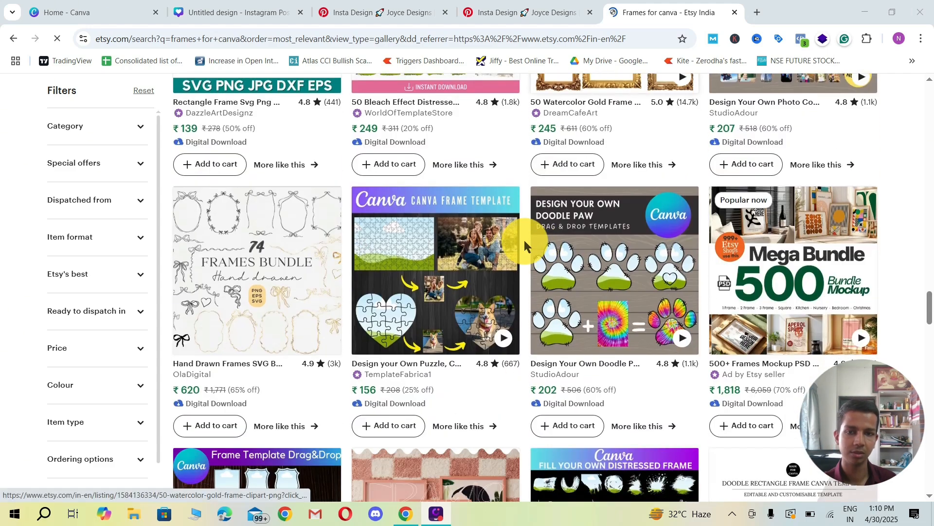
scroll(529, 239, "down", 10)
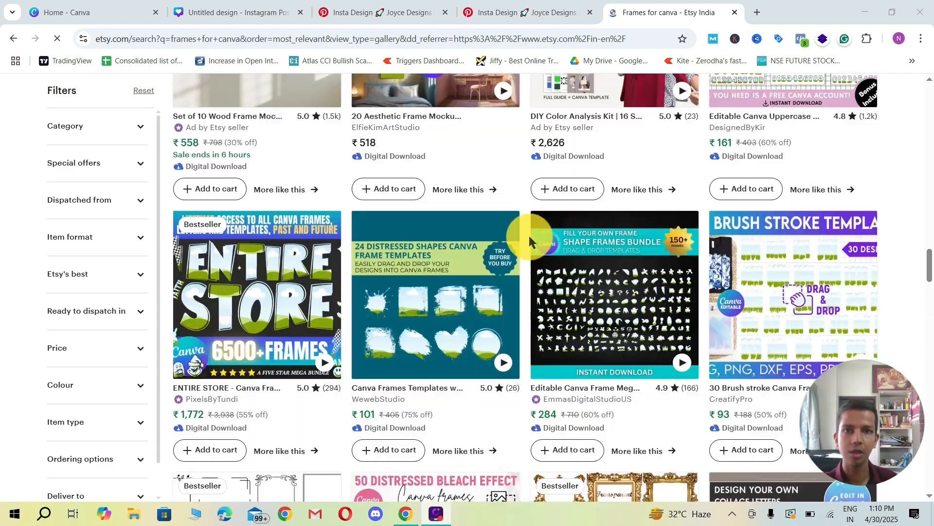
Step: Return to the Pinterest reference pin and browse its related flyer, poster and Instagram designs for layout ideas
left_click(513, 17)
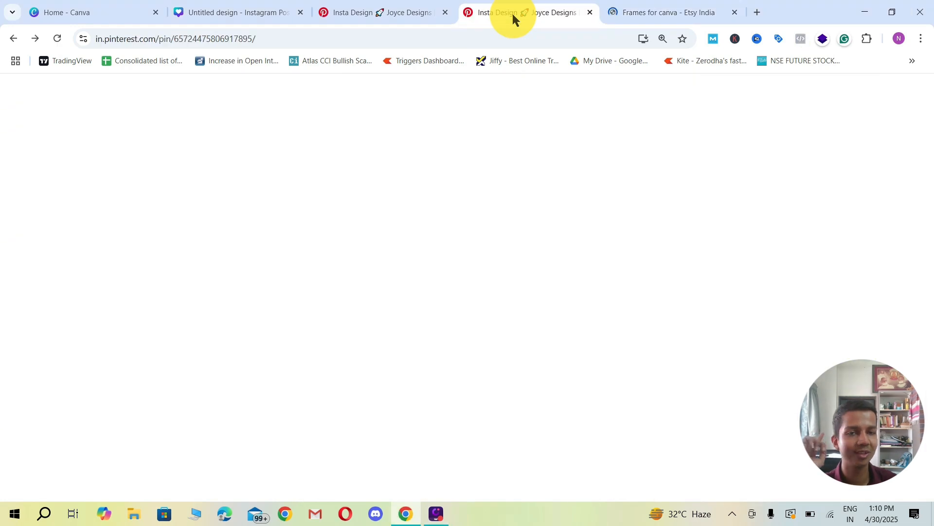
scroll(576, 252, "down", 1)
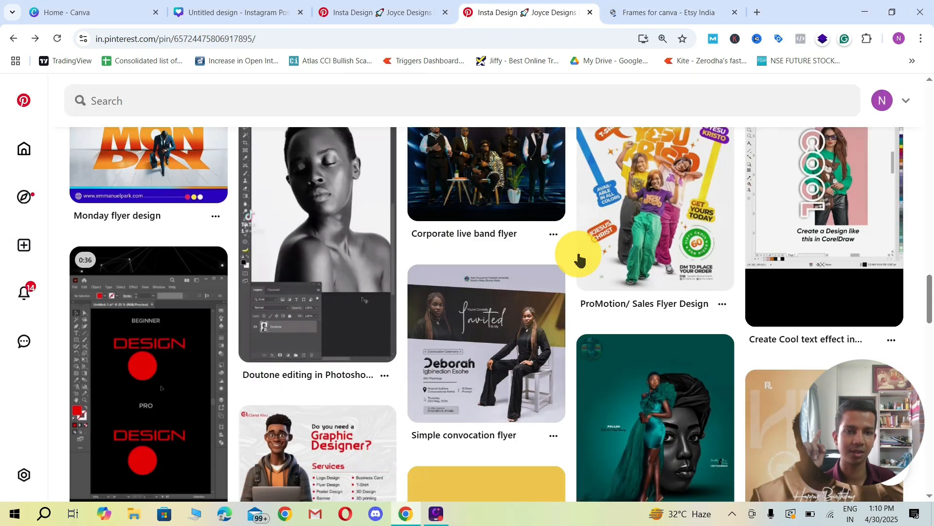
scroll(576, 252, "up", 2)
scroll(574, 250, "up", 2)
scroll(574, 250, "down", 10)
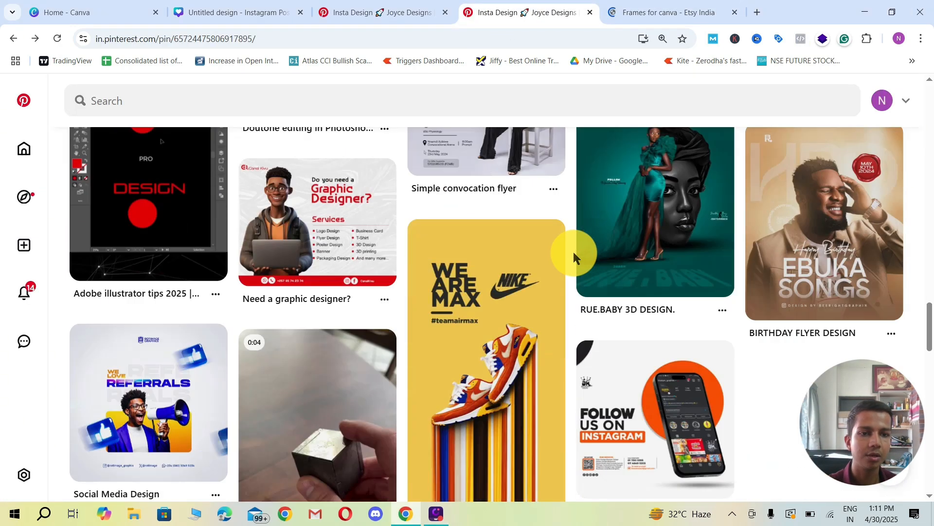
scroll(570, 219, "up", 8)
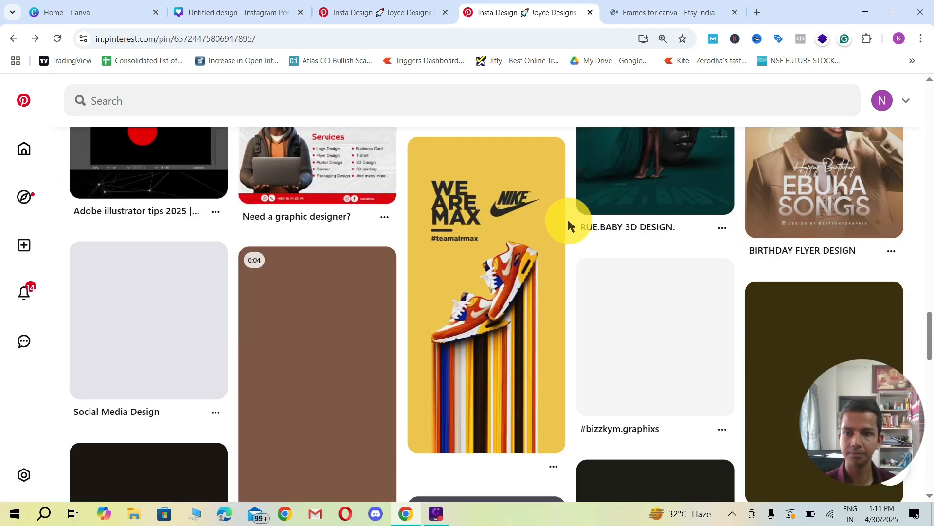
scroll(568, 219, "down", 6)
scroll(569, 224, "down", 5)
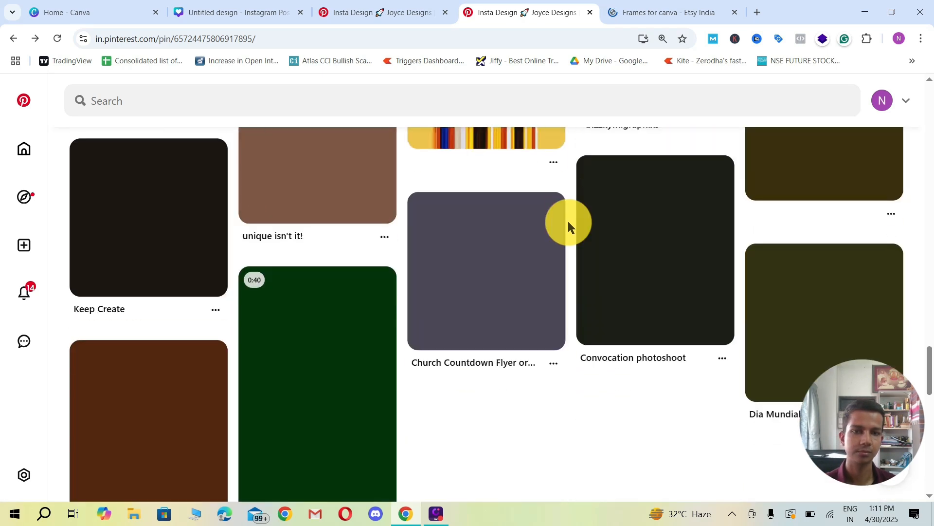
scroll(568, 224, "up", 9)
scroll(568, 222, "up", 10)
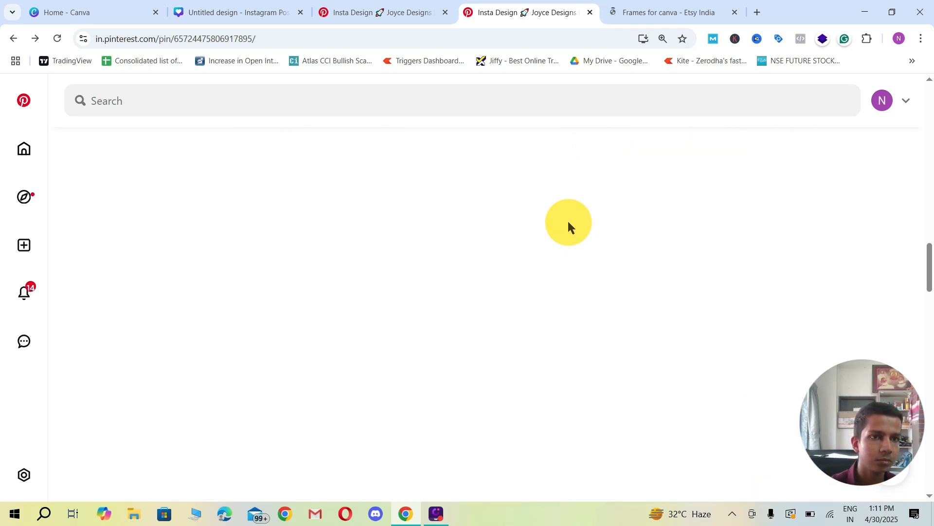
scroll(730, 296, "up", 10)
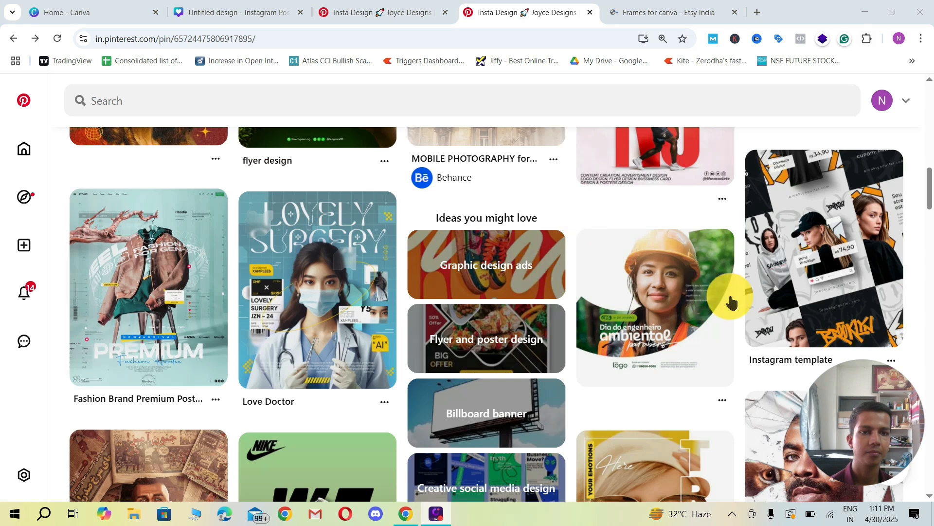
Step: Open the "Instagram template" pin from the related designs and look over its page
left_click(806, 275)
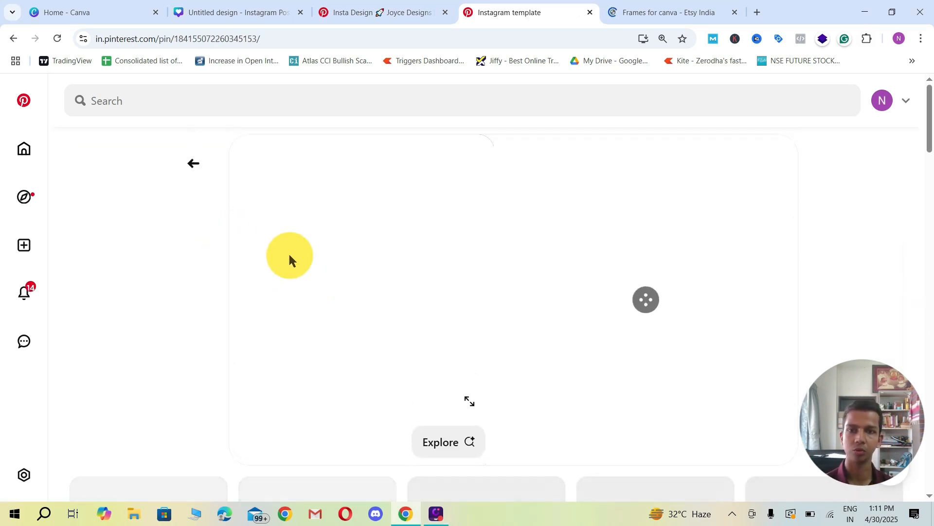
scroll(458, 289, "down", 7)
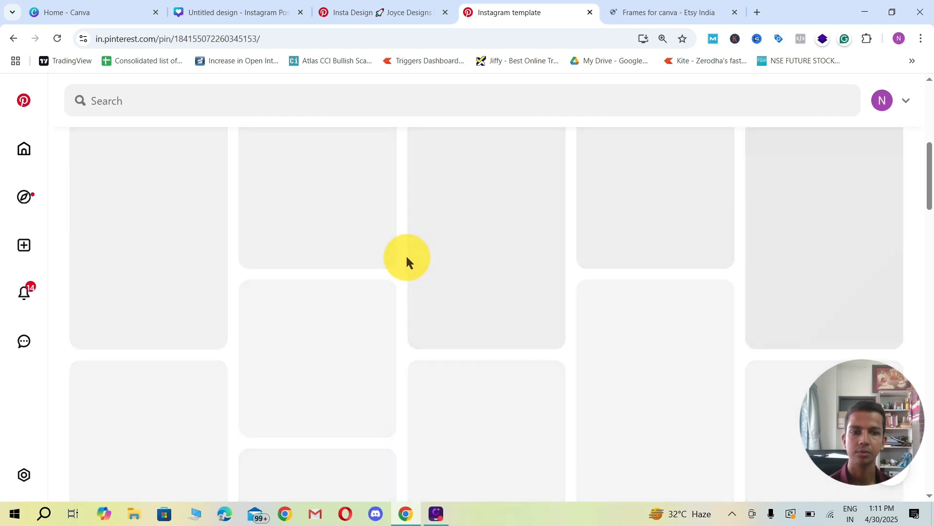
scroll(406, 255, "down", 1)
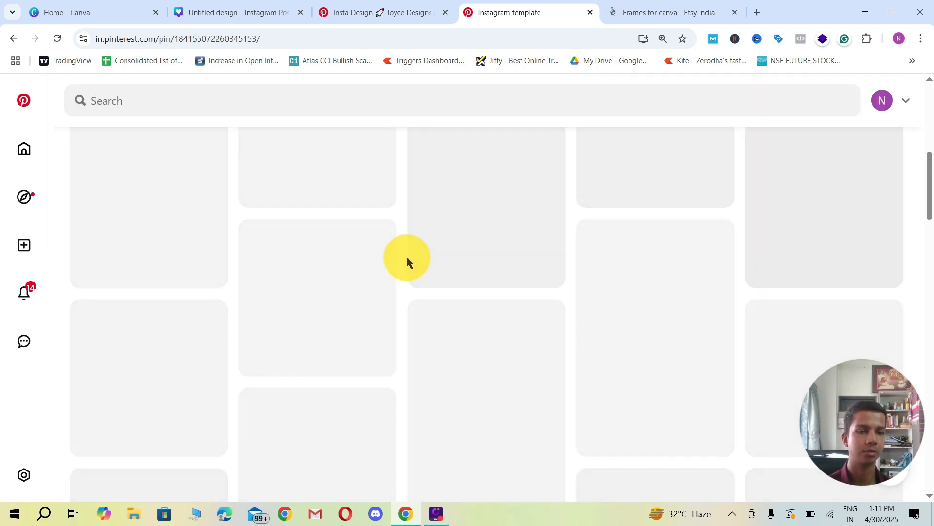
scroll(417, 251, "up", 5)
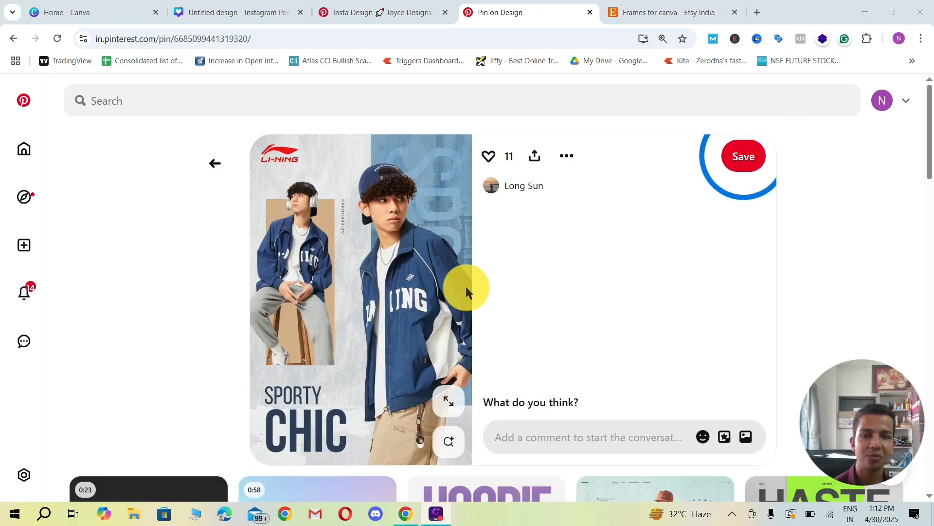
Step: Examine the Li-Ning "Sporty Chic" pin and the related hoodie and fashion brand posters beneath it
scroll(385, 229, "down", 5)
scroll(403, 240, "up", 5)
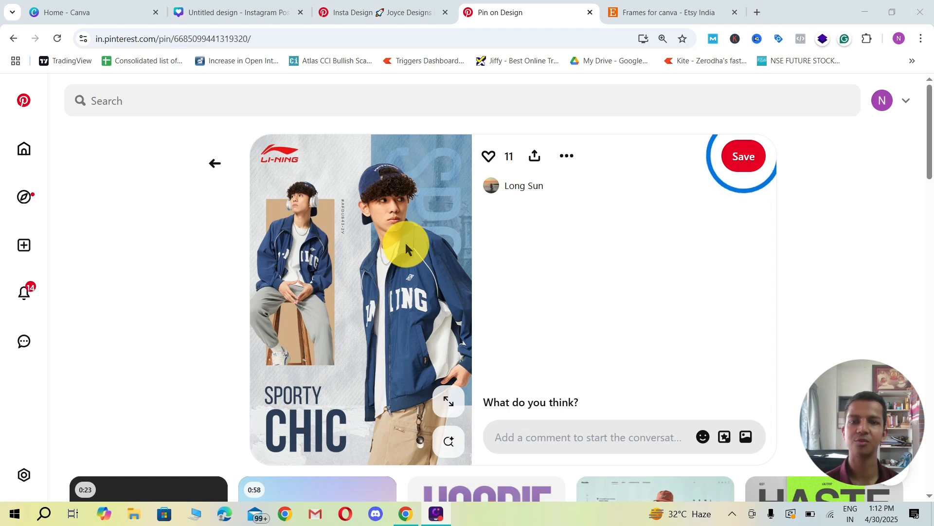
scroll(438, 277, "down", 5)
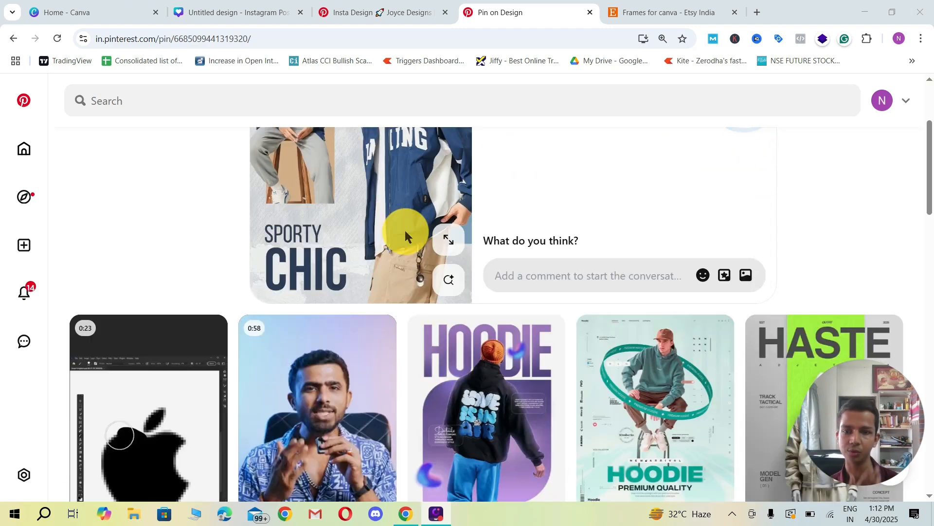
scroll(404, 235, "up", 5)
scroll(403, 255, "down", 10)
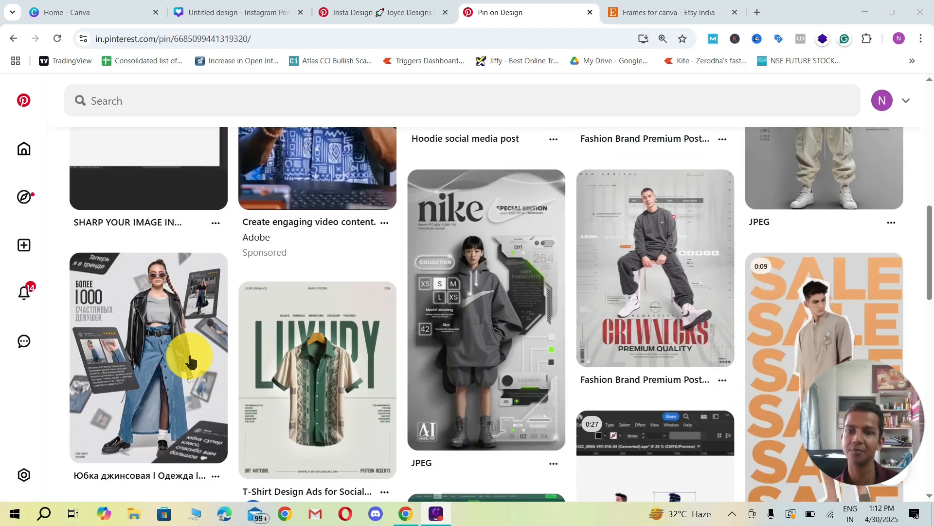
Step: Open the denim skirt clothing infographic pin and examine its layout of tilted photo and review cards around the model
left_click(148, 348)
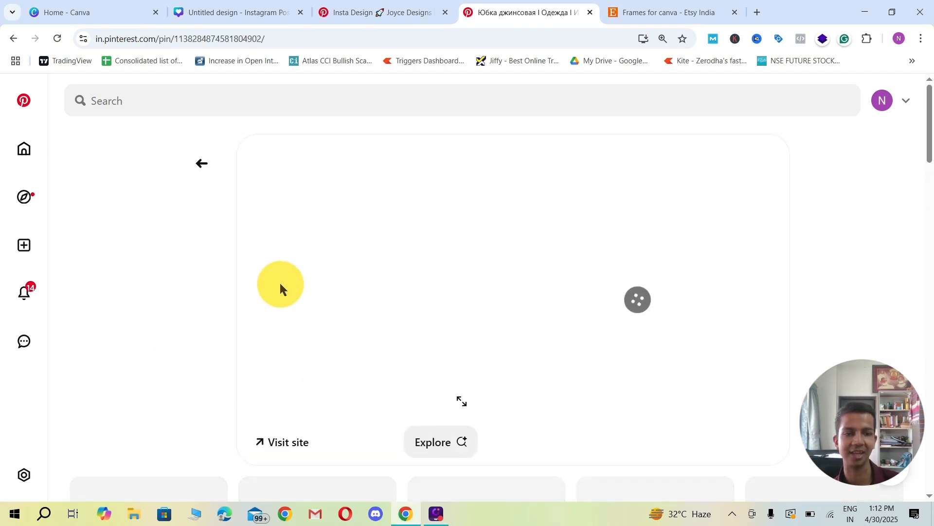
scroll(270, 282, "down", 6)
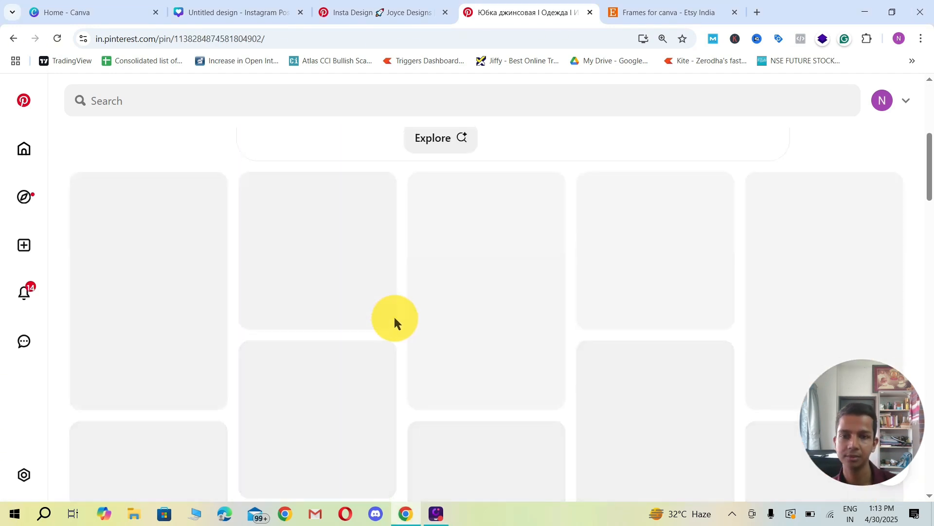
scroll(404, 279, "up", 4)
scroll(405, 279, "down", 4)
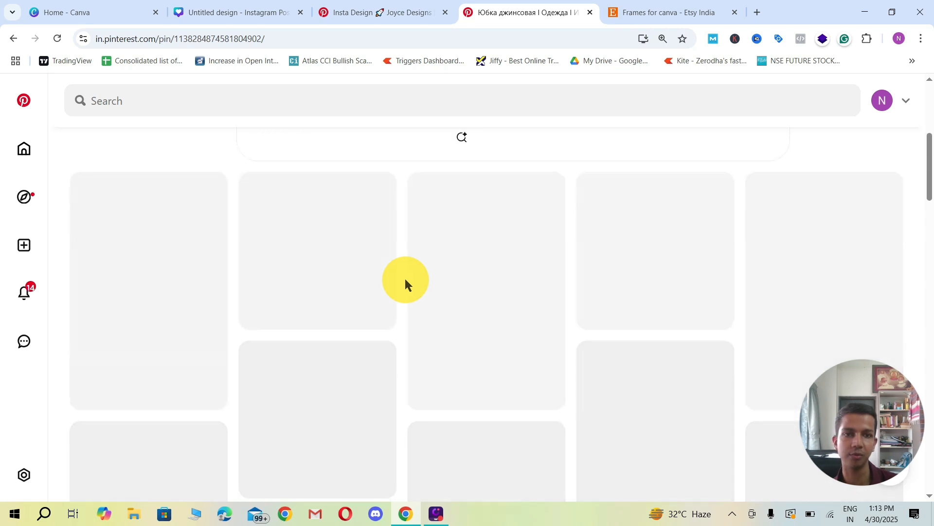
scroll(406, 279, "up", 6)
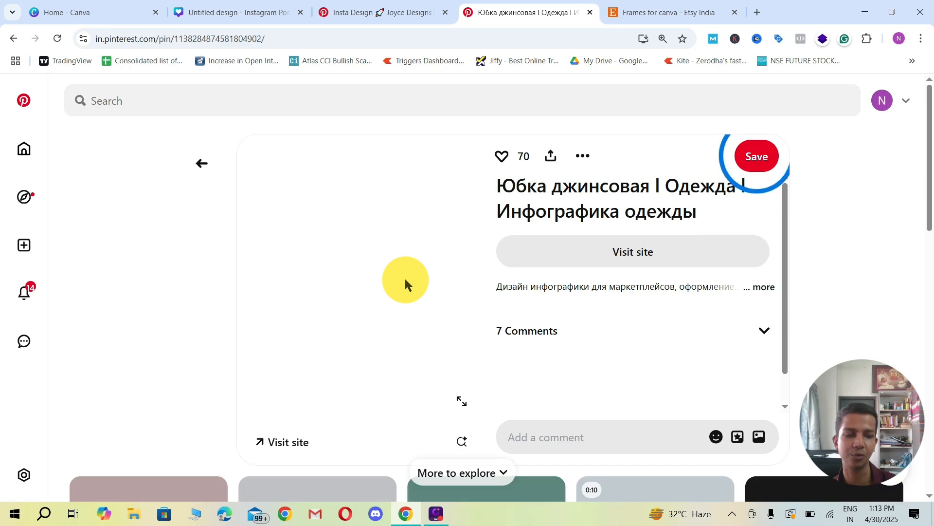
scroll(405, 283, "down", 9)
scroll(402, 282, "up", 4)
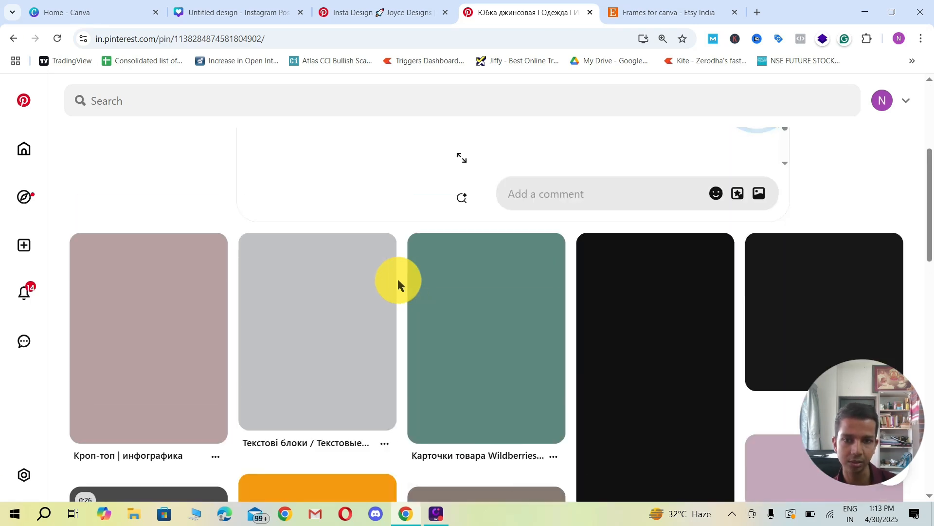
scroll(407, 284, "down", 4)
scroll(407, 285, "up", 8)
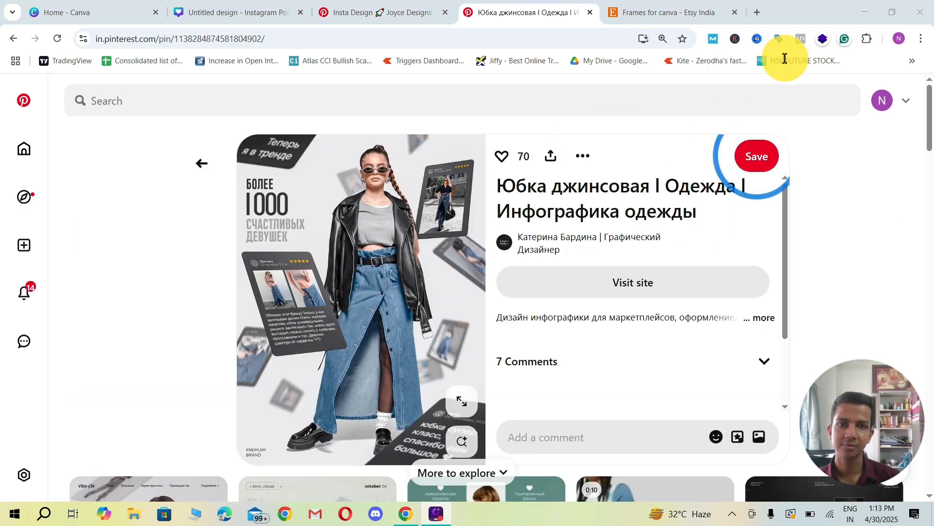
Step: Browse the fashion infographics and social media post designs related to the denim skirt pin for frame-based layouts
scroll(311, 257, "down", 5)
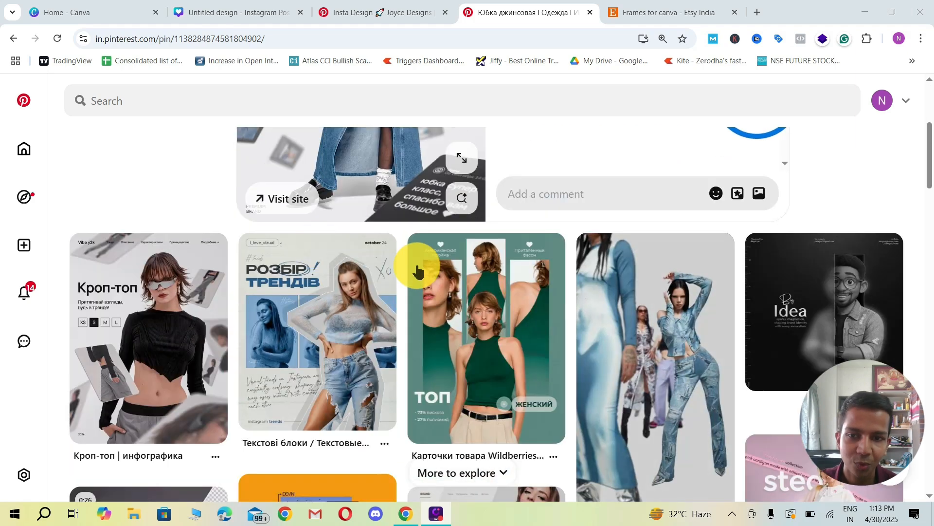
scroll(417, 271, "down", 6)
scroll(414, 265, "up", 7)
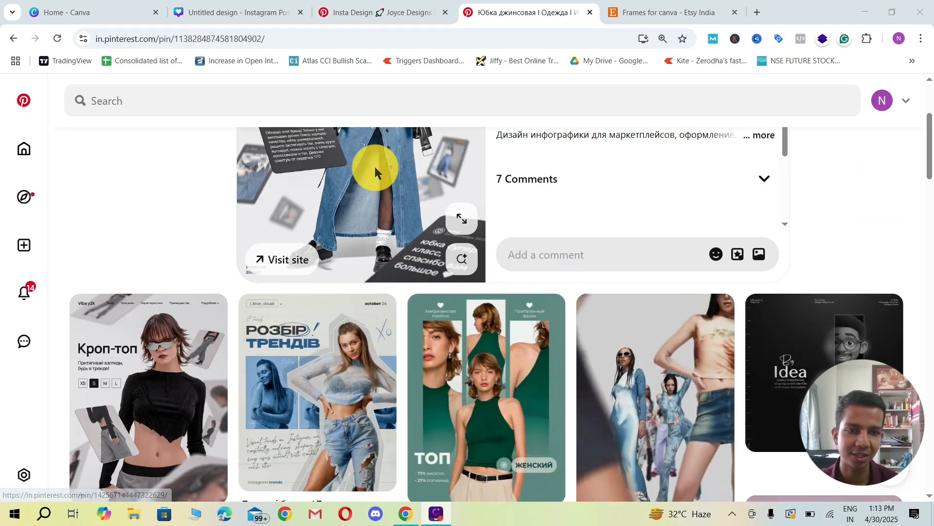
scroll(500, 288, "down", 3)
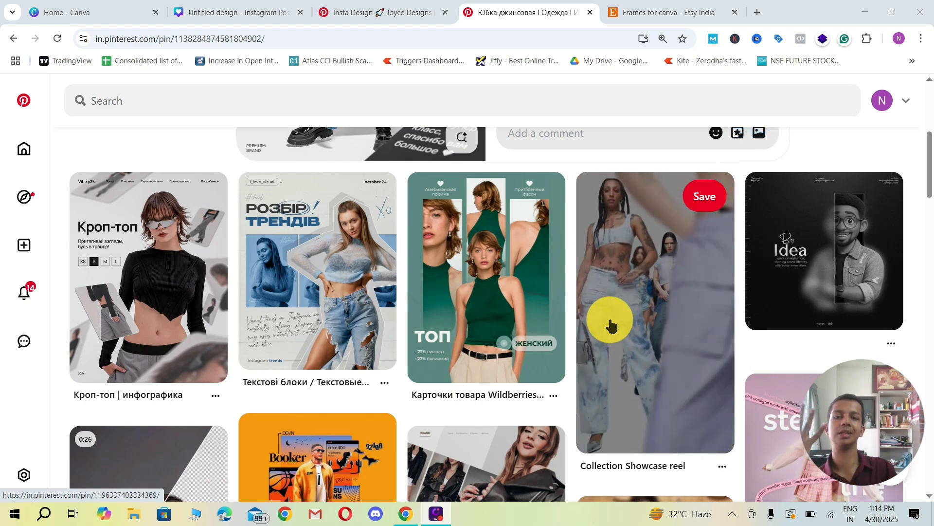
scroll(611, 325, "down", 6)
scroll(594, 329, "up", 1)
scroll(632, 310, "down", 2)
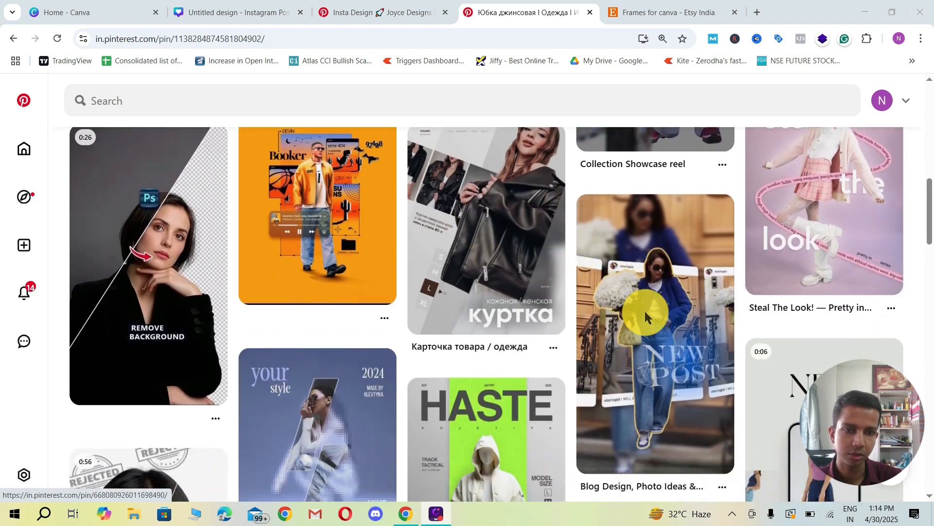
Step: Look through the pins beneath the denim skirt infographic again and compare them with its tilted card layout
scroll(540, 301, "down", 1)
scroll(377, 318, "down", 3)
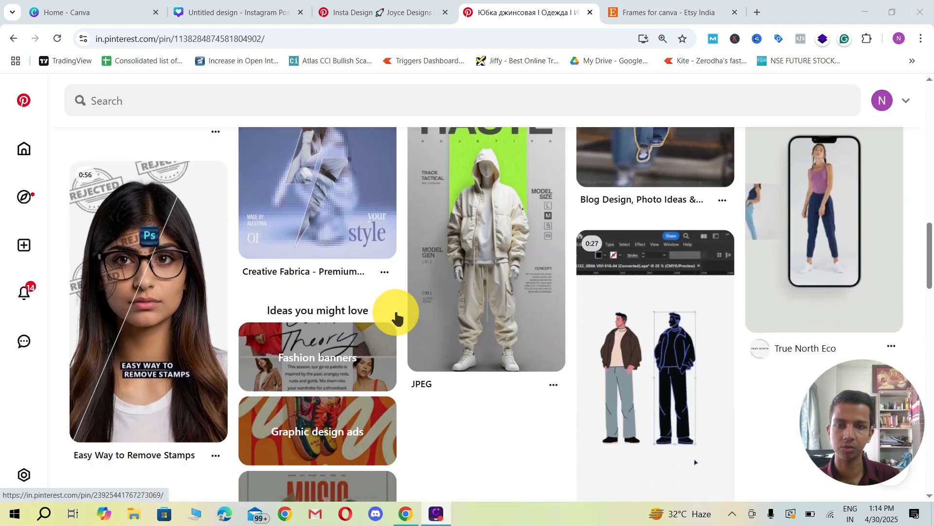
scroll(365, 311, "up", 3)
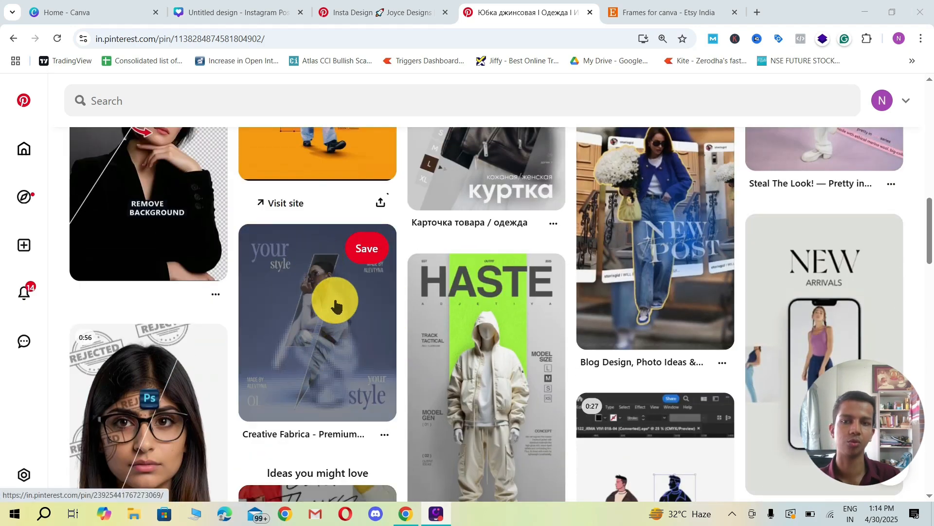
scroll(351, 307, "down", 12)
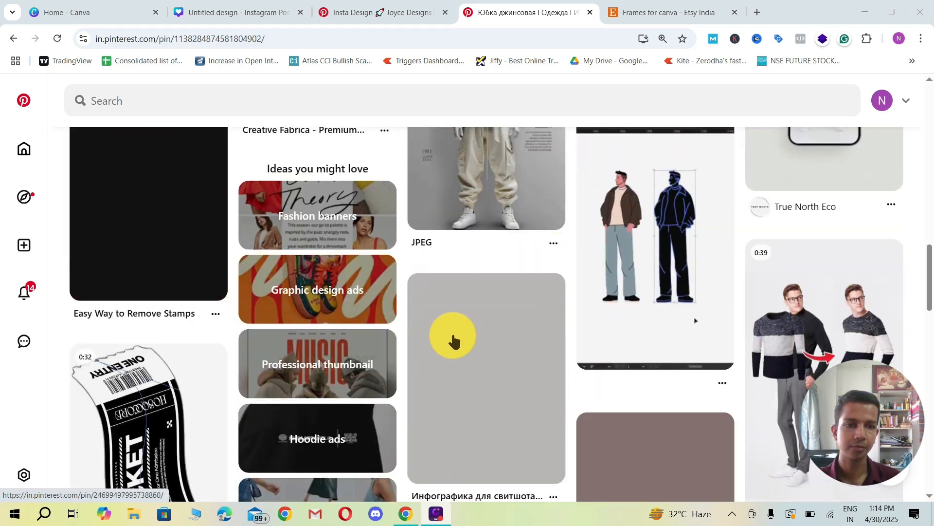
scroll(413, 290, "up", 12)
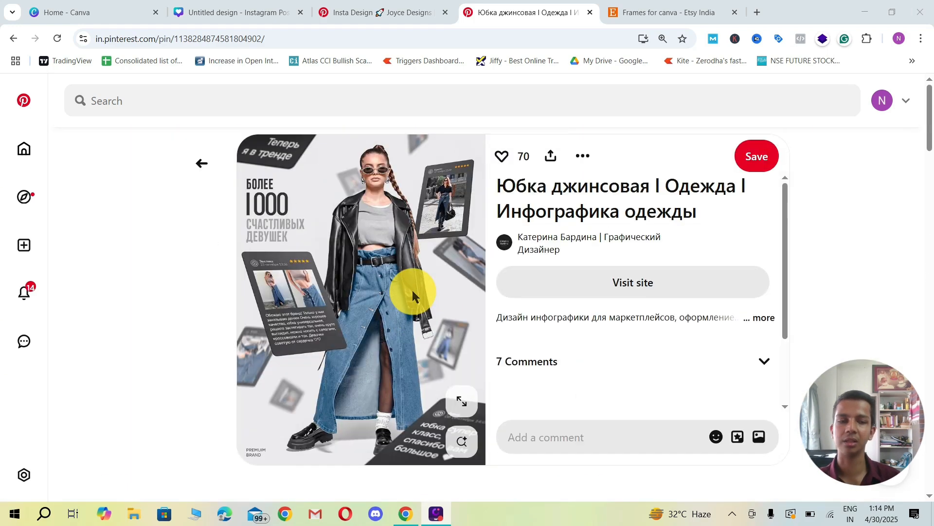
scroll(302, 271, "down", 5)
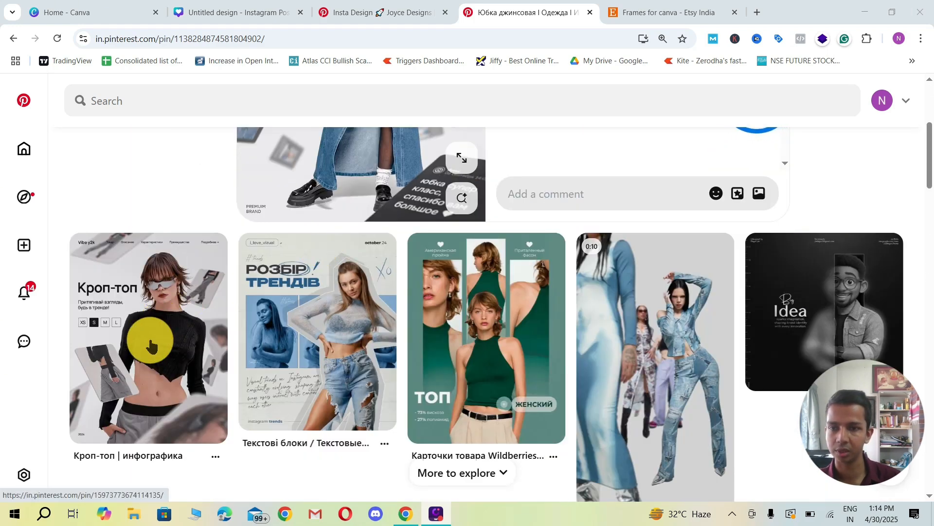
scroll(204, 347, "up", 5)
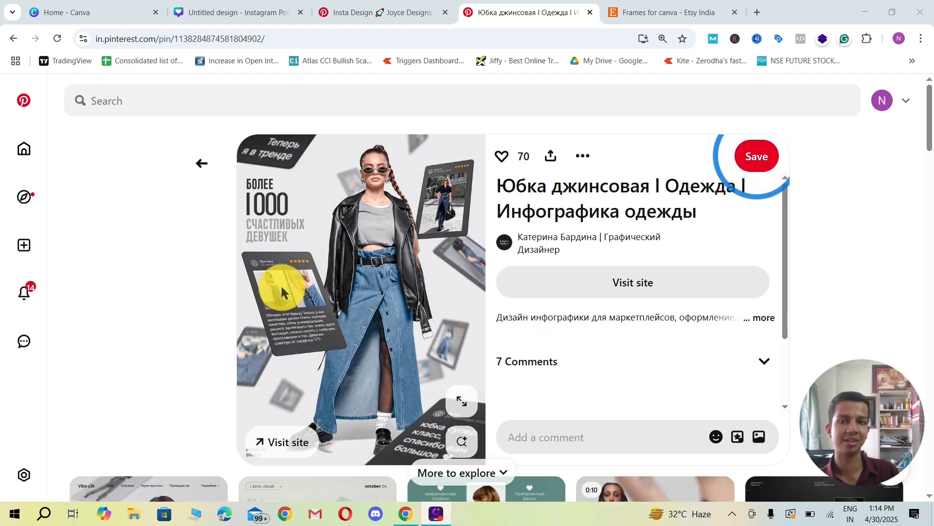
Step: Switch to the Canva design and delete both angled frames, leaving only the light background
left_click(239, 11)
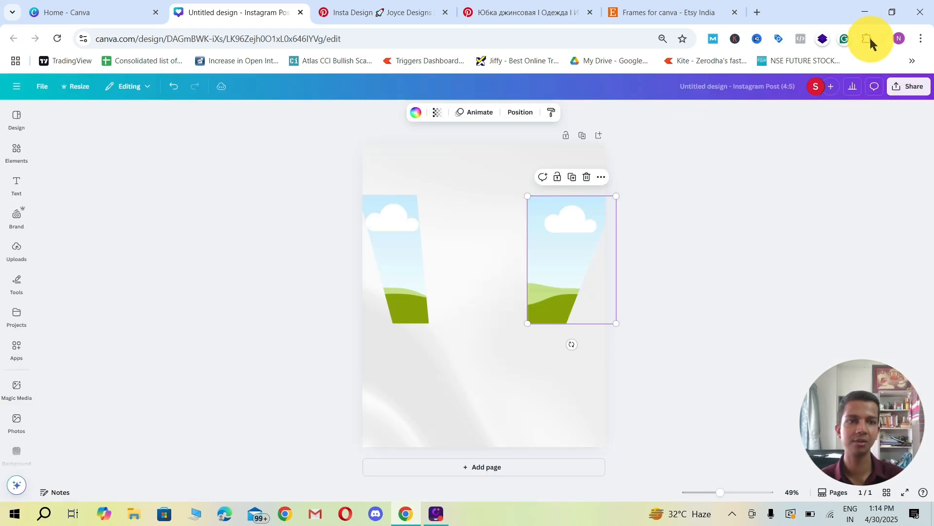
left_click_drag(574, 217, 387, 259)
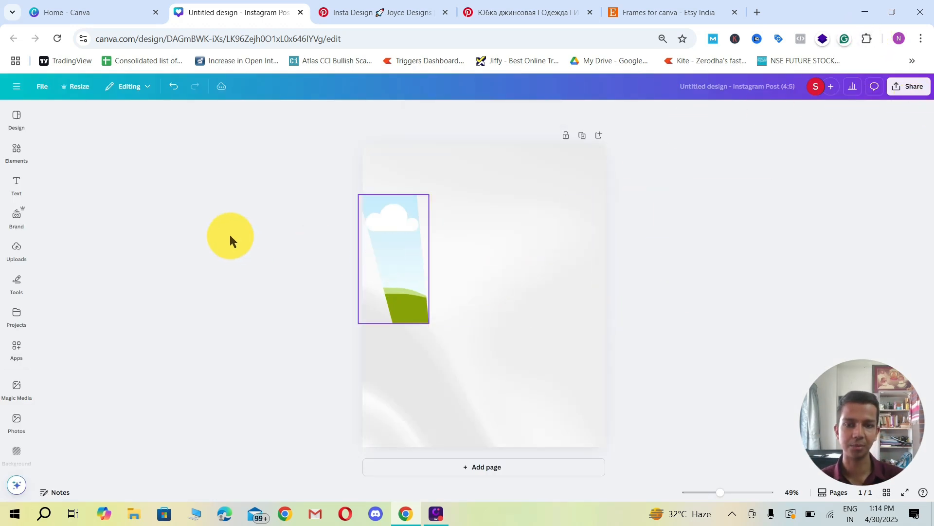
left_click_drag(230, 236, 228, 236)
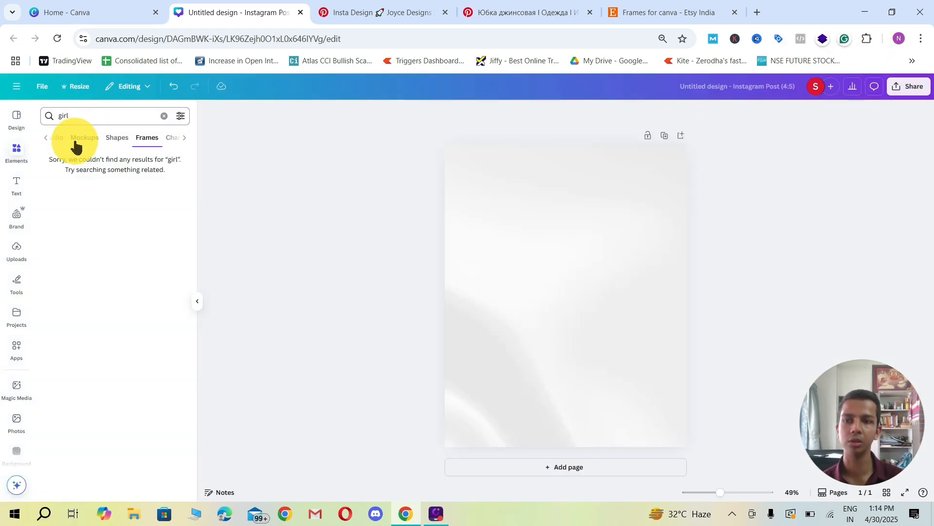
Step: Search the photo elements for "girl model"
left_click(75, 146)
left_click(62, 140)
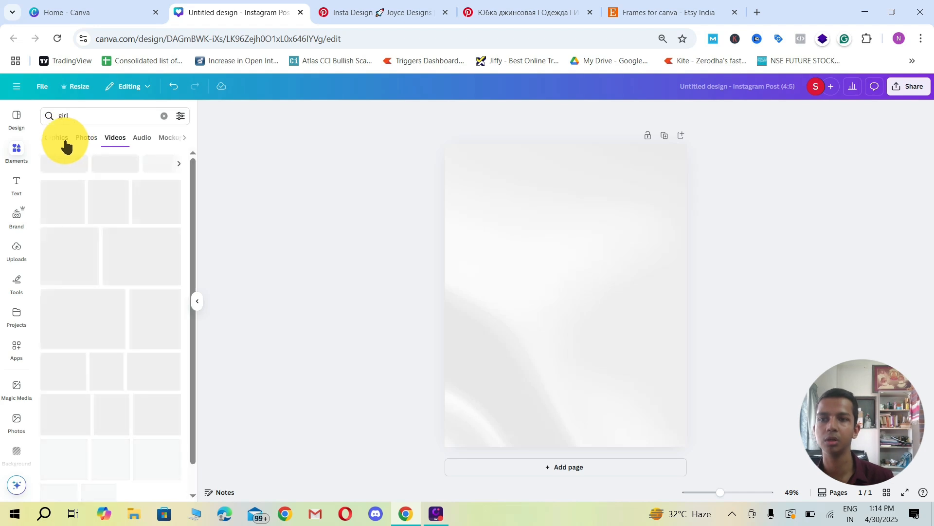
left_click(88, 140)
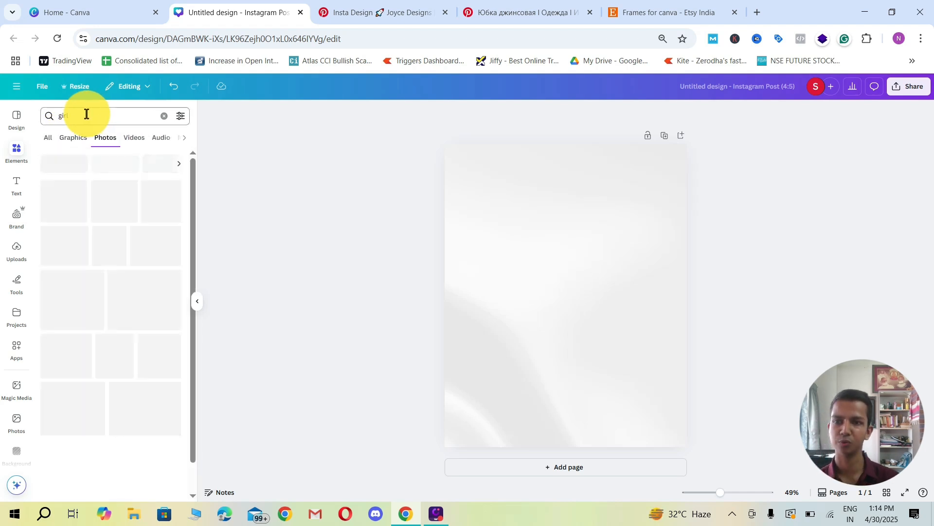
left_click(86, 114)
type("model")
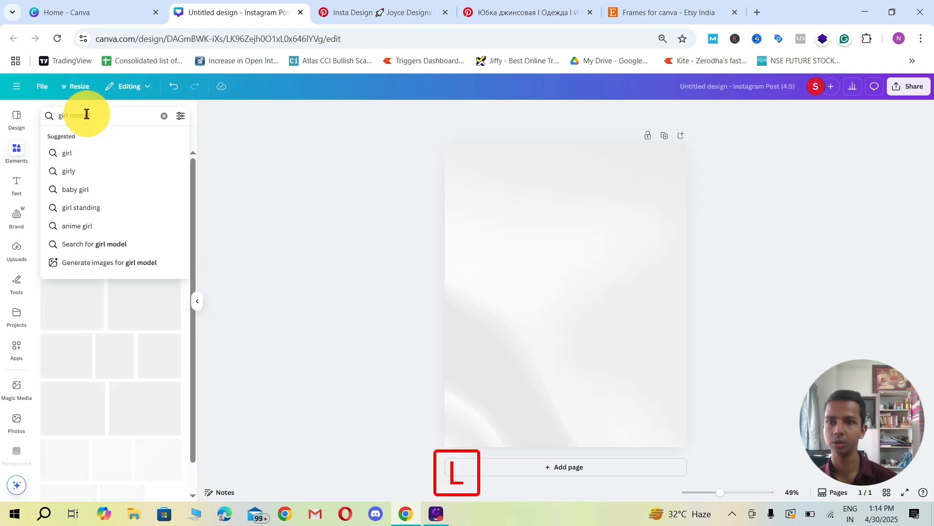
key("Return")
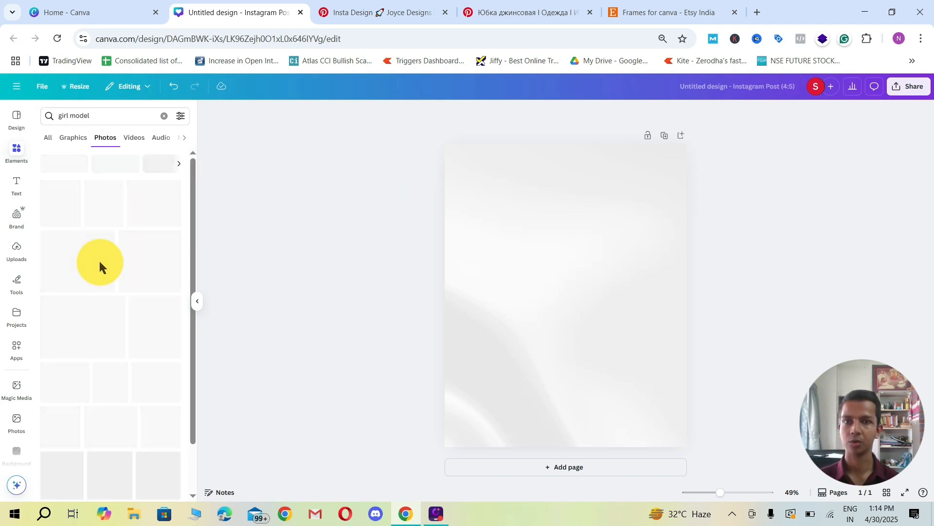
Step: Switch to Pinterest and review the denim skirt pin and the fashion posters beneath it for reference
left_click(488, 11)
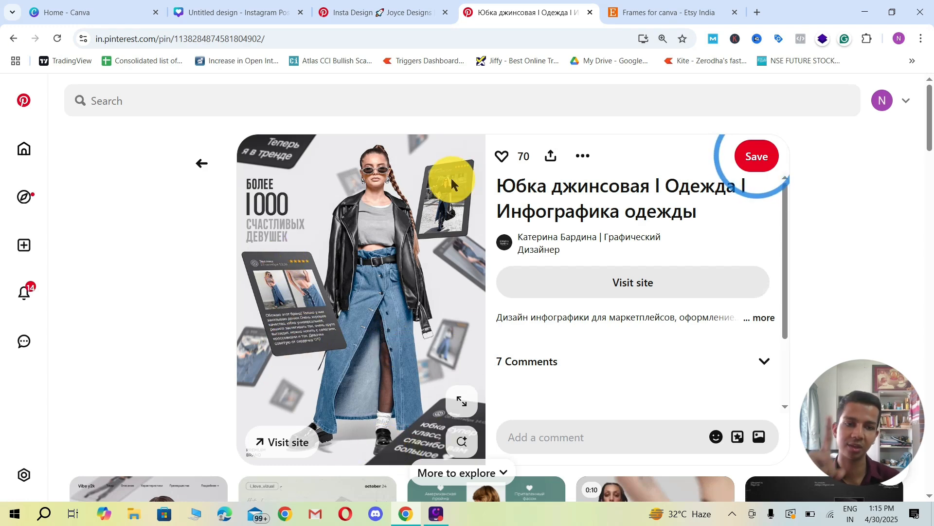
scroll(452, 181, "down", 5)
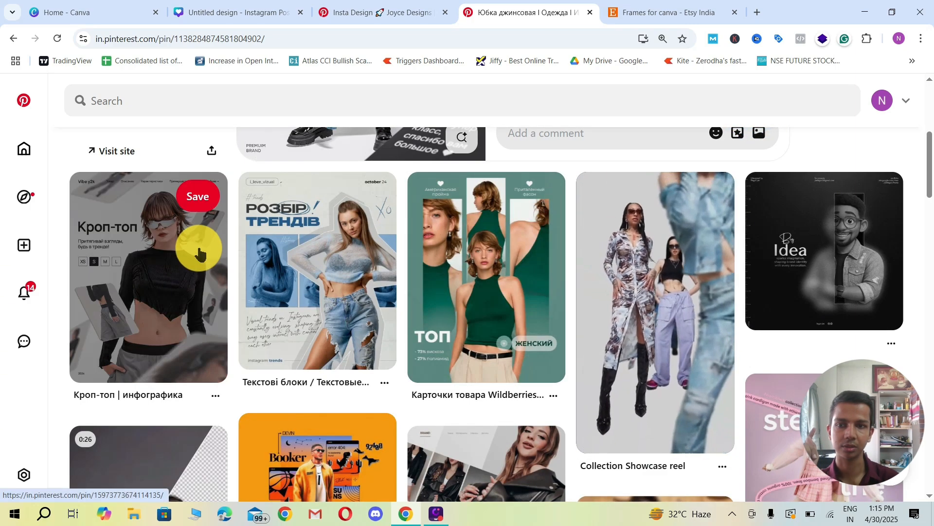
scroll(219, 331, "down", 5)
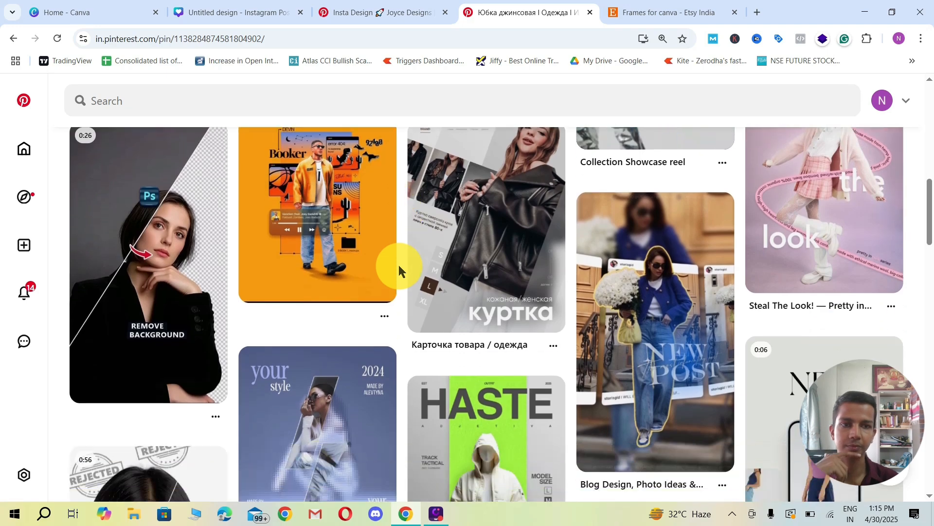
scroll(399, 266, "down", 5)
scroll(401, 265, "up", 7)
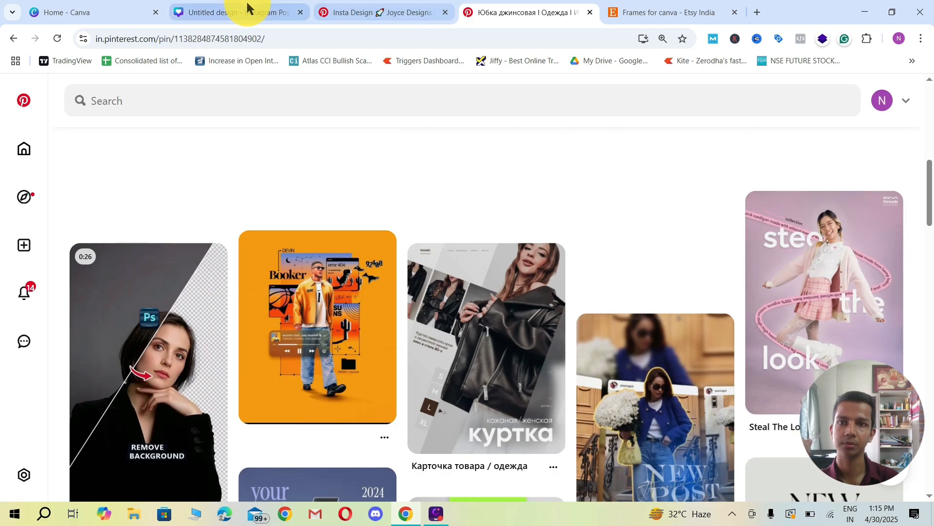
Step: Return to the Canva design, add the black-and-white photo of the seated model in a suit, and remove its background
left_click(247, 6)
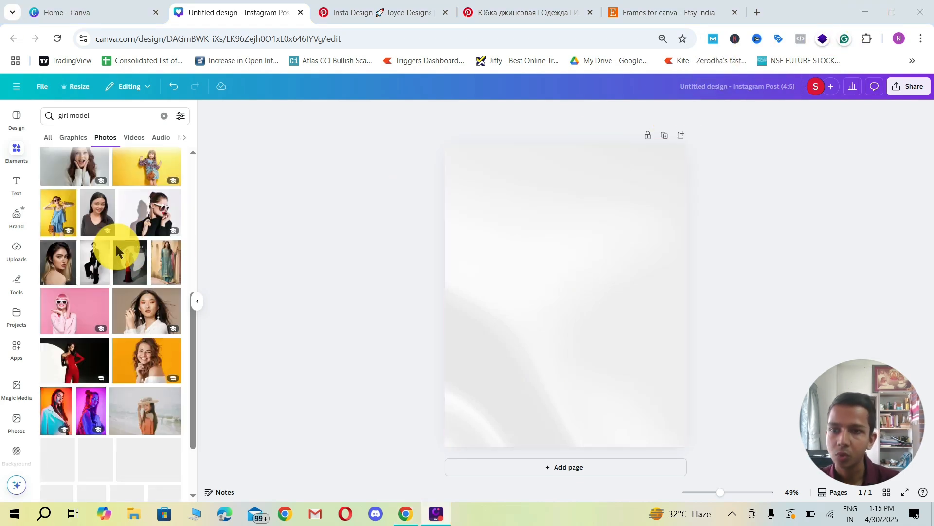
left_click(94, 269)
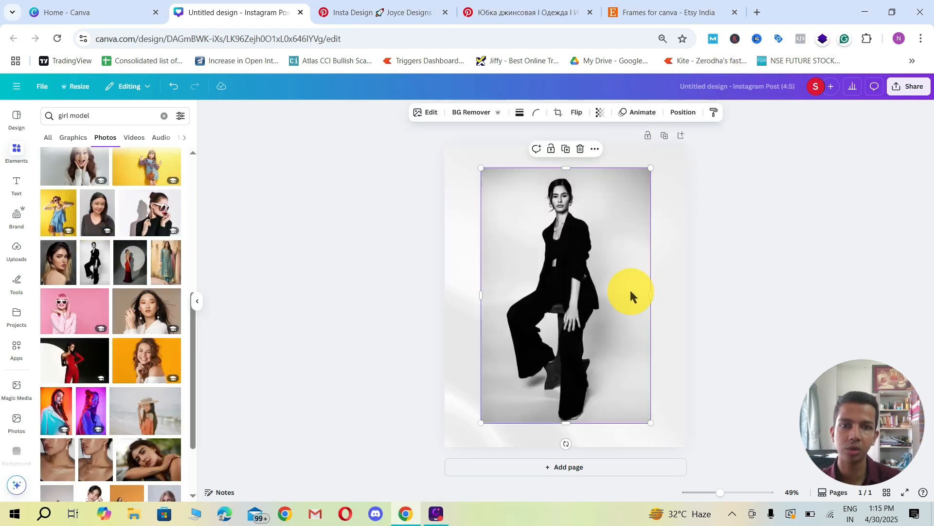
scroll(88, 321, "down", 5)
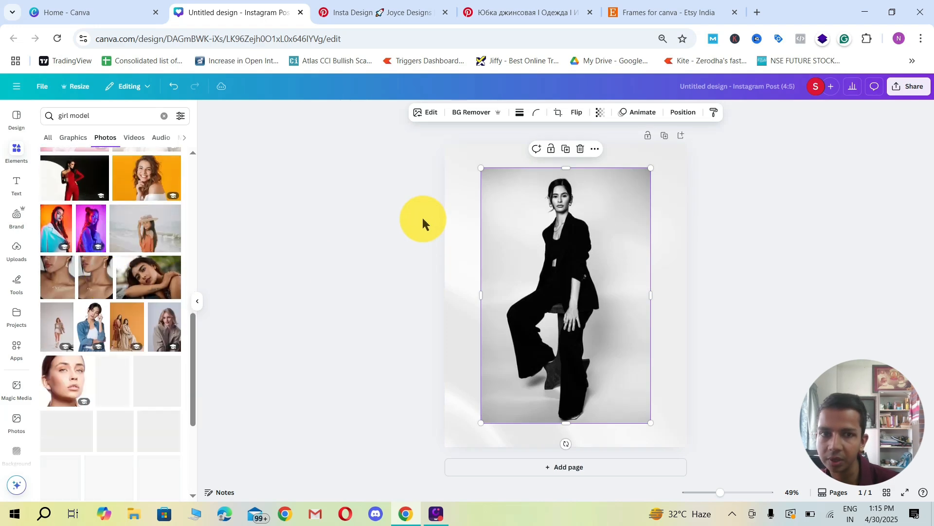
left_click(466, 113)
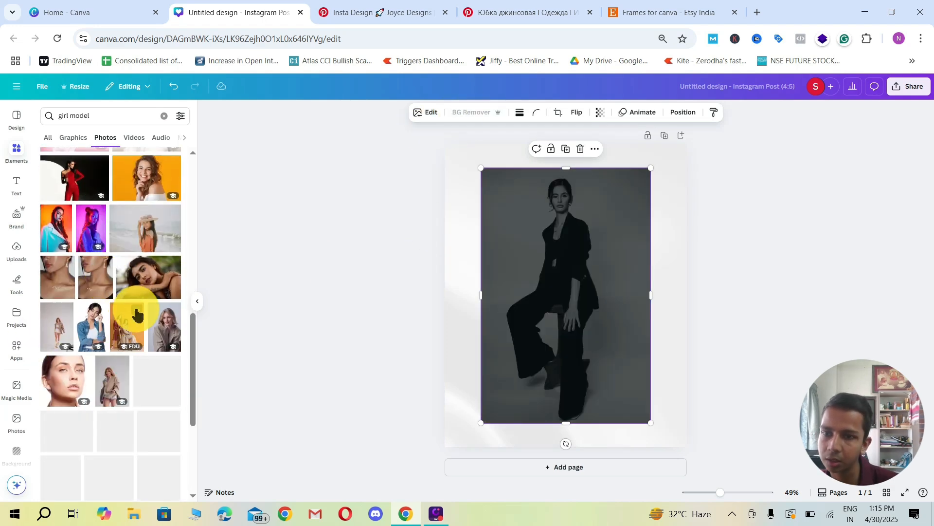
scroll(135, 311, "down", 1)
scroll(121, 314, "up", 5)
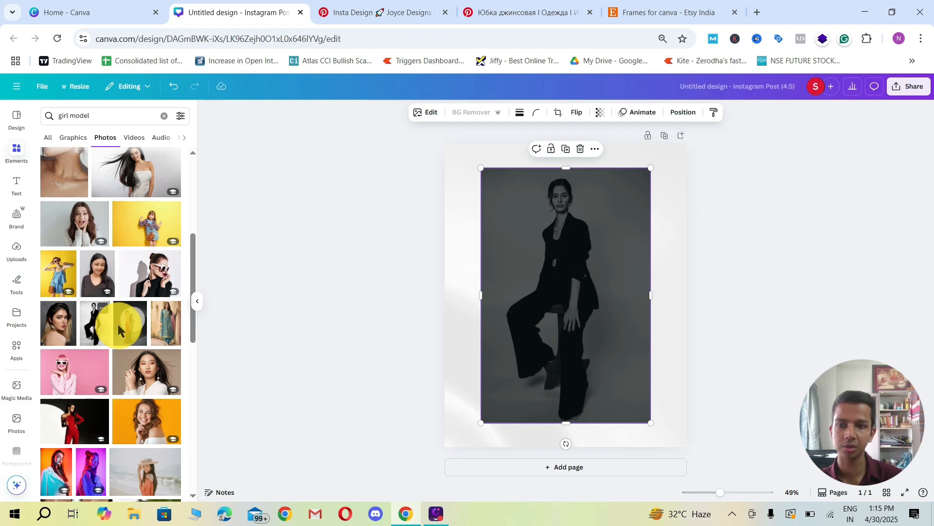
Step: Open the suit model photo's details in the results and move the cut-out model down to the page's lower edge
left_click_drag(474, 296, 790, 290)
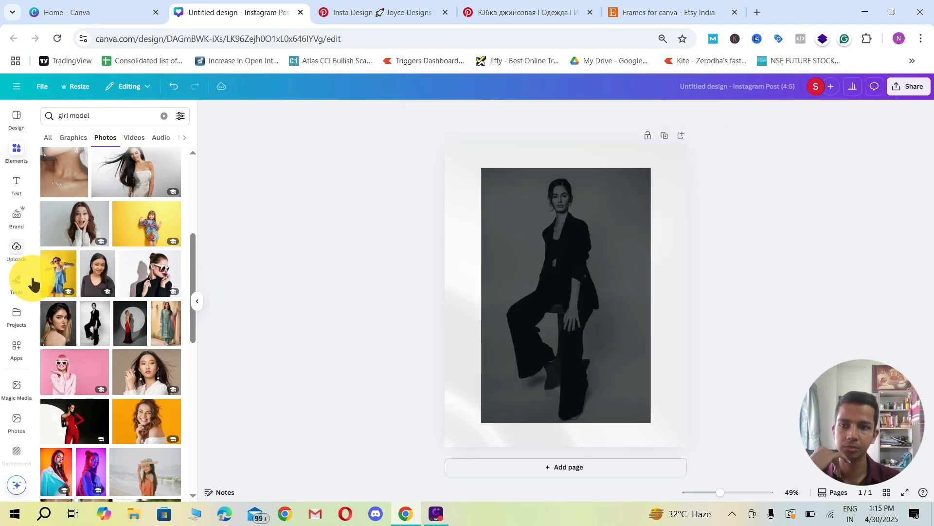
left_click(102, 311)
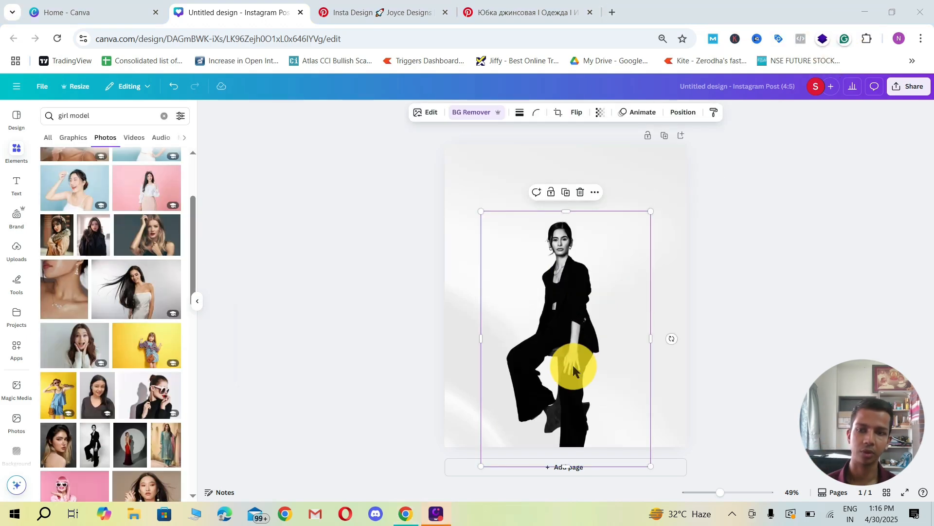
left_click_drag(574, 370, 578, 360)
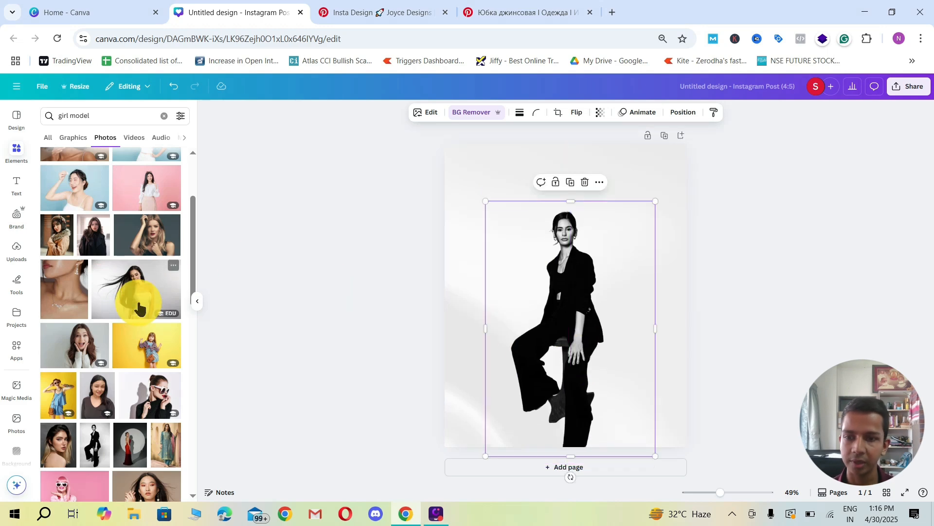
Step: Look through more of the "girl model" photos for other suitable models
scroll(140, 317, "down", 3)
scroll(141, 316, "down", 4)
scroll(139, 298, "up", 10)
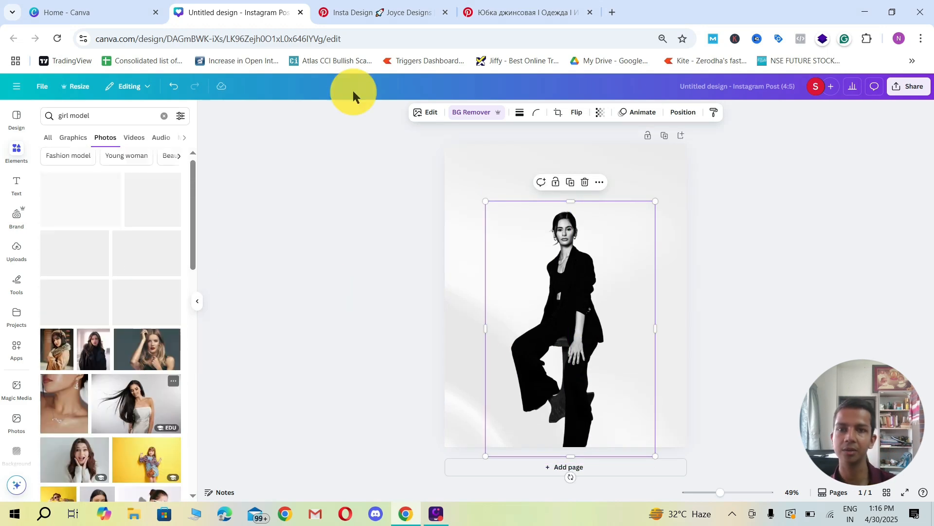
Step: Check the denim skirt pin on Pinterest again, and add a blank second page to the Canva design
left_click(491, 12)
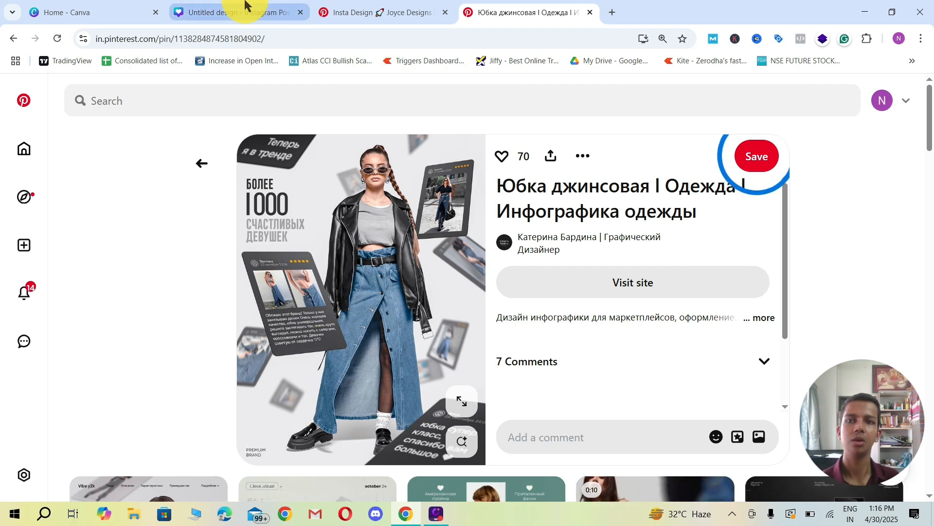
left_click(268, 10)
left_click(495, 476)
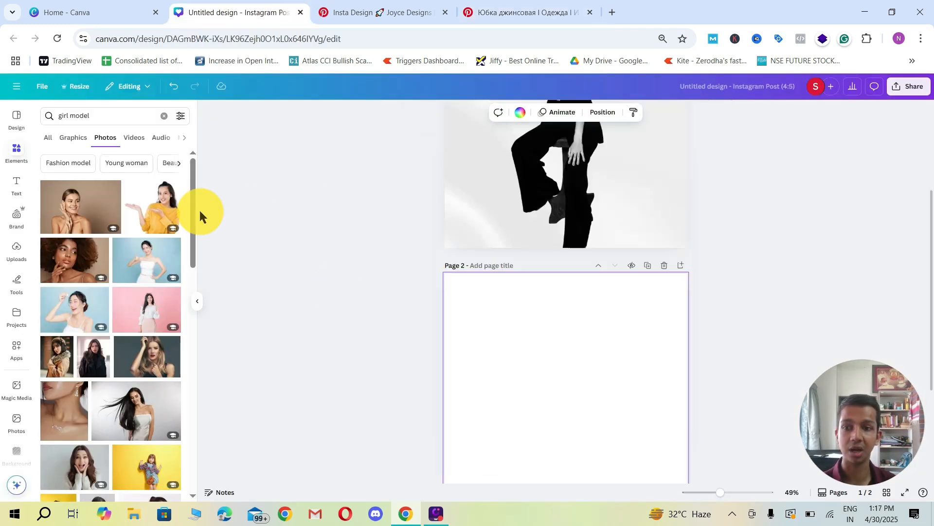
Step: Search the design templates for "product cart" and look through the resulting layouts for a usable product card
left_click(16, 117)
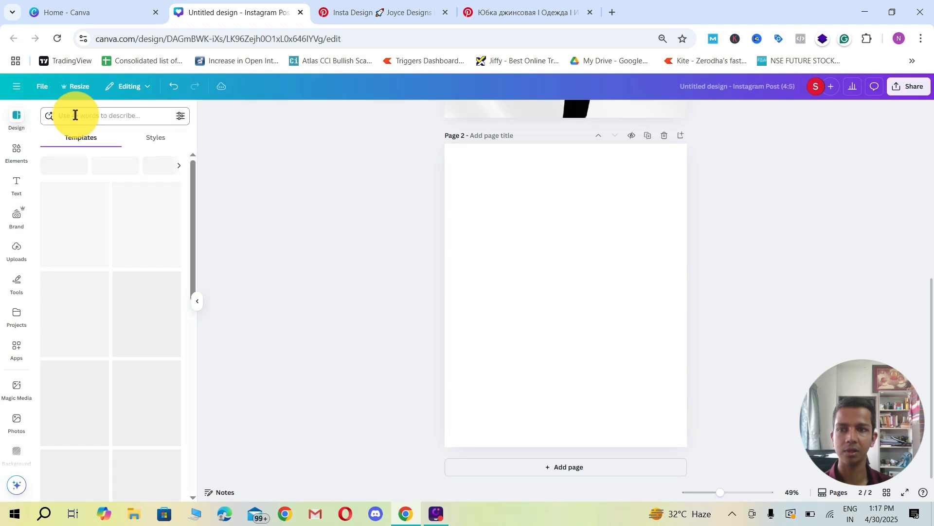
left_click(75, 115)
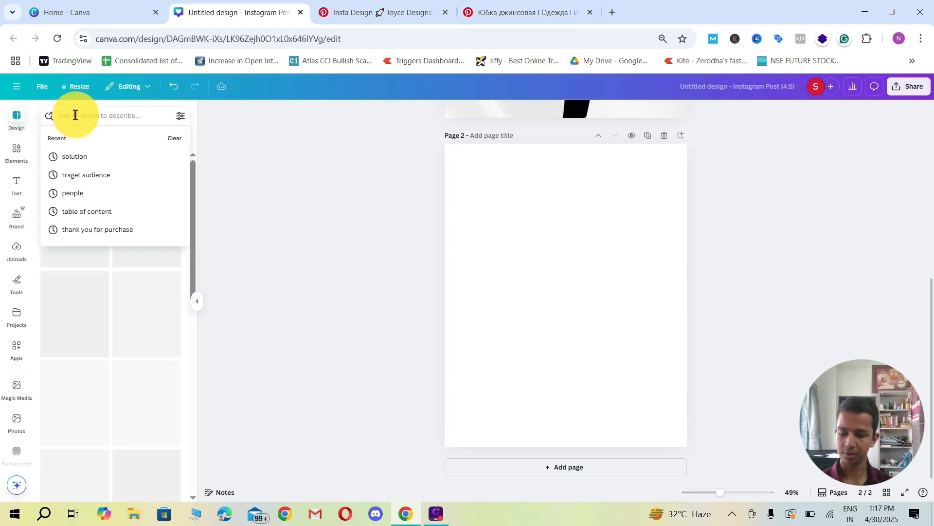
type("product card")
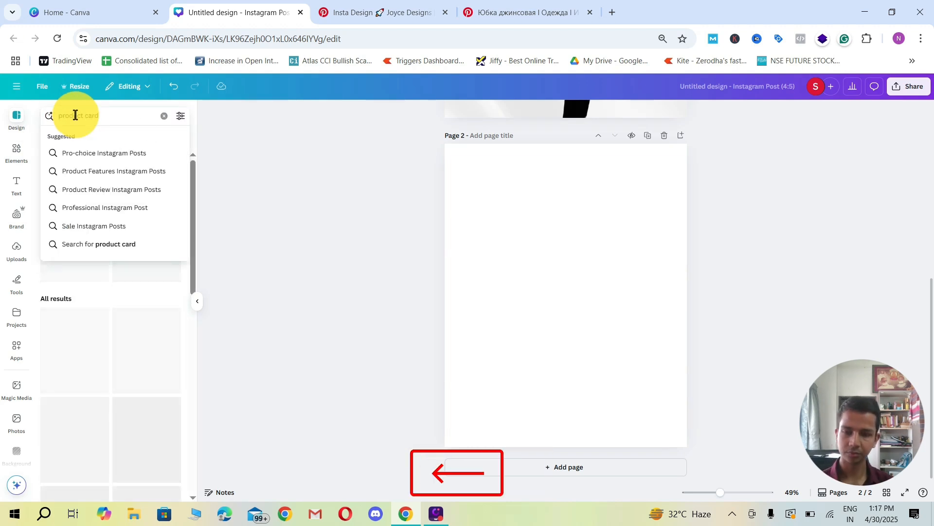
key("BackSpace")
type("t")
key("Return")
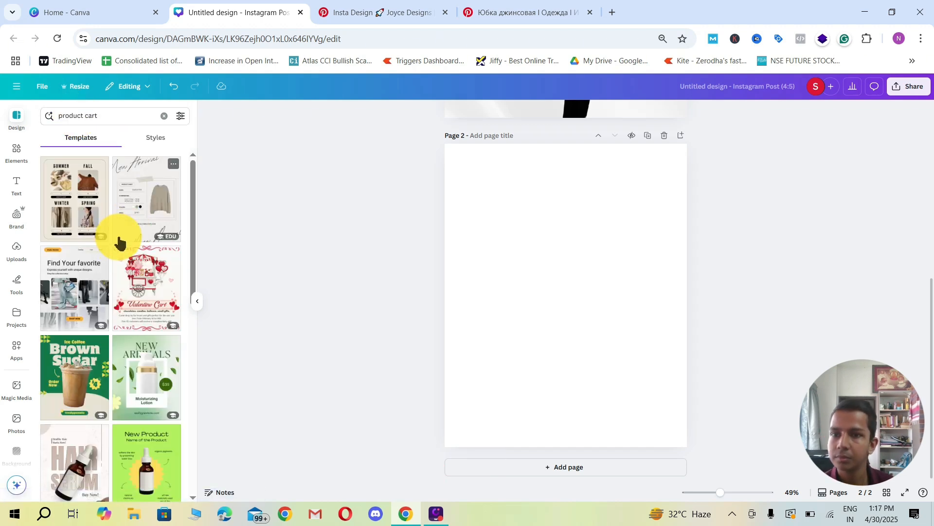
scroll(117, 292, "down", 6)
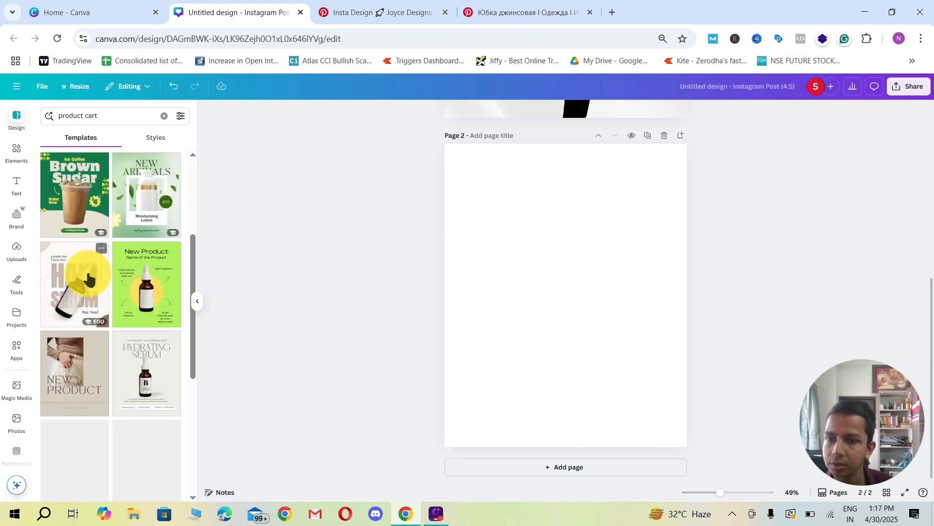
scroll(112, 311, "up", 1)
scroll(113, 311, "down", 4)
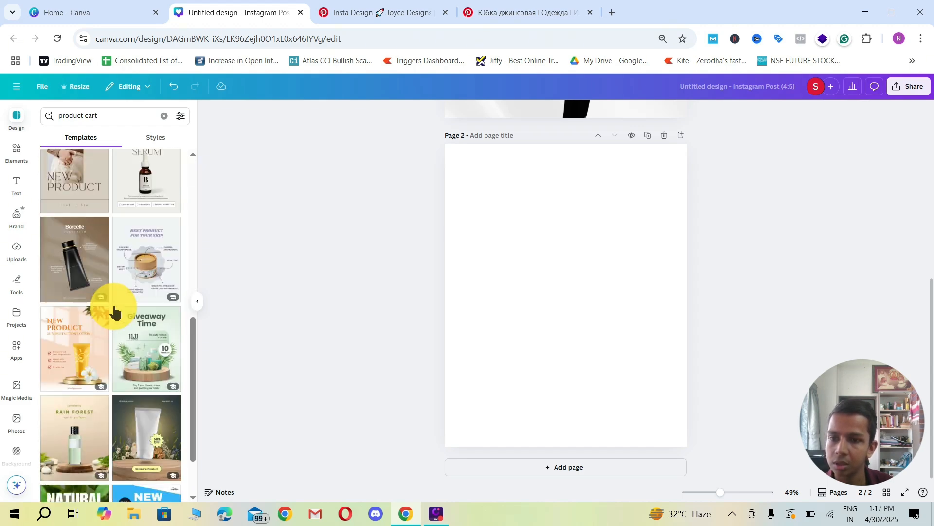
scroll(112, 312, "up", 9)
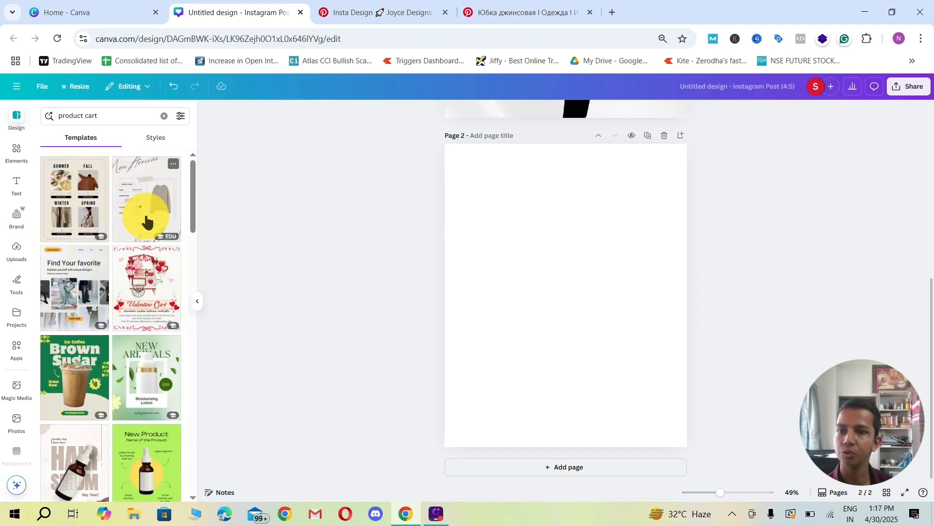
Step: Apply the New Arrivals product sheet template, and add the black dress page of the Beige Modern New Arrival Carousel from its related templates
left_click(152, 214)
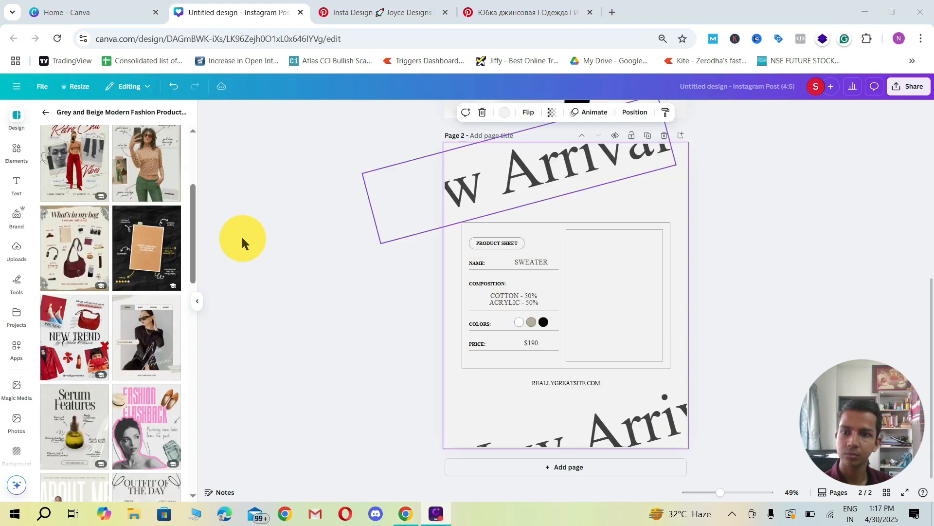
scroll(90, 287, "down", 3)
scroll(125, 273, "down", 4)
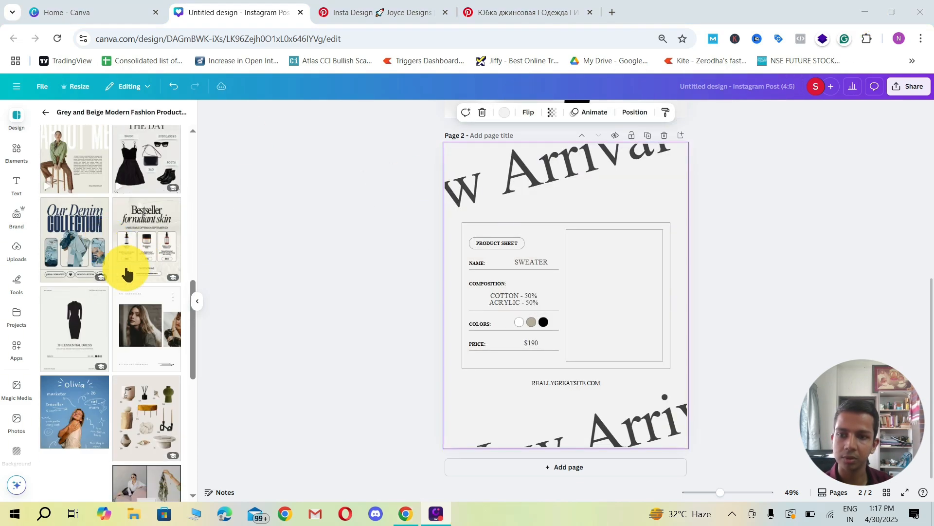
scroll(109, 282, "up", 4)
scroll(110, 282, "up", 1)
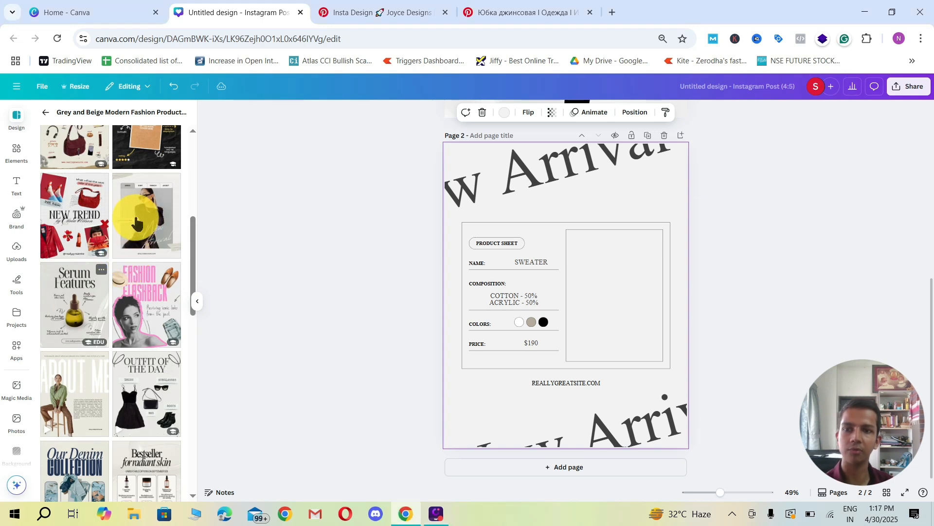
mouse_move(136, 223)
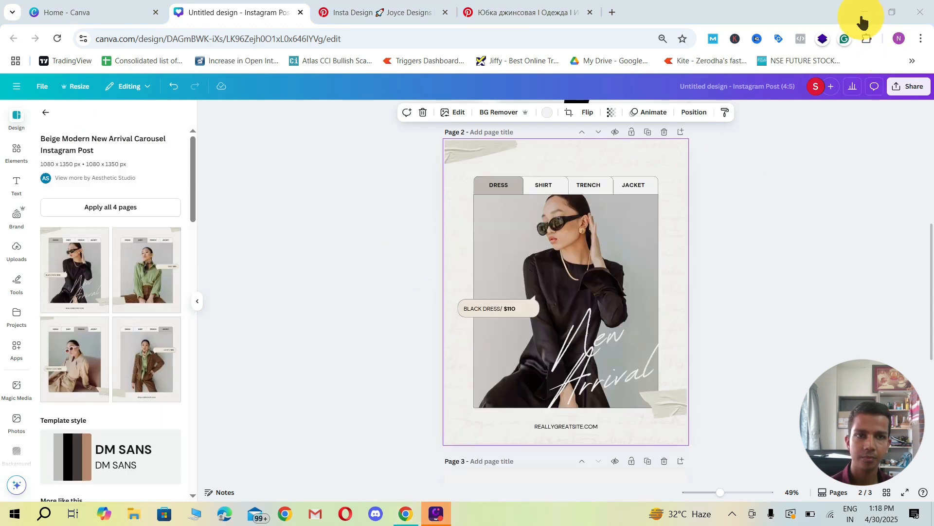
Step: Download only page 2 with the black dress card as a PNG
scroll(646, 246, "up", 1)
scroll(647, 247, "down", 2)
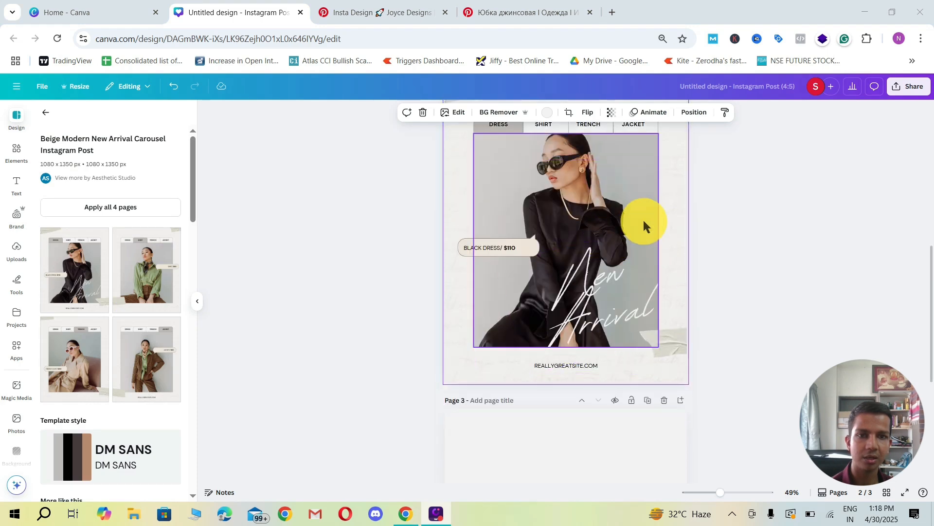
scroll(643, 218, "up", 1)
left_click(907, 87)
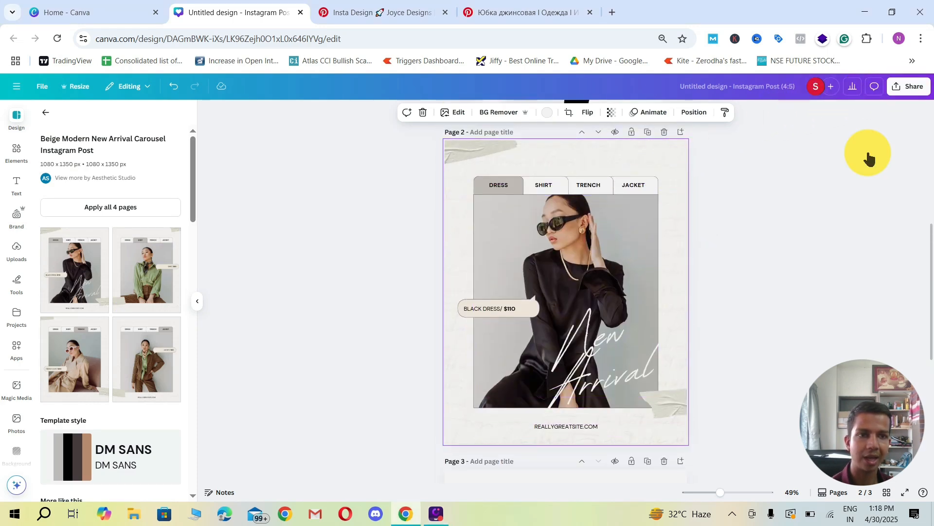
left_click(755, 254)
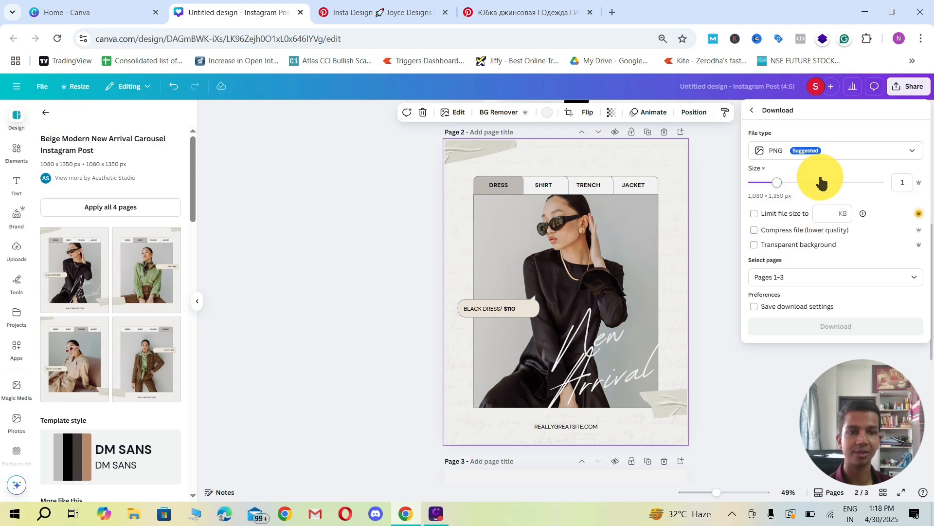
left_click(793, 284)
left_click(788, 321)
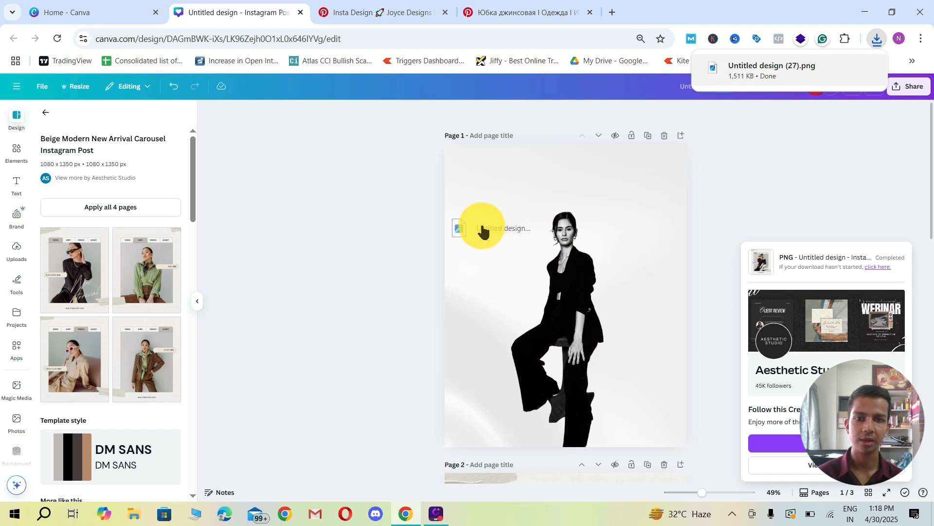
Step: Place the downloaded card PNG on page 1 over the model and check the tilted cards in the denim skirt pin on Pinterest
left_click_drag(481, 222, 366, 213)
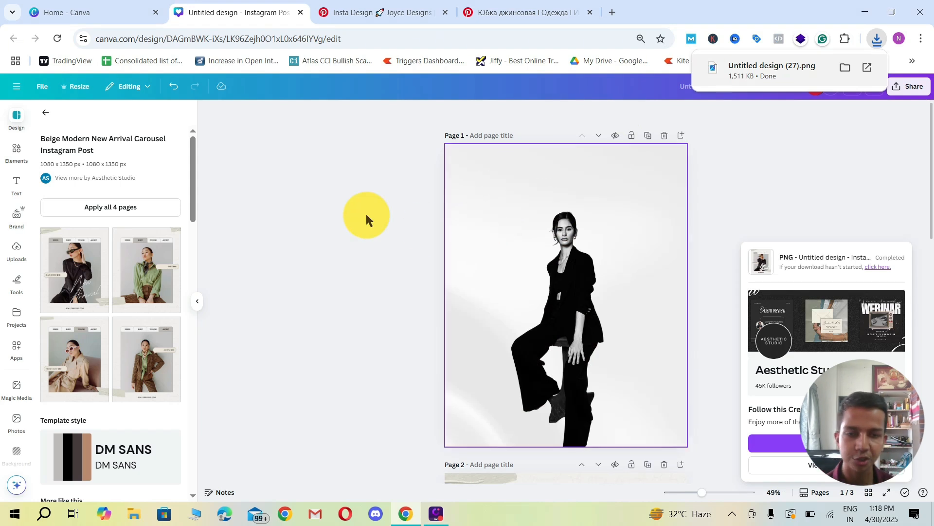
left_click_drag(588, 293, 532, 244)
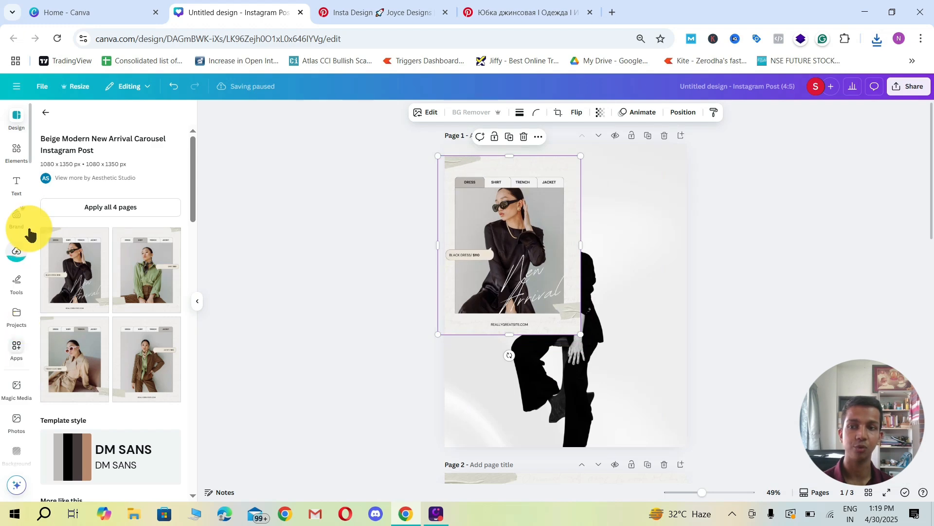
left_click(490, 8)
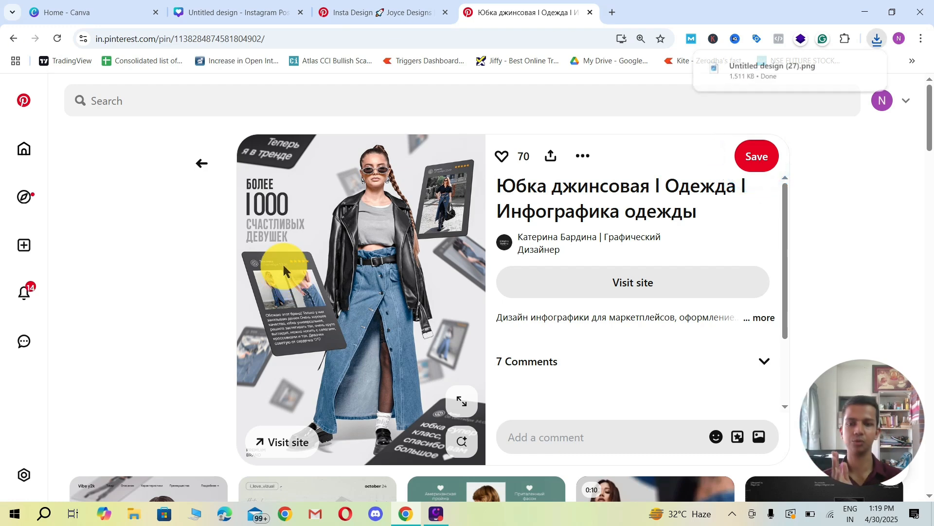
left_click(242, 16)
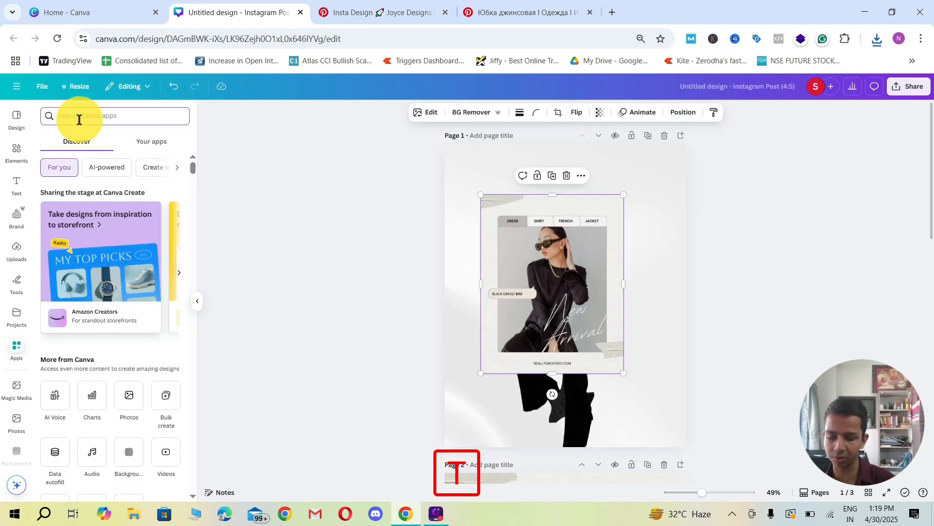
Step: Search the Canva apps for "tranform image"
type("rm ima")
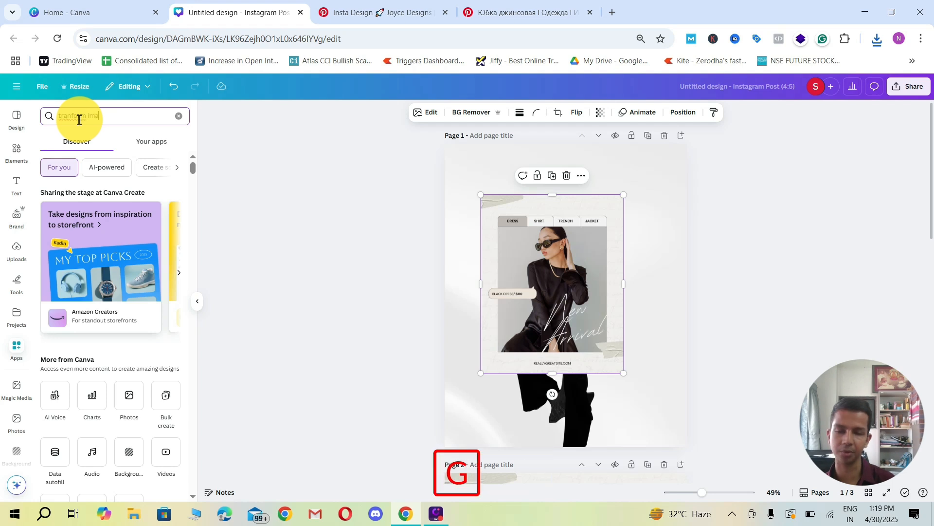
type("ge")
key("Return")
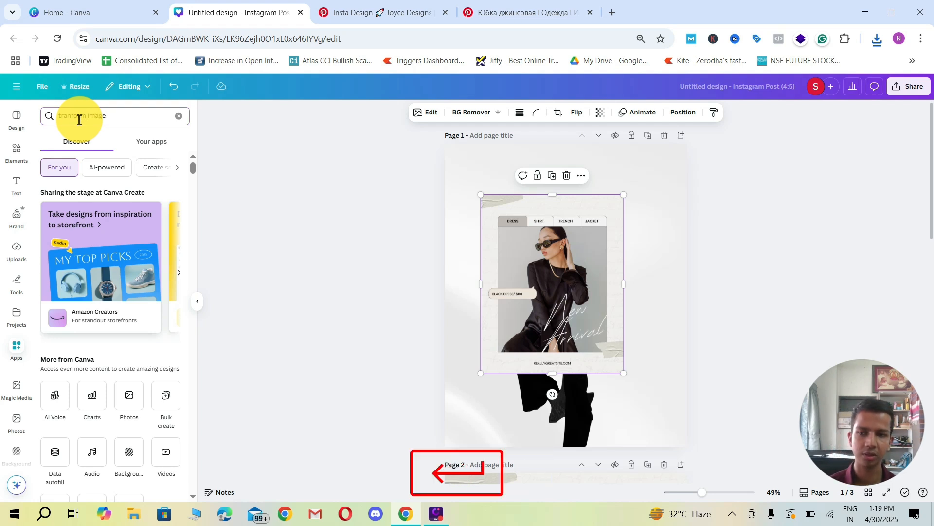
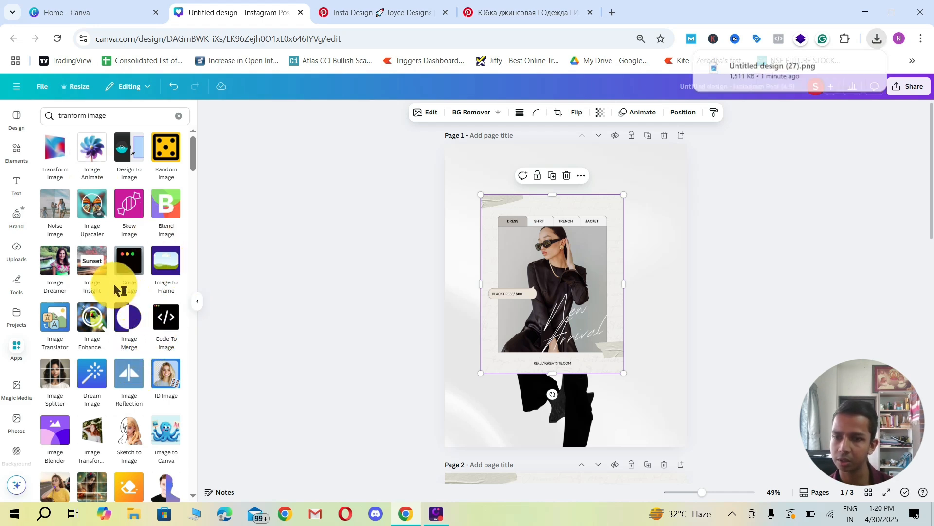
Step: Find the Transform Image app in the search results and load Untitled design (27).png into it
scroll(114, 288, "down", 4)
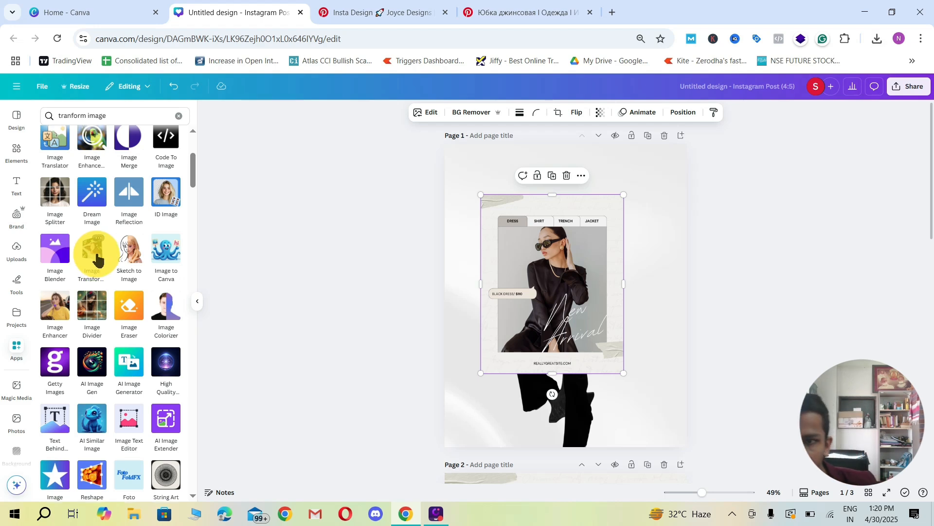
scroll(91, 258, "up", 3)
scroll(78, 258, "down", 1)
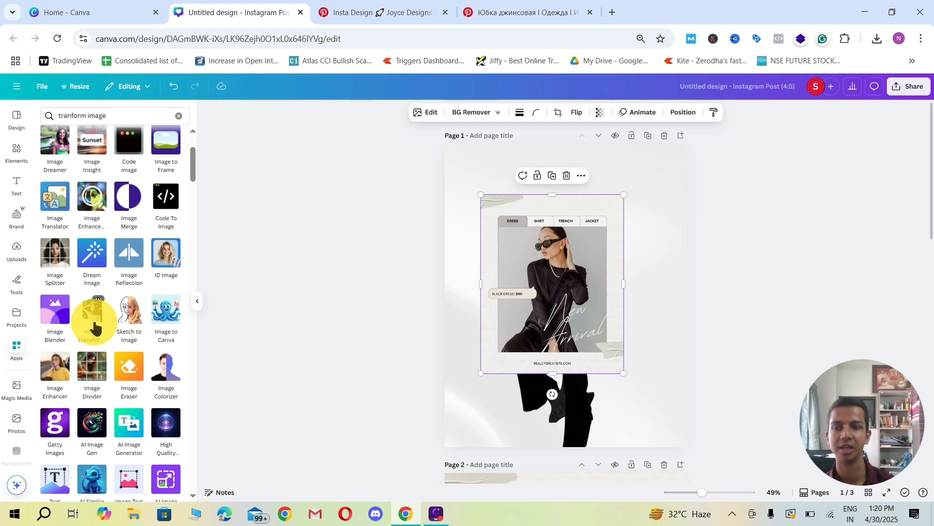
scroll(94, 323, "up", 3)
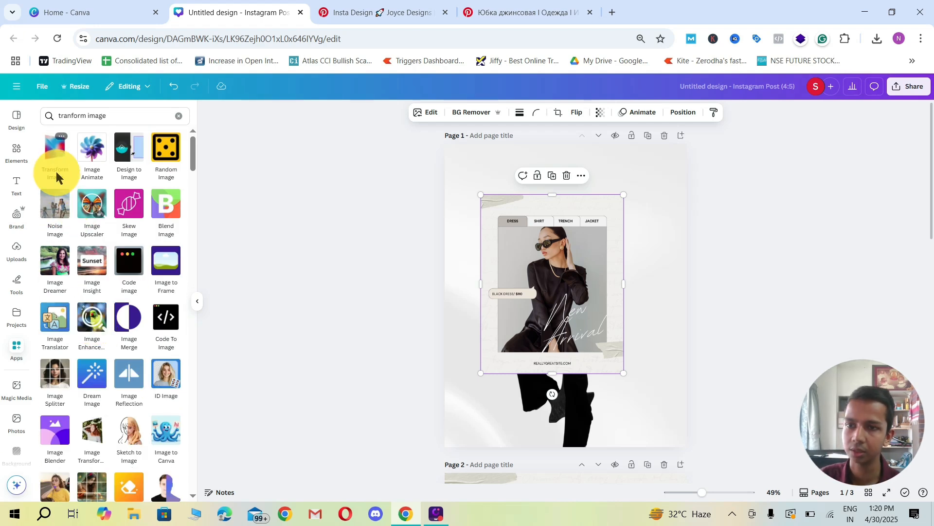
left_click(54, 153)
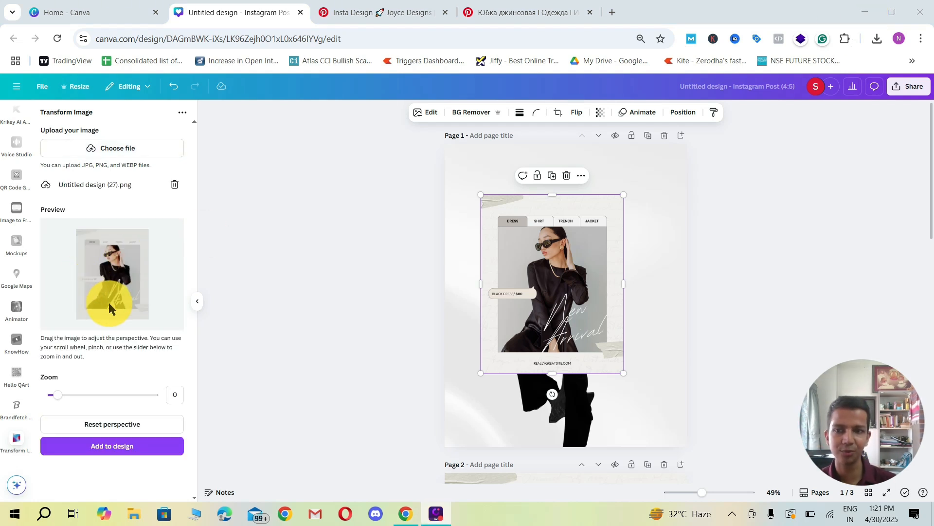
Step: Tilt the card image in perspective like the pin's review card left of the model, and add it to the design
left_click_drag(109, 302, 128, 299)
left_click(519, 14)
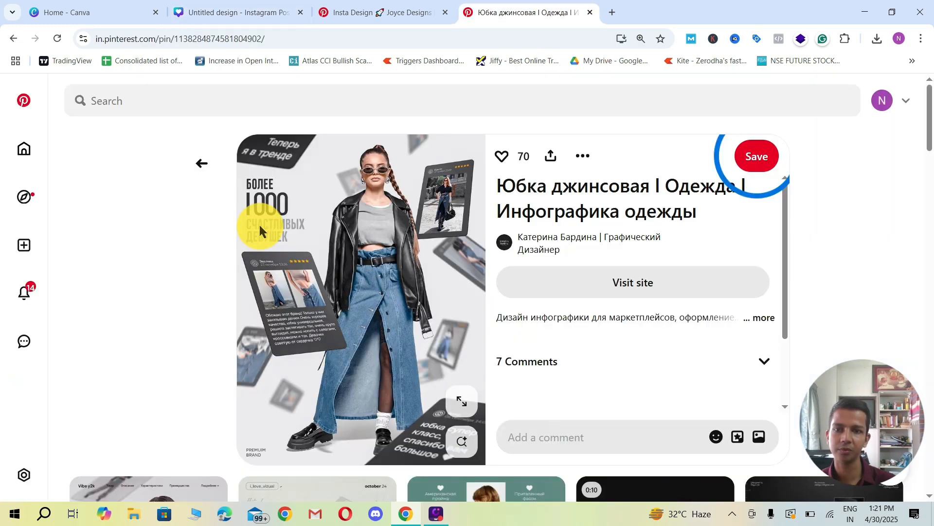
left_click(262, 15)
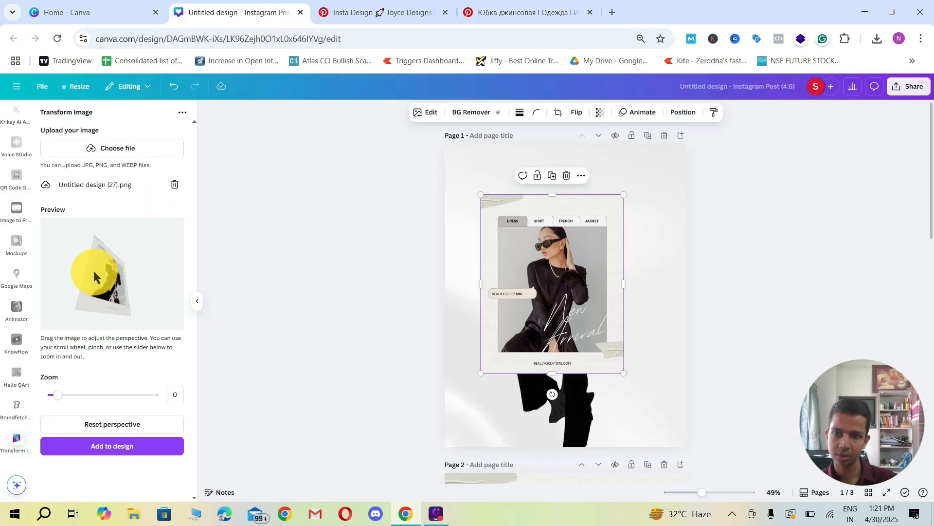
left_click_drag(88, 256, 116, 310)
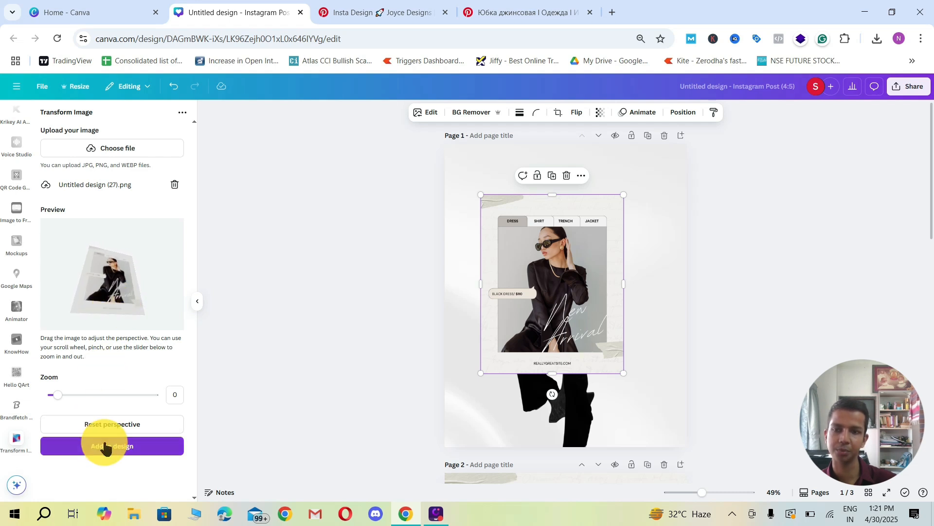
left_click(94, 452)
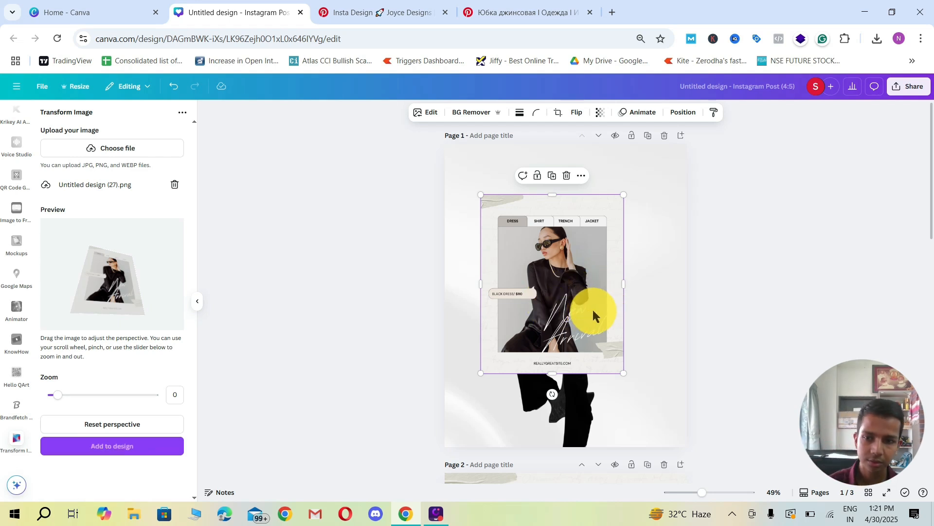
Step: Replace the flat card on page 1 with the perspective-tilted card by cutting the tilted one, removing the flat one and pasting
left_click_drag(605, 323, 549, 277)
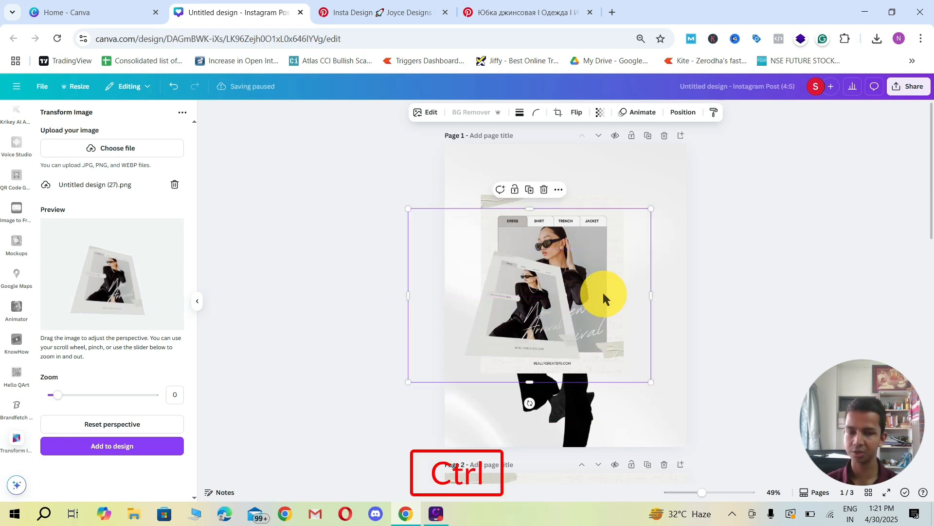
key("ctrl+x")
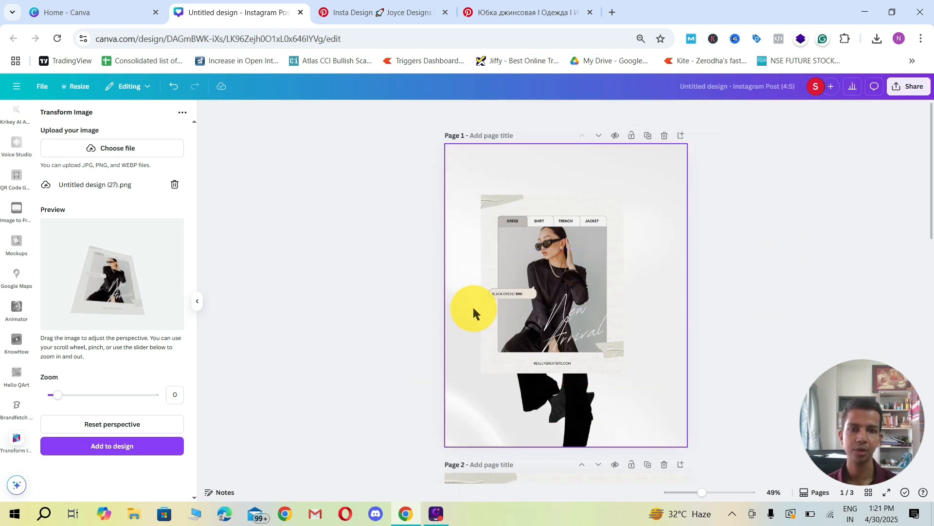
scroll(464, 267, "down", 6)
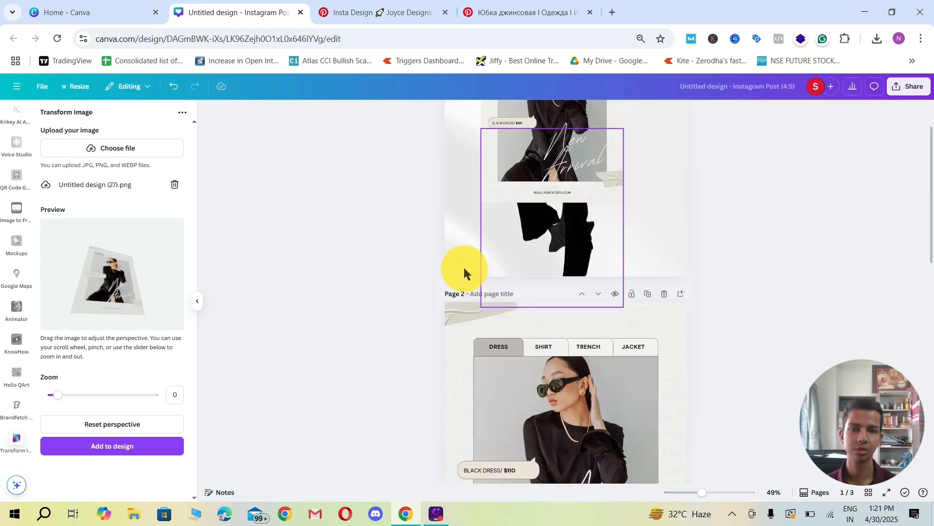
scroll(457, 267, "up", 6)
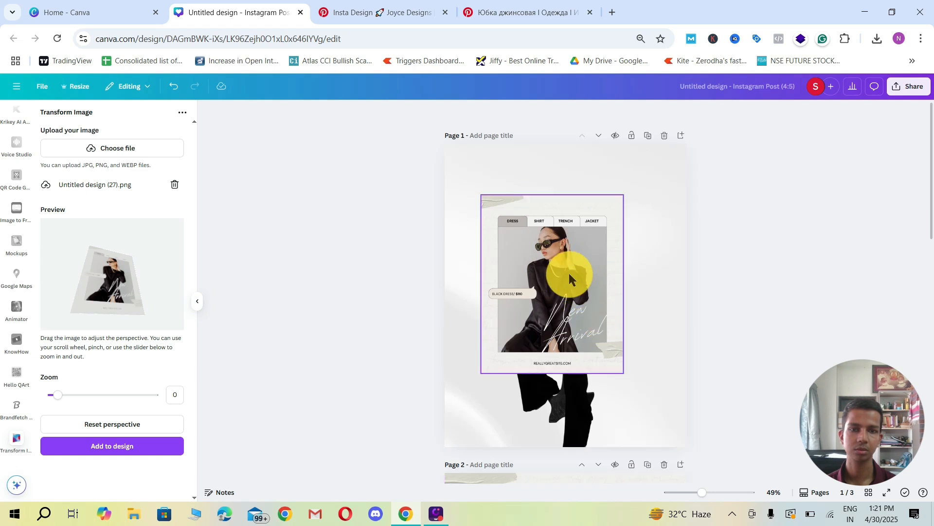
left_click_drag(529, 243, 767, 269)
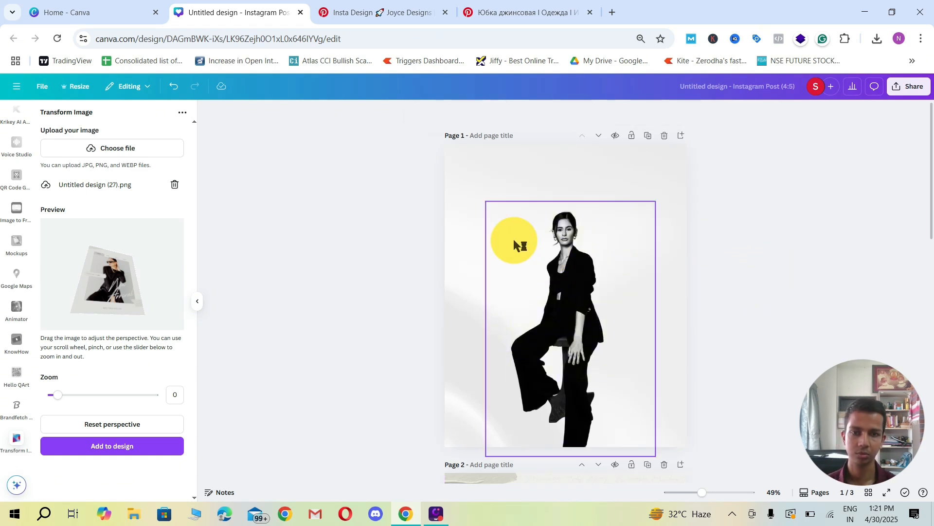
key("ctrl+v")
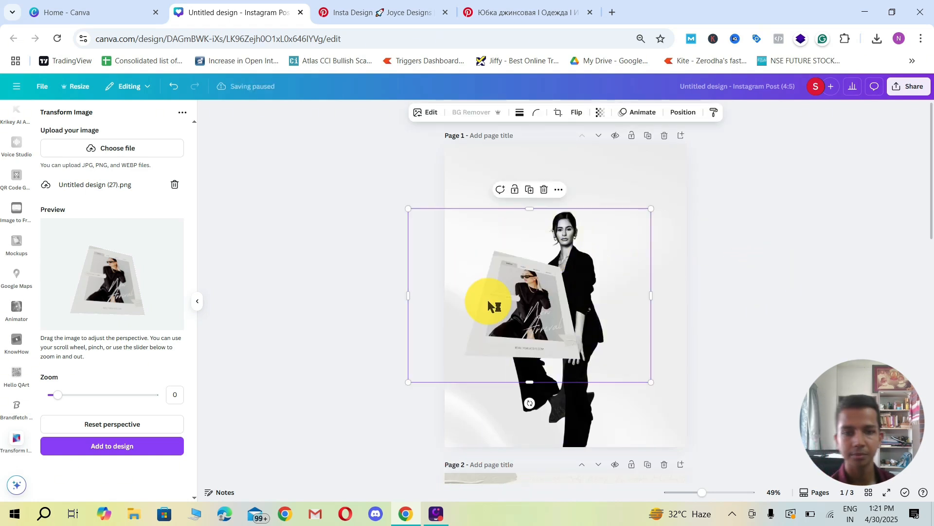
Step: Rotate the tilted card slightly counterclockwise, compare it with the denim skirt pin, and make it smaller beside the model's left side
left_click_drag(531, 402, 553, 403)
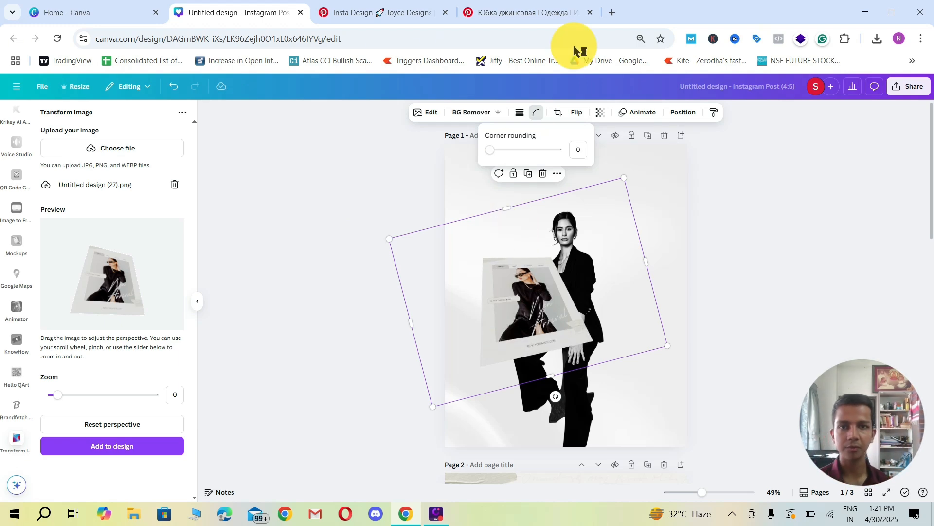
left_click(511, 14)
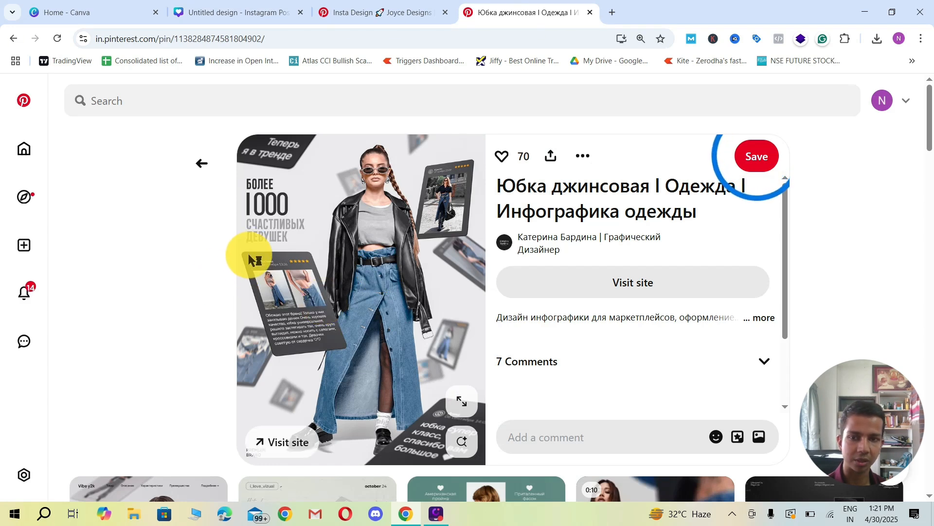
left_click(352, 13)
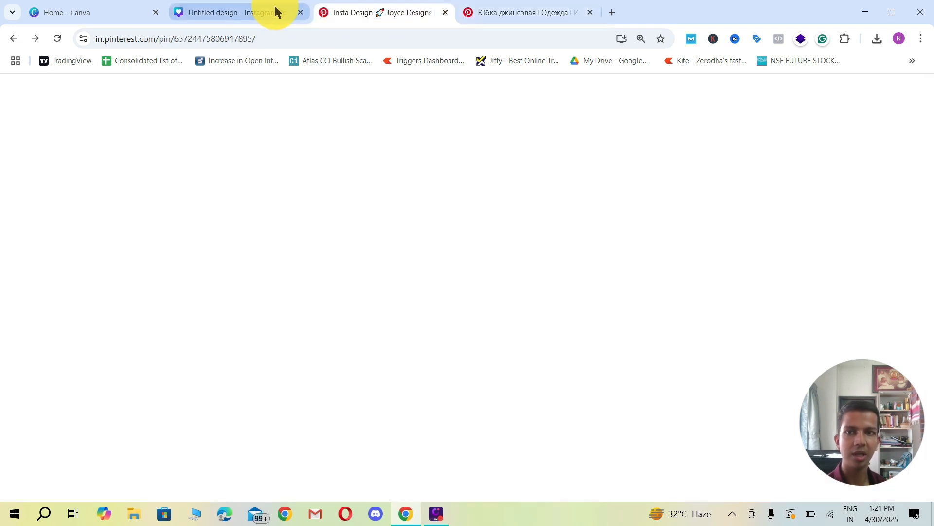
left_click(243, 9)
scroll(779, 278, "down", 5)
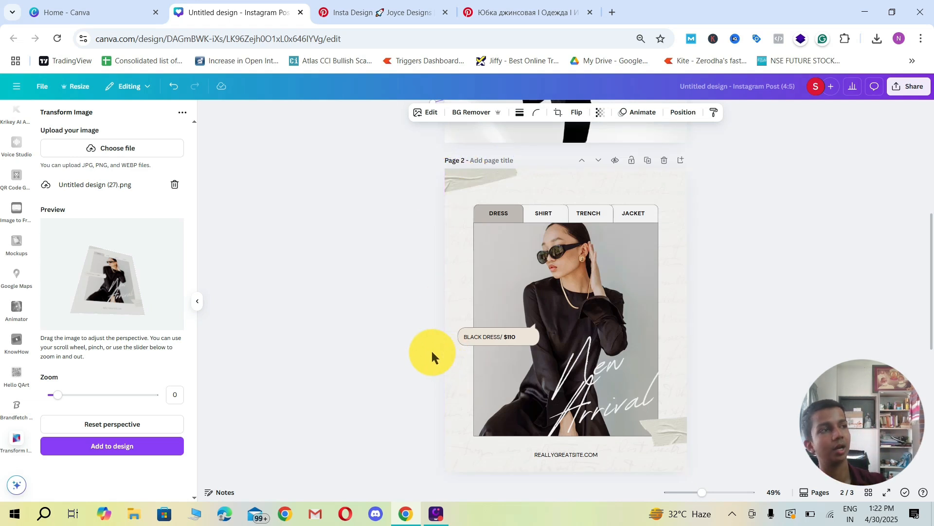
scroll(443, 356, "up", 5)
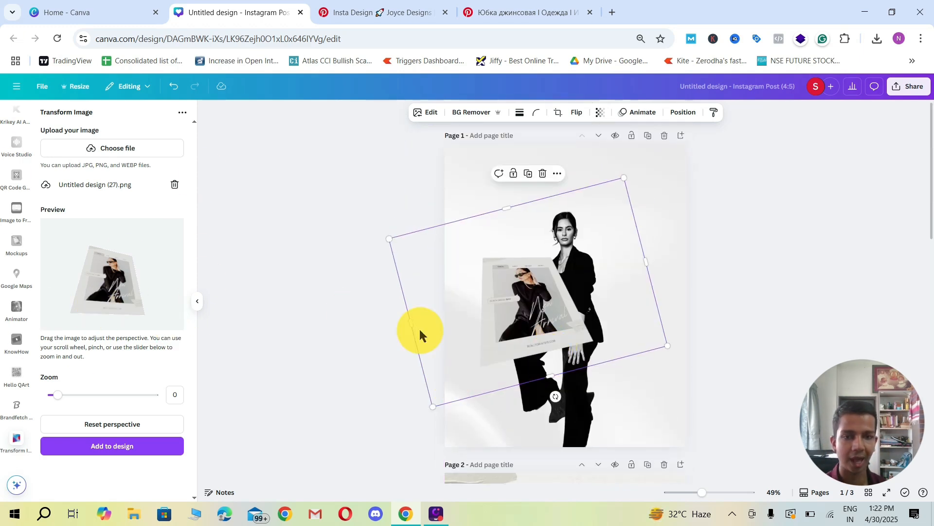
left_click_drag(548, 357, 540, 366)
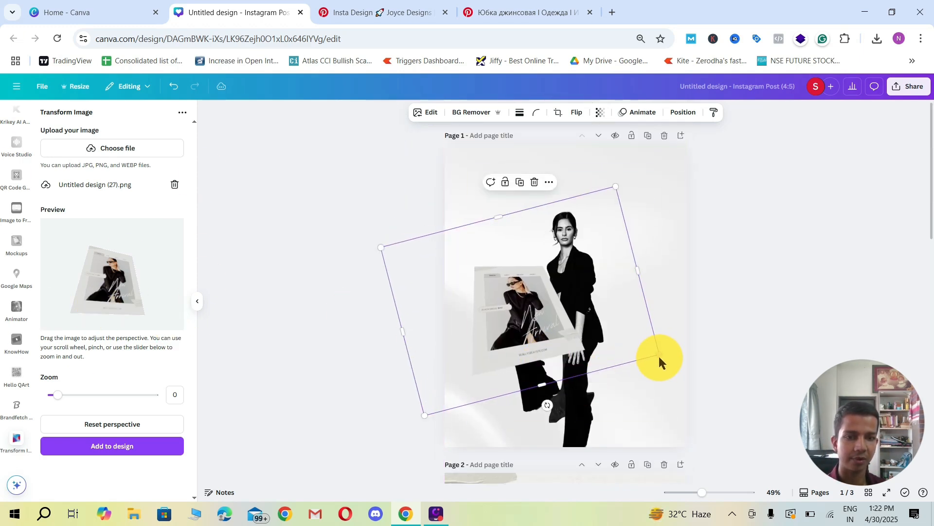
left_click_drag(659, 358, 636, 345)
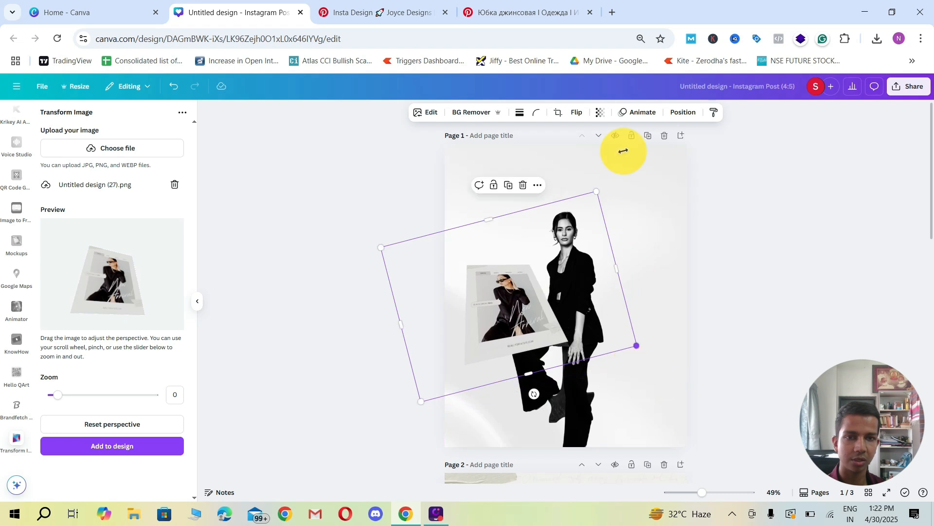
Step: Try layering the tilted card behind the model and compare the overlap with the denim skirt pin
left_click(677, 113)
left_click(143, 135)
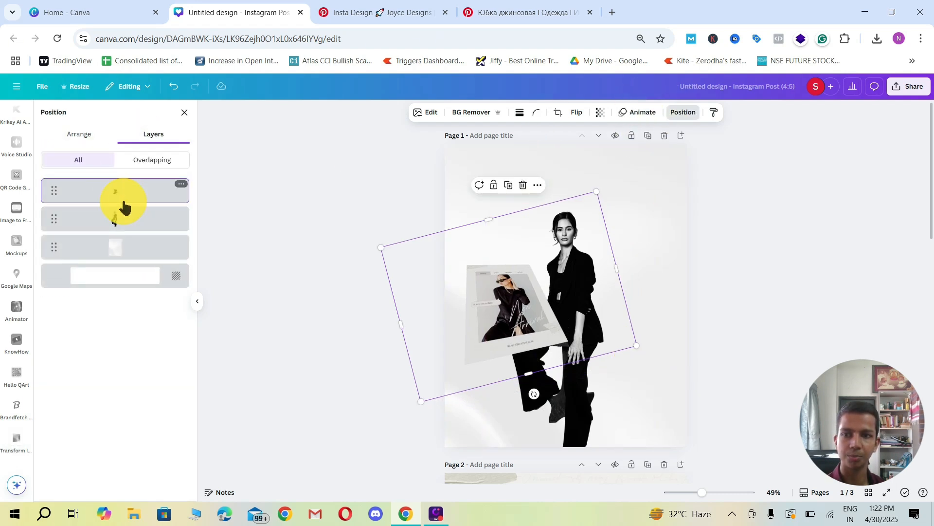
mouse_move(125, 207)
left_mouse_down()
mouse_move(114, 251)
mouse_move(111, 214)
left_mouse_up()
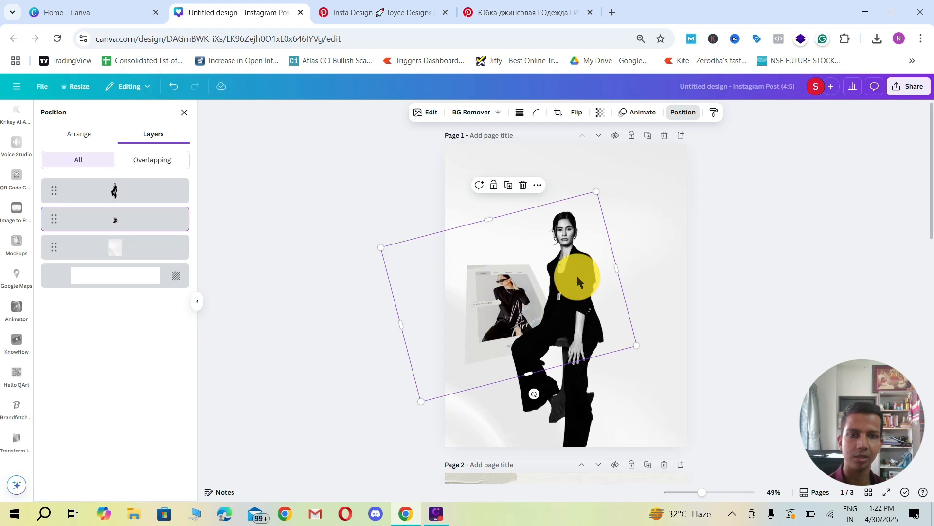
left_click(475, 14)
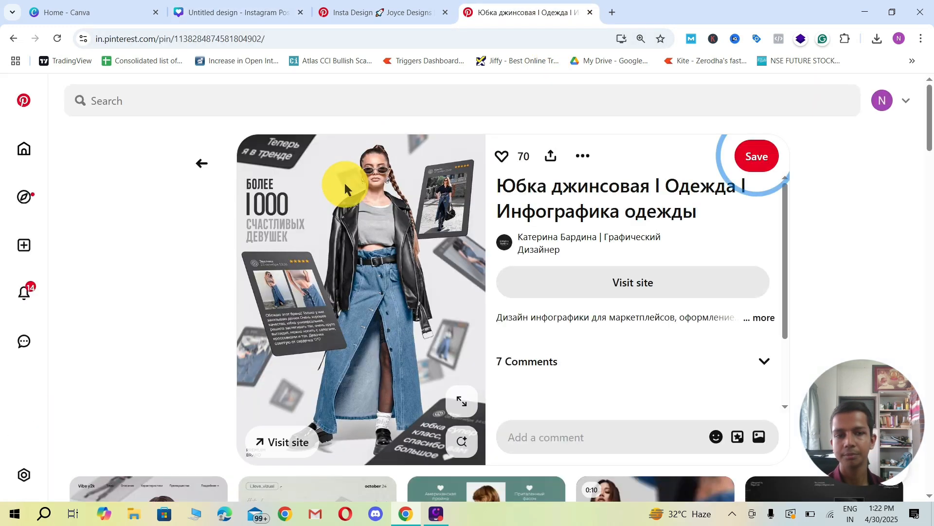
left_click(248, 19)
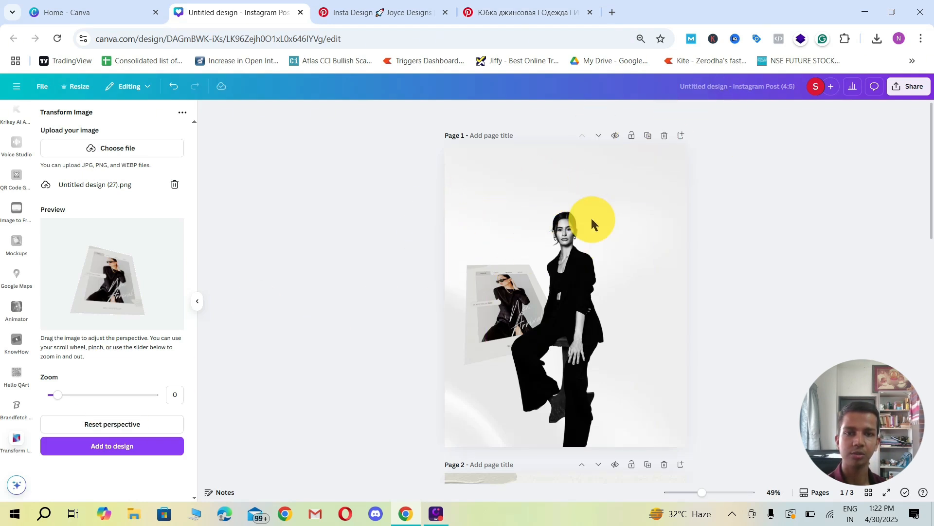
Step: Bring the tilted card layer in front of the model and shrink the card toward its lower-left corner
left_click(483, 287)
left_click(681, 113)
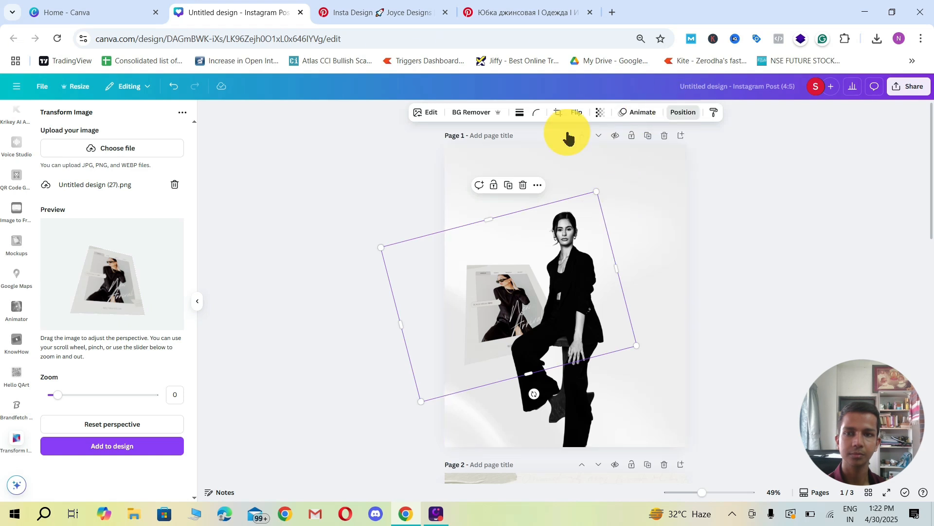
left_click_drag(119, 224, 141, 195)
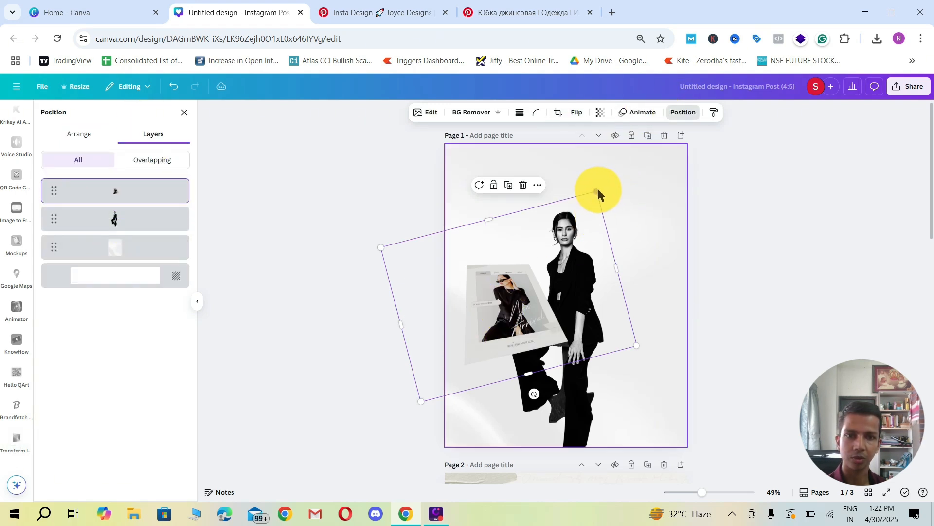
left_click_drag(596, 190, 567, 228)
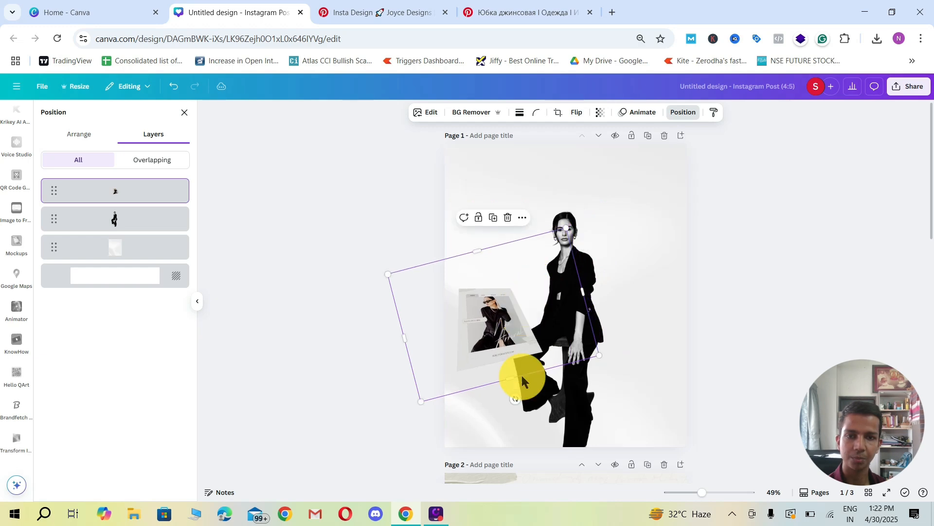
Step: Reopen the Transform Image app and compare the design's tilted card with the card angles in the denim skirt pin
scroll(21, 265, "up", 6)
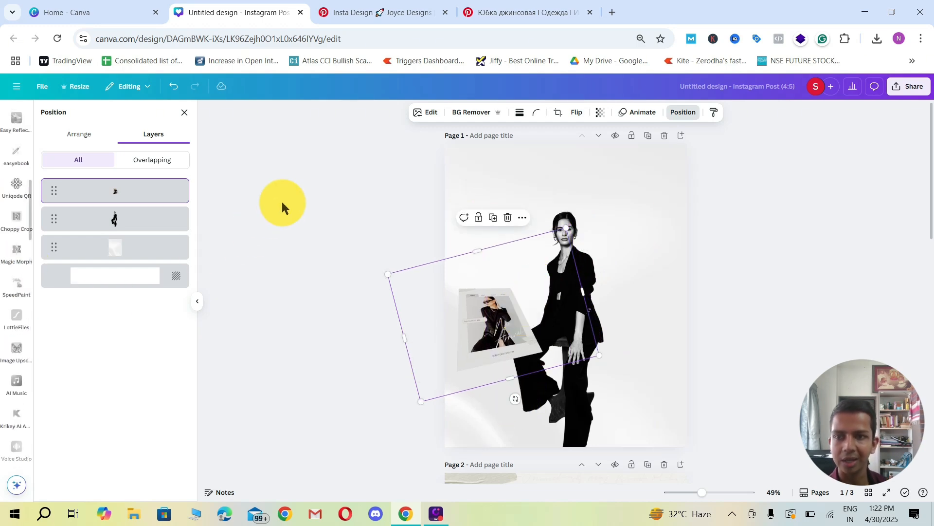
left_click(280, 201)
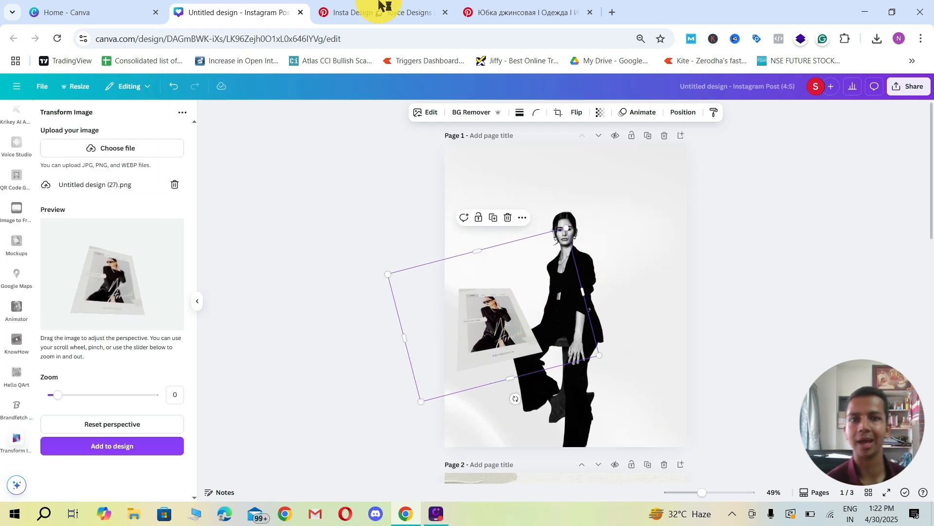
left_click(494, 15)
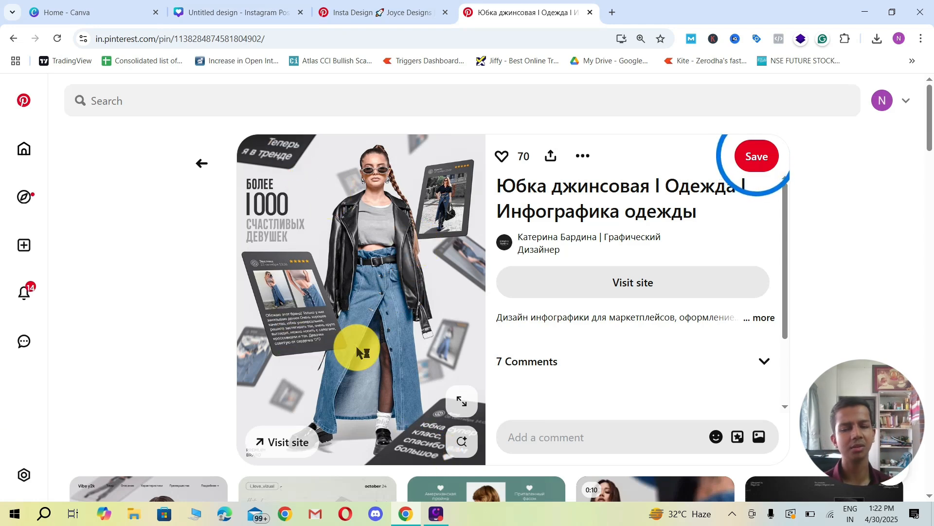
left_click(371, 13)
left_click(235, 8)
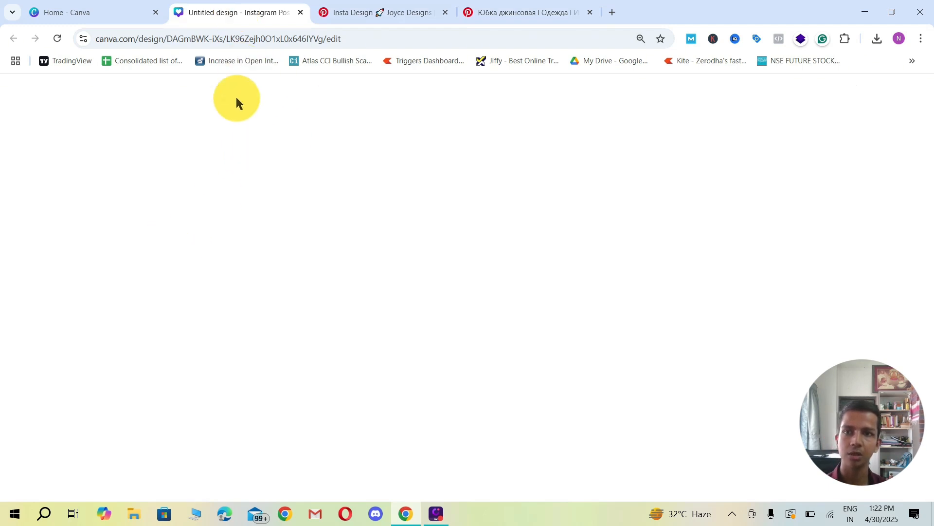
left_click(519, 14)
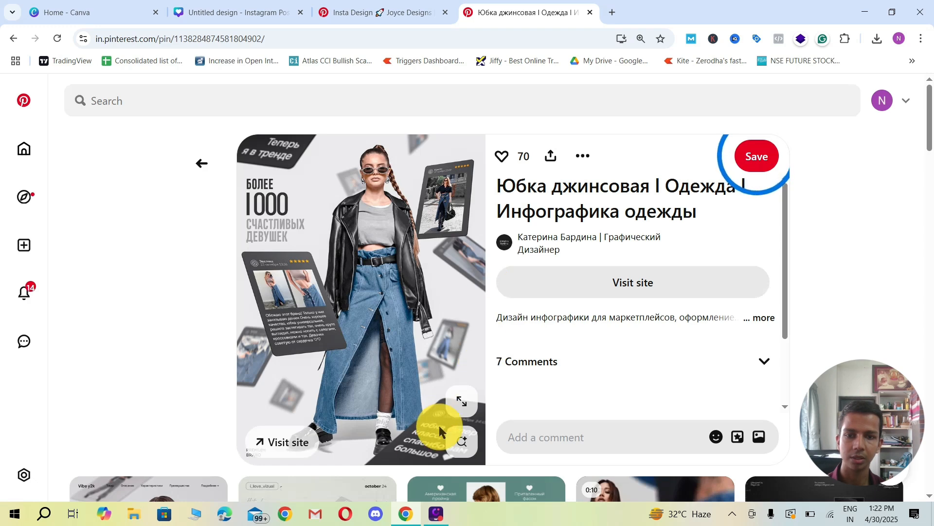
left_click(238, 14)
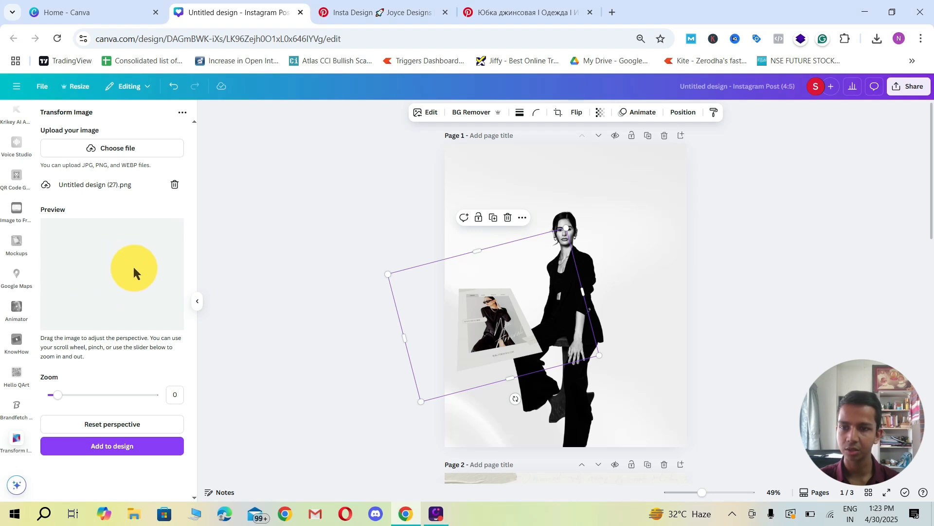
Step: Reset the card's perspective, tilt it to a flatter angle like the foreground card in the denim skirt pin, and add it to page 1
left_click_drag(136, 314, 124, 249)
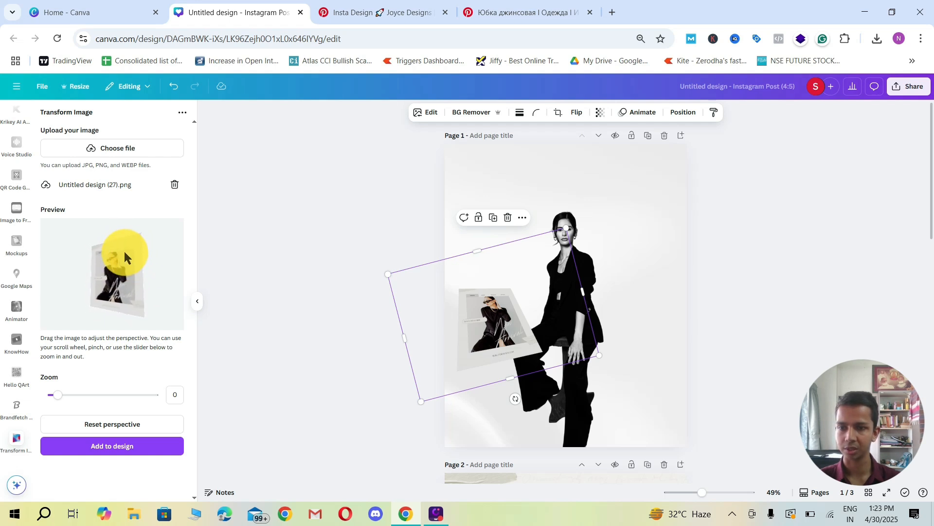
left_click(122, 425)
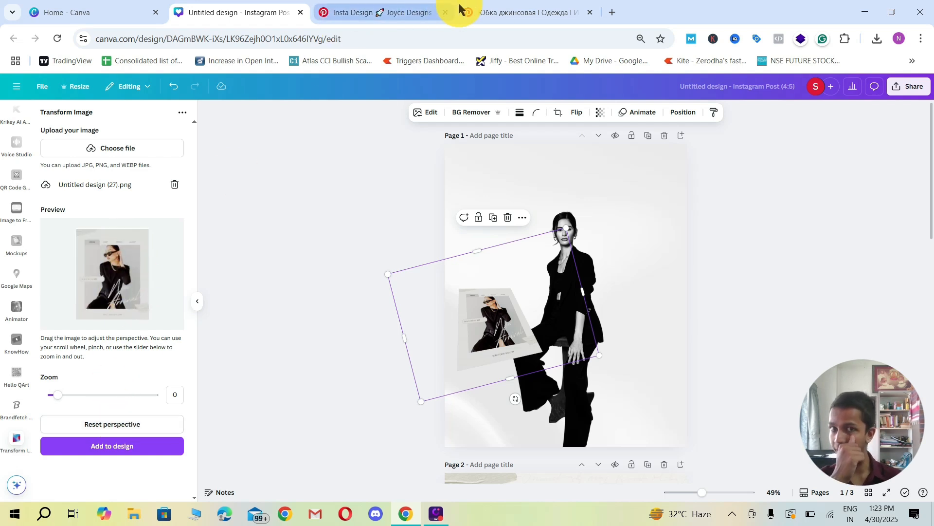
left_click_drag(127, 306, 103, 253)
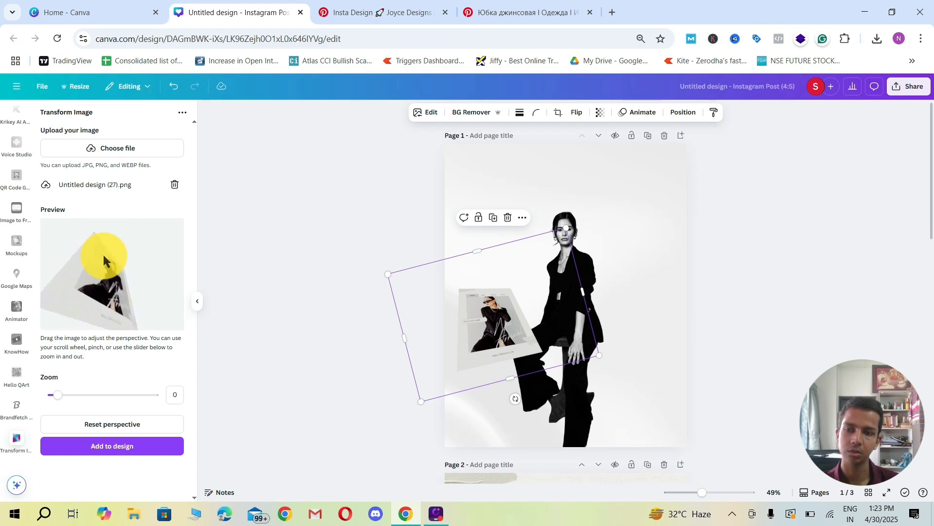
left_click(516, 12)
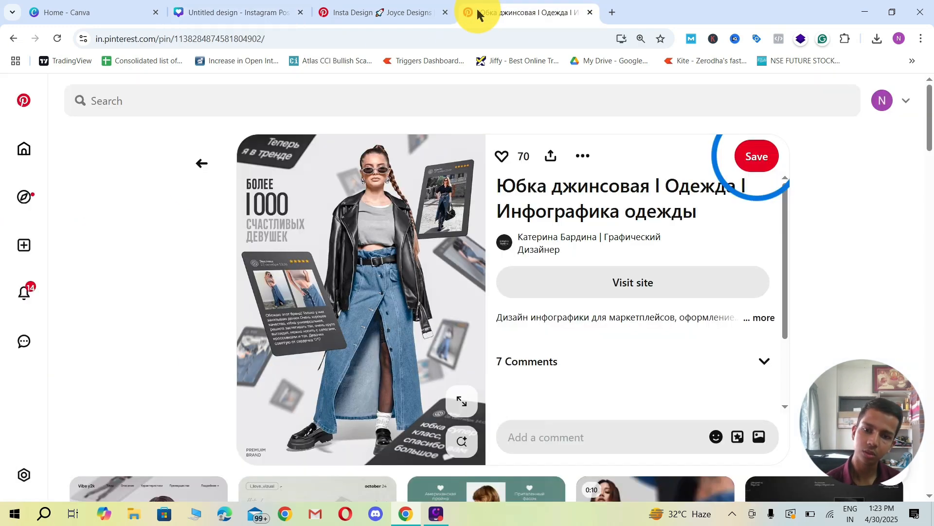
left_click(202, 18)
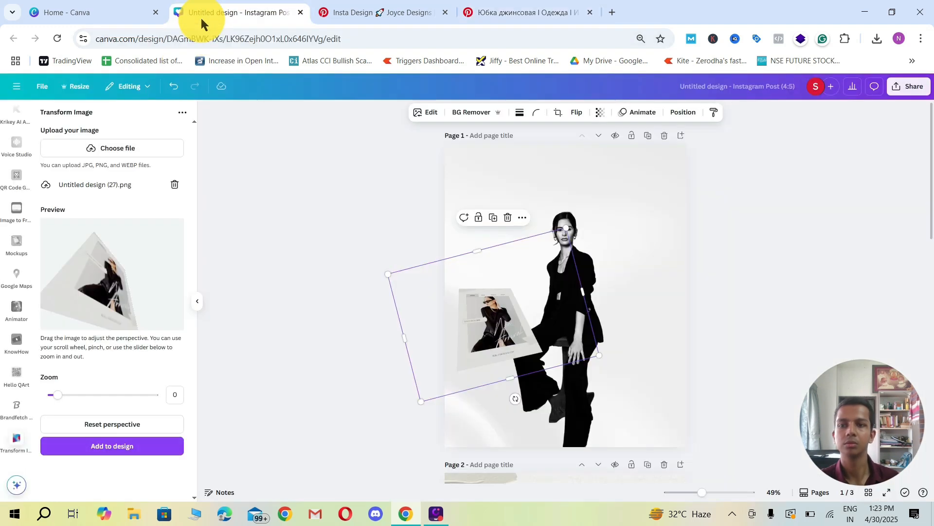
left_click_drag(120, 280, 141, 267)
left_click(121, 447)
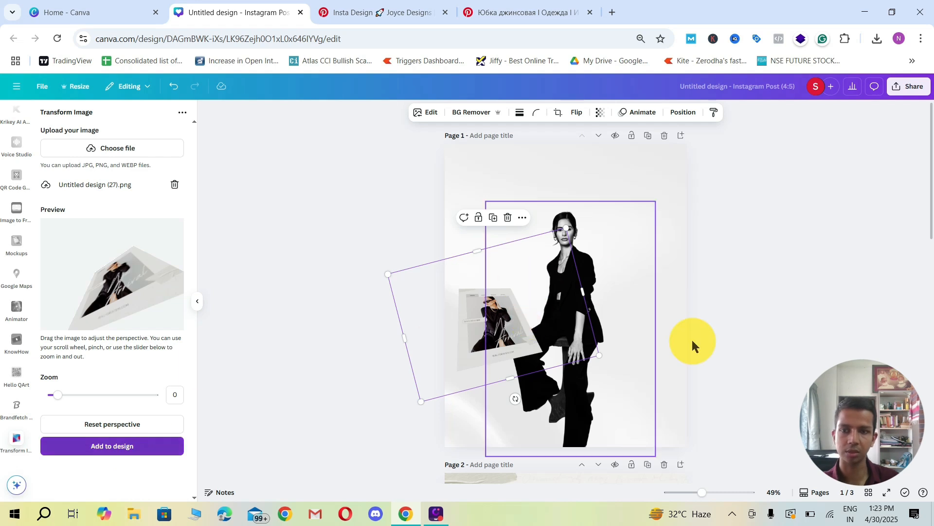
Step: Try the newly added card in page 1's lower-right corner, shrinking it, flipping it horizontally and shifting it partly off the page
scroll(644, 388, "down", 1)
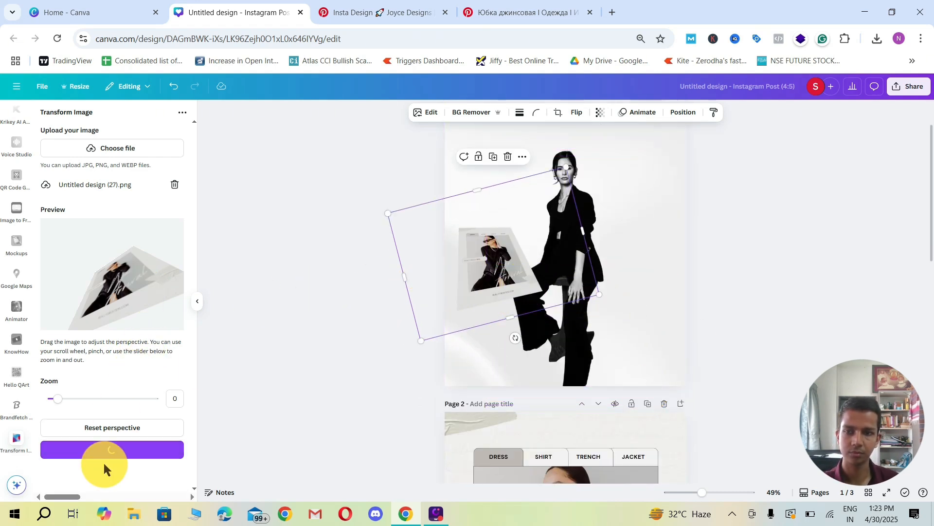
left_click_drag(614, 259, 683, 360)
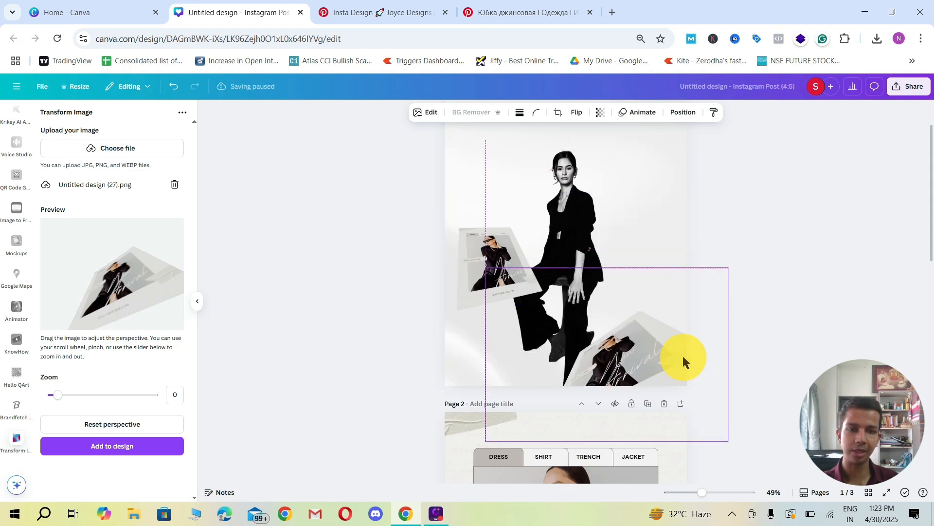
left_click_drag(727, 269, 686, 346)
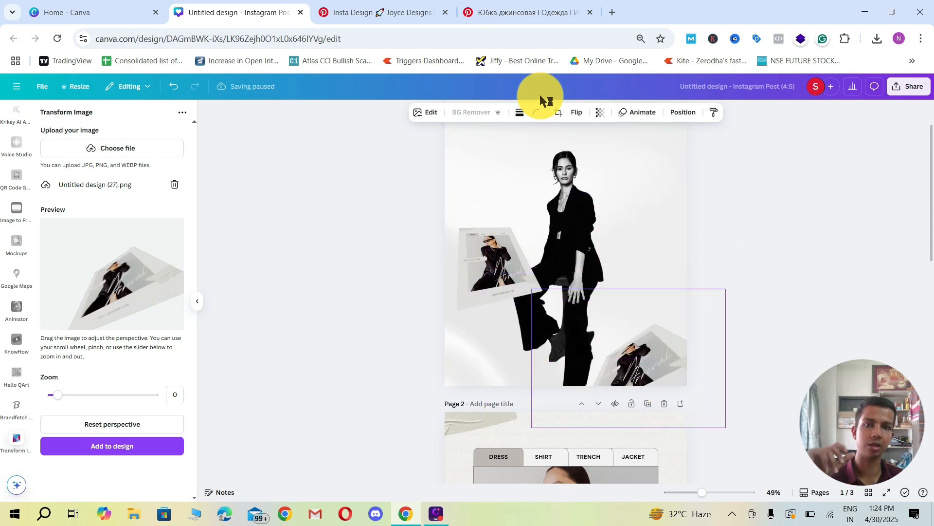
left_click(576, 114)
left_click(584, 138)
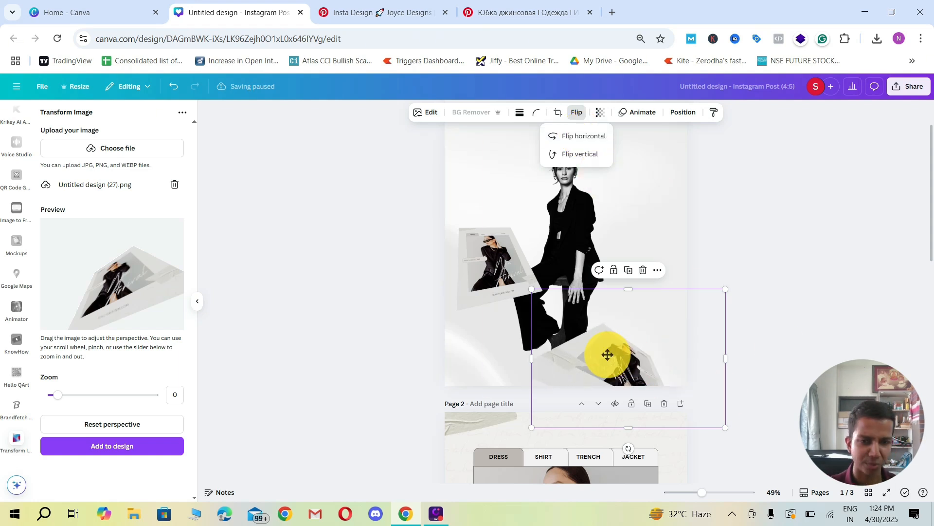
left_click_drag(619, 358, 663, 362)
Step: Adjust the card's tilt in Transform Image, add the new version to the design, and place it in page 1's lower-right corner
left_click_drag(115, 298, 116, 271)
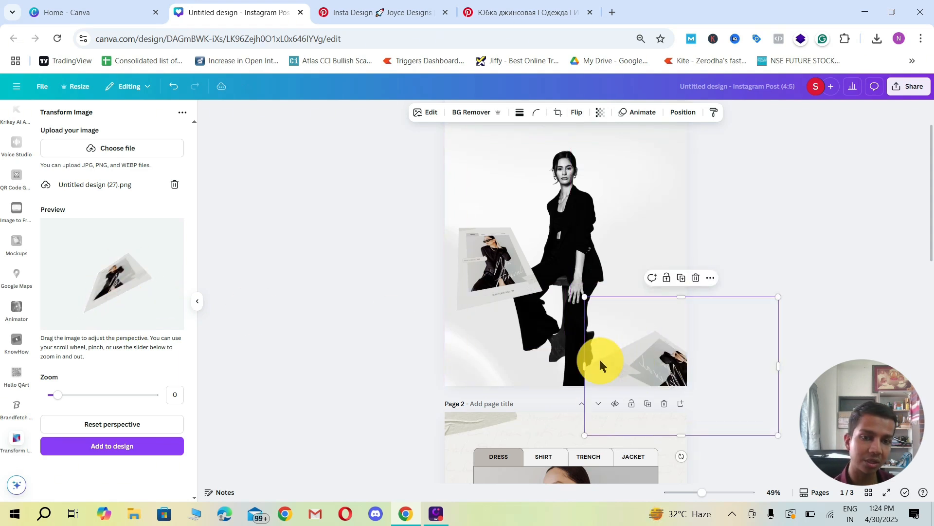
left_click(125, 451)
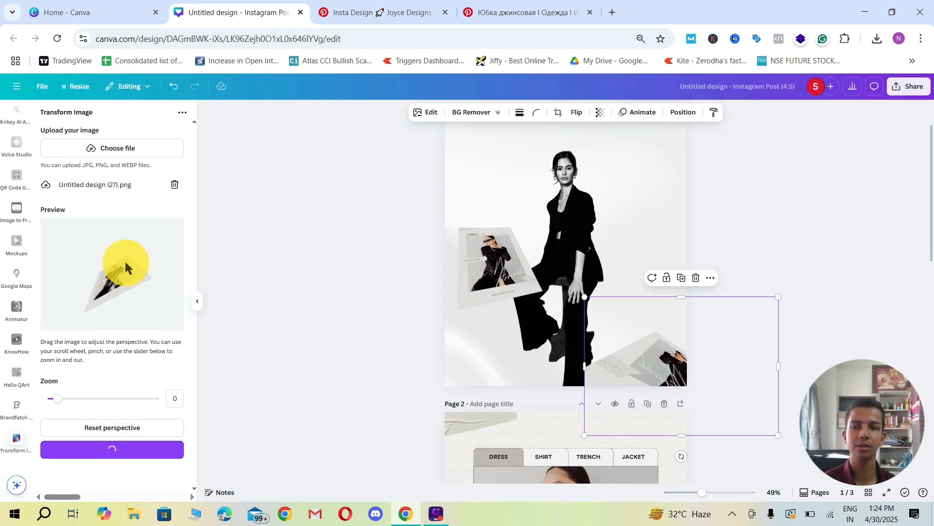
left_click_drag(612, 364, 699, 347)
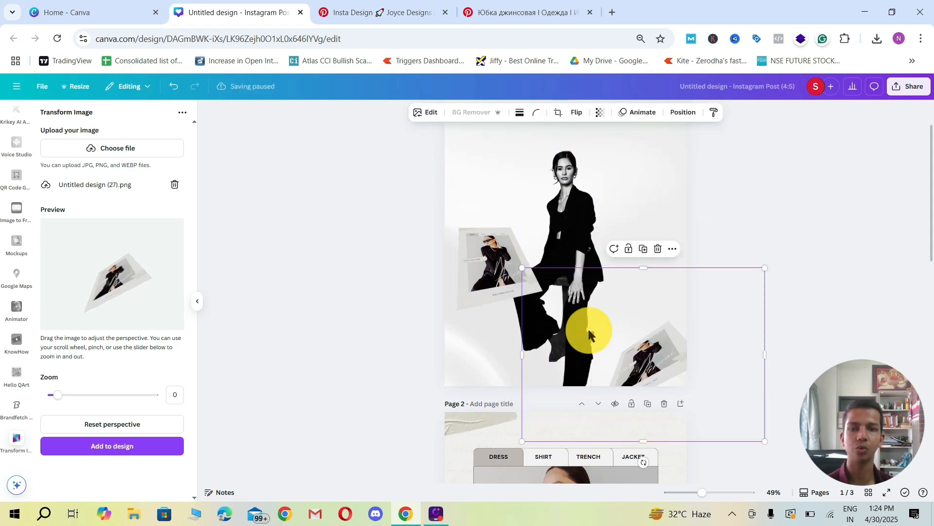
Step: Browse the related fashion and product-card pins below the denim skirt pin on Pinterest for further design examples
scroll(574, 302, "up", 2)
left_click(490, 10)
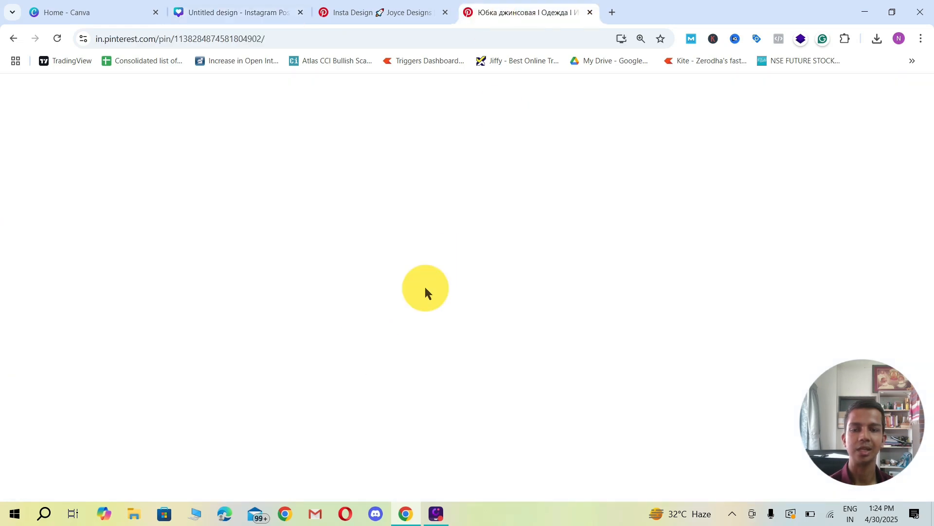
scroll(456, 276, "down", 4)
scroll(452, 272, "down", 2)
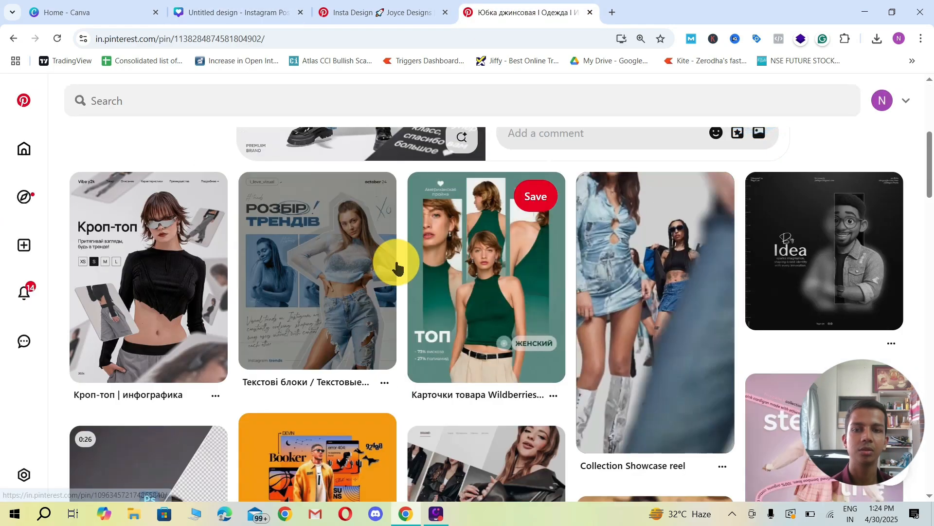
scroll(396, 261, "up", 6)
scroll(193, 249, "down", 5)
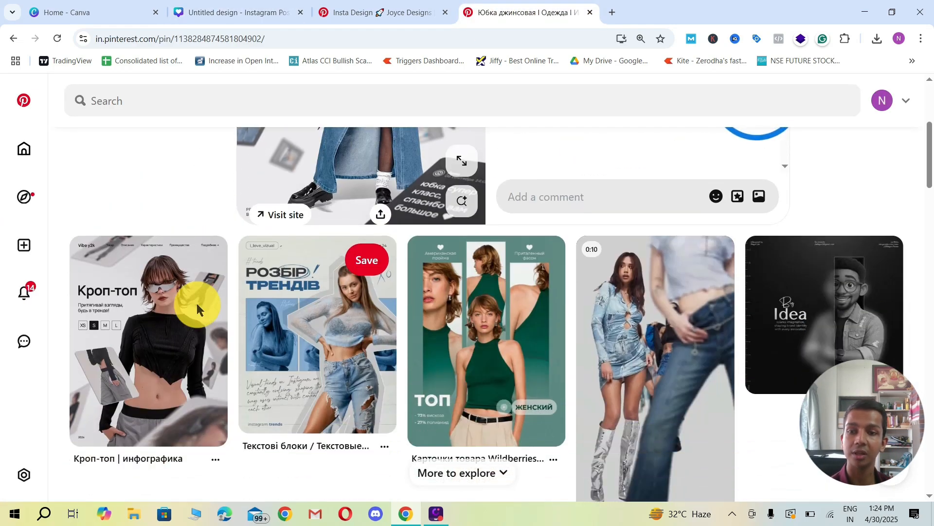
scroll(497, 313, "down", 7)
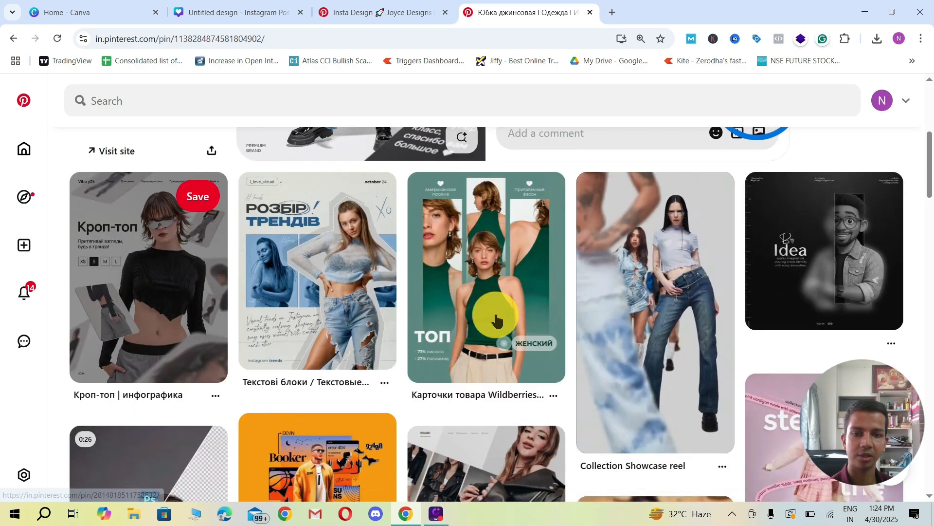
scroll(470, 339, "up", 5)
scroll(469, 339, "down", 15)
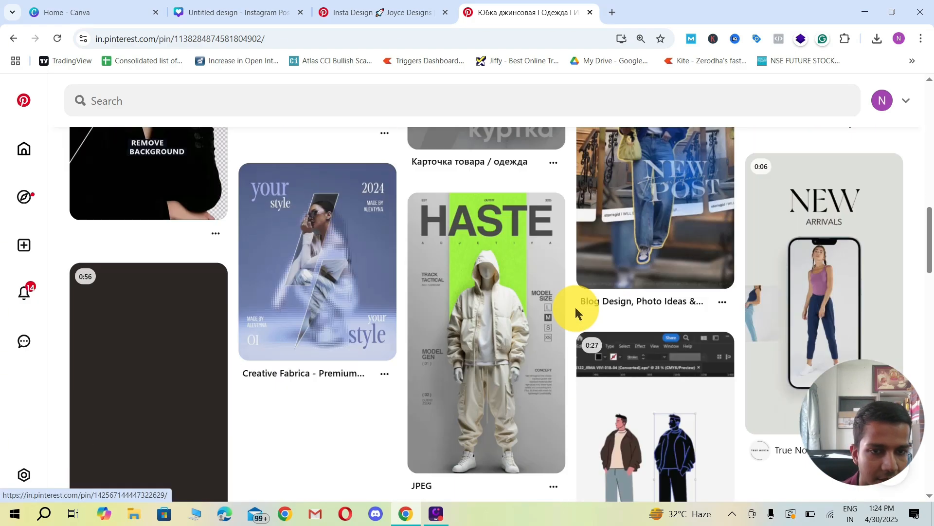
scroll(572, 286, "down", 6)
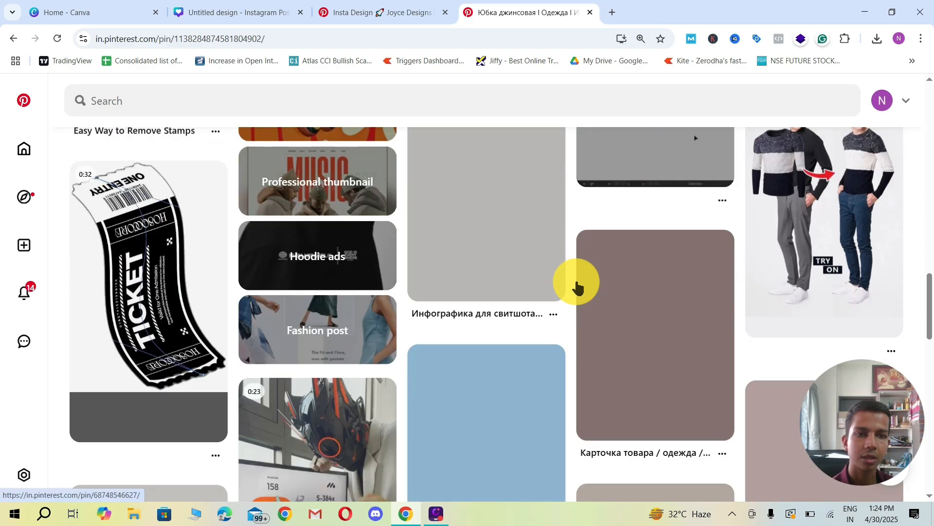
scroll(577, 287, "down", 5)
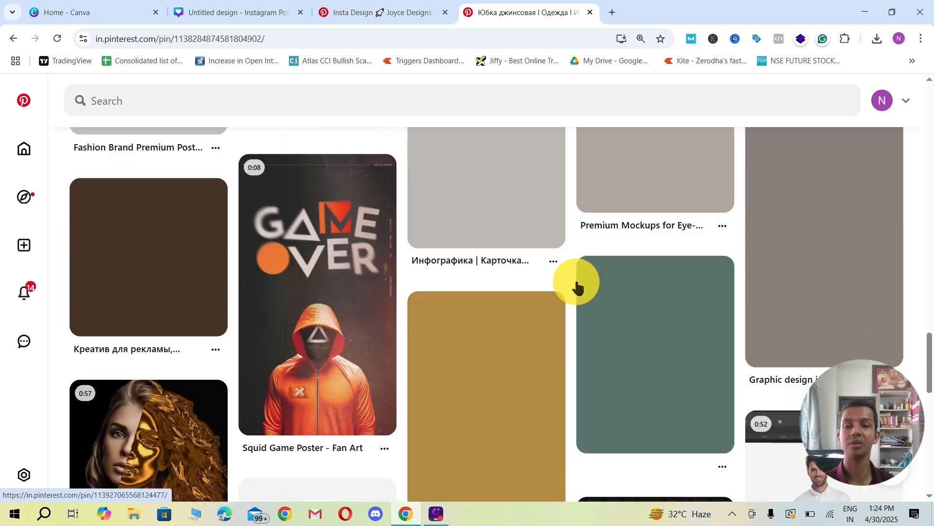
scroll(578, 287, "down", 4)
scroll(574, 287, "down", 6)
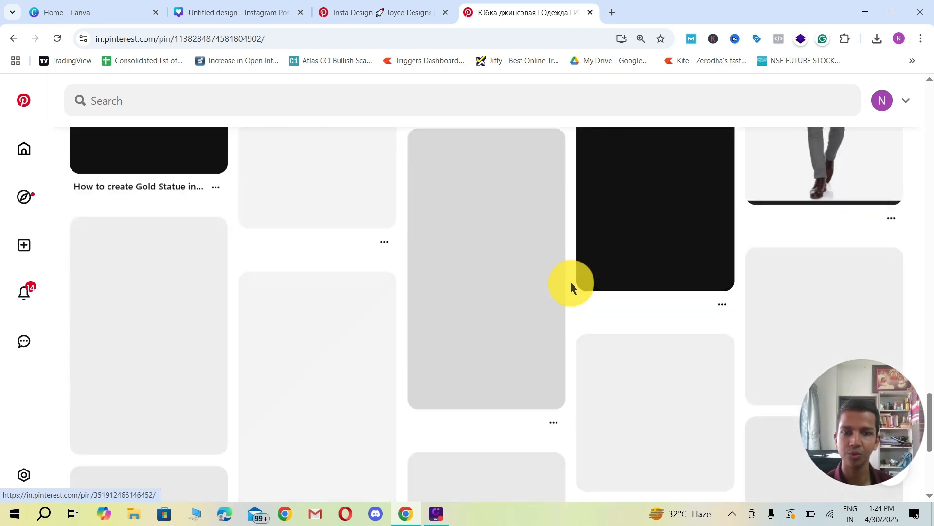
scroll(573, 287, "up", 15)
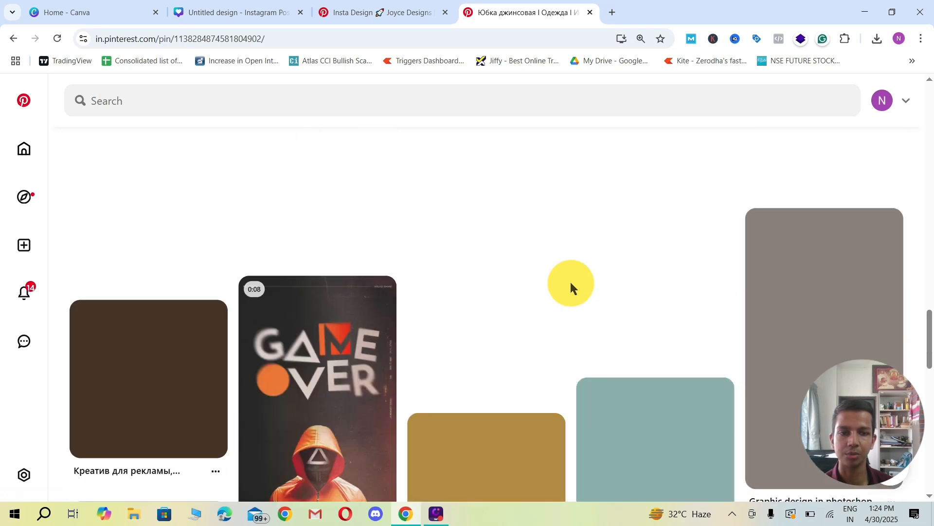
scroll(570, 283, "up", 5)
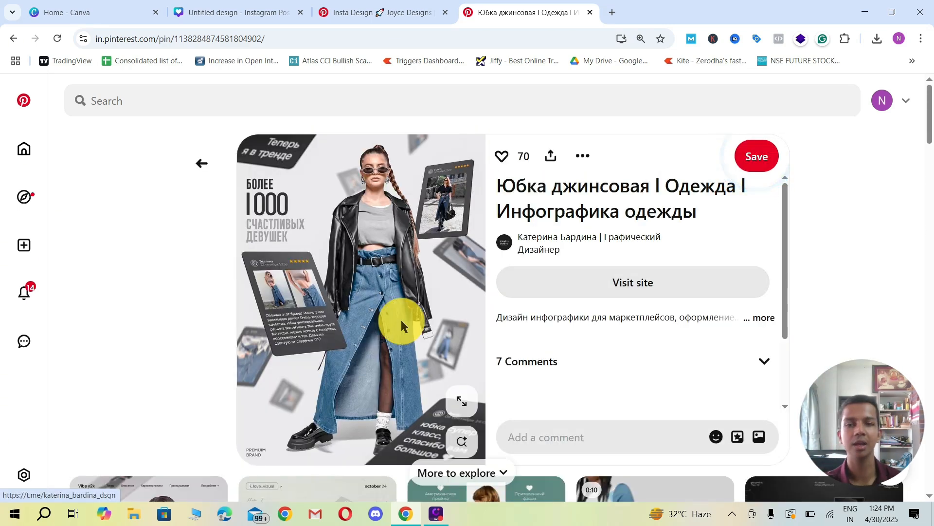
scroll(469, 275, "down", 11)
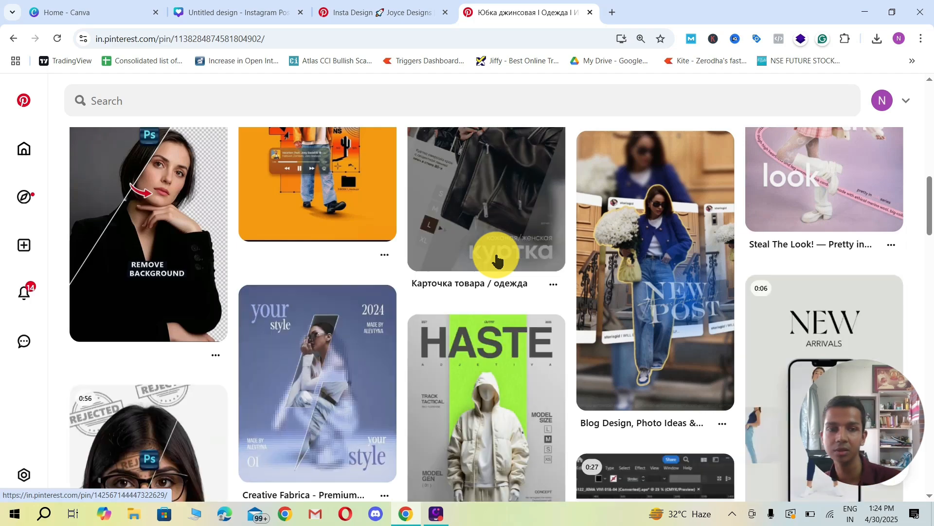
scroll(496, 261, "down", 5)
scroll(493, 253, "down", 5)
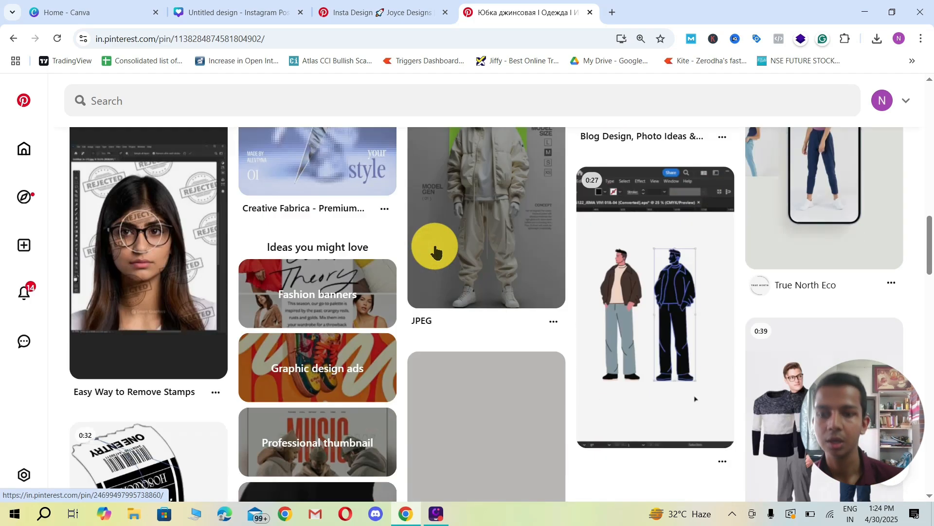
scroll(465, 243, "down", 5)
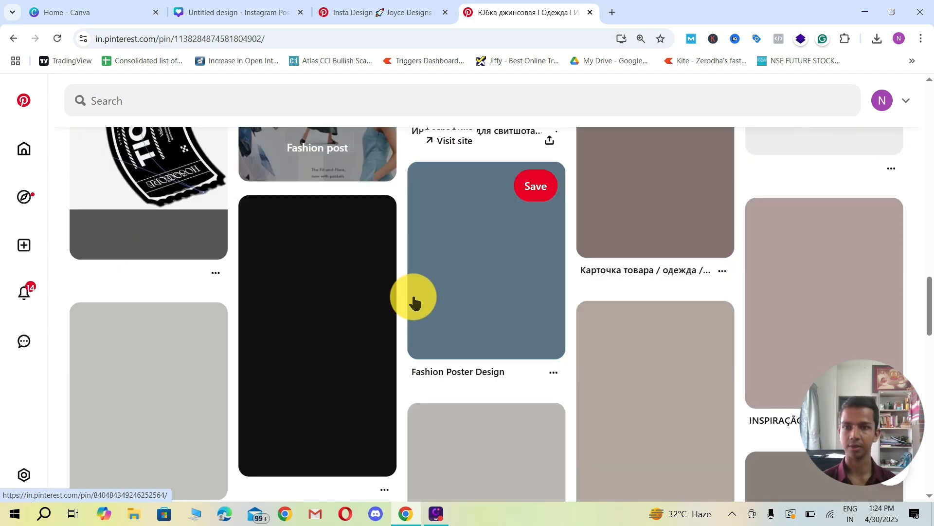
scroll(411, 300, "up", 5)
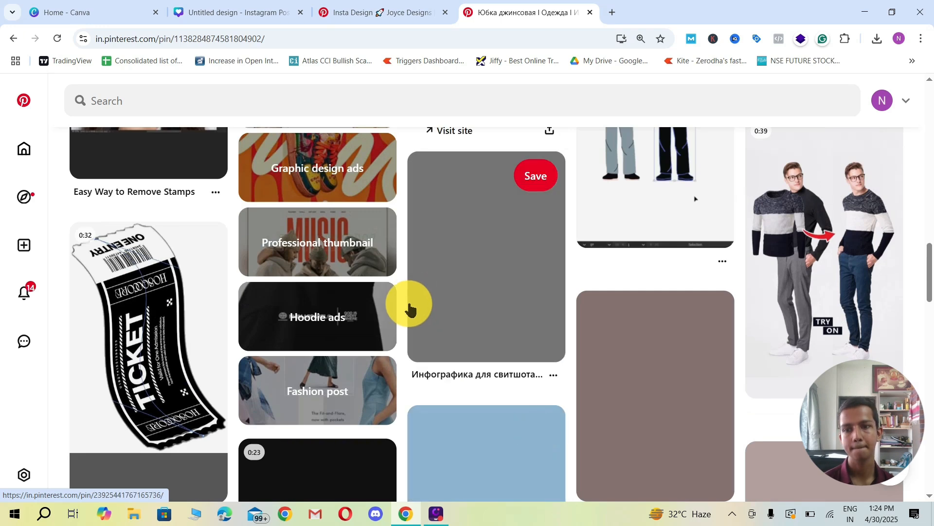
scroll(414, 302, "down", 6)
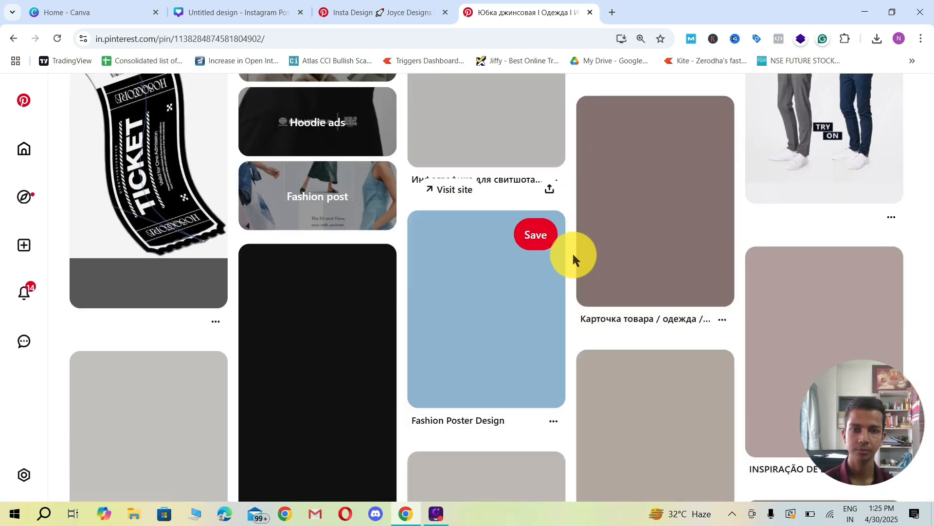
scroll(571, 252, "down", 4)
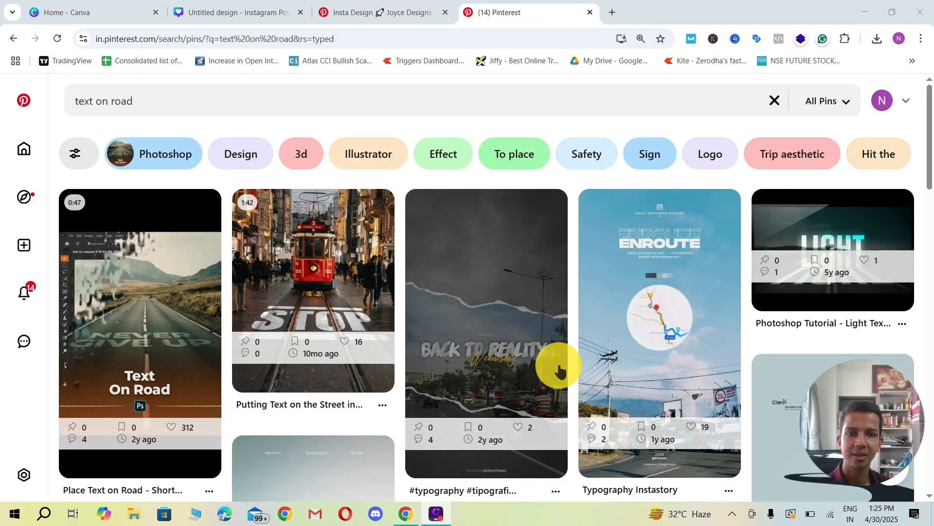
Step: Browse the "text on road" results on Pinterest for examples of lettering laid in perspective on a road
scroll(604, 303, "down", 1)
scroll(428, 324, "up", 1)
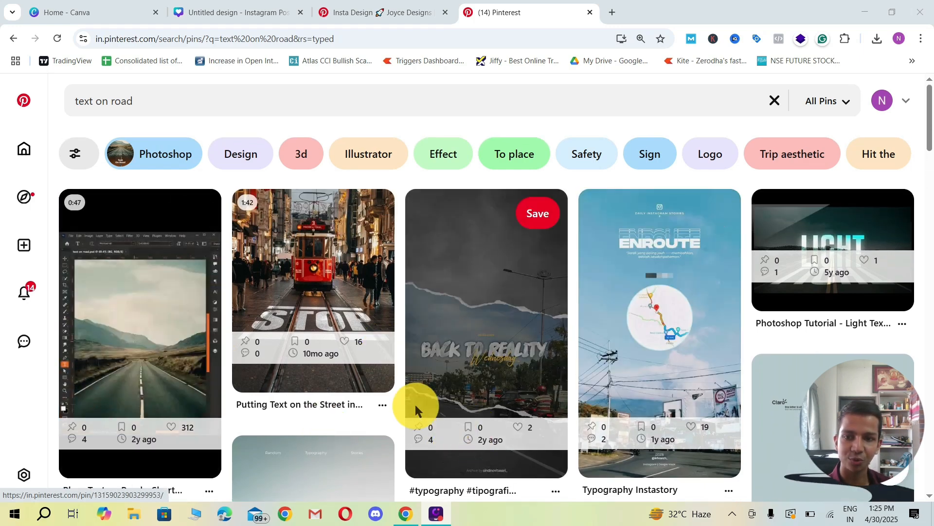
scroll(404, 367, "down", 3)
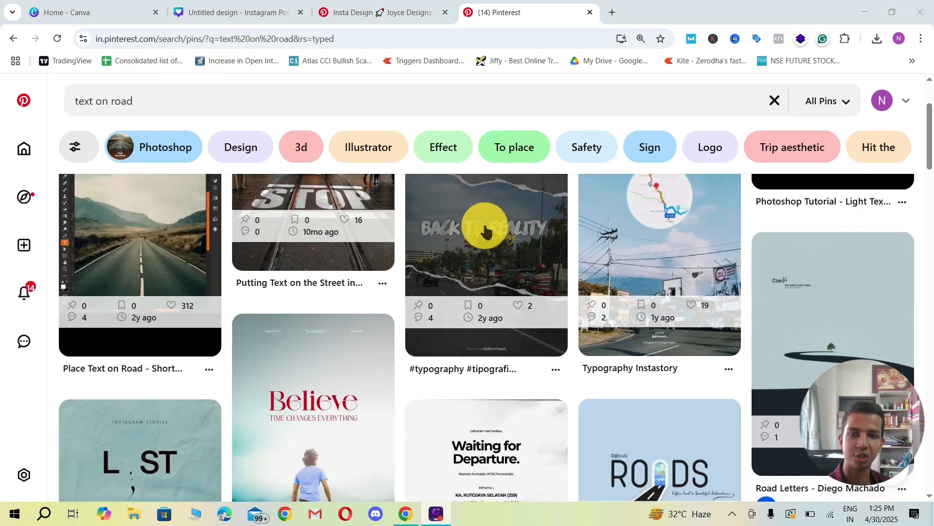
scroll(438, 233, "down", 5)
scroll(402, 247, "up", 1)
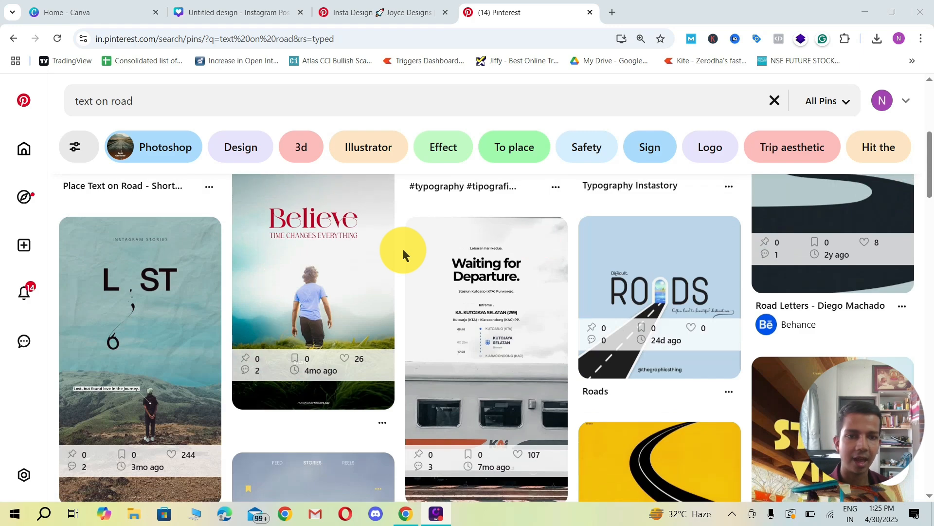
scroll(402, 247, "down", 3)
left_click_drag(914, 145, 867, 15)
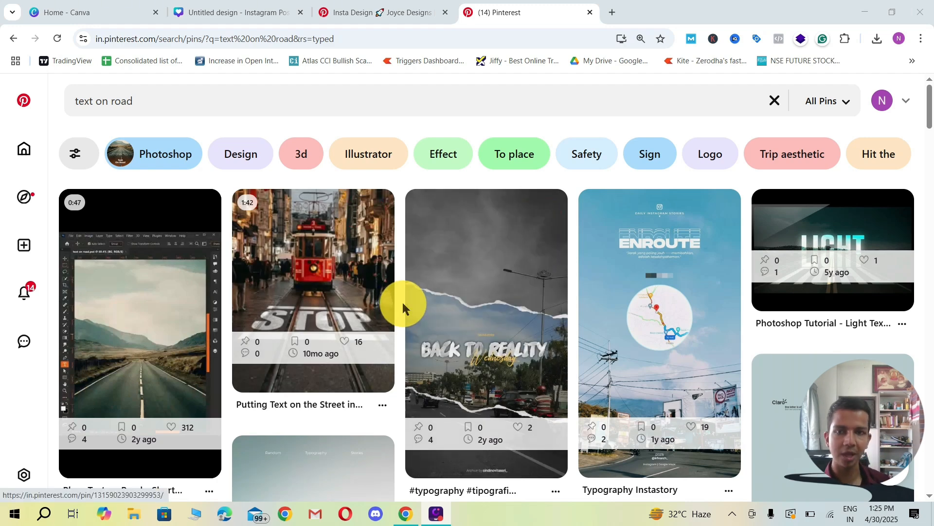
Step: Switch to the Canva design and search the photo elements for "road" to use on page 2
left_click(245, 15)
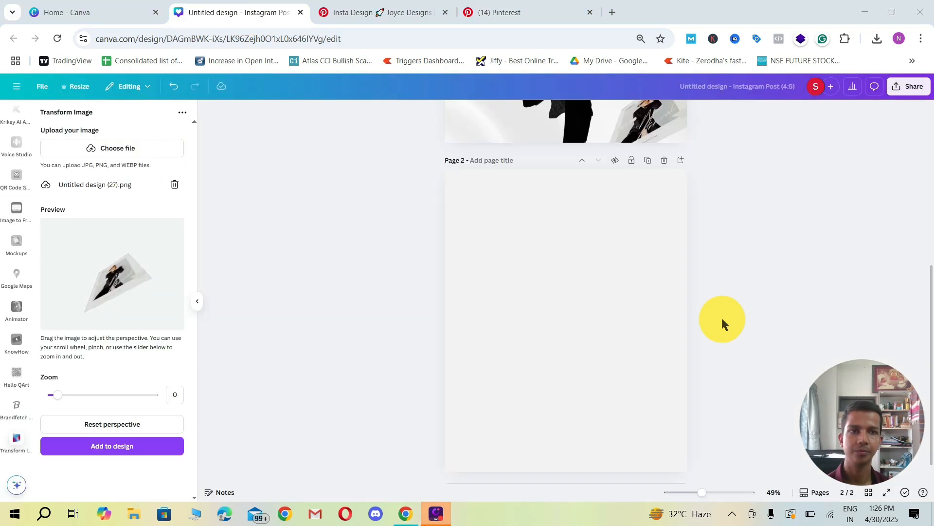
left_click(603, 307)
scroll(14, 181, "up", 10)
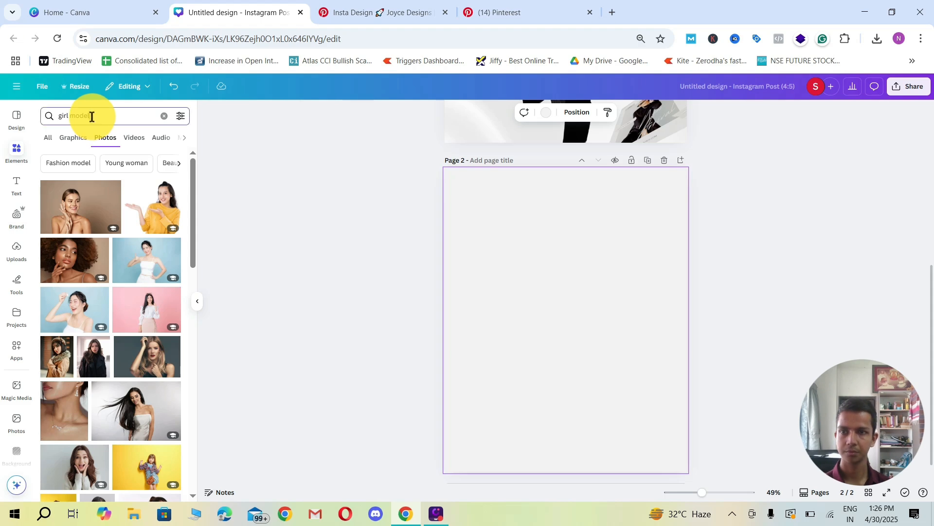
type("road")
key("Return")
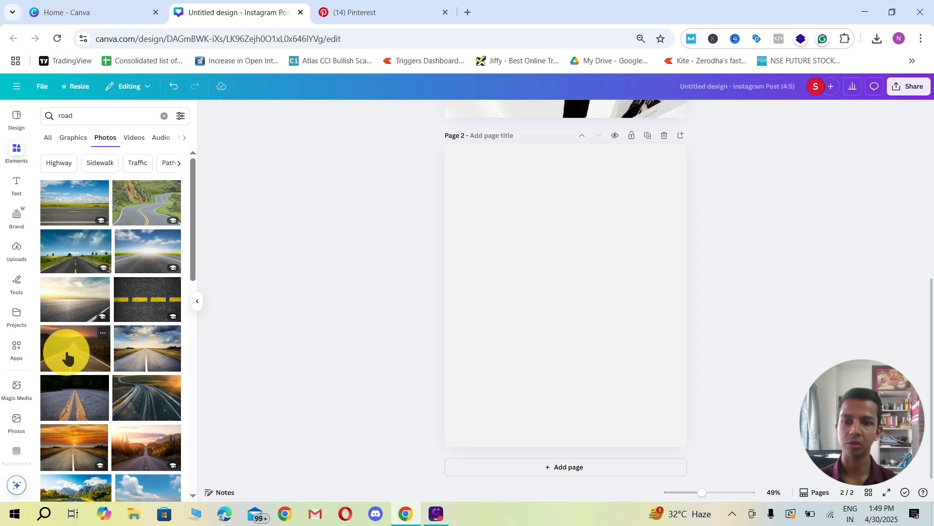
Step: Add the straight desert road at sunset photo to page 2 and enlarge it to nearly the page width
left_click(67, 350)
left_click_drag(467, 229, 453, 220)
left_click_drag(661, 358, 687, 368)
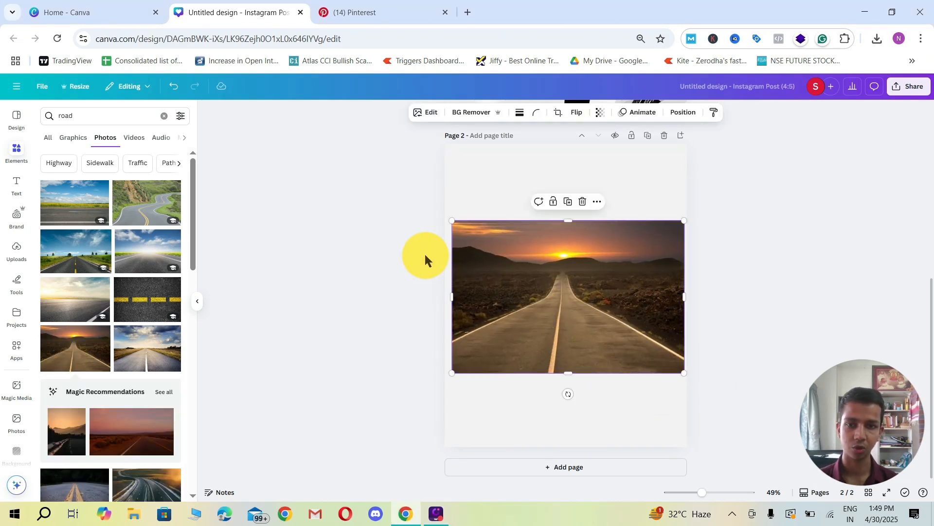
Step: Add a text box reading "road trip" over the road in the page 2 photo
left_click(397, 246)
key("t")
left_click_drag(575, 322, 573, 349)
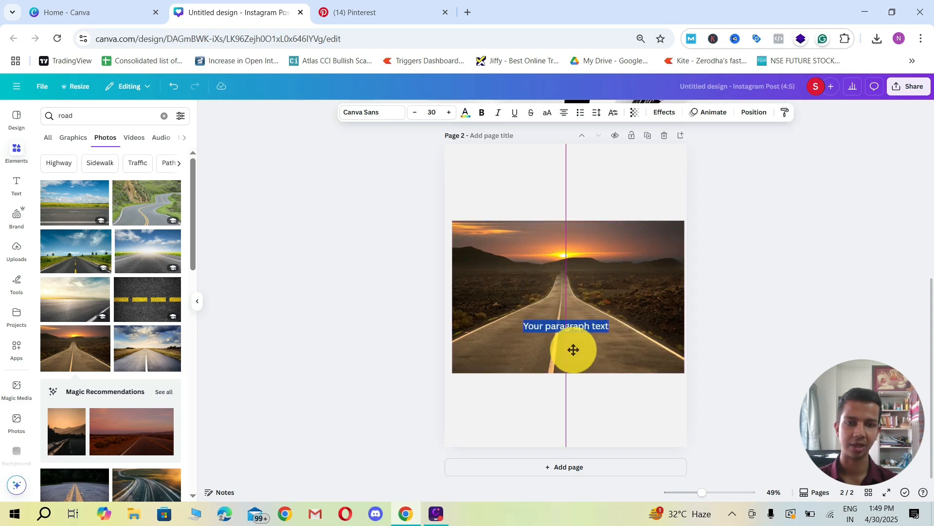
type("road trip")
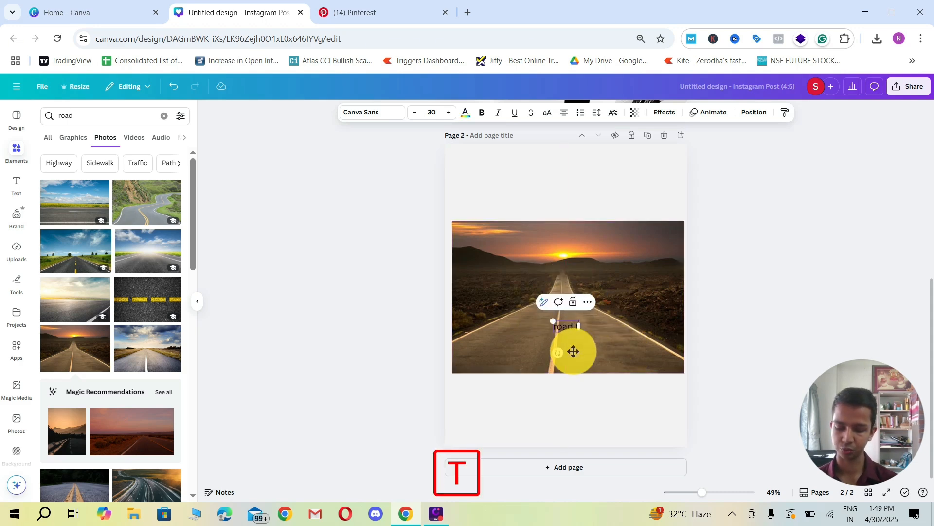
Step: Format the "road trip" text as white, bold and uppercase
triple_click(566, 326)
left_click(466, 112)
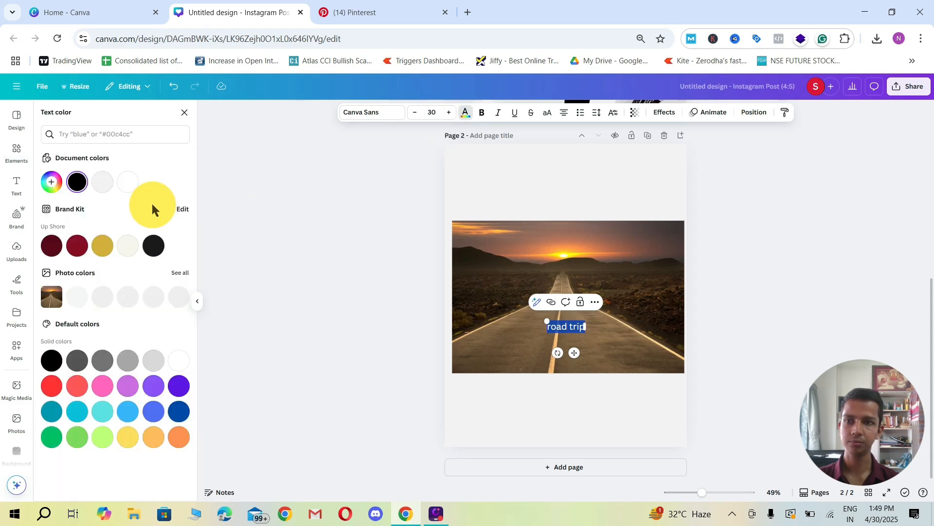
left_click(104, 185)
left_click(482, 112)
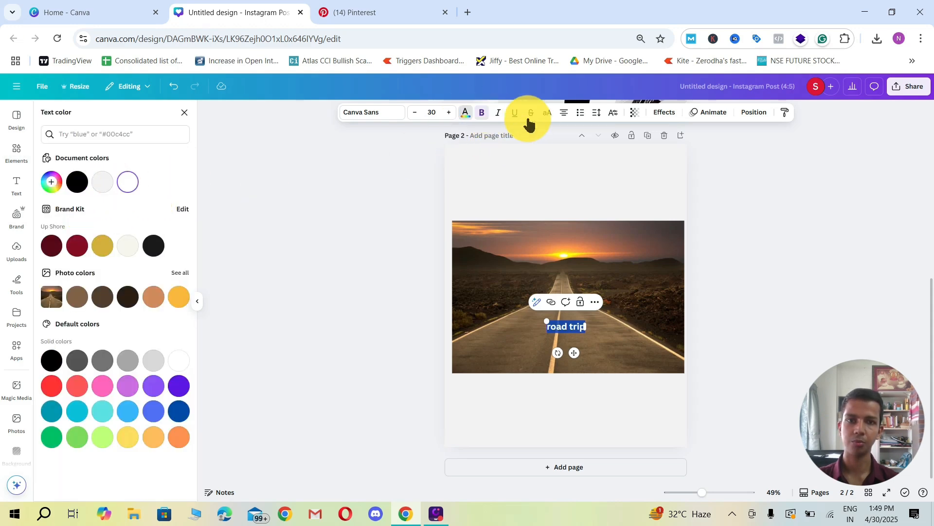
left_click(547, 114)
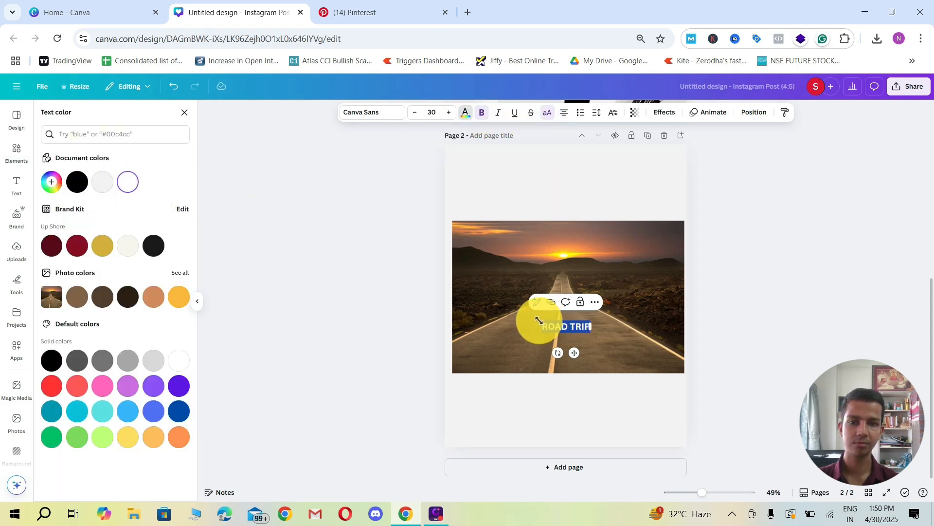
Step: Enlarge the ROAD TRIP text and place it across the road near the photo's lower edge
left_click_drag(539, 321, 445, 303)
left_click(326, 271)
left_click(338, 353)
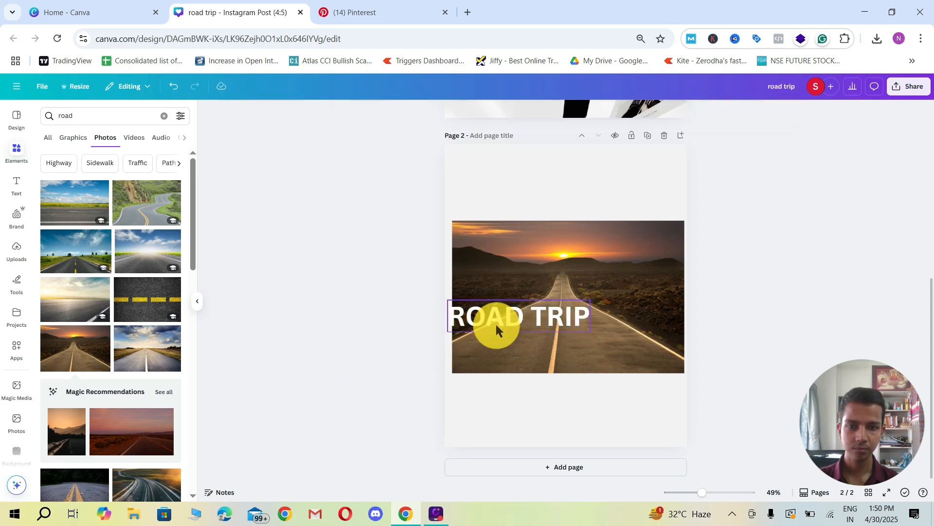
left_click_drag(495, 322, 535, 353)
left_click(337, 316)
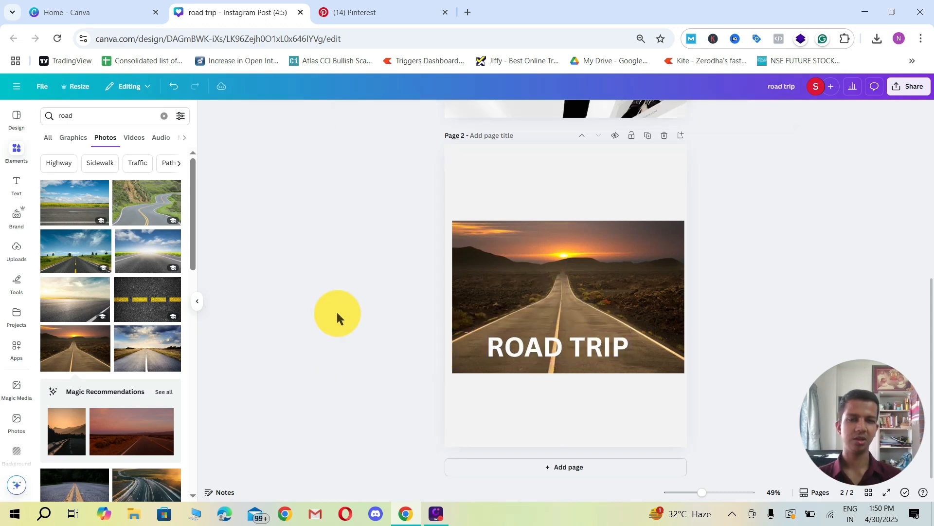
Step: Find the TypeCraft app among the text apps and open it
left_click(18, 356)
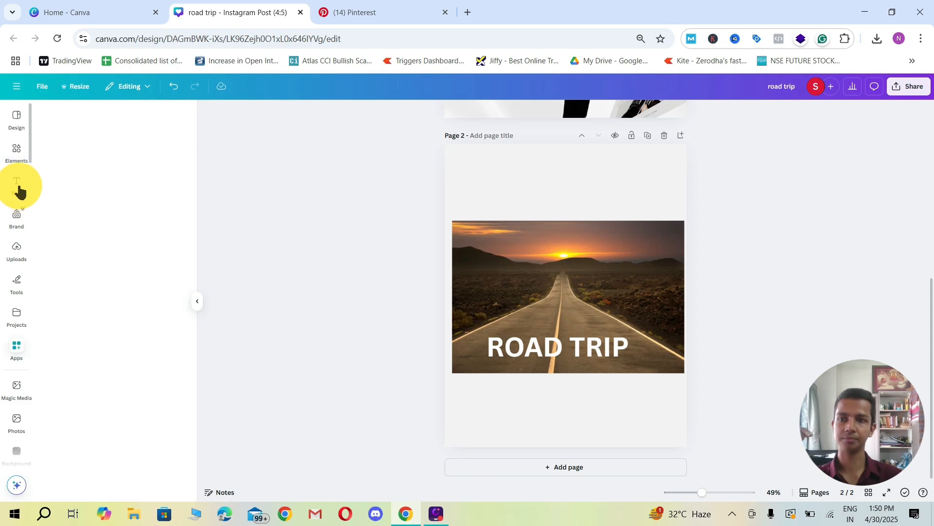
left_click(18, 190)
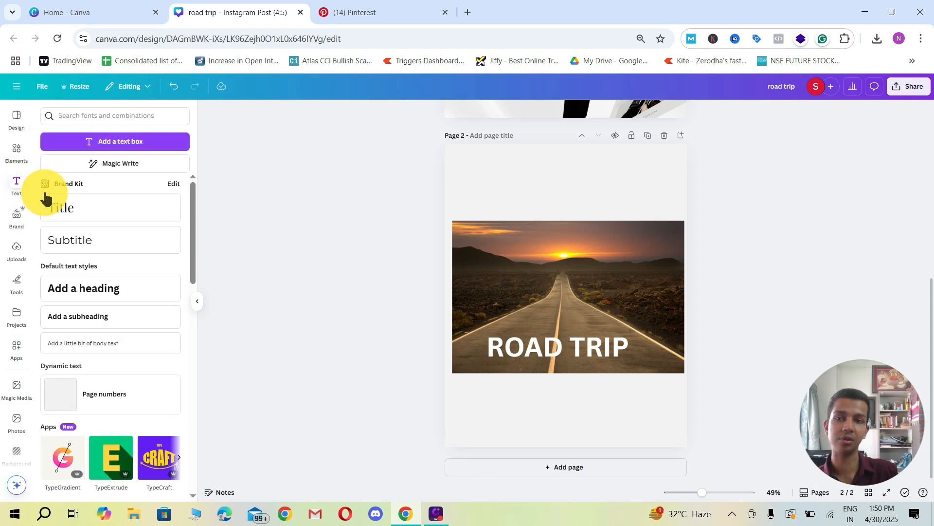
scroll(97, 321, "down", 1)
scroll(98, 321, "down", 1)
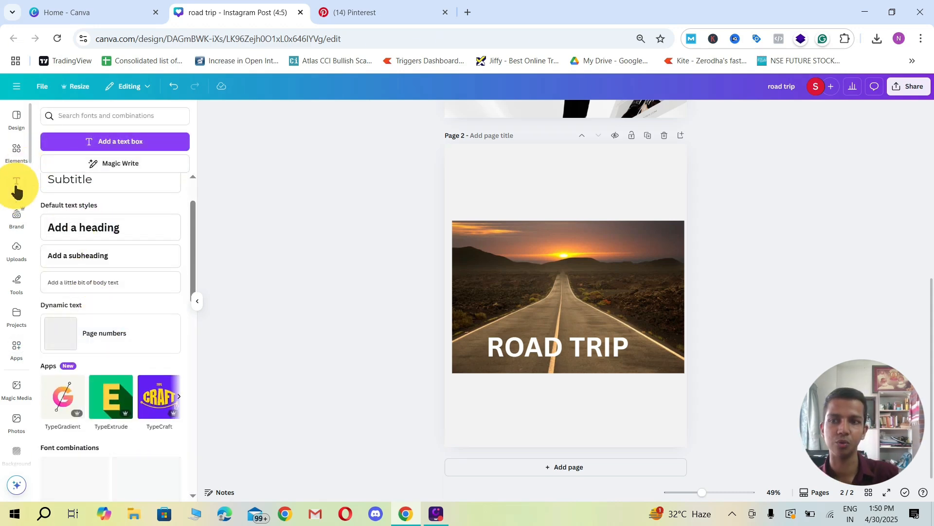
scroll(105, 262, "down", 3)
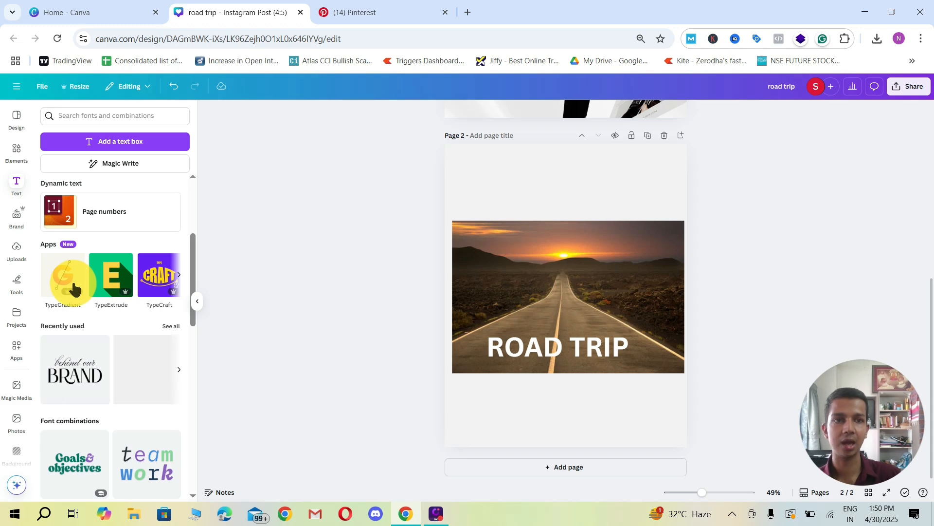
left_click(179, 275)
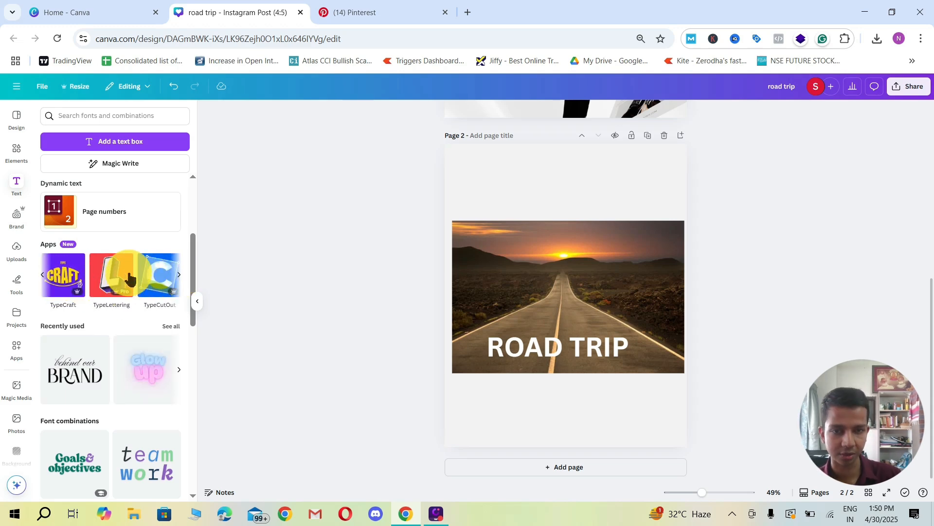
left_click(63, 277)
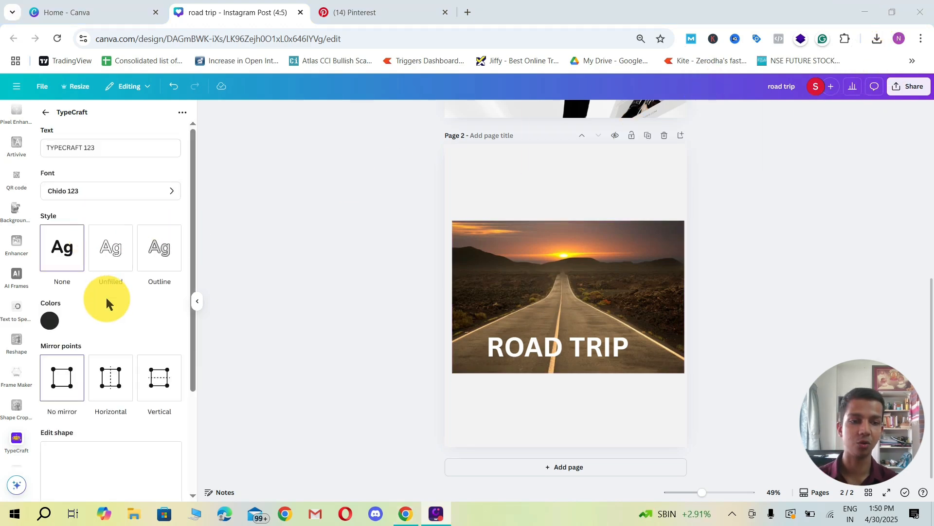
Step: Stretch the upper edge of the TYPECRAFT 123 sample text upward by raising its corner and middle shape points
scroll(106, 307, "down", 3)
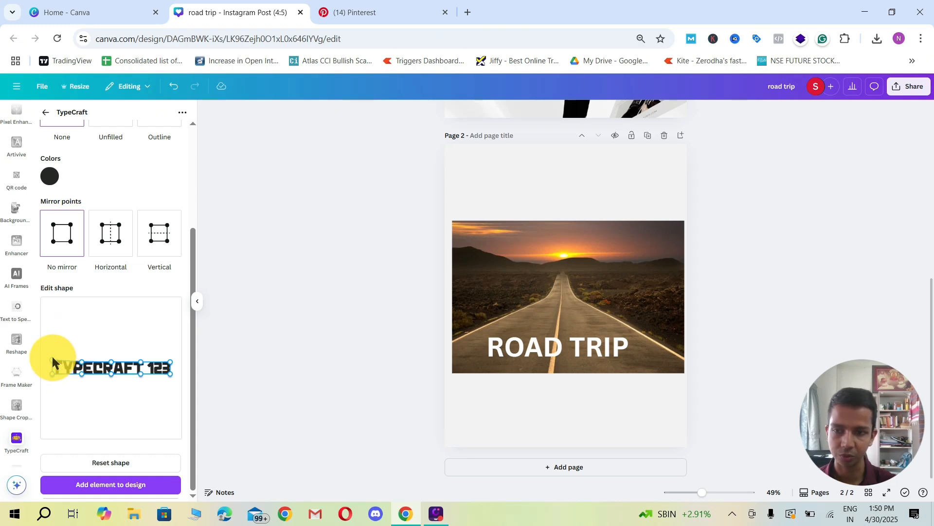
left_click_drag(82, 362, 83, 357)
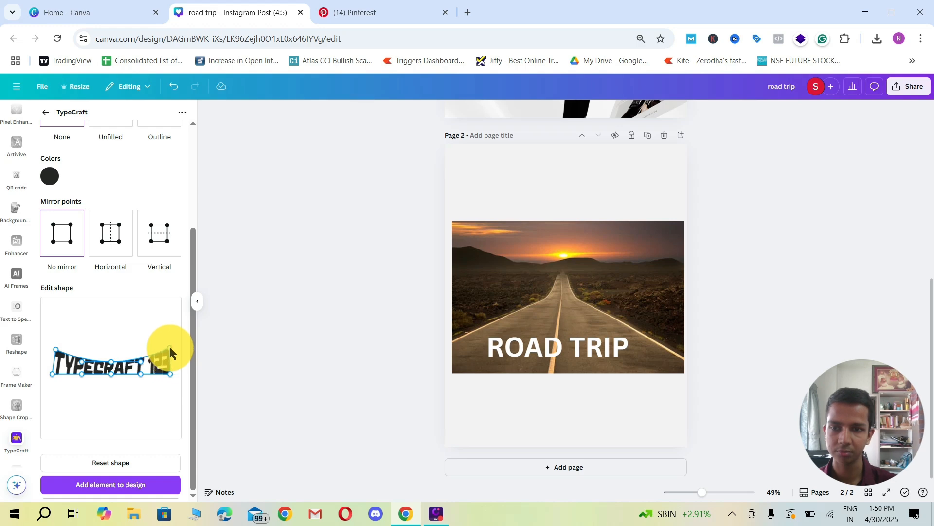
left_click_drag(170, 348, 140, 335)
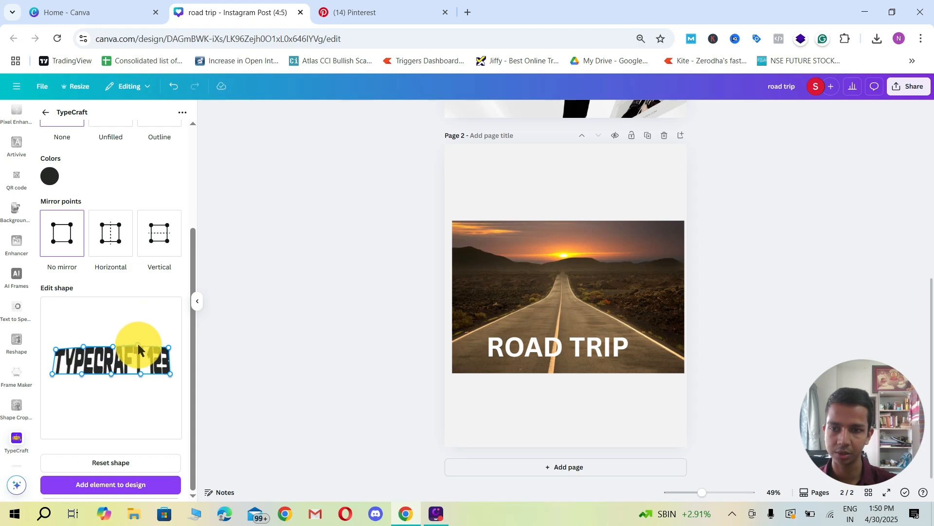
left_click_drag(55, 350, 54, 330)
left_click_drag(113, 346, 115, 331)
left_click_drag(170, 351, 170, 340)
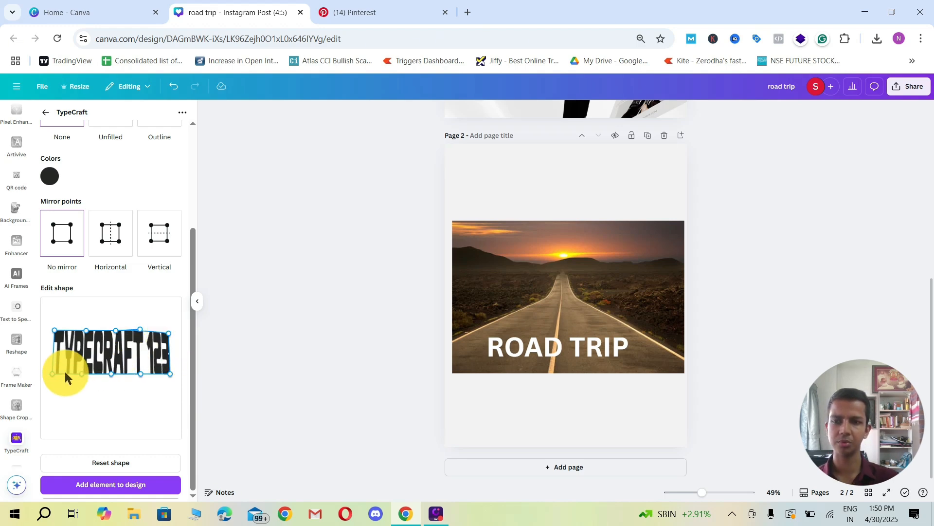
Step: Lower the sample text's bottom-left corner, set mirror points to Vertical, and reshape the remaining edge and corner points
left_click_drag(52, 375, 53, 385)
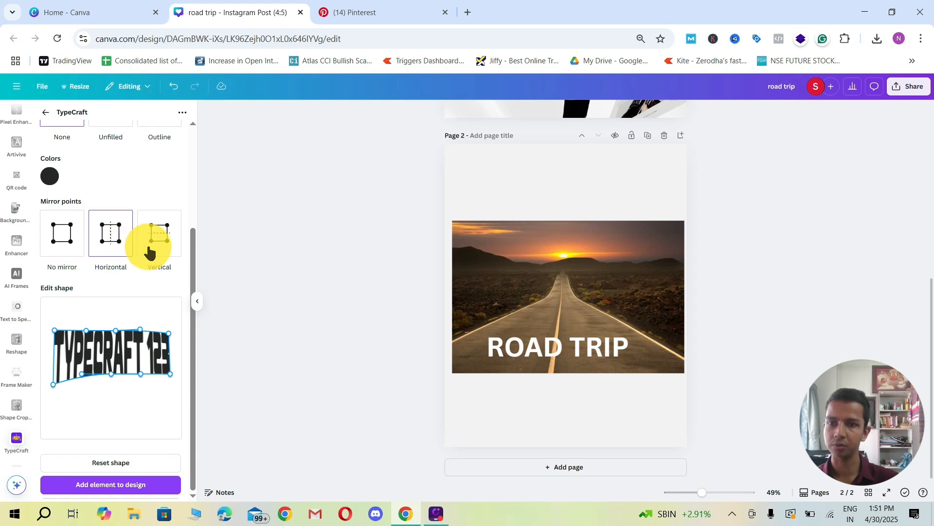
left_click_drag(171, 373, 57, 375)
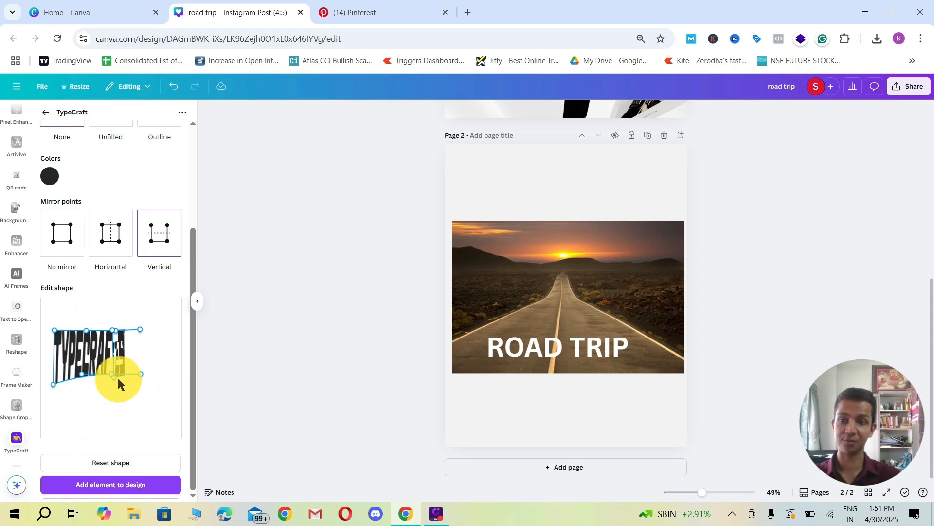
left_click_drag(117, 379, 165, 378)
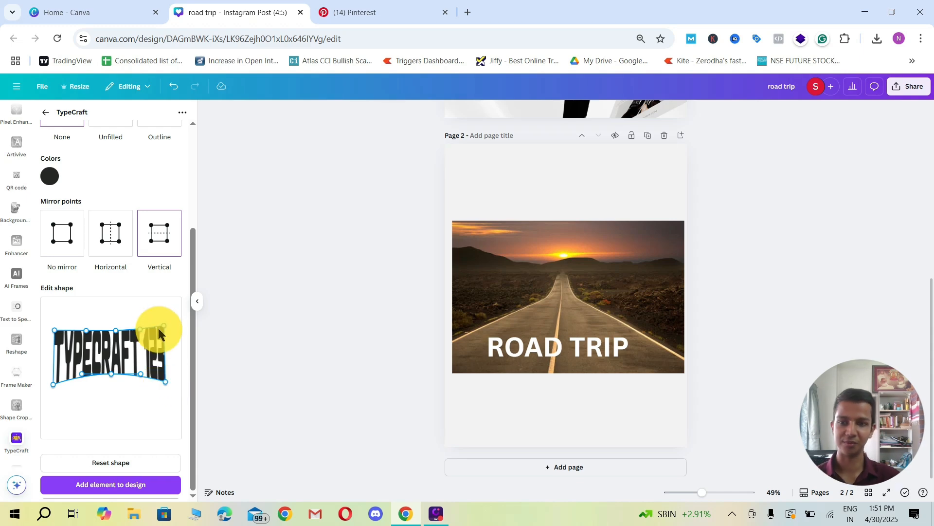
left_click_drag(162, 331, 138, 326)
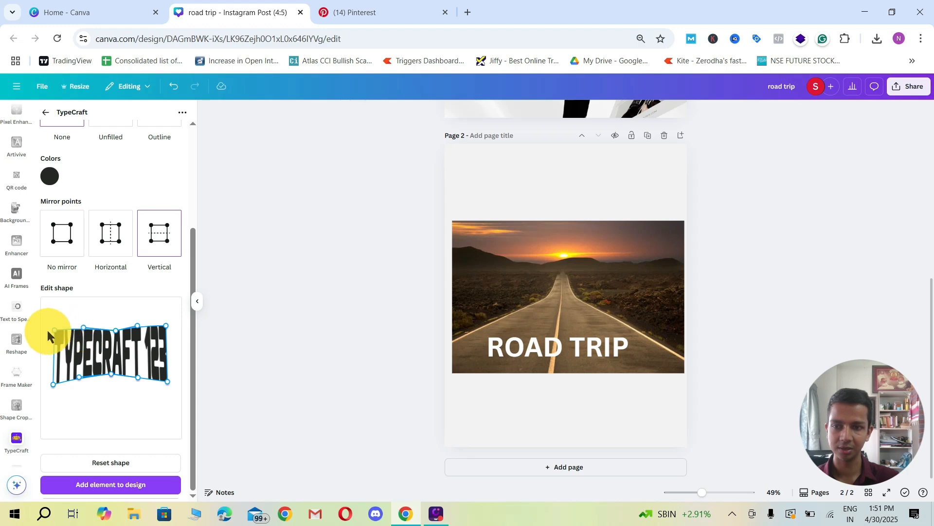
left_click_drag(48, 332, 51, 327)
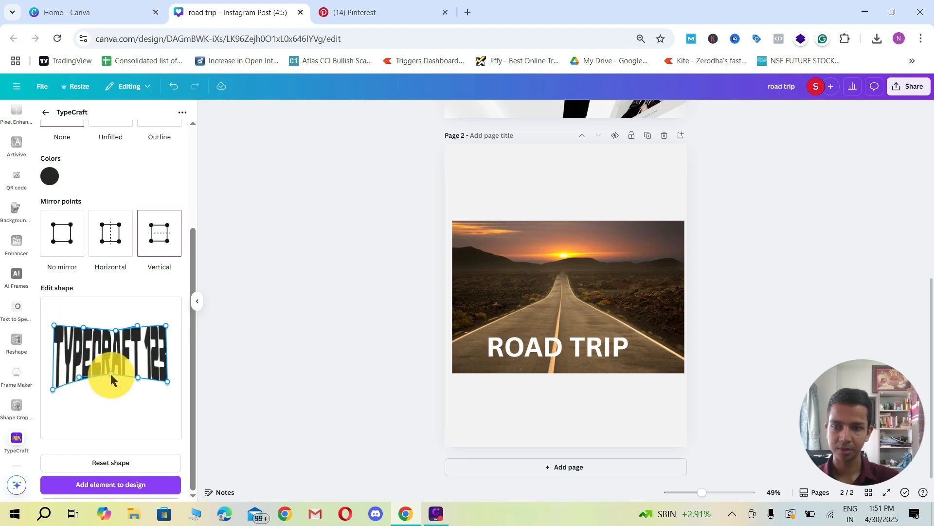
left_click_drag(112, 379, 113, 384)
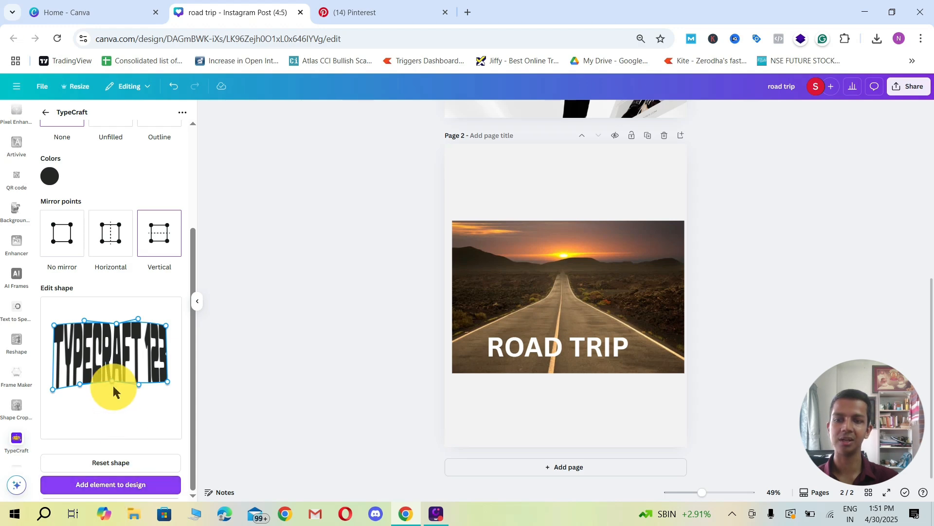
Step: Add the warped TYPECRAFT 123 text to page 2 and set its TypeCraft color to white, #FFFFFF
scroll(111, 384, "up", 3)
scroll(109, 360, "down", 3)
scroll(73, 302, "up", 3)
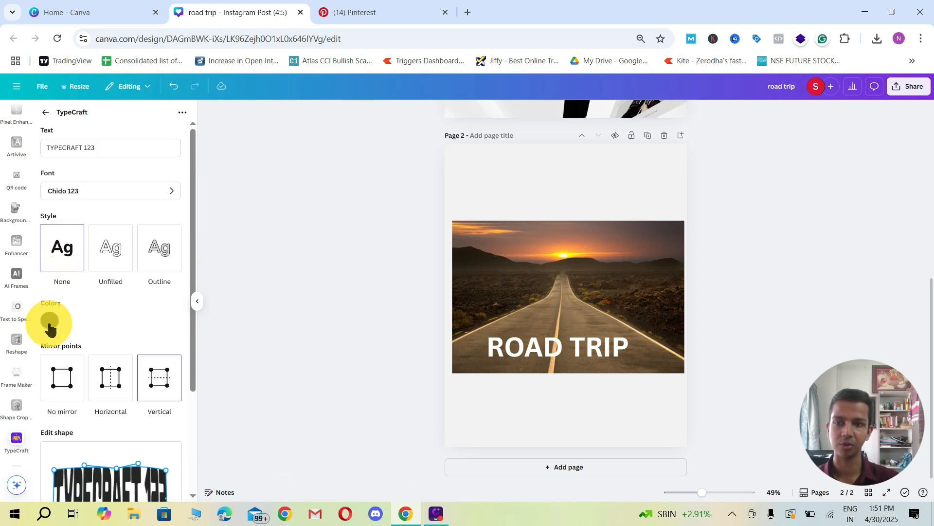
left_click(49, 321)
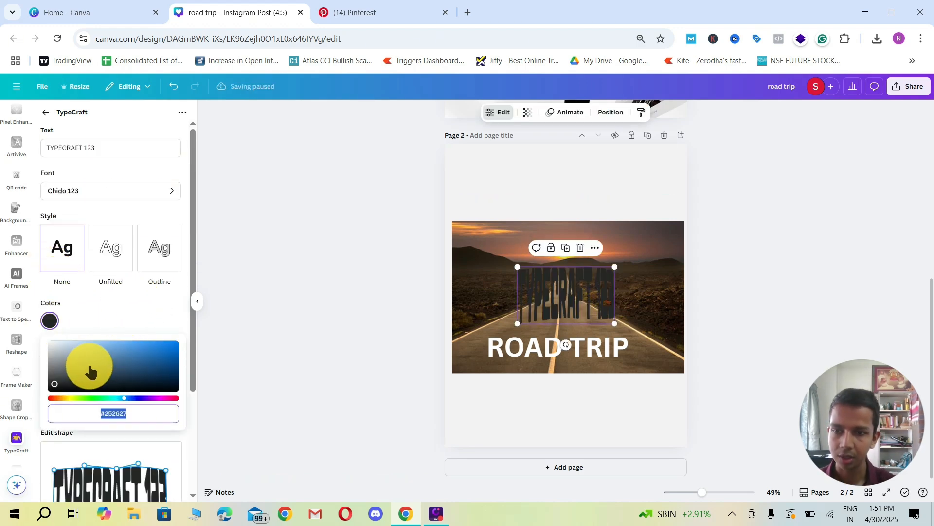
left_click_drag(90, 372, 101, 308)
scroll(112, 319, "down", 3)
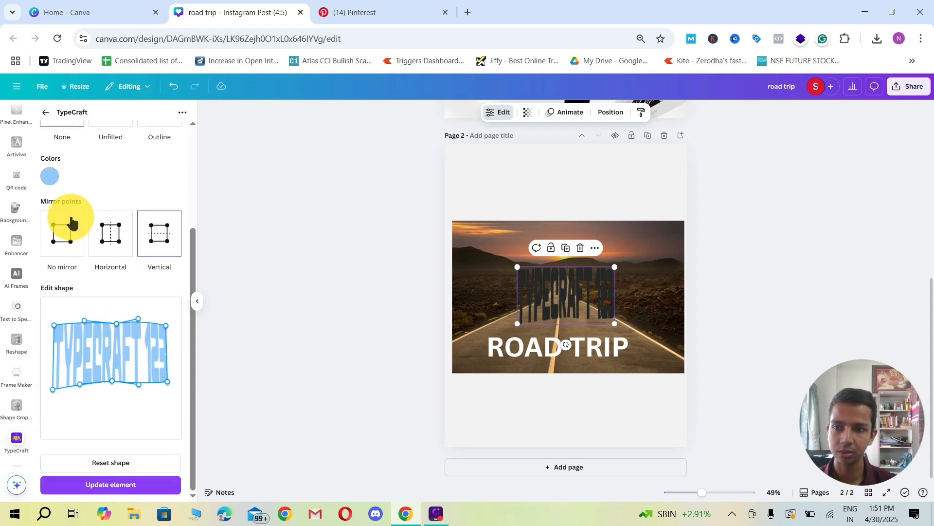
left_click(50, 178)
left_click_drag(57, 232, 33, 189)
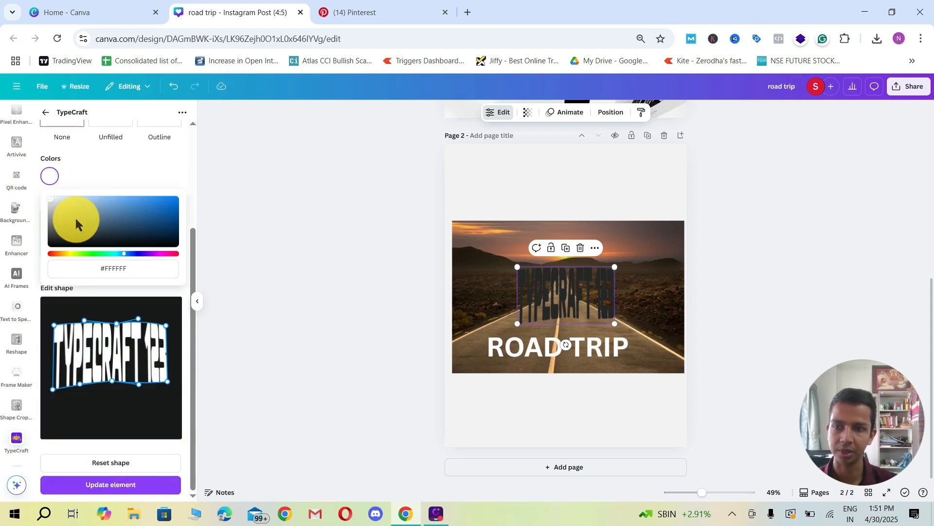
Step: Delete the warped text from page 2 and curve the fresh sample text downward using Horizontal mirror points, then No mirror for the lower edge
left_click(71, 152)
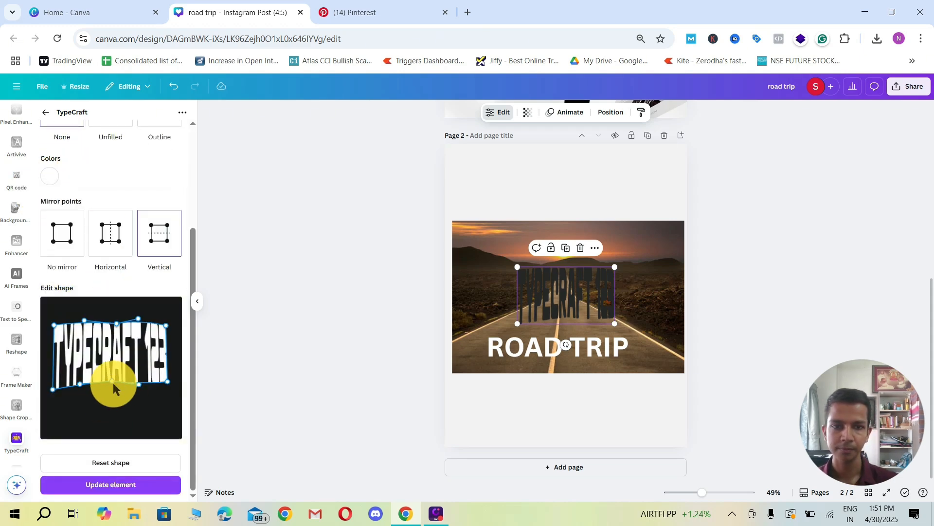
left_click_drag(574, 306, 147, 387)
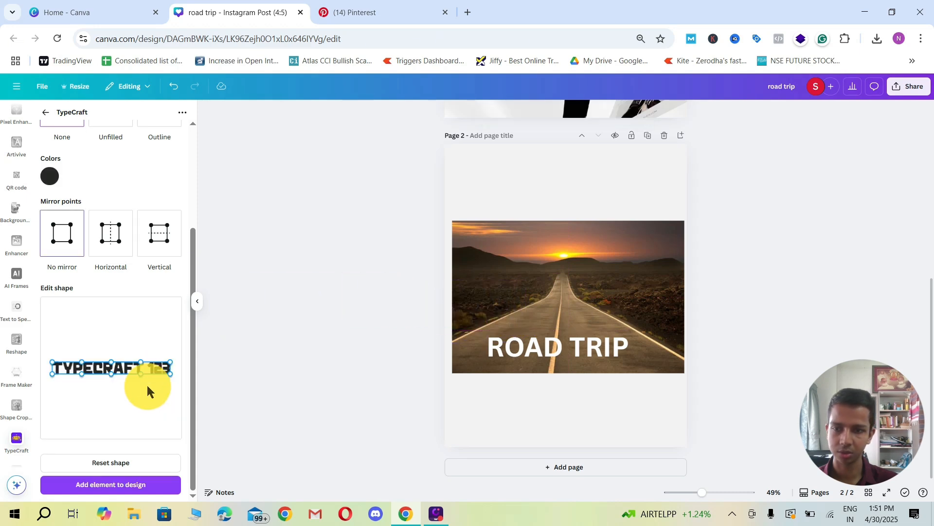
left_click(115, 254)
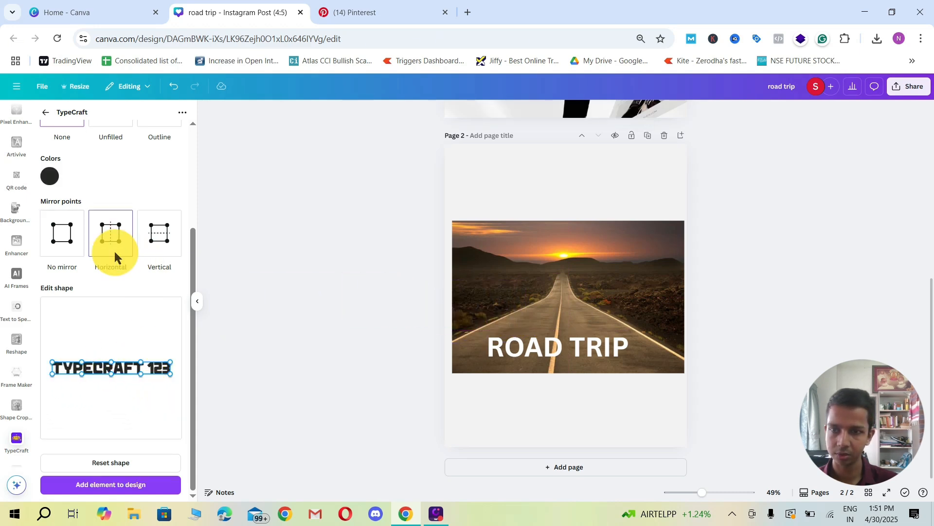
left_click_drag(54, 368, 49, 341)
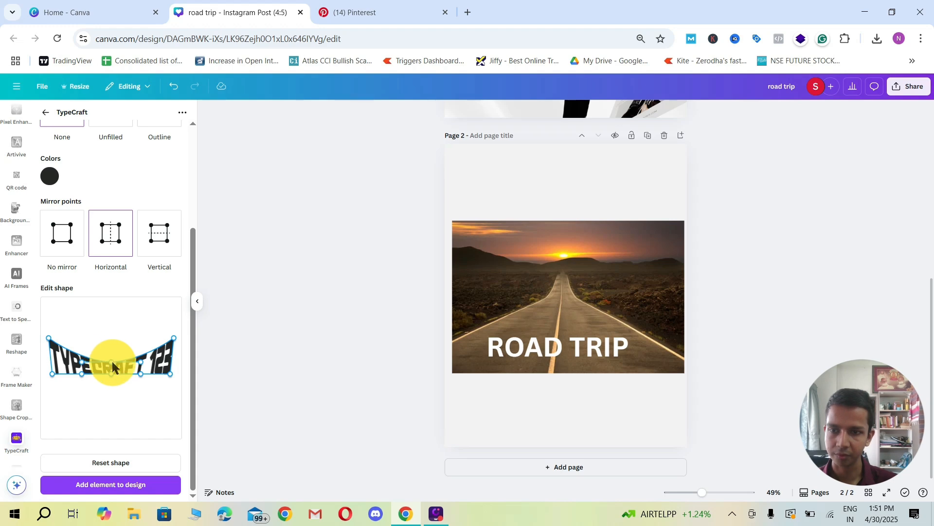
left_click_drag(113, 366, 115, 352)
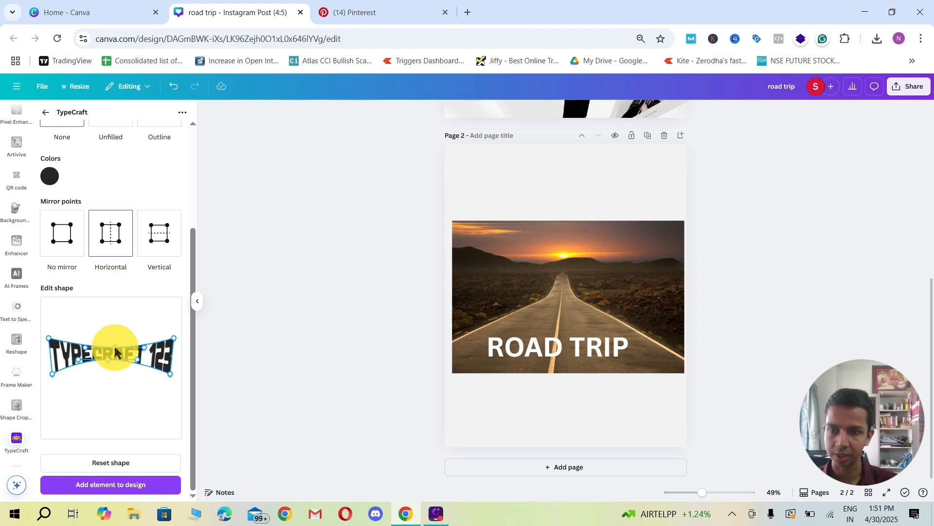
left_click(73, 243)
left_click_drag(109, 373, 106, 379)
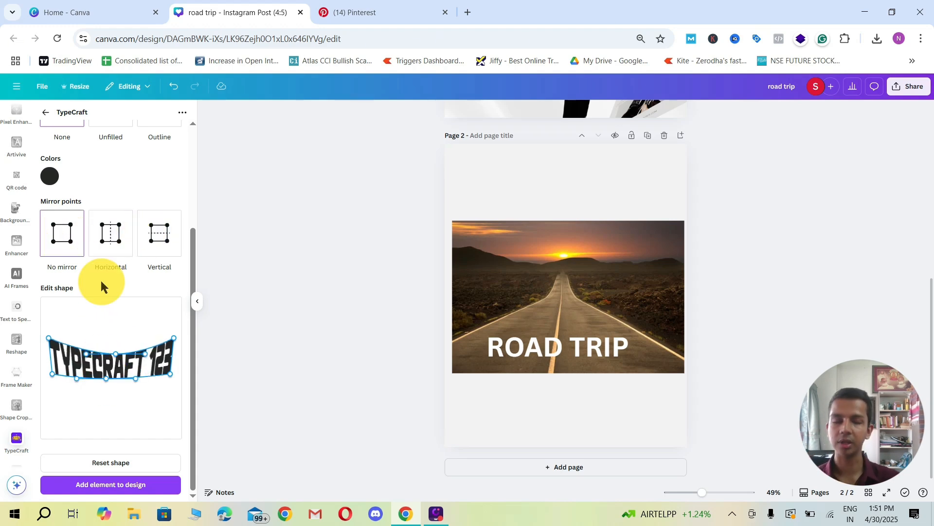
Step: Switch to Pinterest and examine the "text on road" results for examples of lettering laid on a road in perspective
left_click(386, 9)
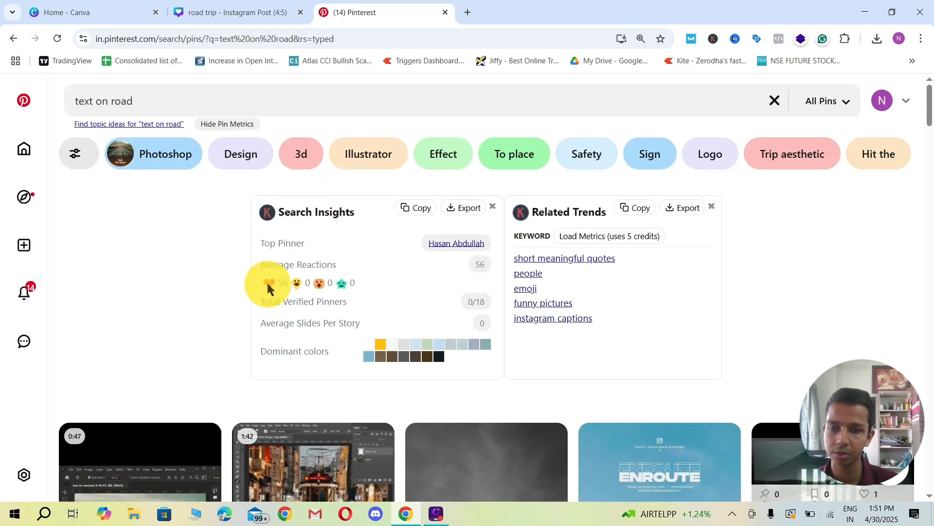
scroll(229, 263, "down", 4)
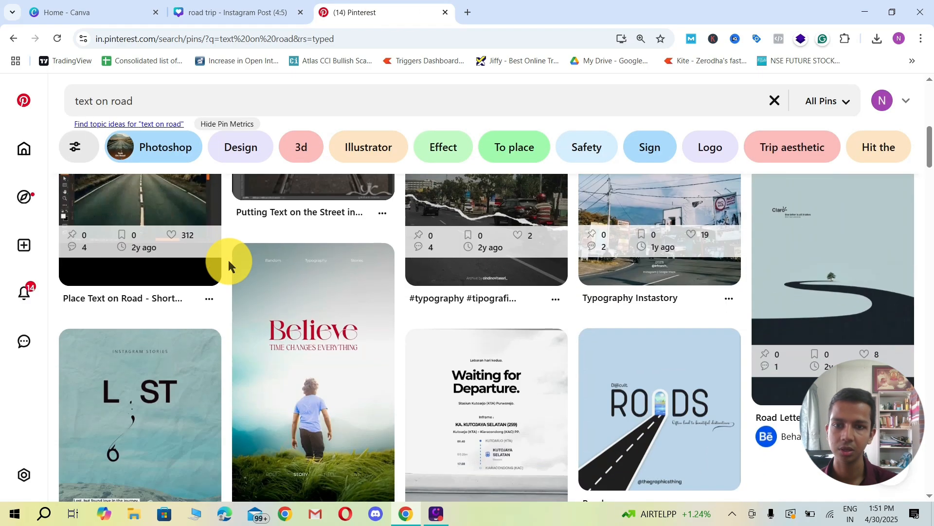
scroll(227, 263, "down", 4)
scroll(227, 259, "up", 6)
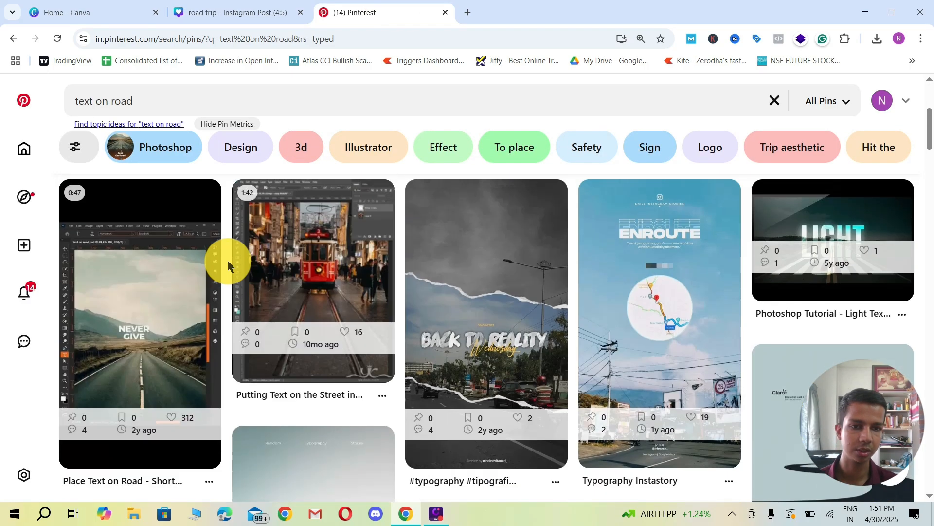
scroll(225, 273, "down", 5)
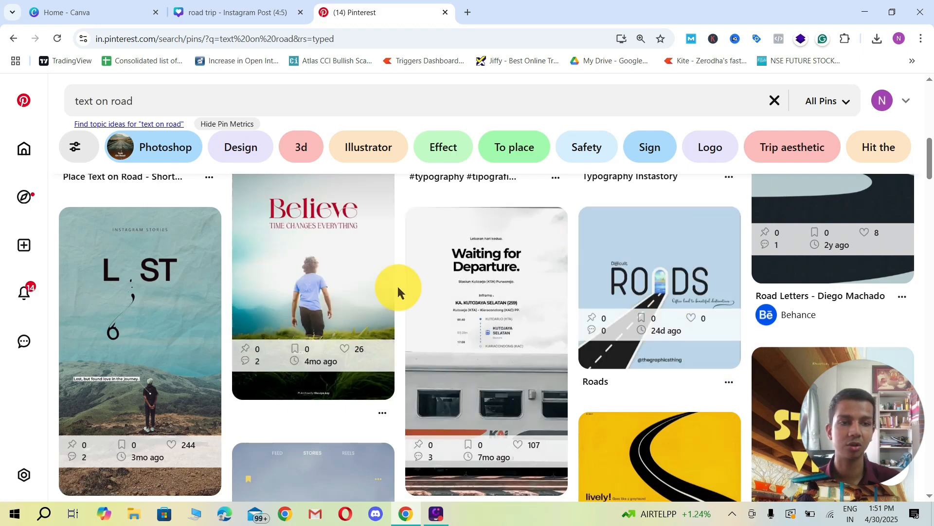
scroll(398, 284, "down", 5)
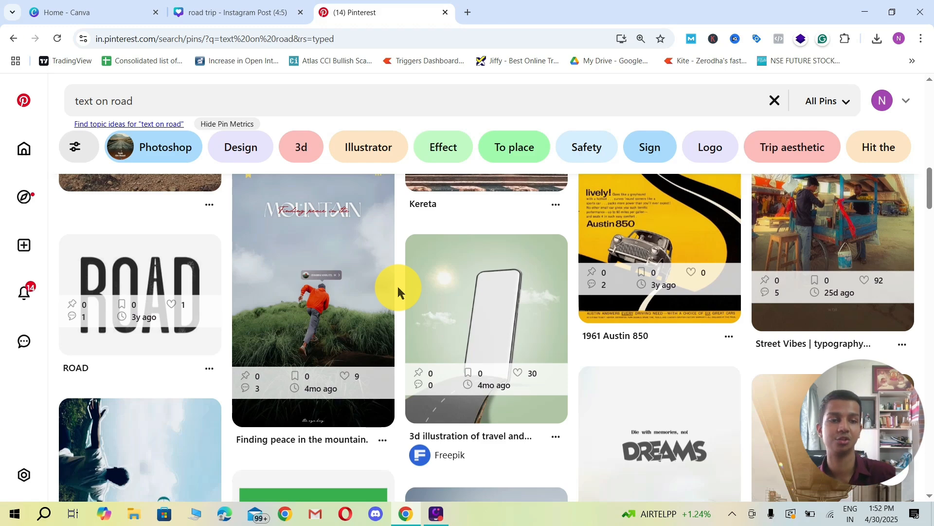
scroll(397, 285, "up", 5)
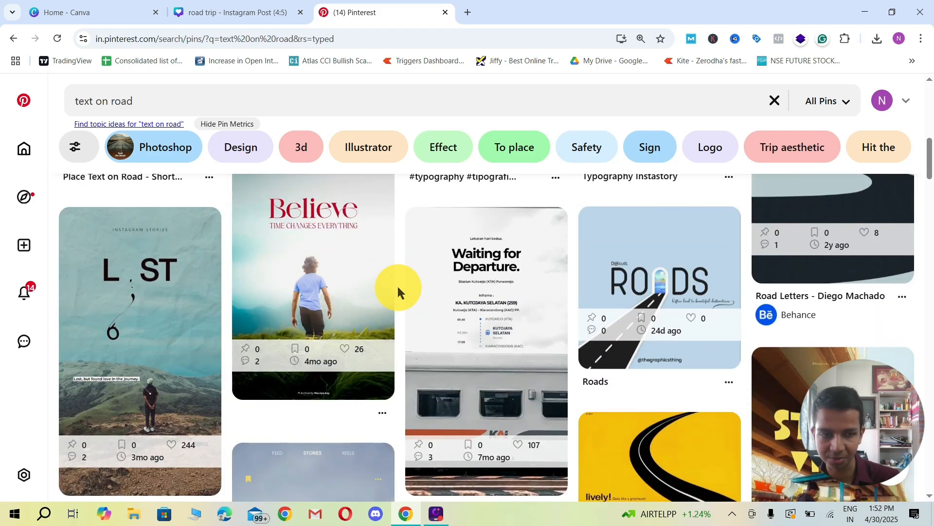
scroll(397, 284, "up", 6)
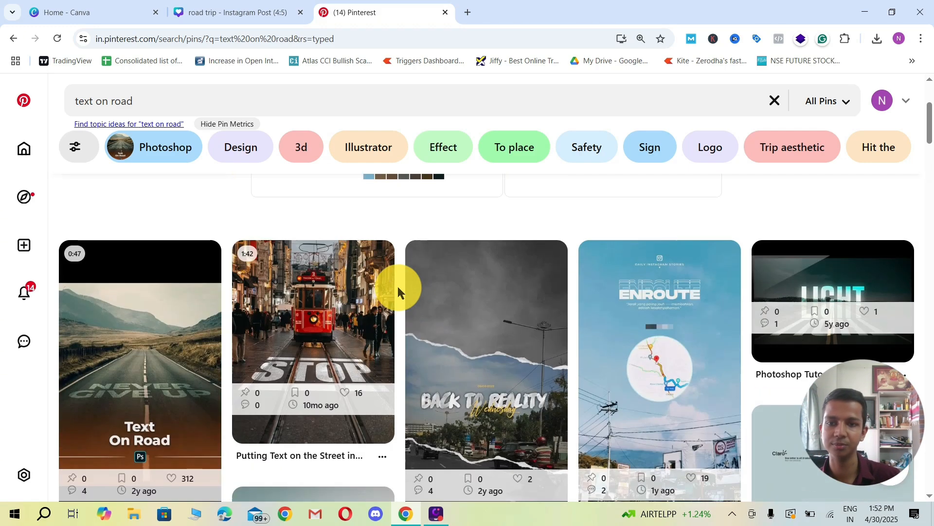
scroll(398, 286, "down", 1)
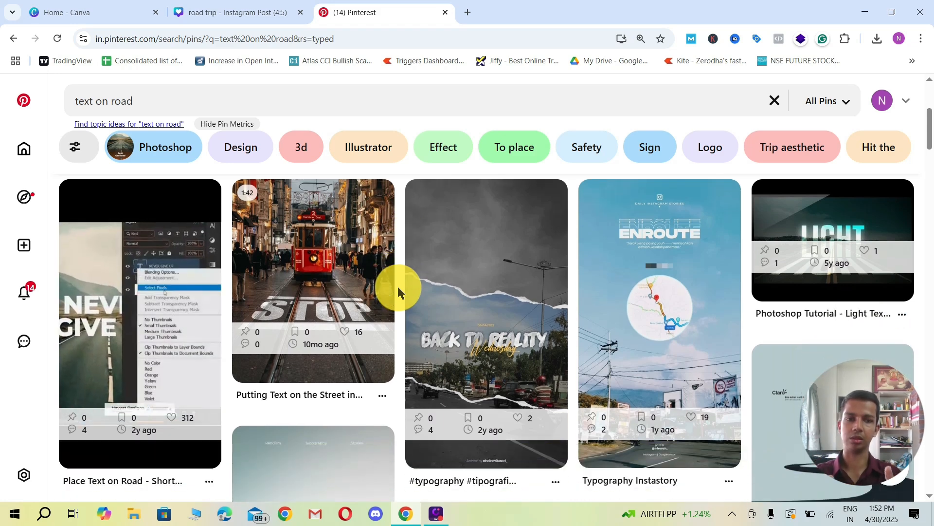
Step: Return to the Canva design and pull the sample text's upper corners inward, leveling its upper edge into a trapezoid
left_click(252, 5)
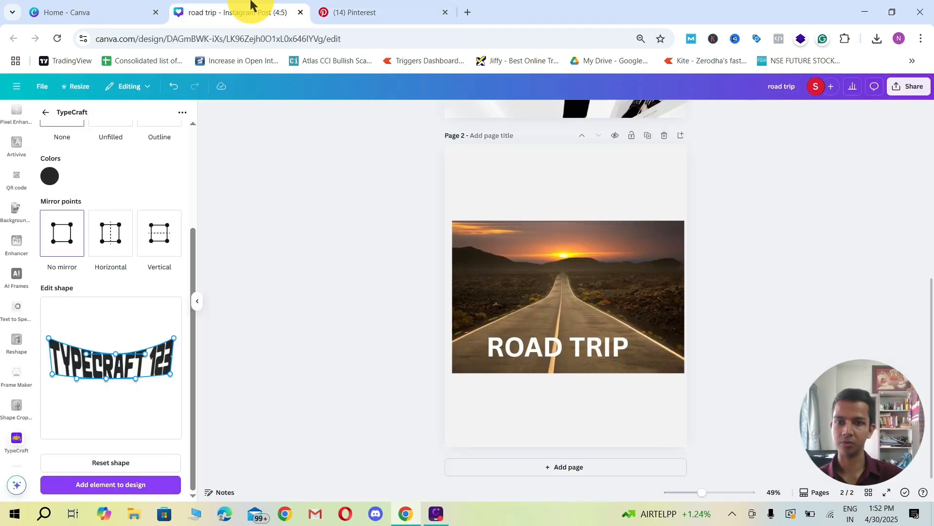
left_click_drag(49, 337, 61, 347)
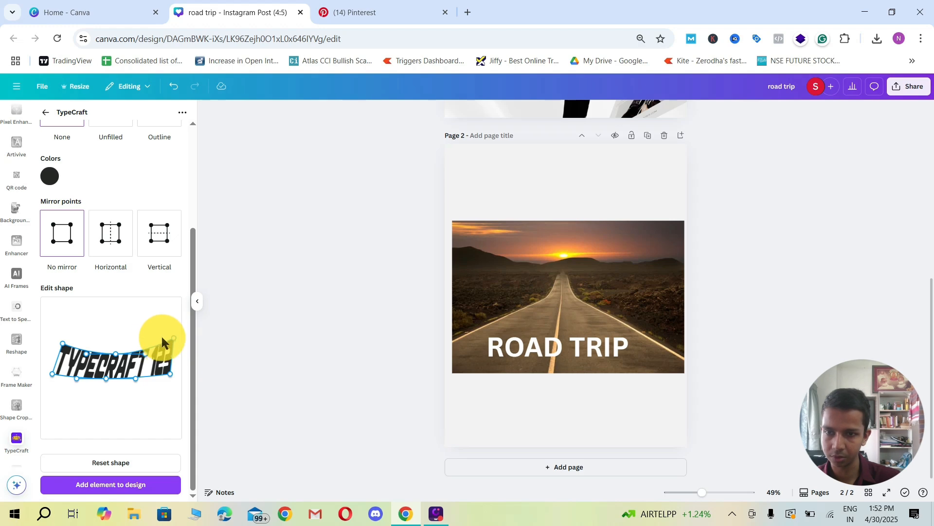
left_click_drag(175, 341, 116, 345)
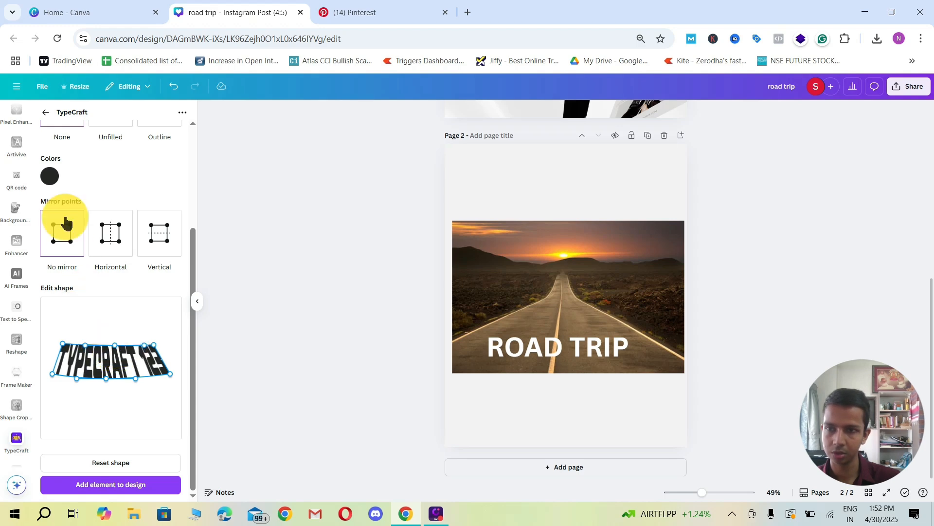
Step: Set the TypeCraft text color to white and pull the sample text's top-left corner further inward
left_click(50, 177)
left_click_drag(68, 224, 38, 194)
left_click(101, 169)
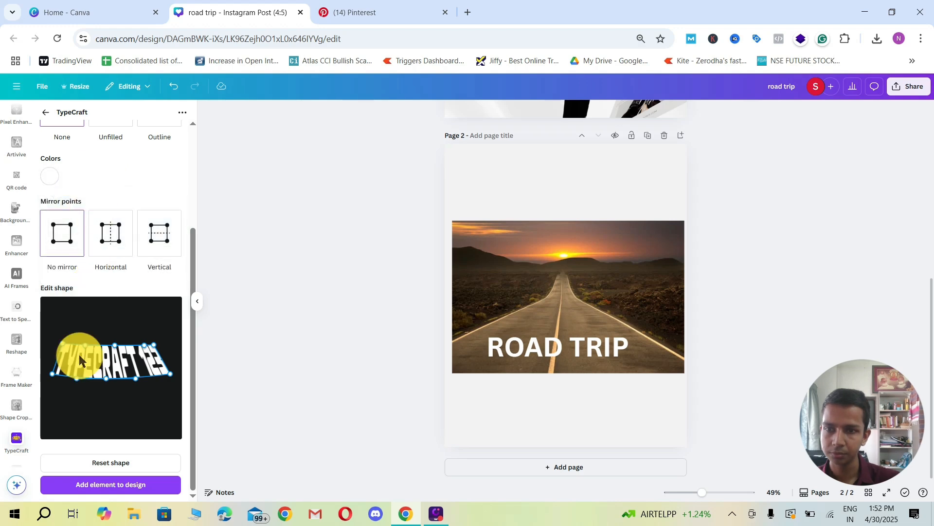
left_click_drag(62, 348, 71, 343)
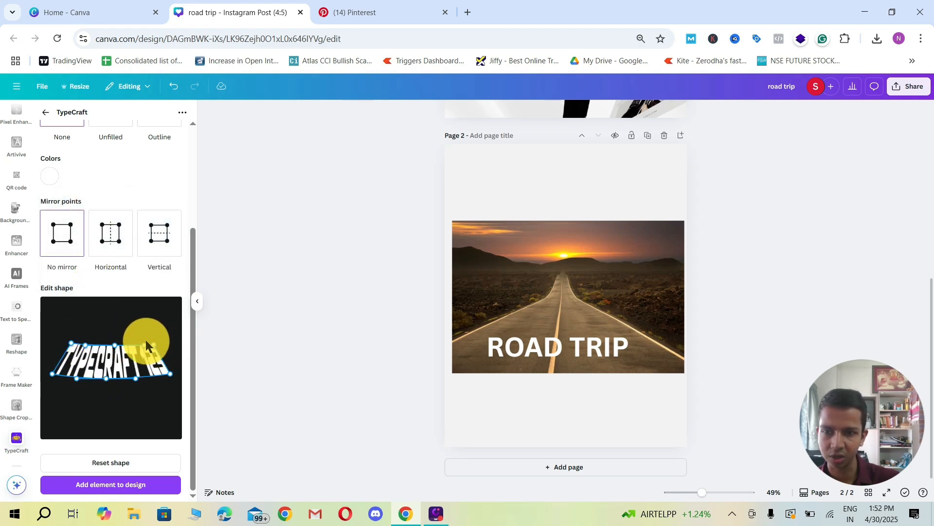
Step: Add the warped text to page 2 and enlarge it on the road in place of the ROAD TRIP title
left_click(117, 485)
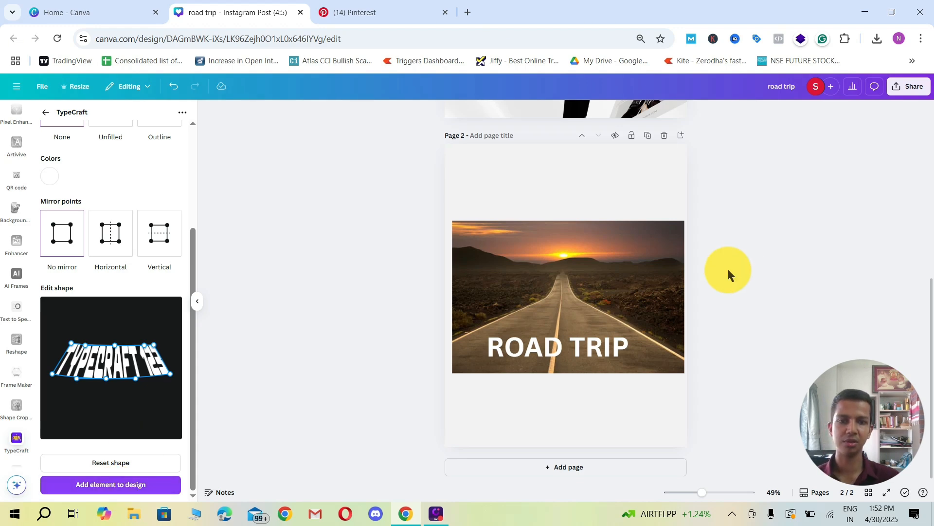
left_click_drag(568, 294, 555, 330)
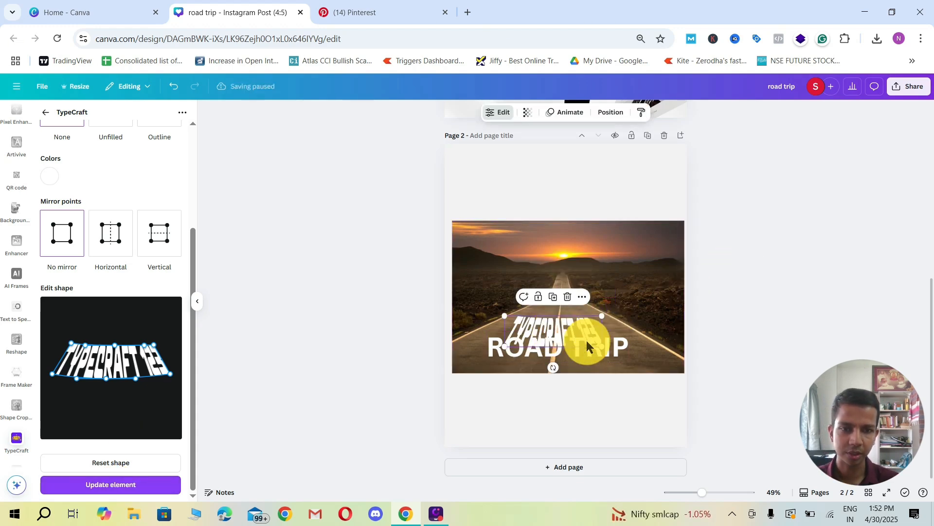
left_click_drag(615, 352, 845, 292)
mouse_move(583, 327)
left_mouse_down()
mouse_move(630, 314)
mouse_move(574, 343)
left_mouse_up()
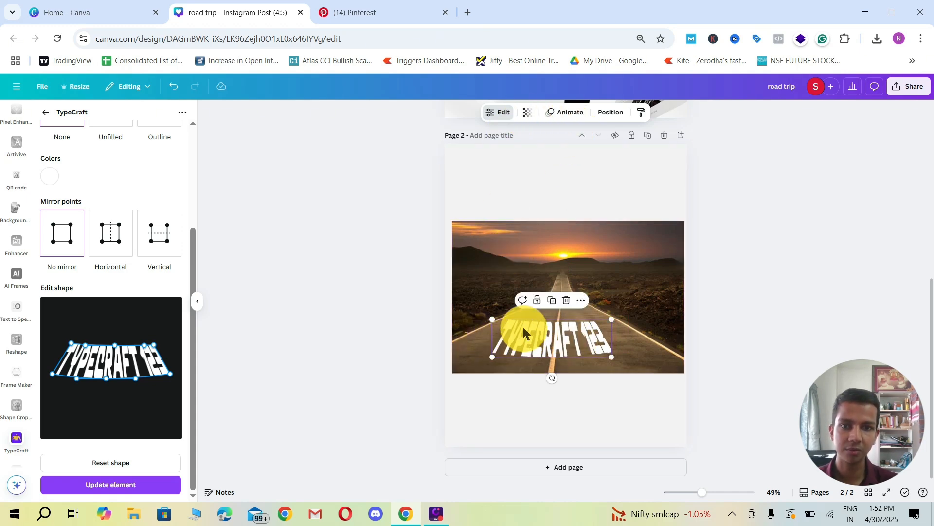
Step: Make the warped text slightly transparent and nudge it to sit centered on the road
left_click(527, 112)
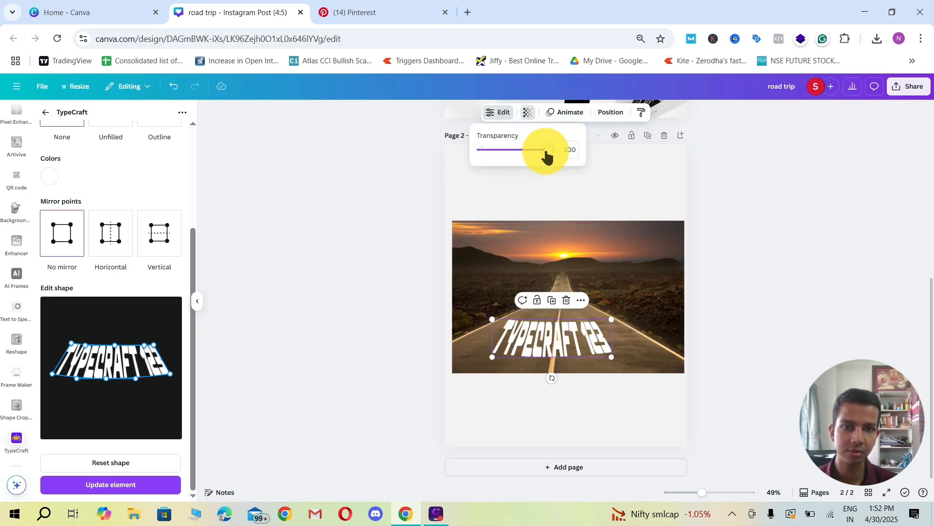
left_click_drag(546, 151, 533, 151)
left_click_drag(568, 335, 569, 339)
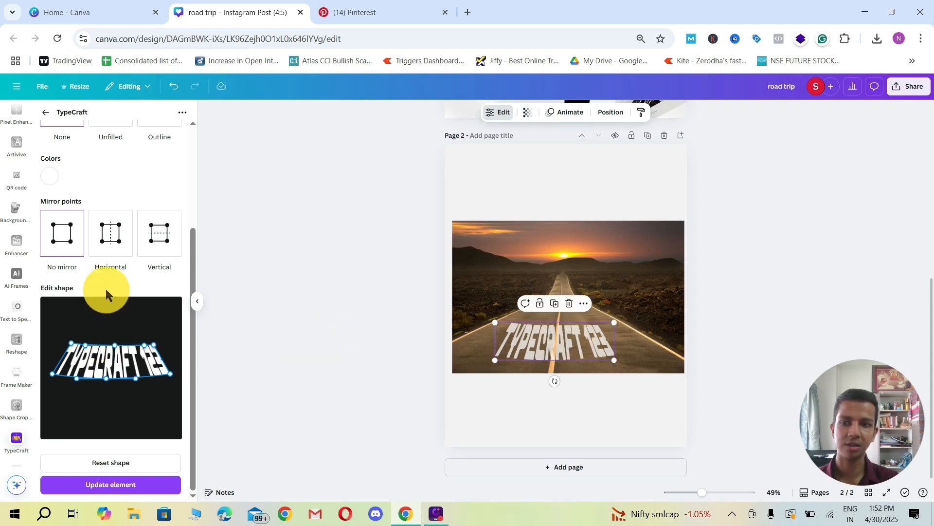
Step: Review TypeCraft's text, font and style settings and how the lettering looks on the road photo
scroll(119, 285, "up", 3)
scroll(119, 286, "up", 1)
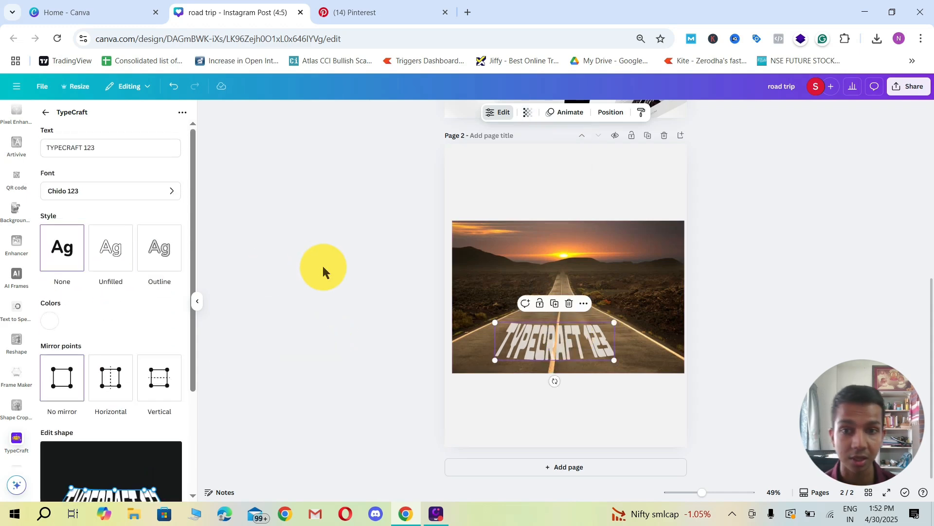
left_click(484, 262, "shift")
left_click(369, 266)
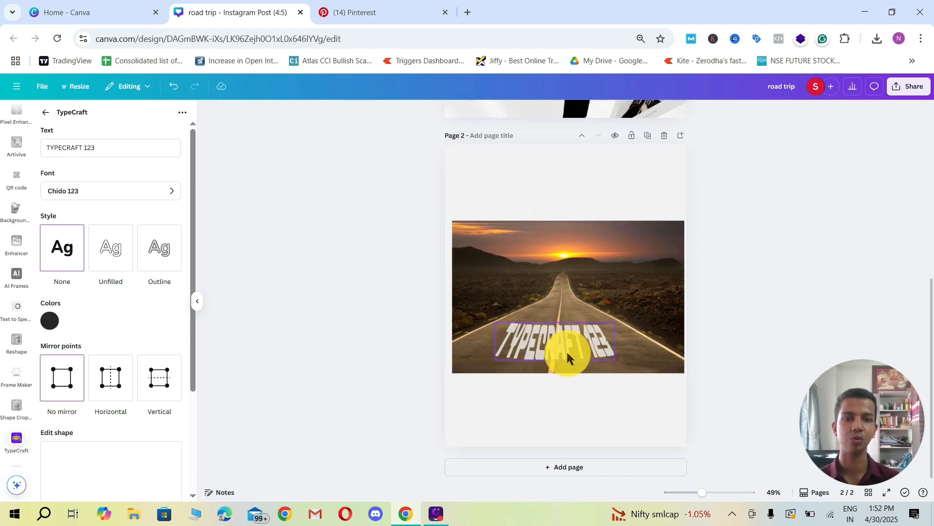
left_click(560, 348)
left_click(398, 282)
left_click(590, 344)
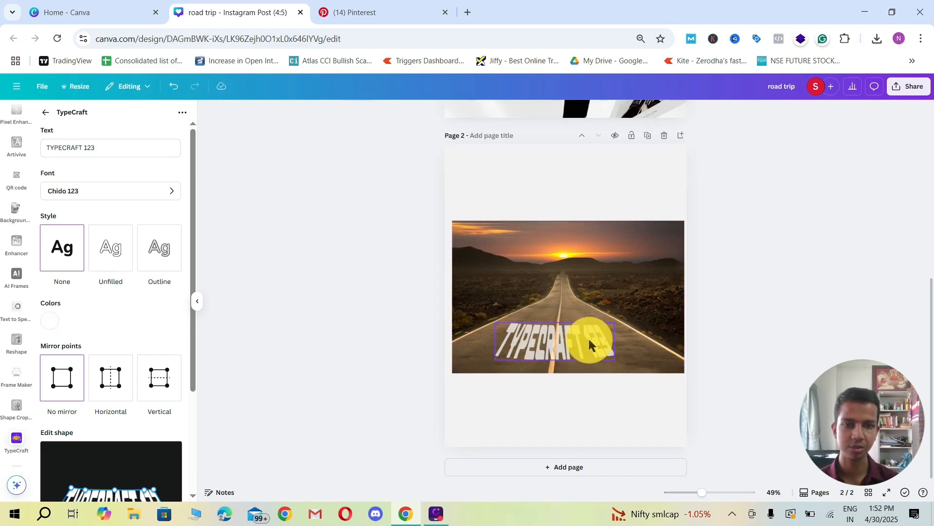
left_click(624, 316)
Step: Copy the warped TYPECRAFT 123 text from page 2 and paste it onto a new page 3
left_click(596, 327)
key("ctrl+c")
left_click(598, 398)
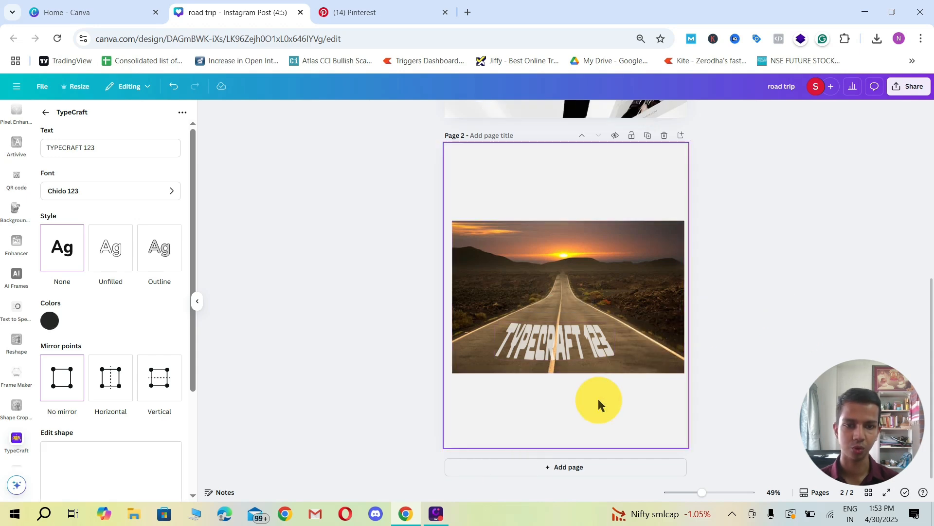
left_click(589, 468)
key("ctrl+v")
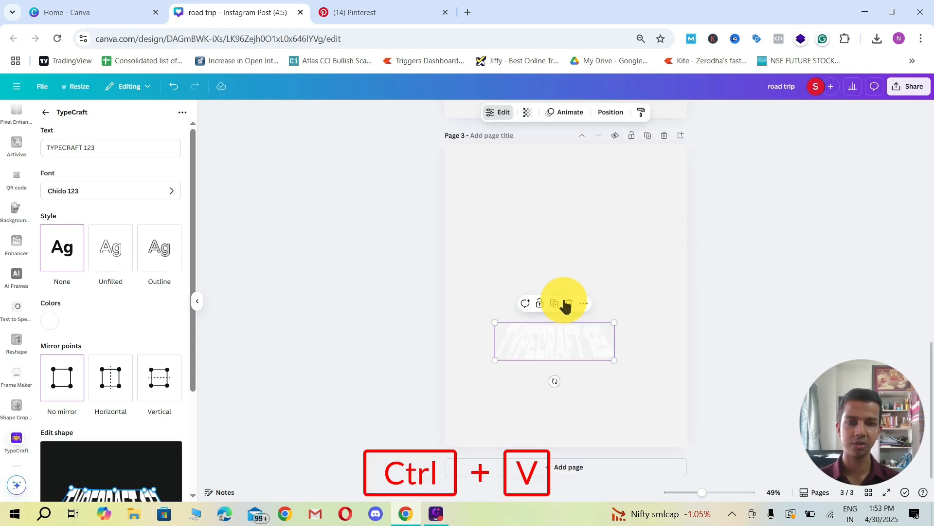
Step: Enlarge the pasted text to nearly the width of page 3 and position it around the page's middle
left_click_drag(495, 322, 411, 298)
left_click_drag(534, 329, 596, 319)
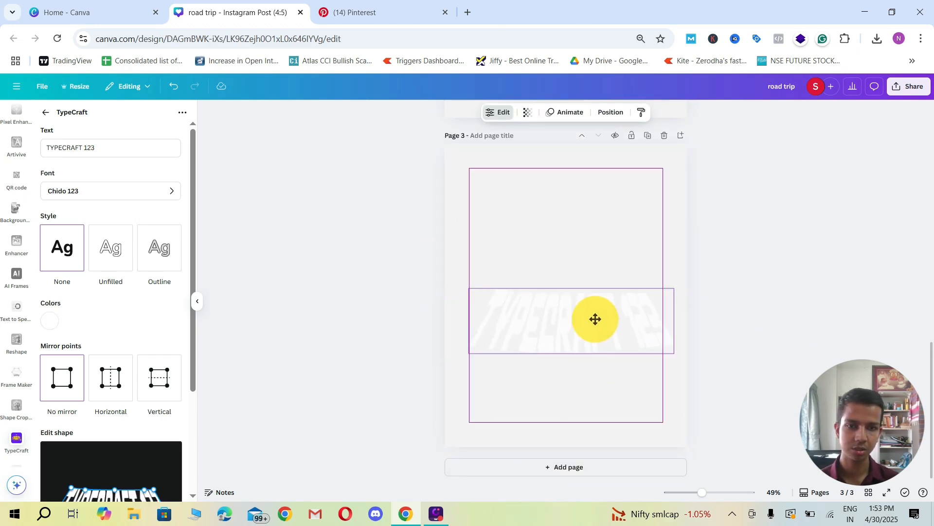
left_click_drag(636, 344, 634, 315)
Step: Download only page 3 as a PNG with a transparent background and go back to the road photo page
left_click(906, 86)
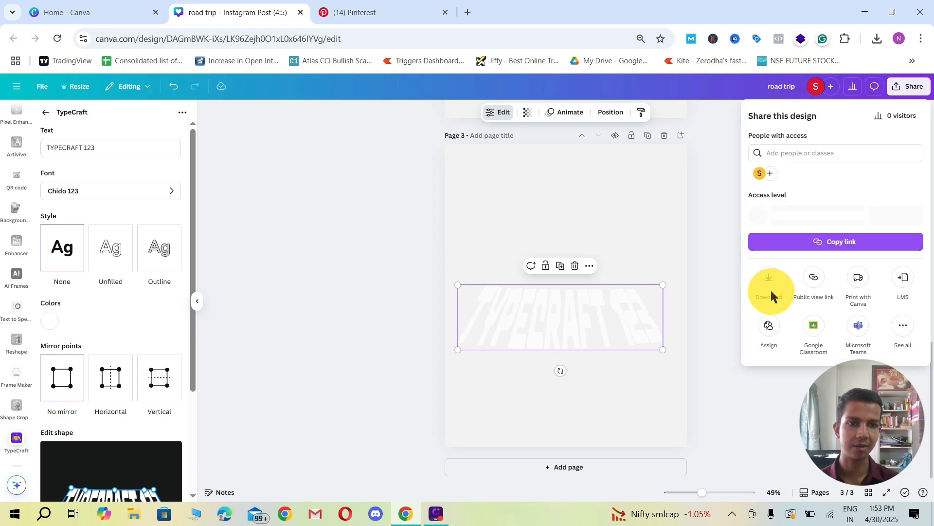
left_click(769, 284)
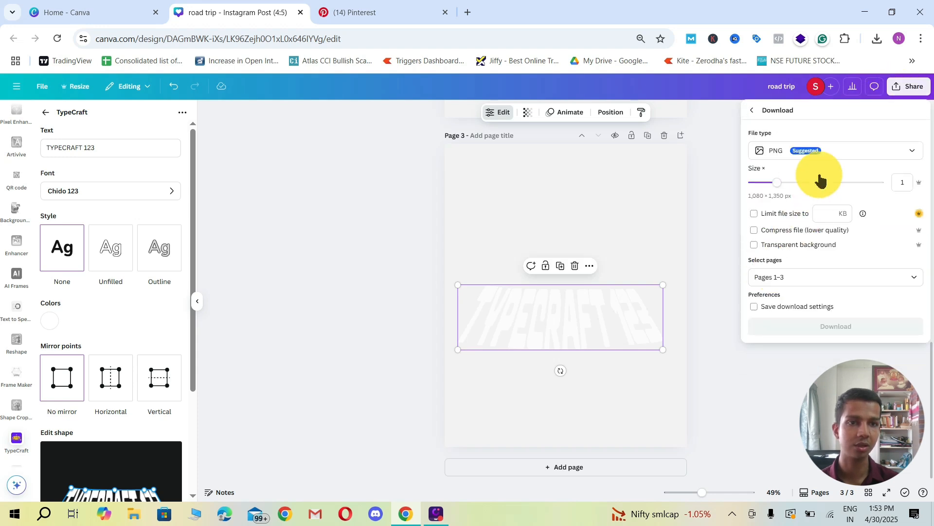
left_click(779, 246)
left_click(793, 277)
left_click(784, 316)
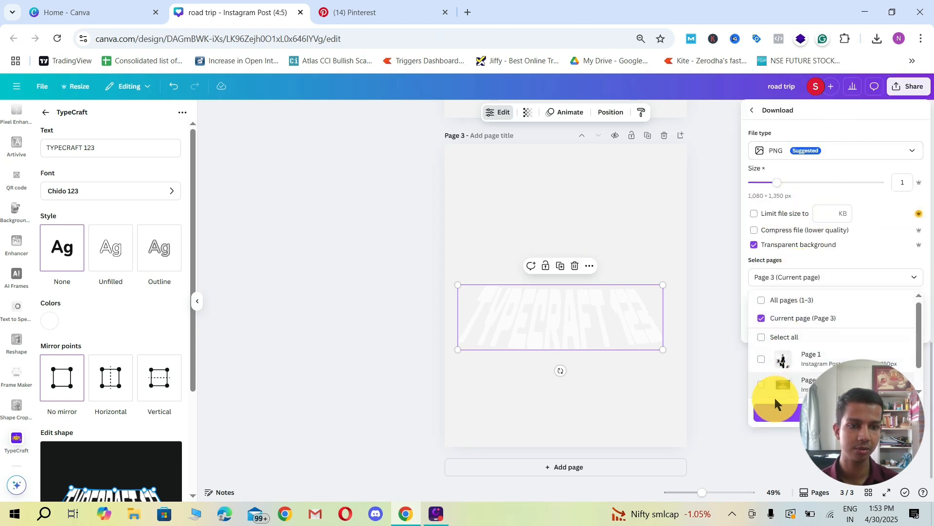
left_click(777, 417)
left_click(776, 329)
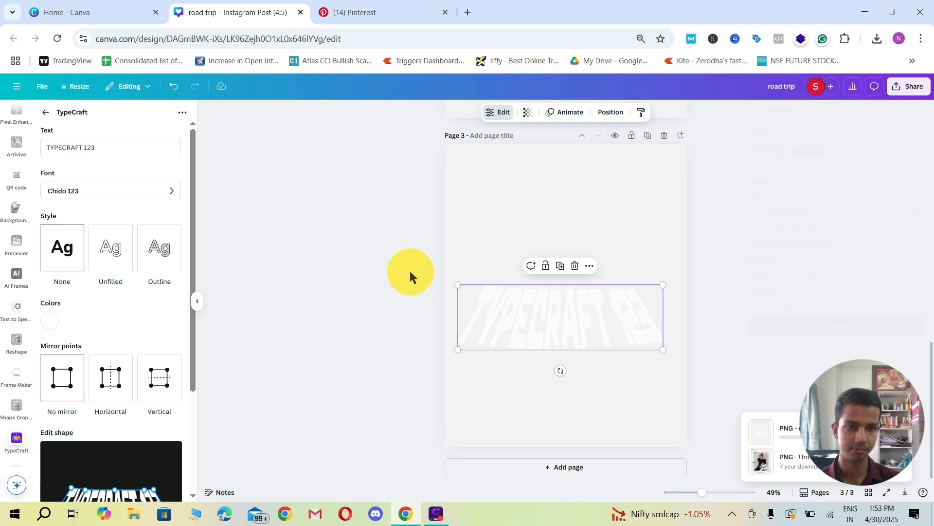
scroll(407, 272, "up", 5)
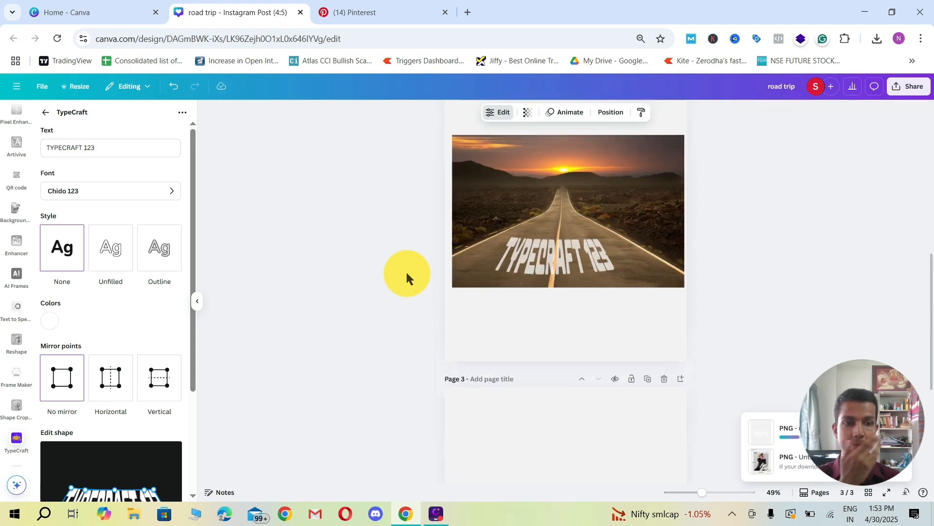
Step: Move the original TYPECRAFT 123 text off the road photo into the blank area below it on page 2
scroll(407, 272, "up", 5)
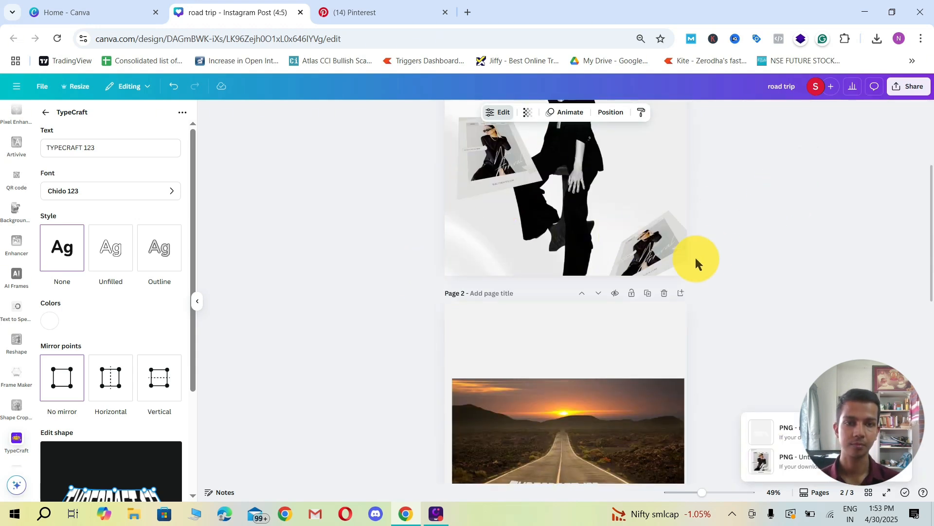
scroll(672, 241, "down", 5)
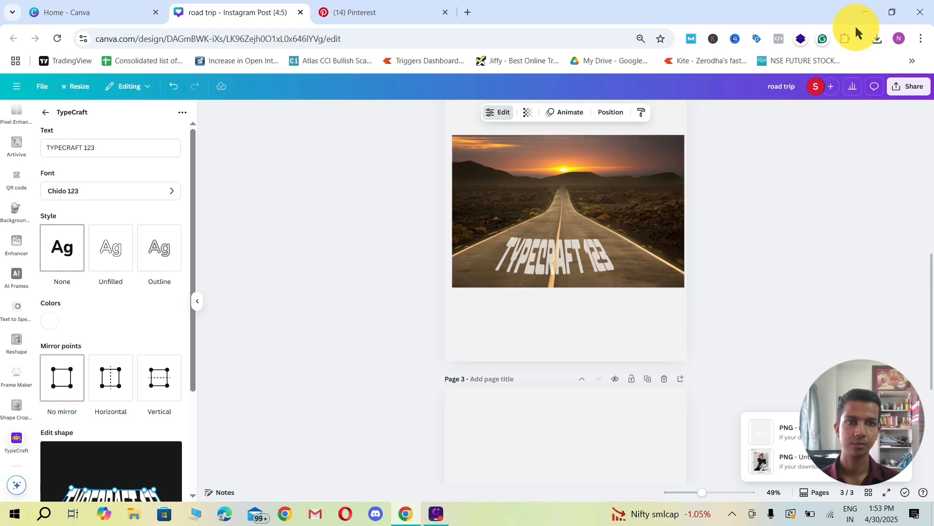
left_click(878, 40)
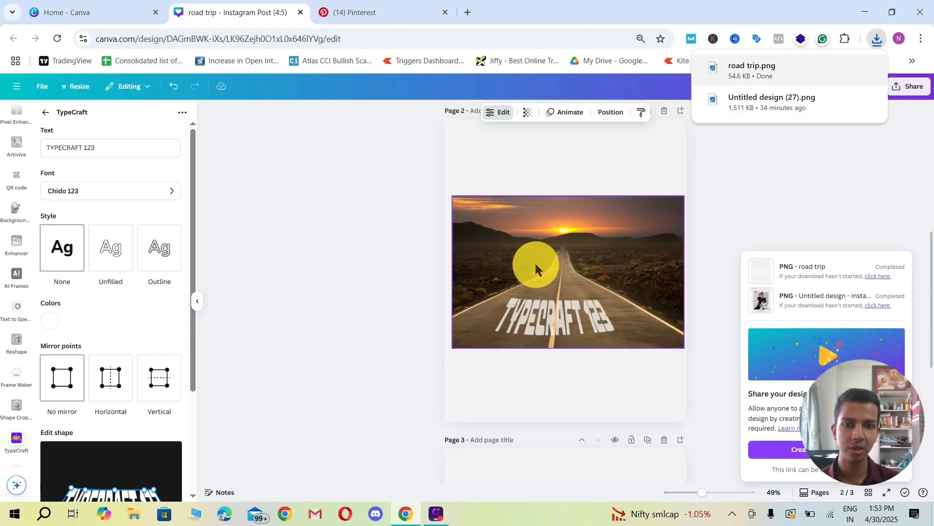
left_click(563, 336)
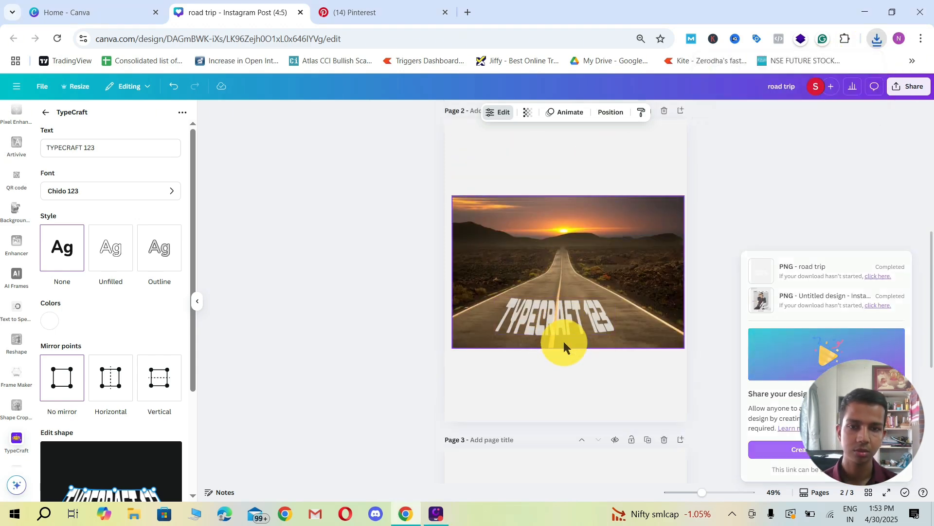
left_click(565, 351)
left_click(569, 320)
left_click_drag(577, 317, 571, 371)
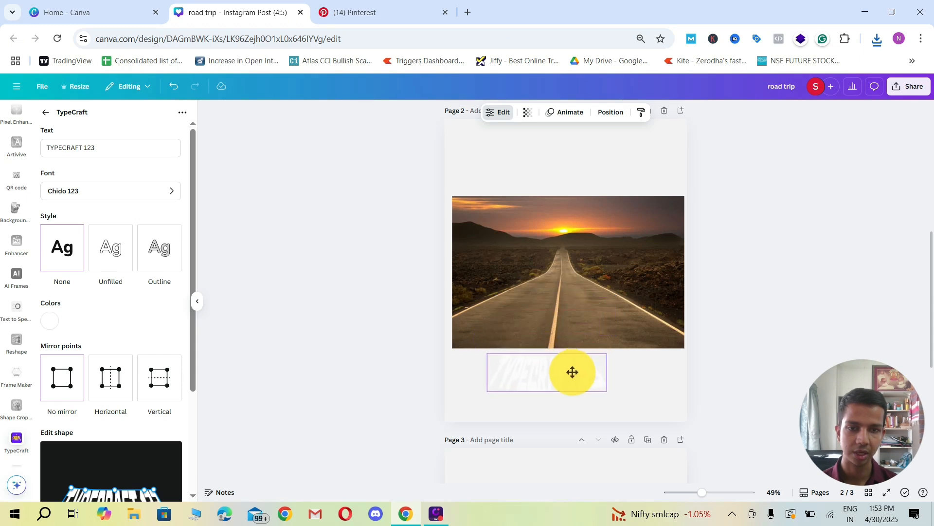
Step: Add the downloaded road trip.png to page 2 and position its lettering on the lower part of the road
left_click(885, 40)
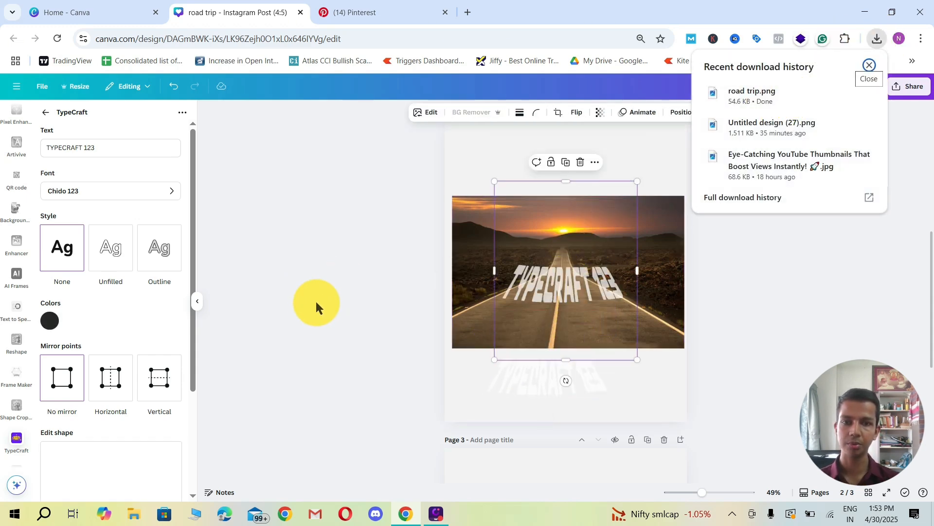
left_click_drag(574, 267, 576, 292)
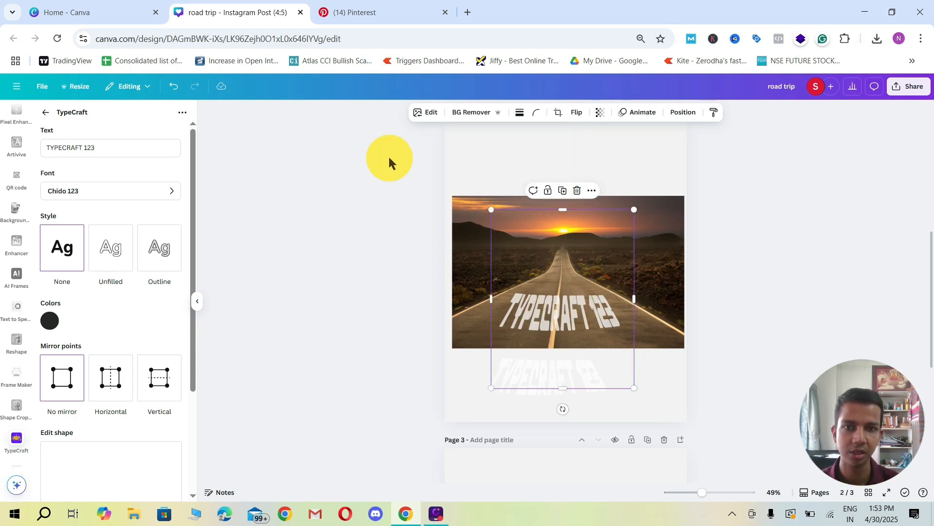
Step: Browse the available image effects and apps for the road photo, and open the Image Blender app
left_click(663, 230)
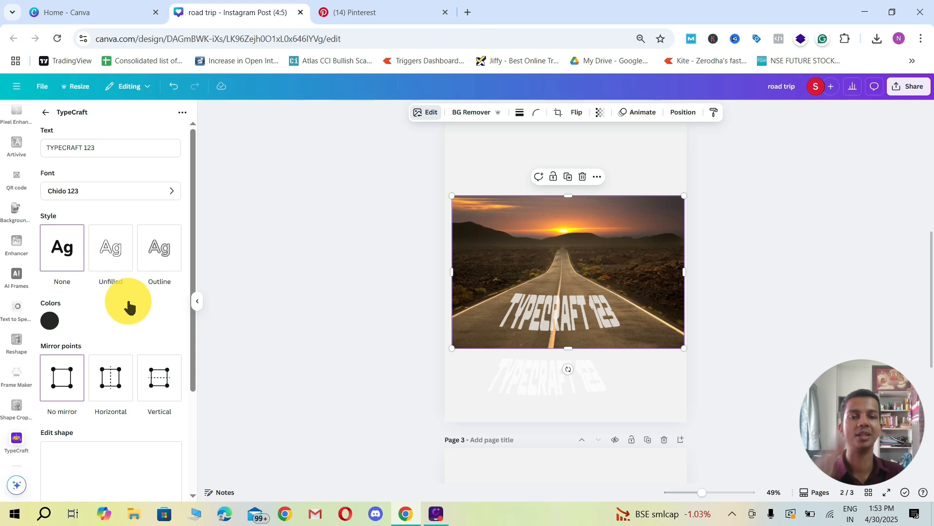
left_click(493, 225)
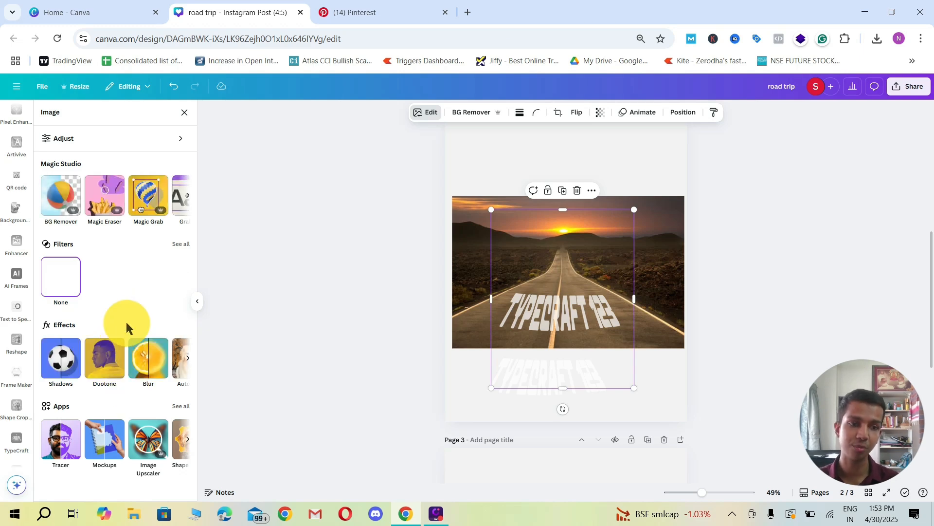
left_click(662, 247, "shift")
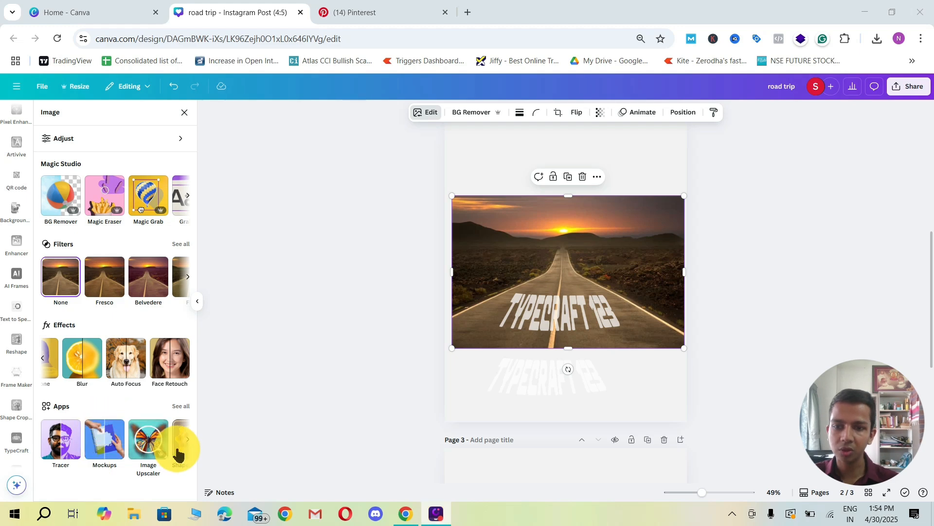
left_click(186, 440)
left_click(186, 441)
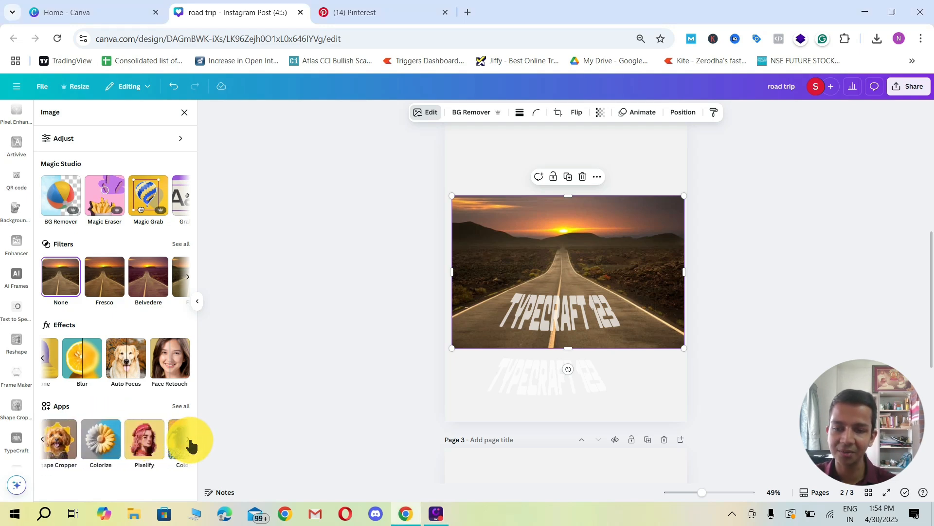
left_click(187, 441)
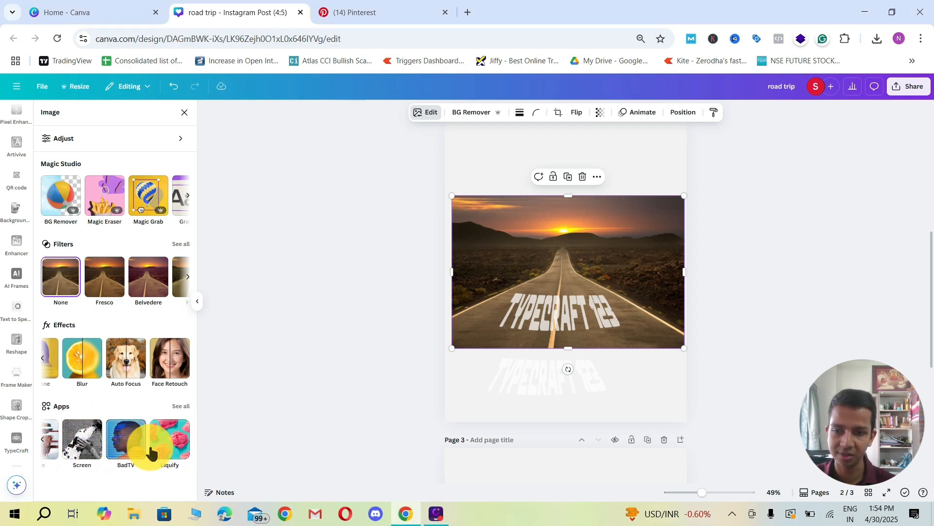
scroll(17, 326, "down", 10)
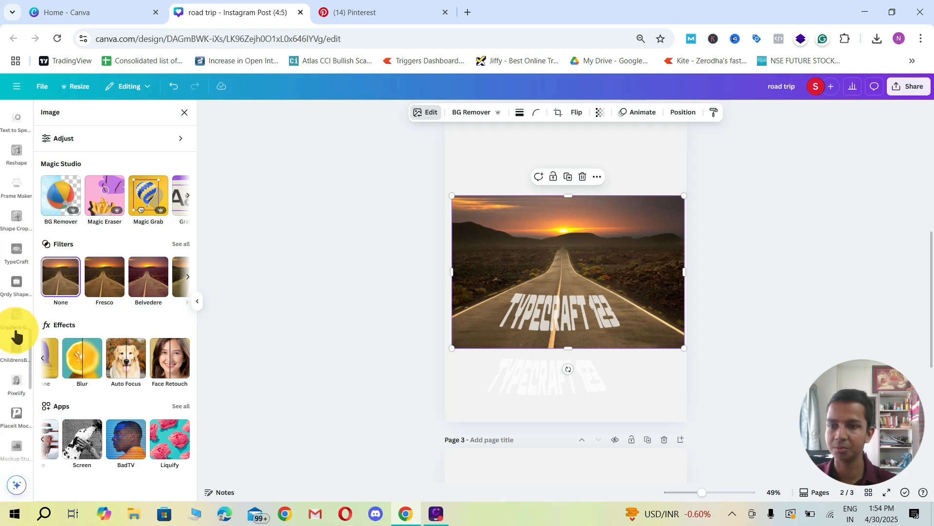
scroll(18, 316, "up", 6)
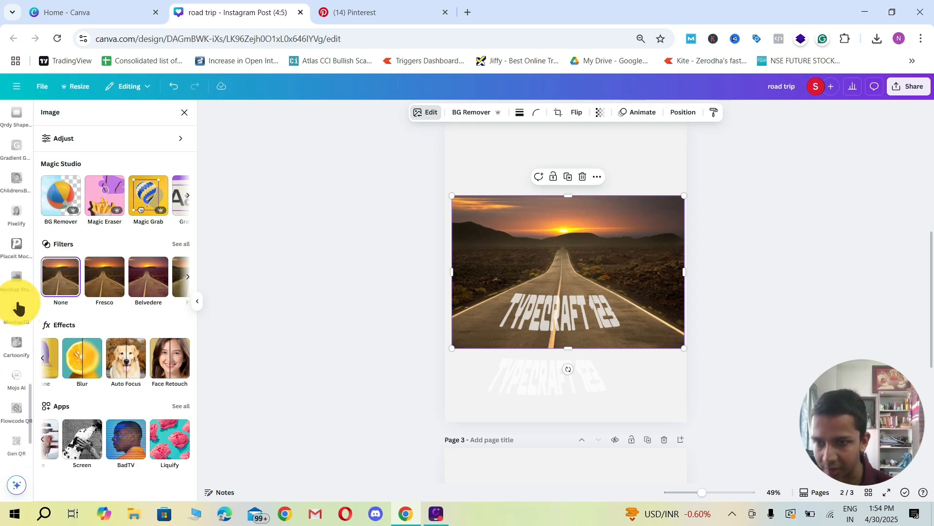
scroll(19, 308, "up", 5)
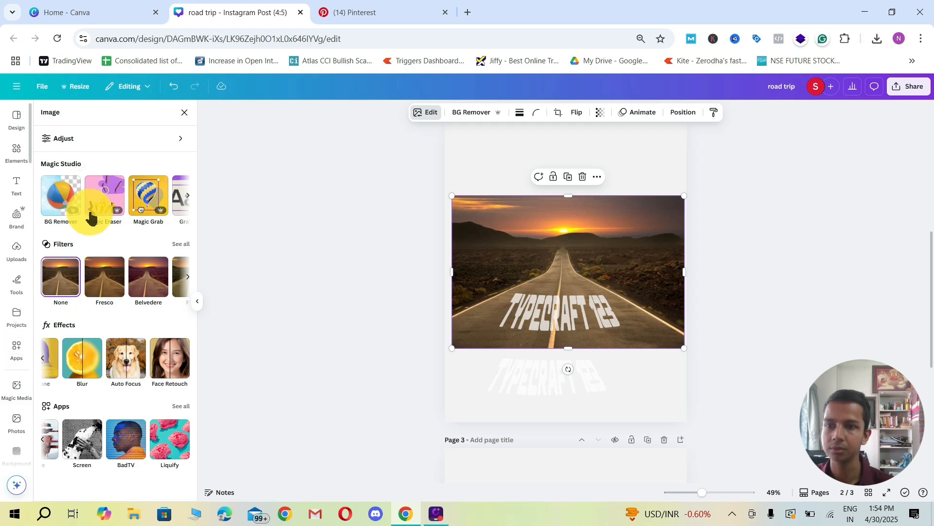
left_click(185, 112)
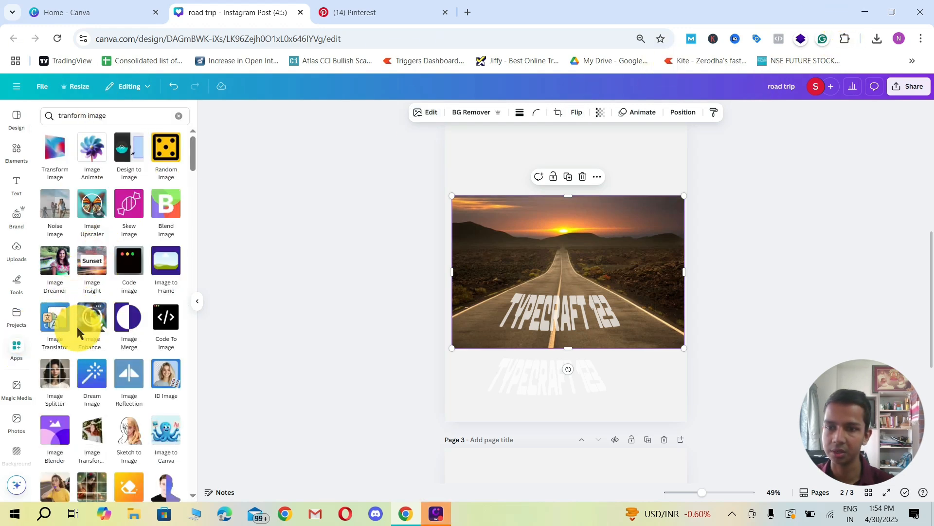
left_click(56, 435)
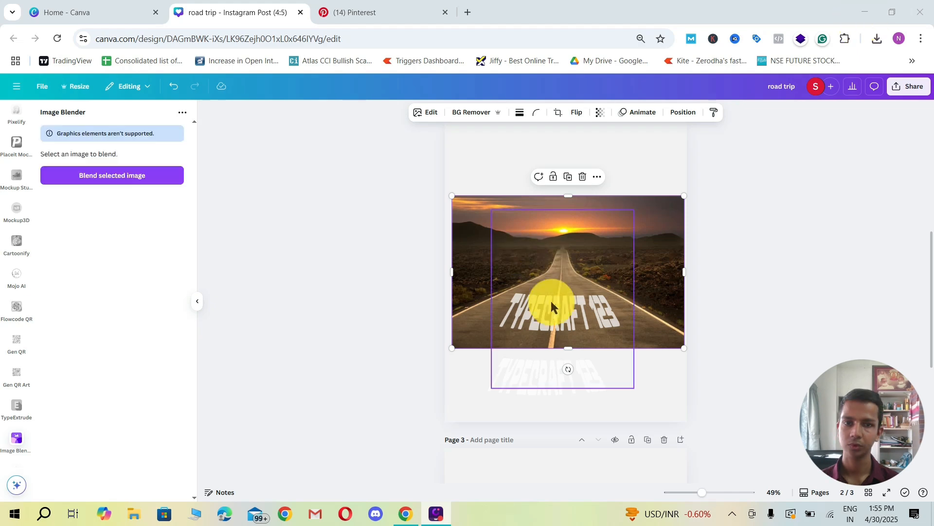
Step: Apply a linear blend to the text PNG on the road, extending the blend line's upper end toward the horizon, and save it
left_click_drag(374, 259, 648, 325)
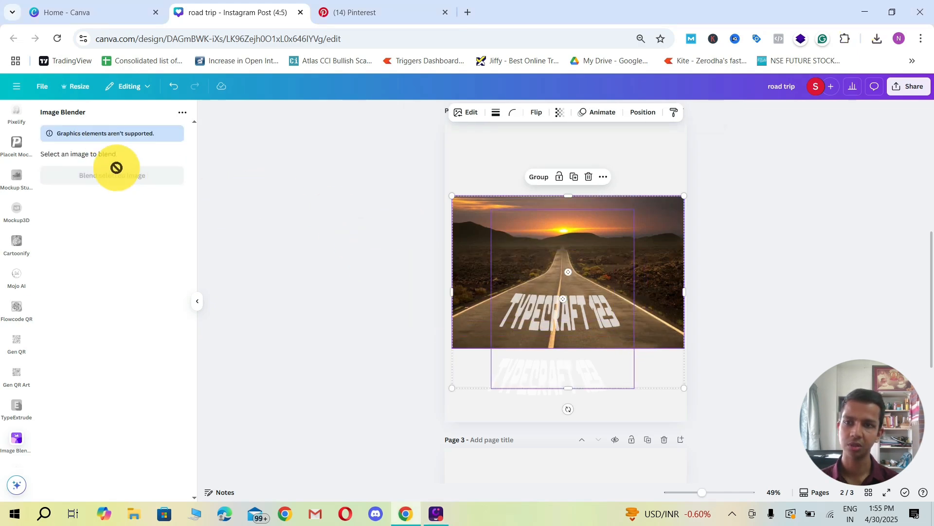
left_click(418, 243)
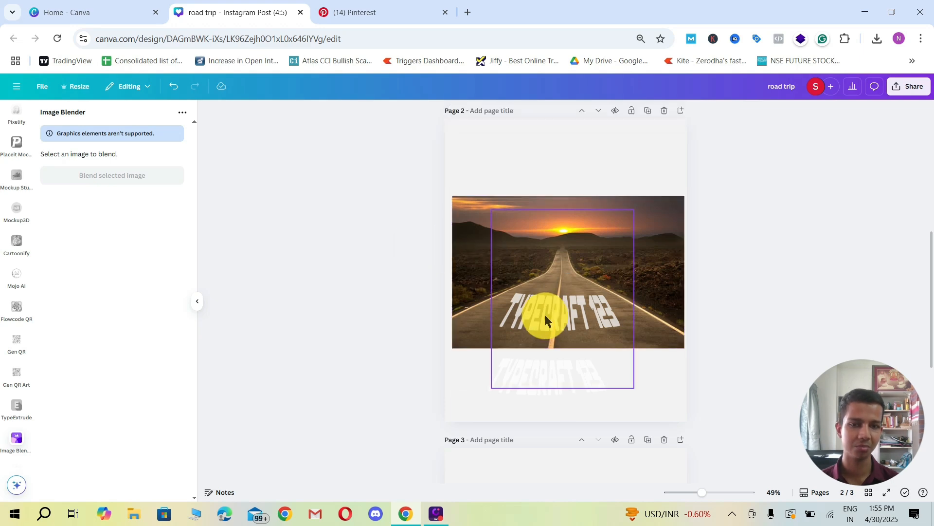
left_click(545, 314)
left_click(115, 176)
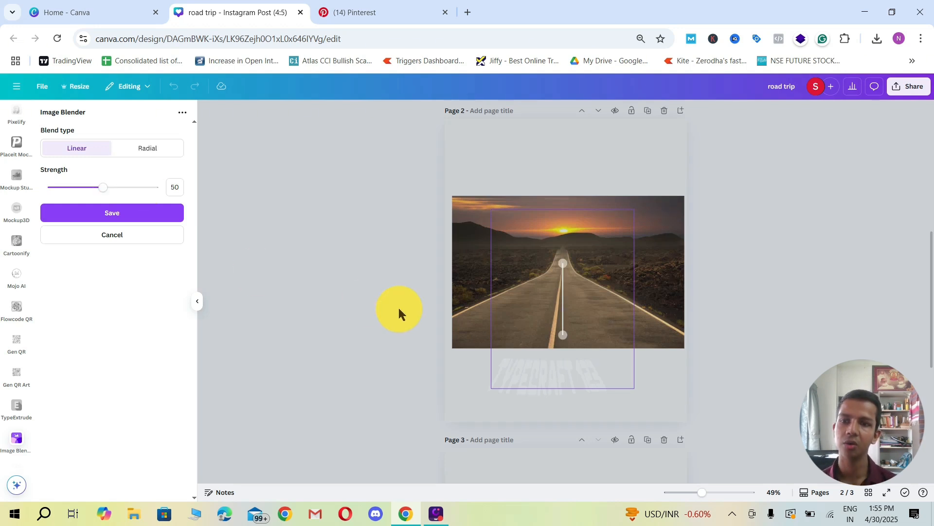
left_click_drag(563, 264, 551, 226)
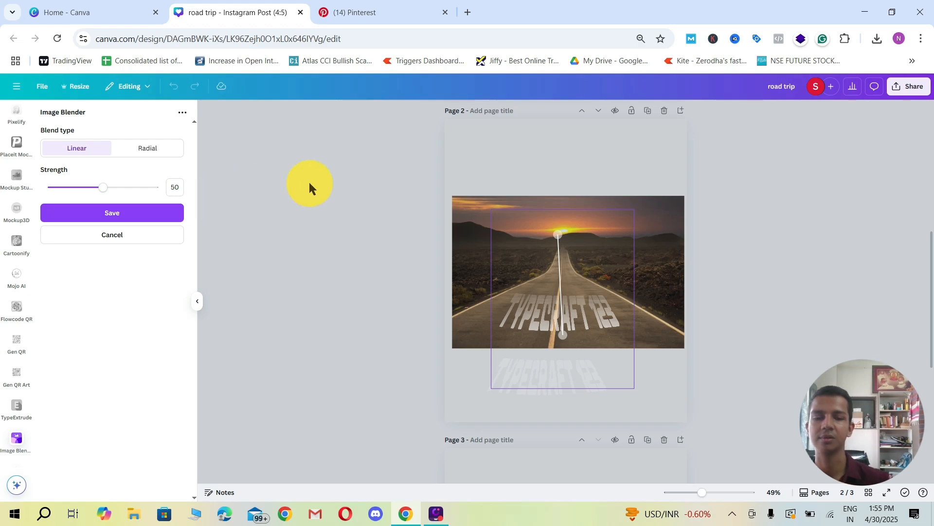
left_click(382, 263)
left_click(369, 268)
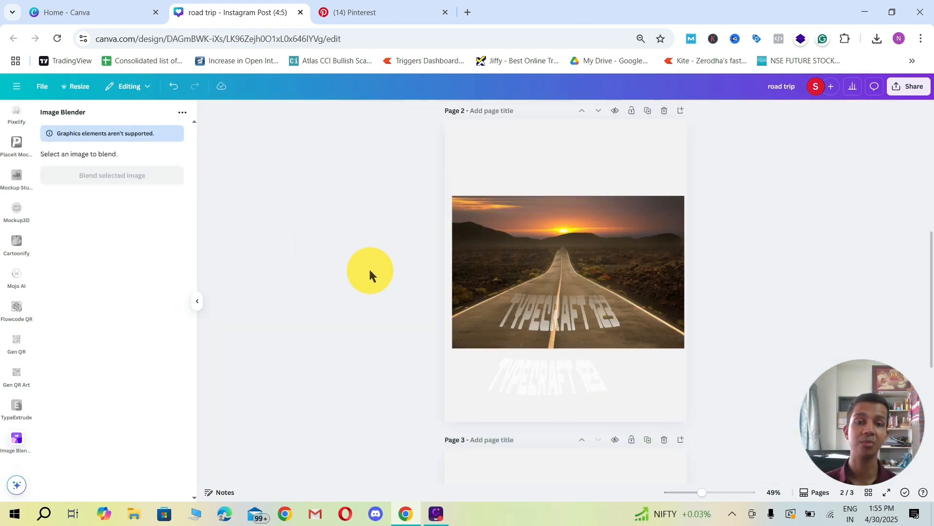
Step: Inspect the faded lettering up close and move the leftover original TYPECRAFT 123 text off page 2
scroll(607, 341, "up", 3, "ctrl")
scroll(411, 315, "up", 3, "ctrl")
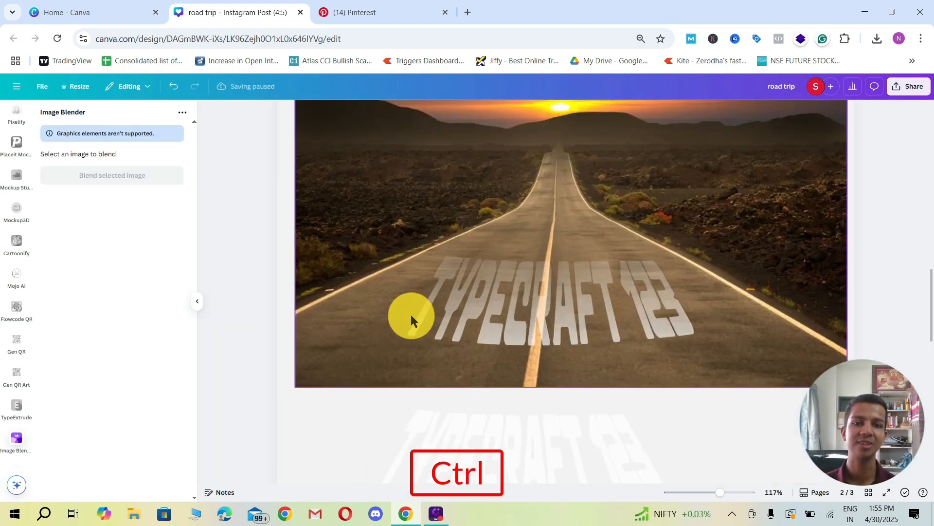
scroll(546, 311, "down", 3, "ctrl")
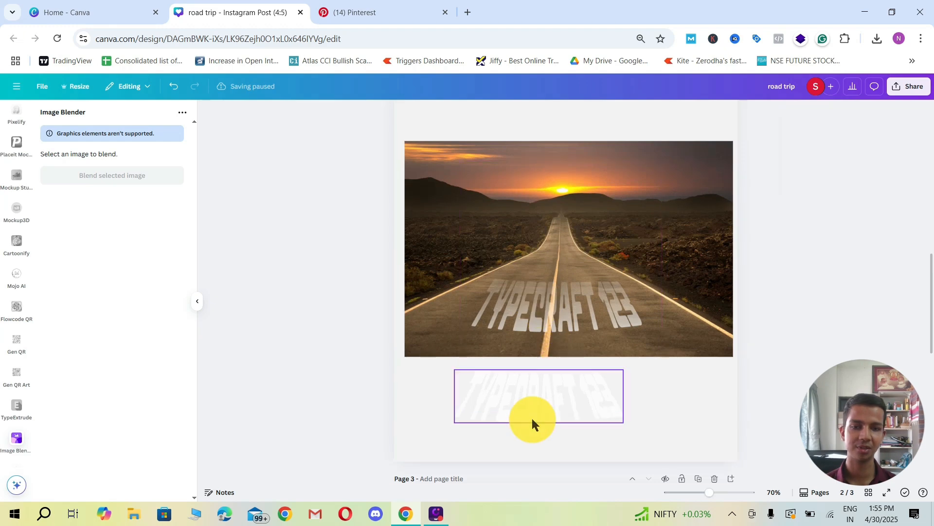
left_click_drag(531, 421, 853, 275)
scroll(506, 276, "down", 2, "ctrl")
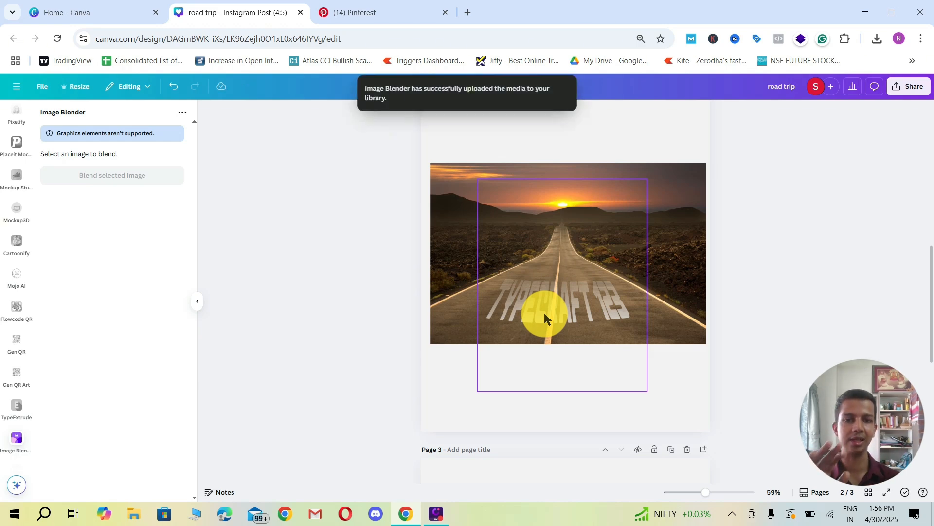
left_click_drag(388, 218, 768, 344)
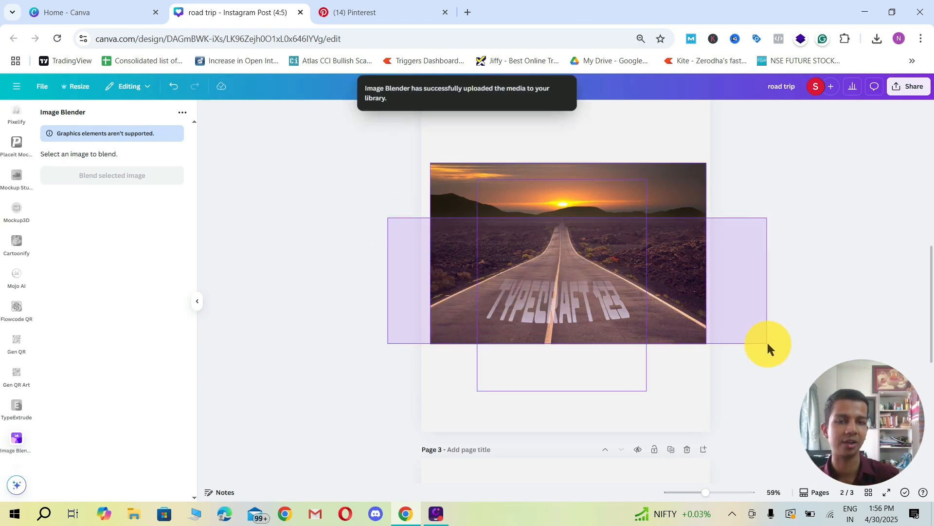
left_click(807, 320)
scroll(467, 303, "up", 1)
scroll(414, 295, "down", 2)
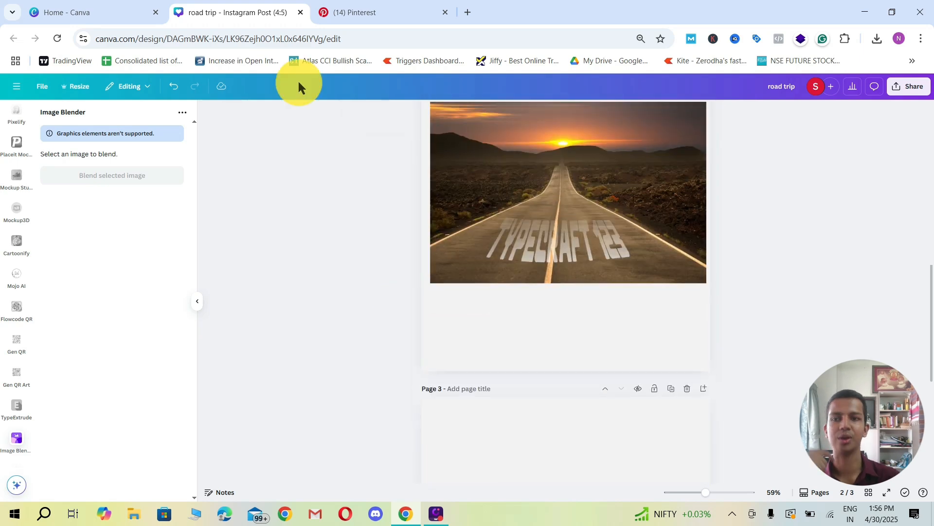
scroll(349, 200, "up", 3)
scroll(376, 246, "down", 5)
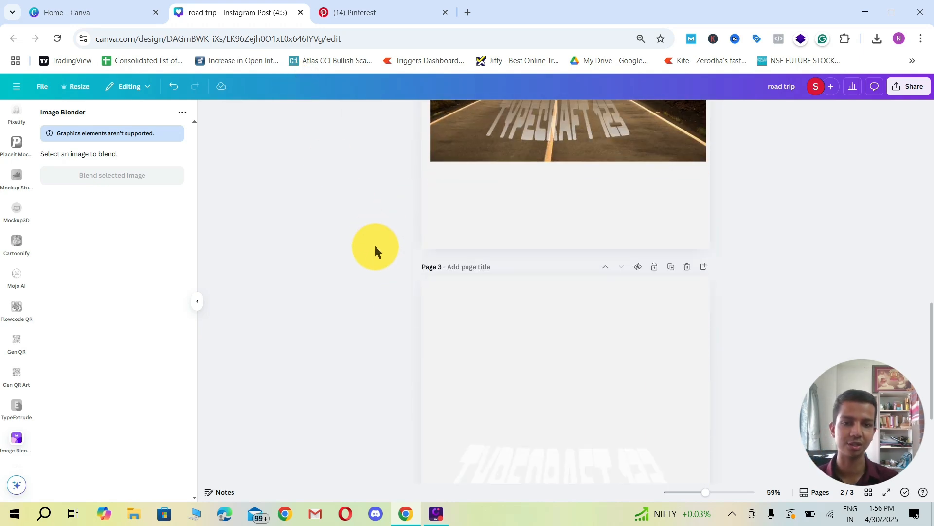
Step: Switch to Pinterest and browse the denim skirt infographic and the related fashion design pins for inspiration
left_click(364, 15)
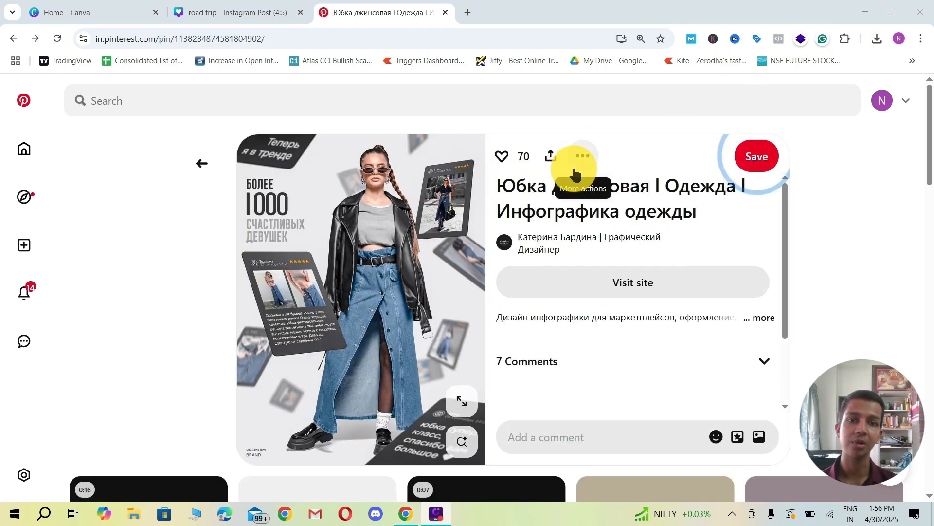
left_click(548, 155)
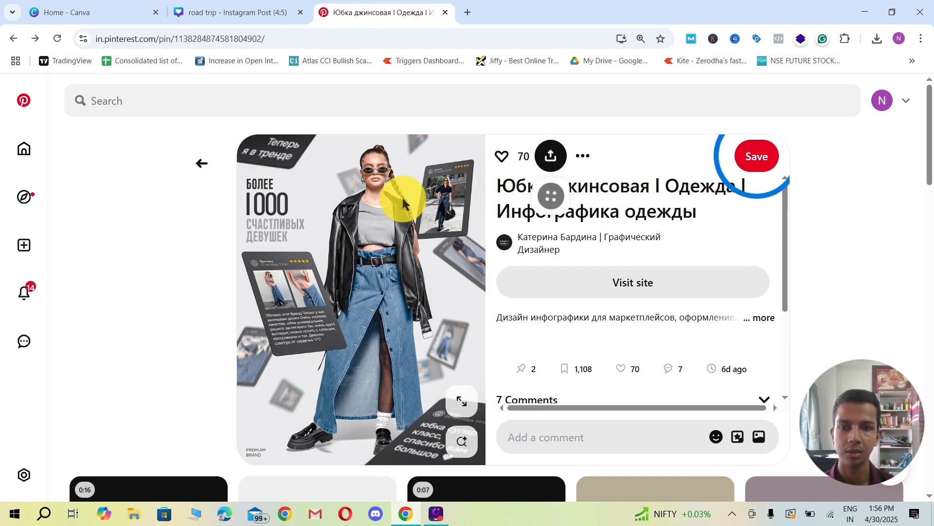
scroll(403, 198, "down", 6)
scroll(412, 256, "down", 4)
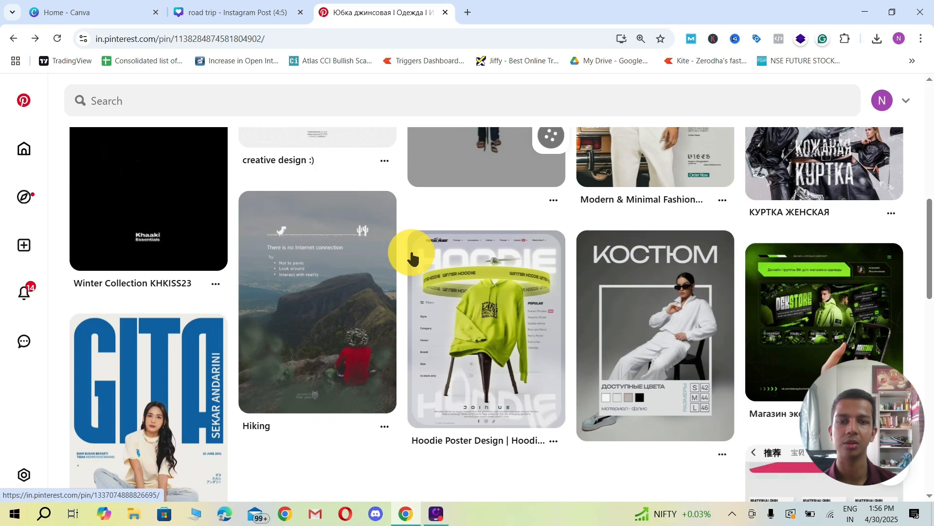
scroll(410, 255, "up", 5)
scroll(411, 254, "down", 2)
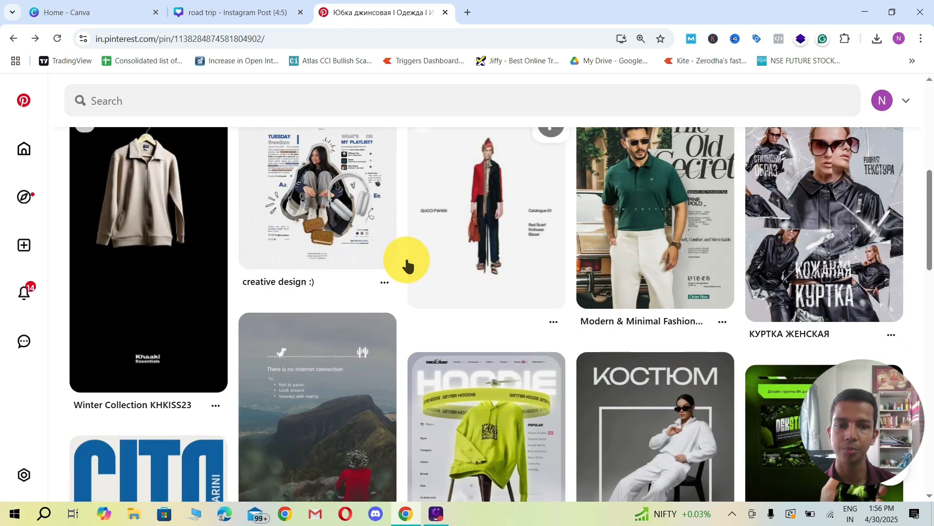
scroll(408, 265, "down", 1)
scroll(408, 265, "up", 4)
scroll(408, 265, "up", 4)
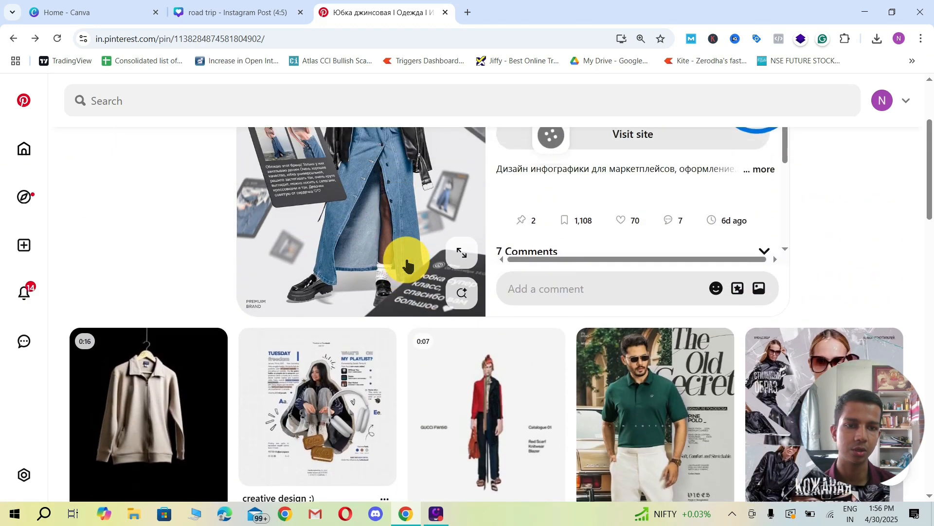
scroll(443, 256, "up", 1)
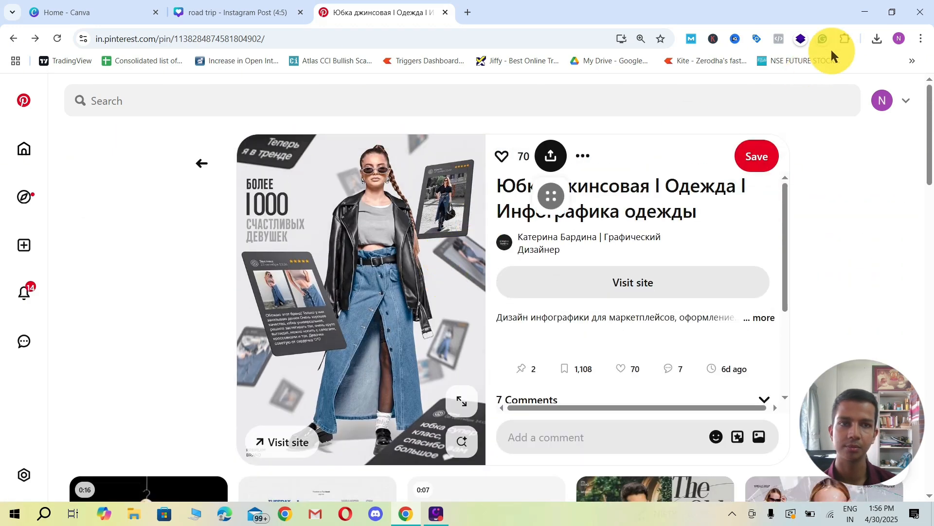
scroll(750, 129, "down", 1)
scroll(787, 210, "down", 3)
scroll(881, 235, "down", 5)
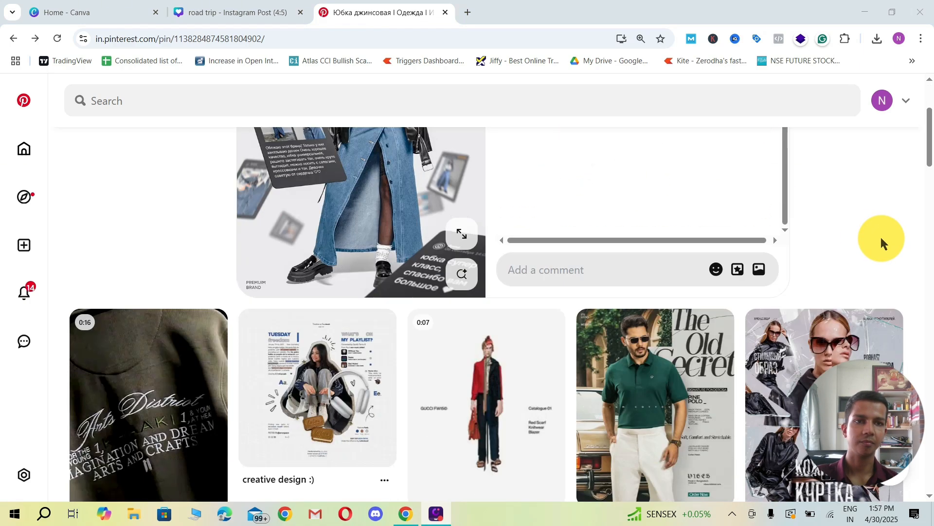
scroll(817, 269, "down", 3)
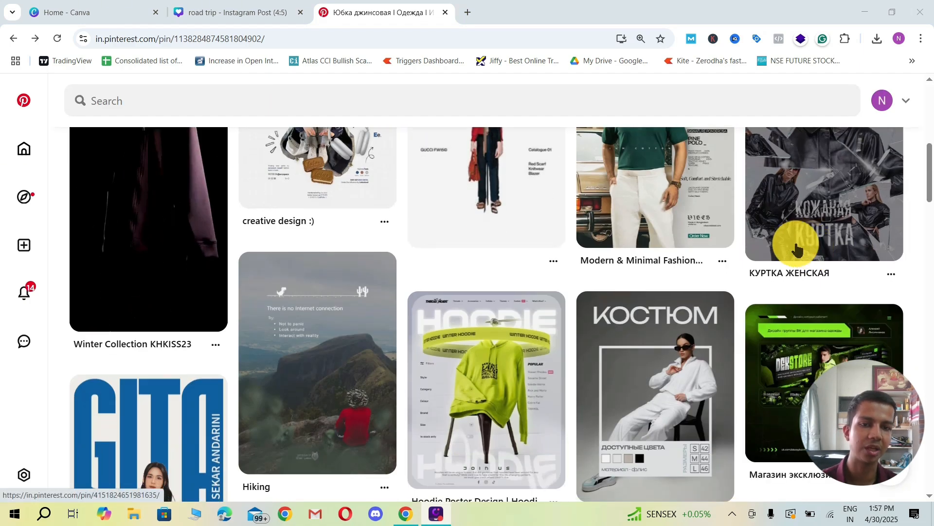
scroll(833, 263, "up", 3)
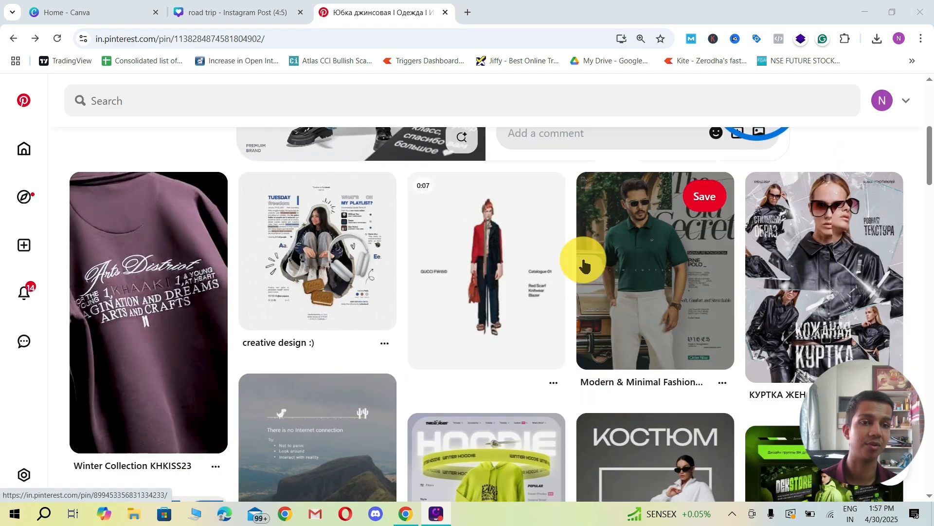